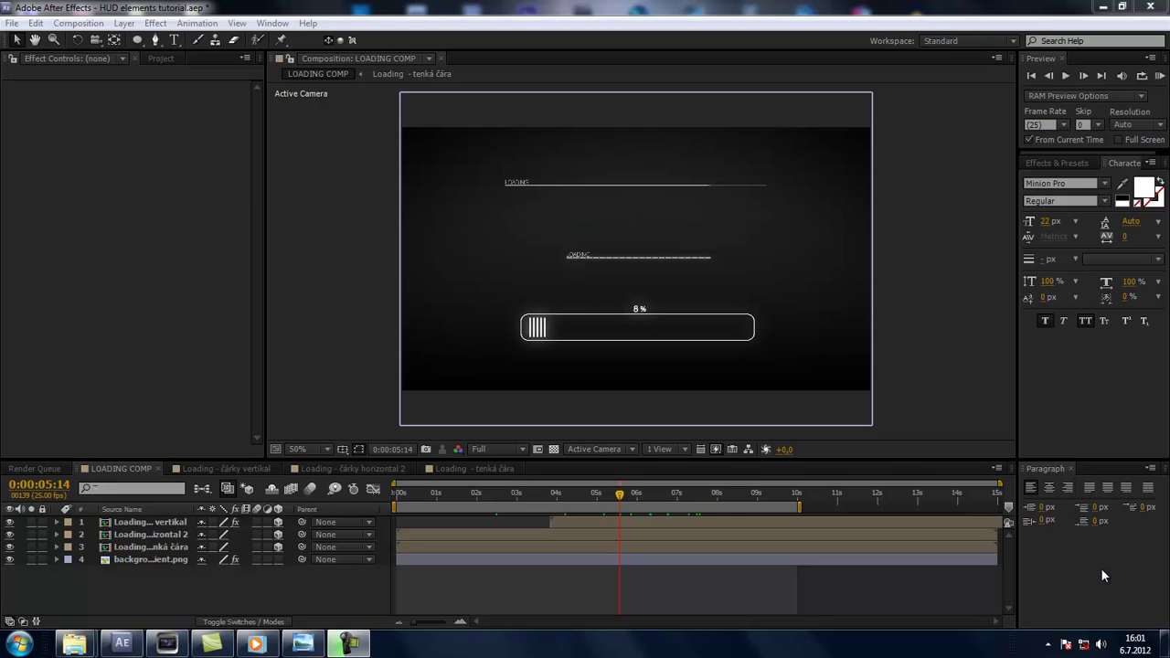
# Step: Bring up the Iron Man HUD reference image from the Windows Photo Viewer taskbar preview
pyautogui.moveTo(308, 645)
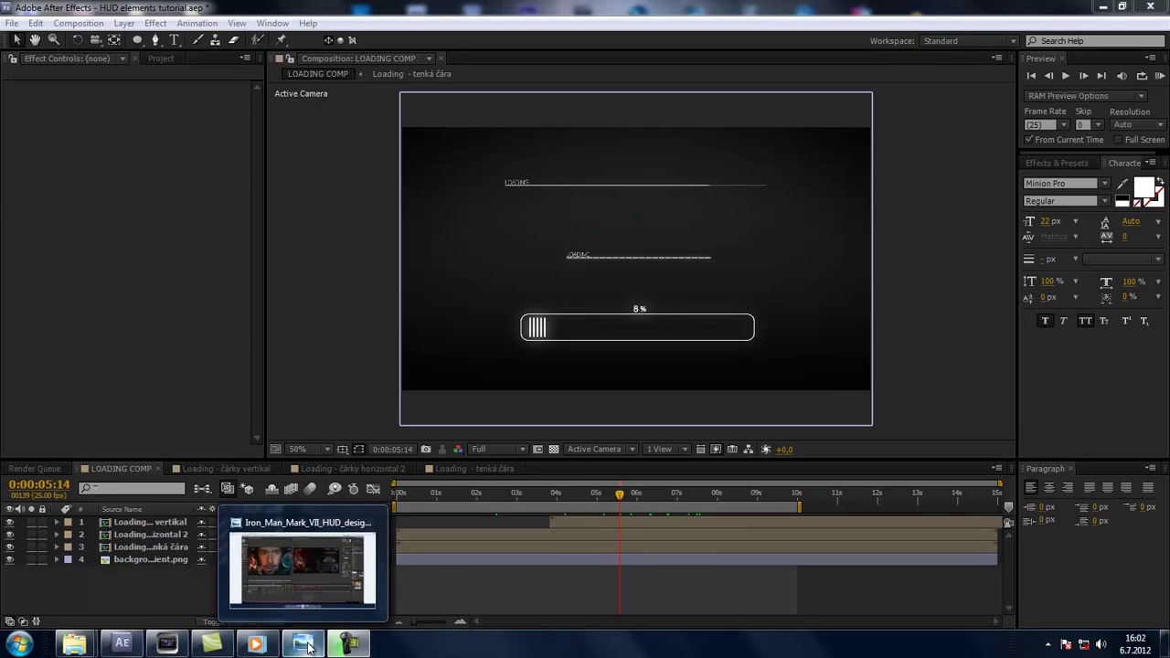
pyautogui.click(301, 567)
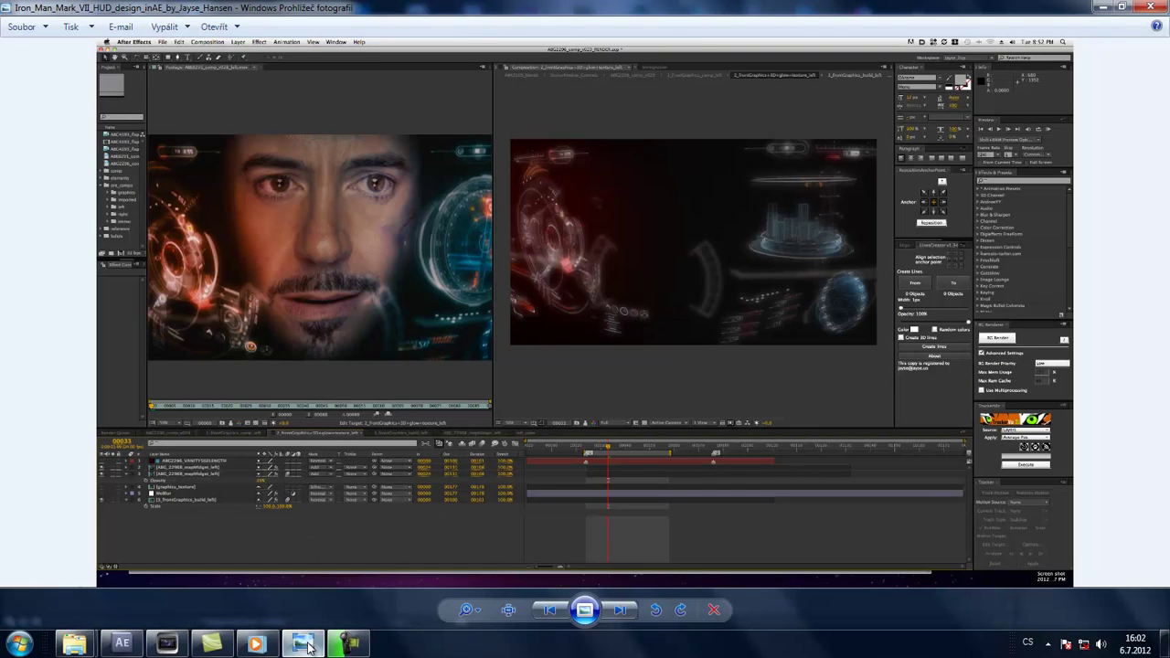
# Step: Page through the HUD references, past the spaceship HUD, to the black-and-white aircraft flight HUD
pyautogui.click(620, 611)
pyautogui.click(622, 612)
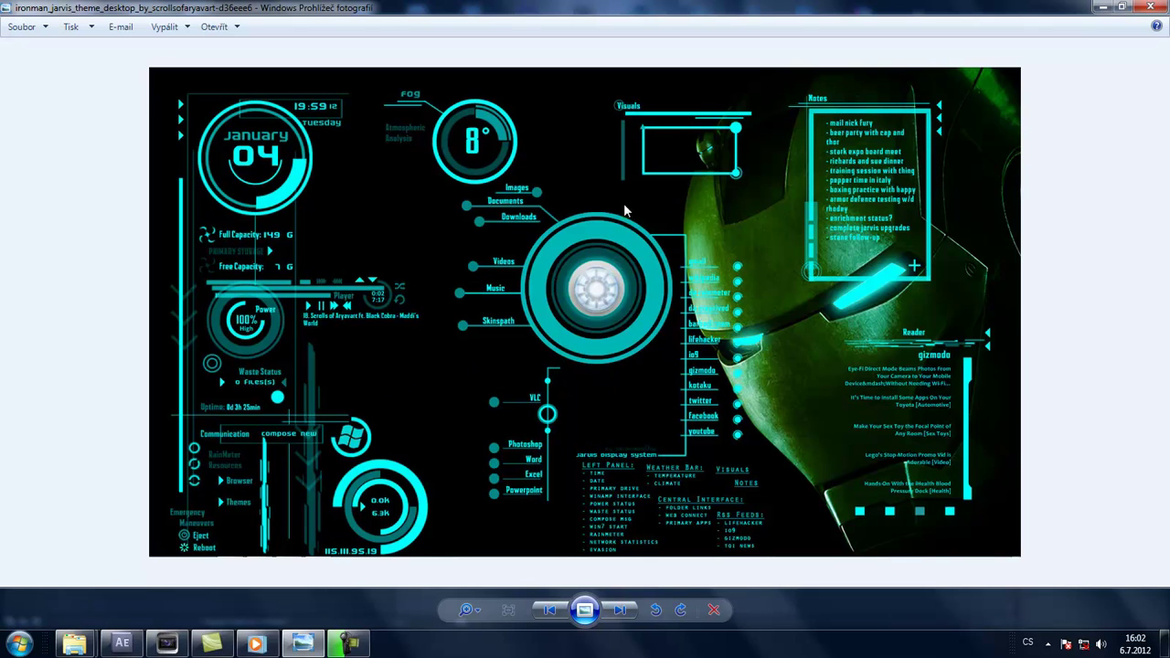
pyautogui.click(620, 613)
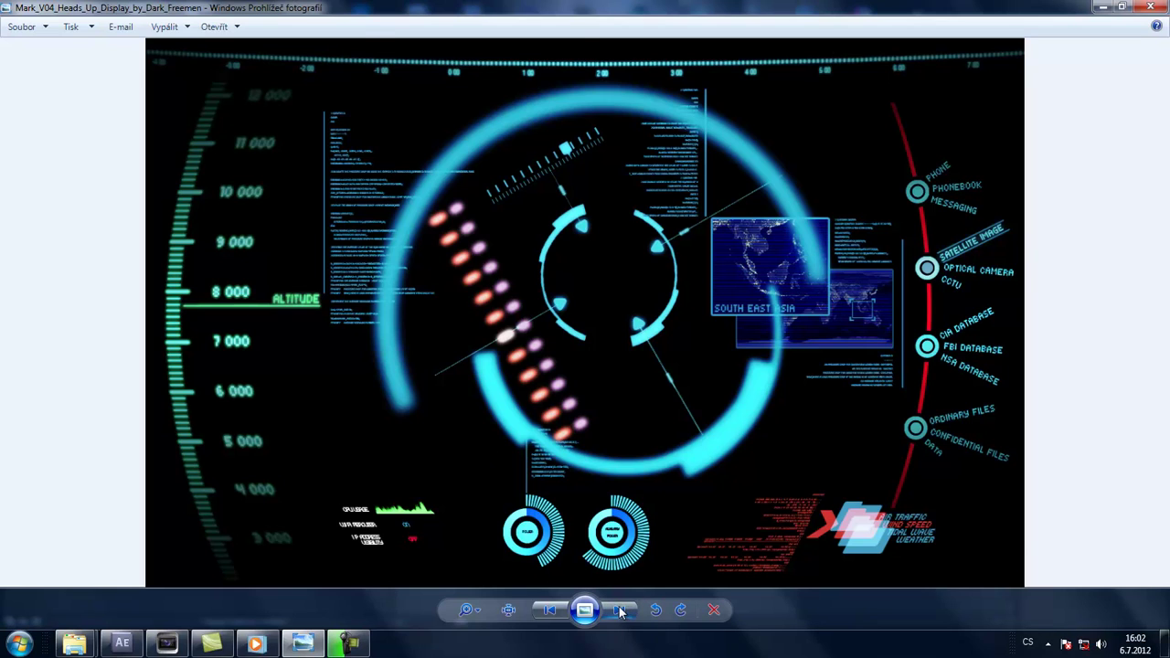
pyautogui.click(619, 610)
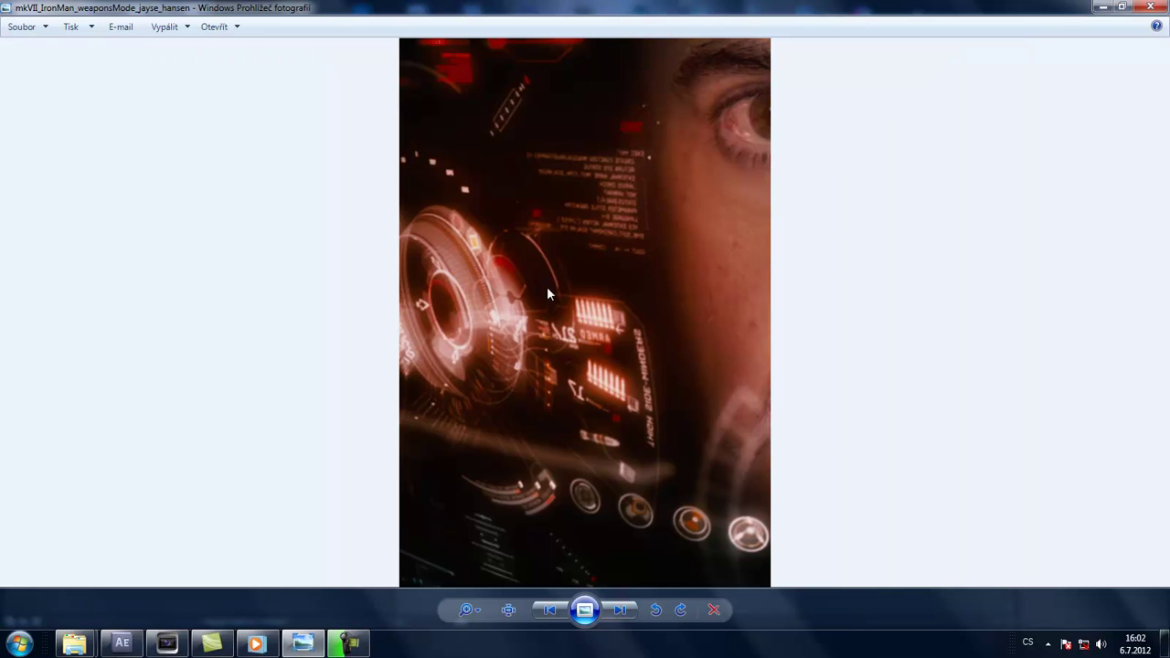
pyautogui.click(619, 611)
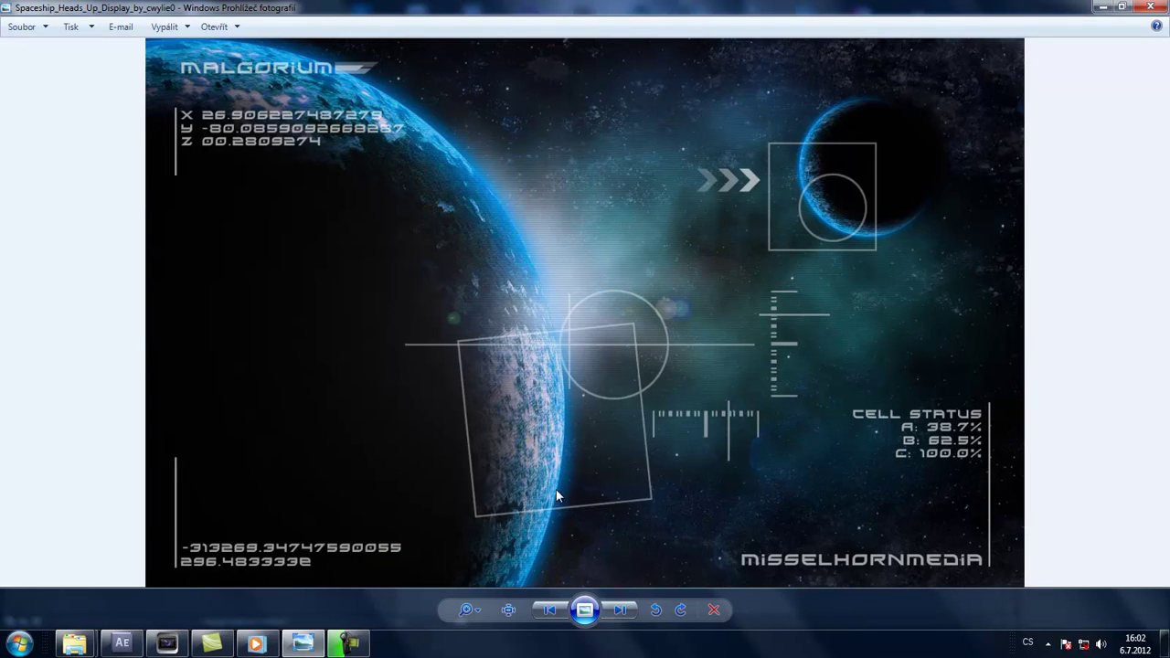
pyautogui.click(619, 610)
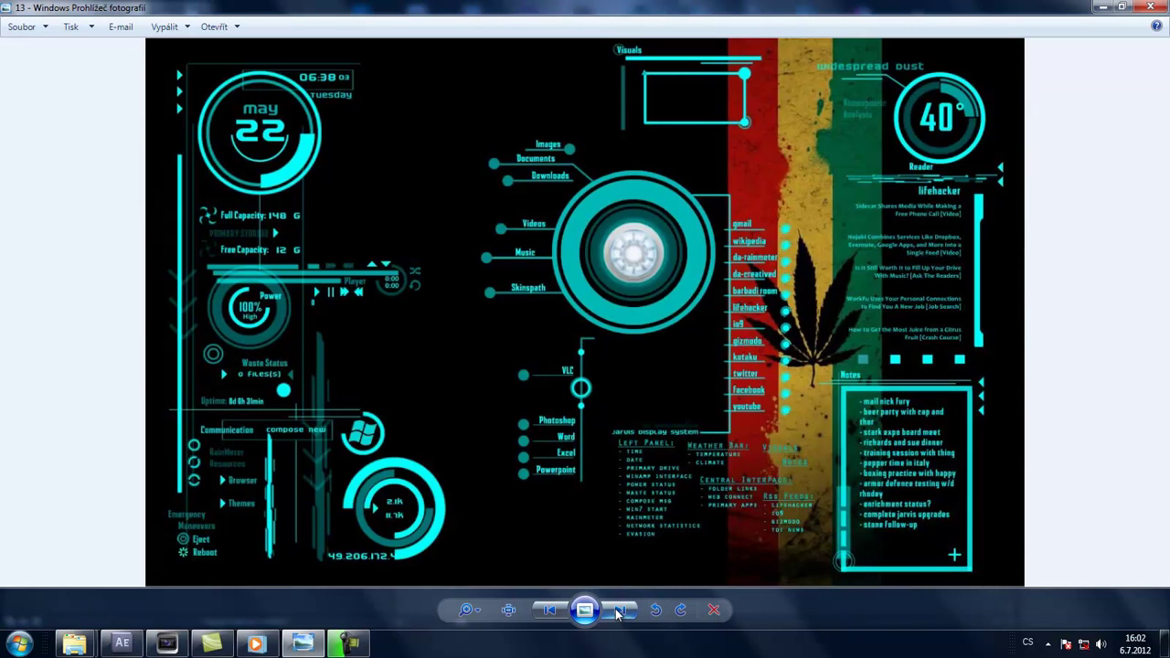
pyautogui.click(618, 610)
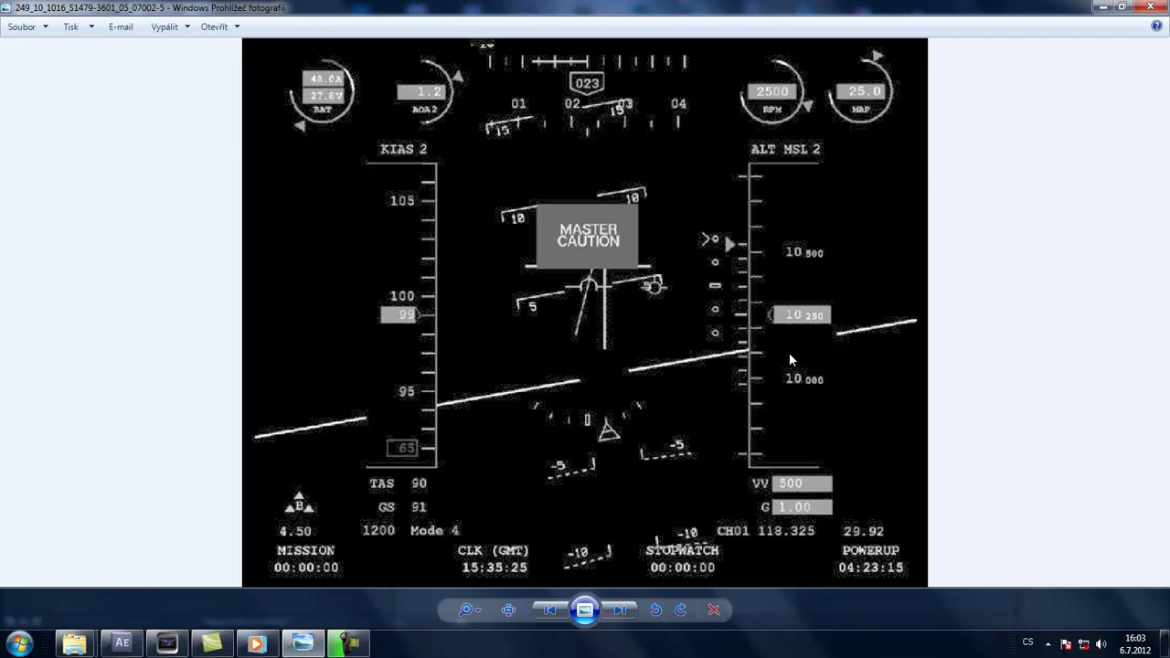
# Step: Browse the Iron Man HUD shapes, GUI collage and ring images to reach the blue 'hud' collage
pyautogui.click(619, 610)
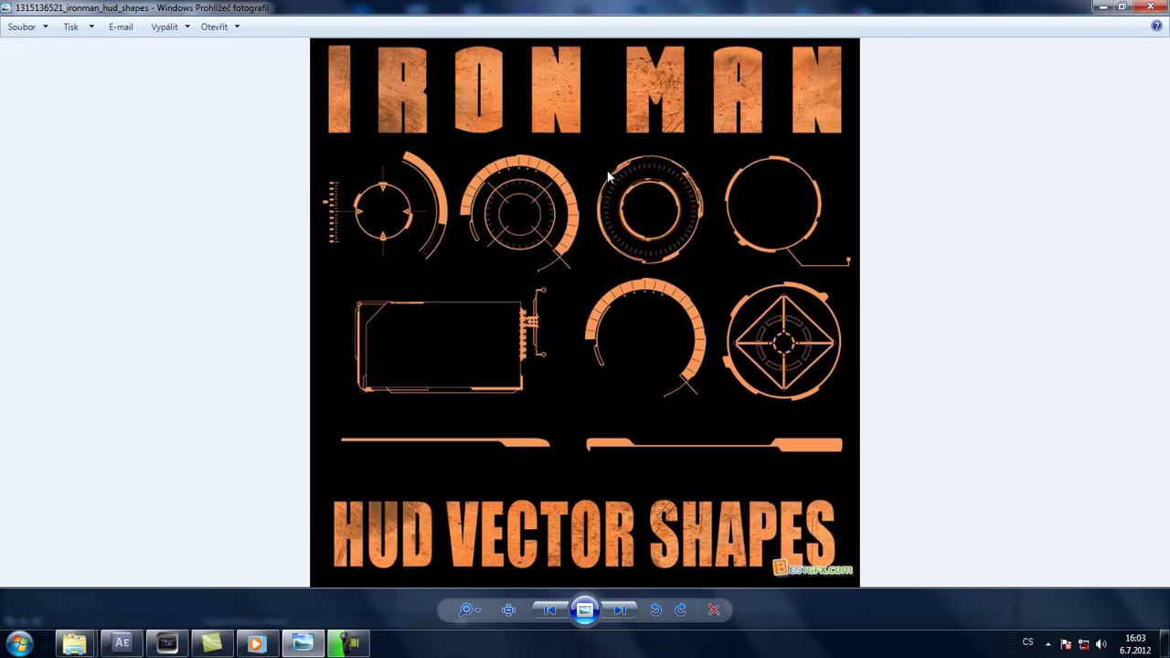
pyautogui.click(619, 610)
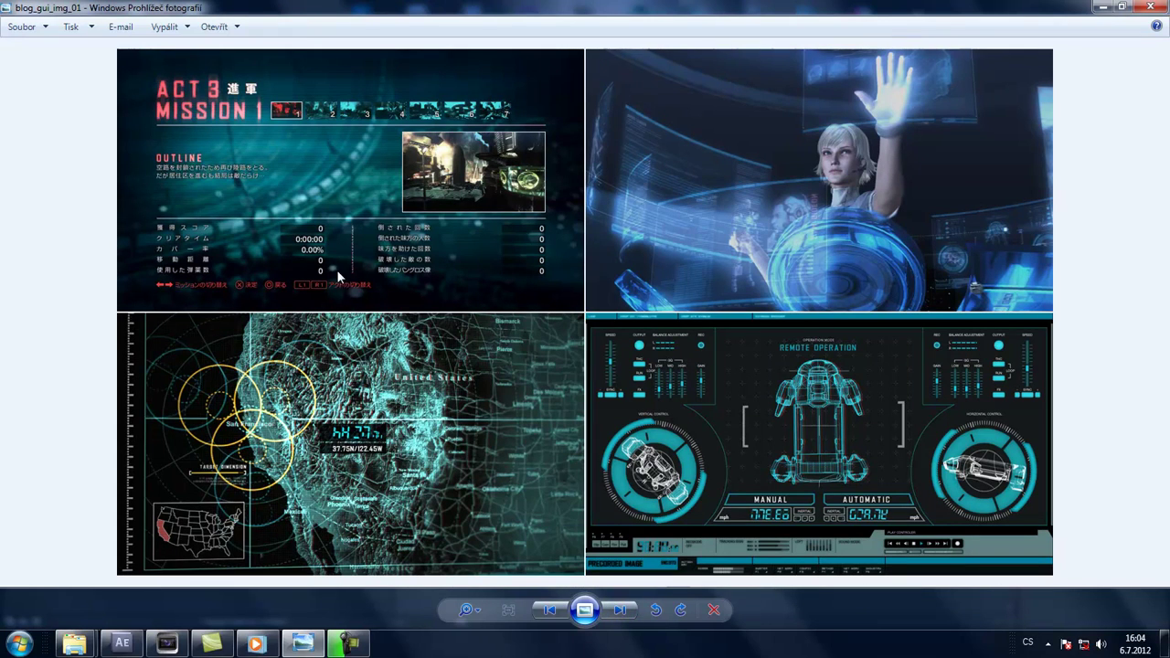
pyautogui.click(618, 618)
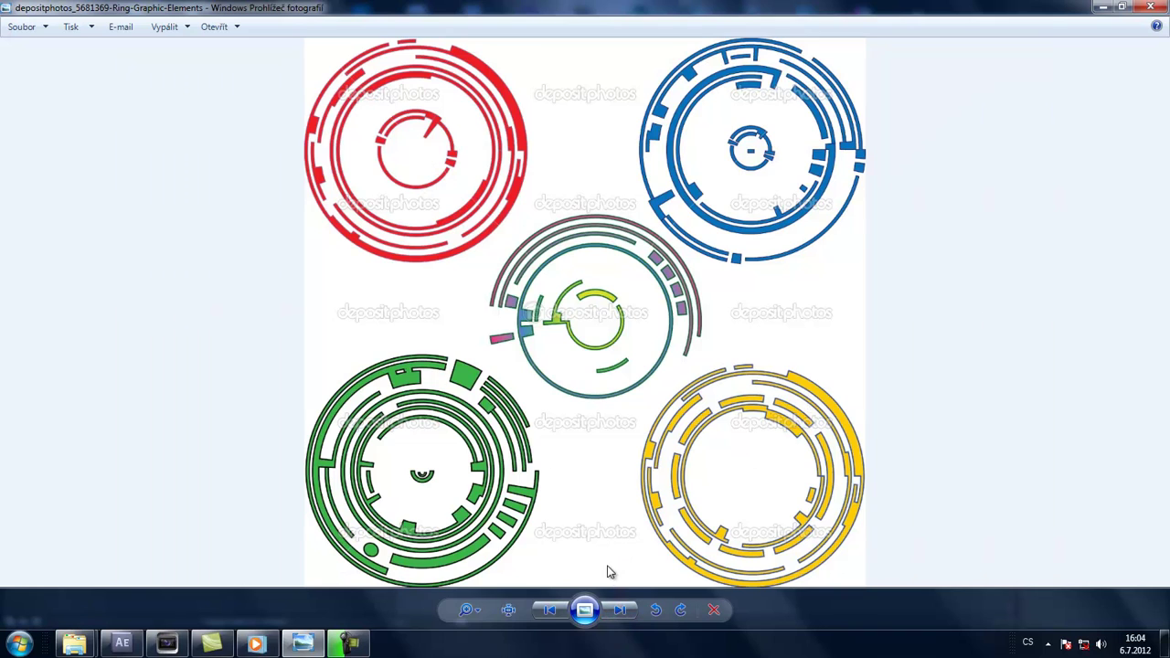
pyautogui.click(625, 612)
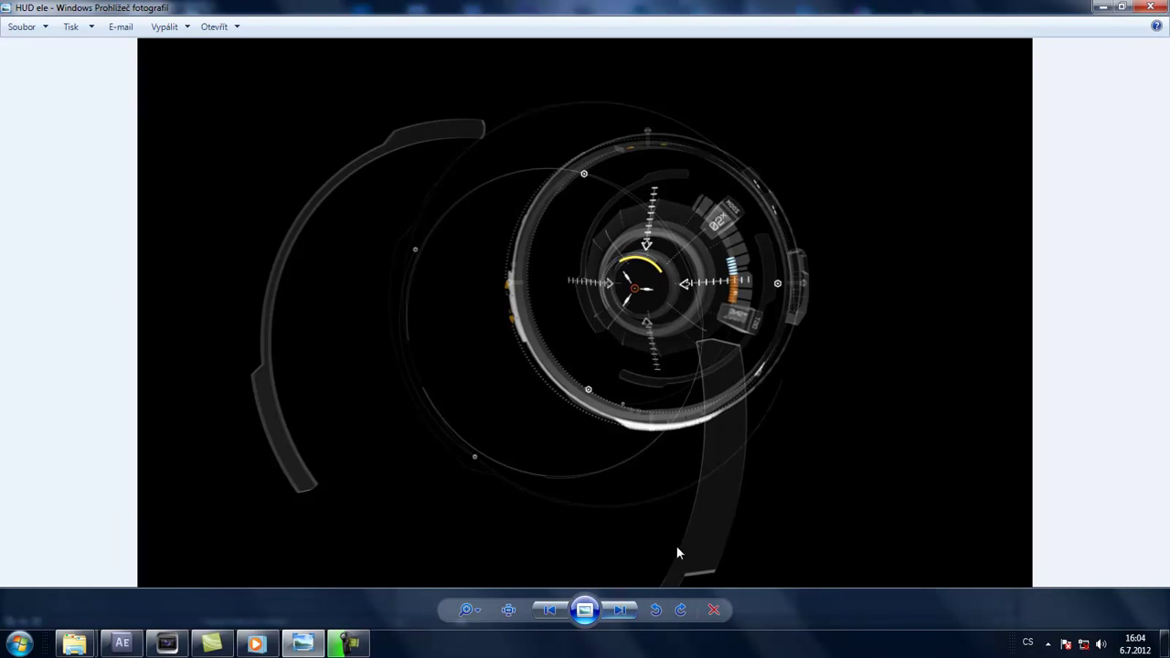
pyautogui.click(611, 618)
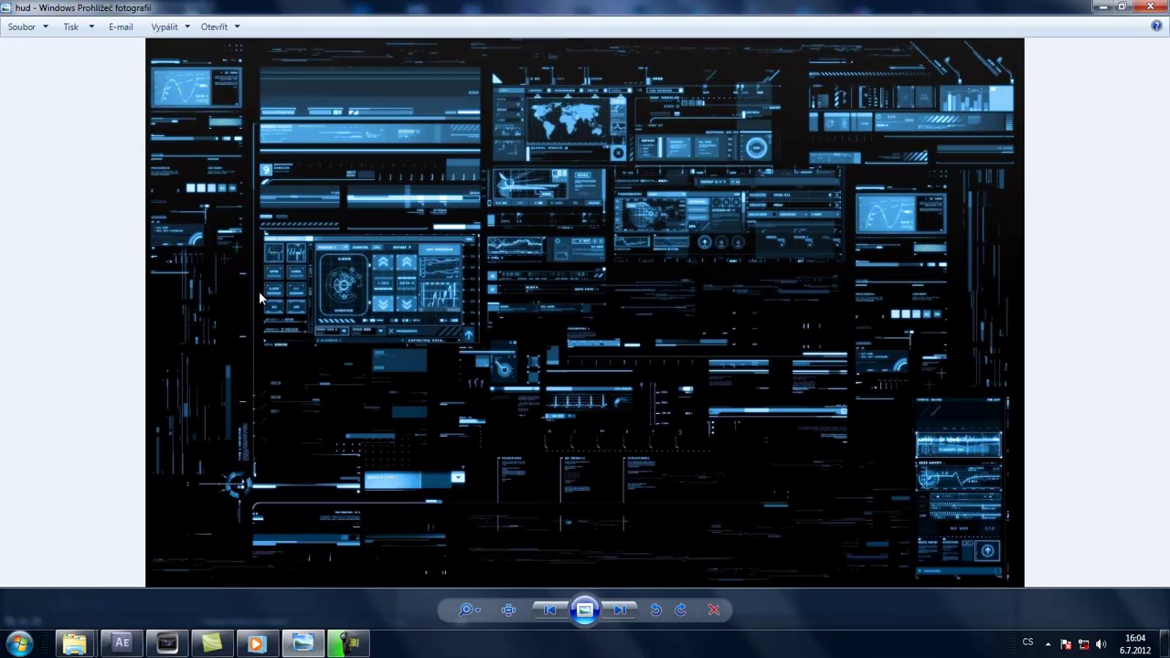
# Step: Browse the grey HUD sheets, menu sketches and Iron Man images, then minimize Photo Viewer
pyautogui.click(624, 612)
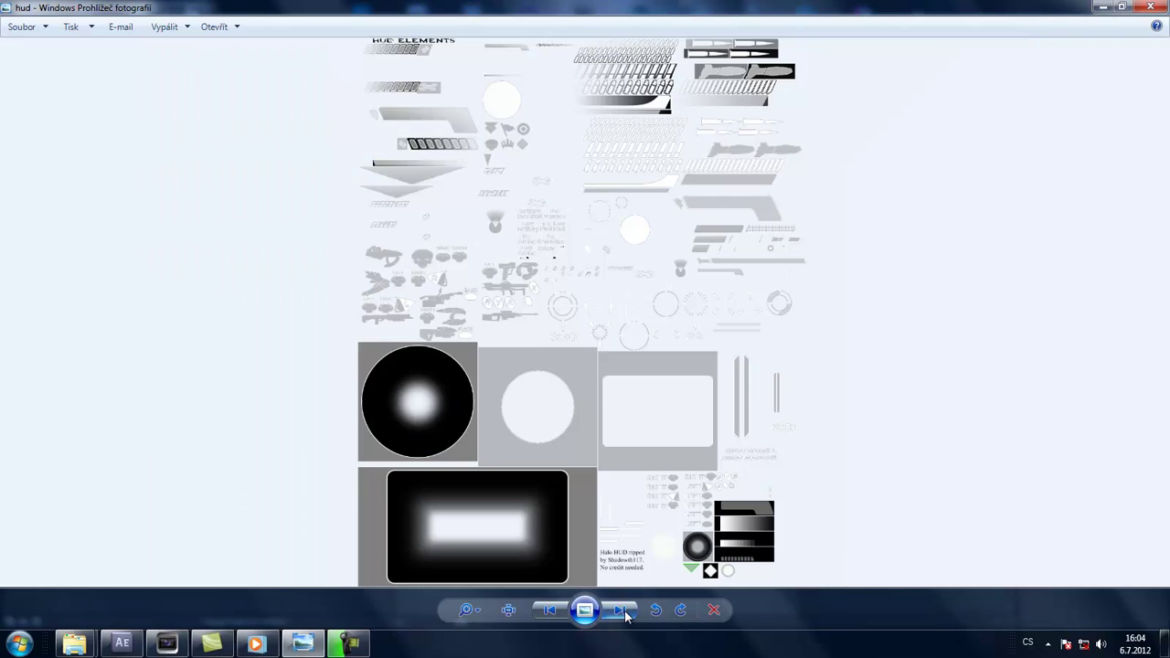
pyautogui.click(624, 612)
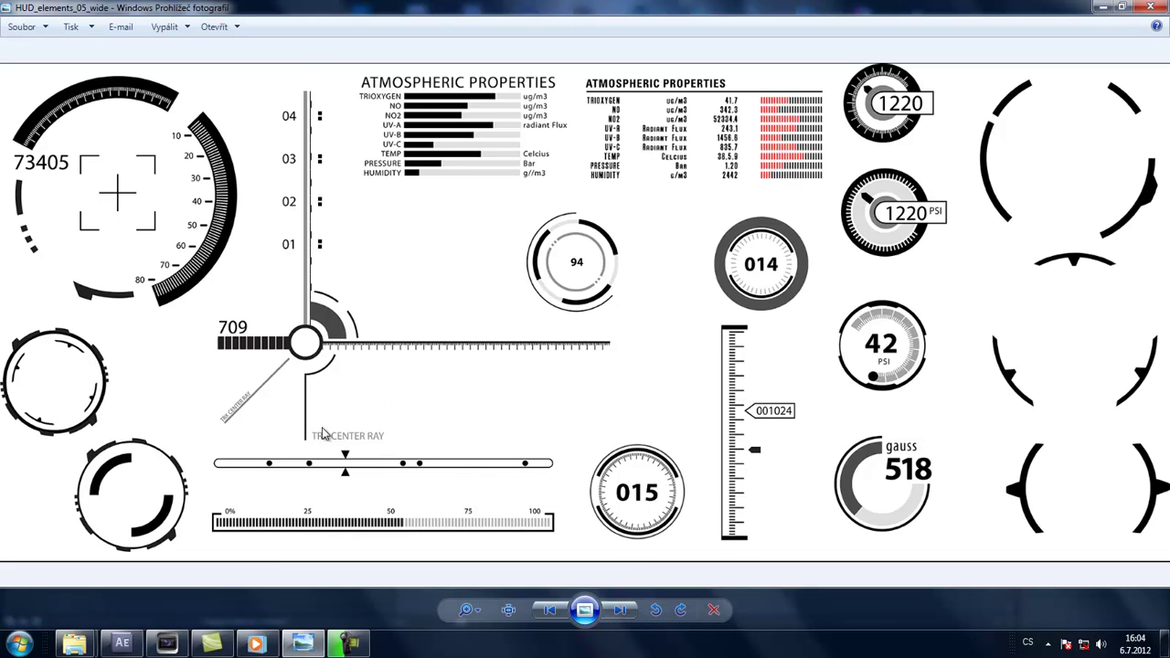
pyautogui.click(620, 610)
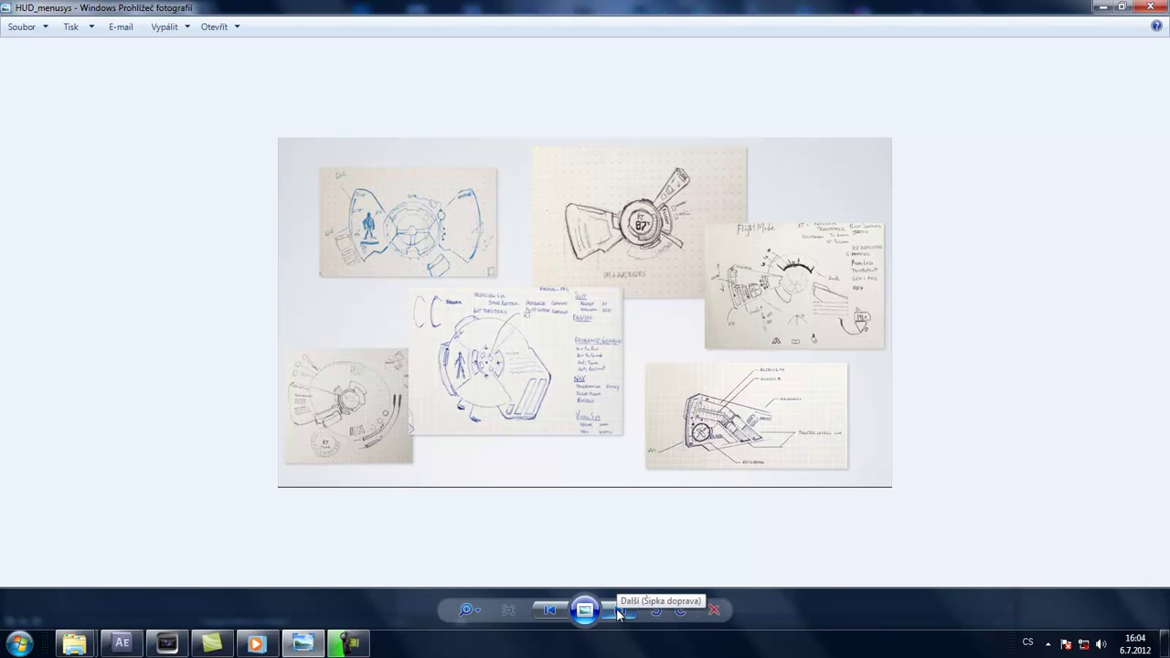
pyautogui.click(617, 612)
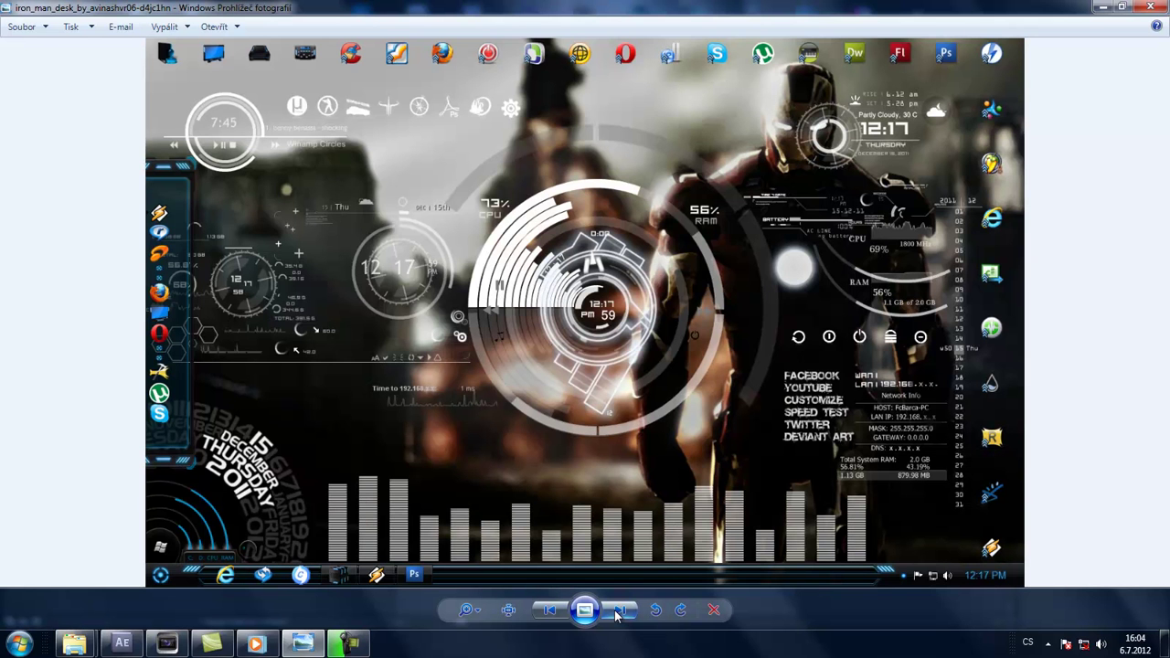
pyautogui.click(616, 616)
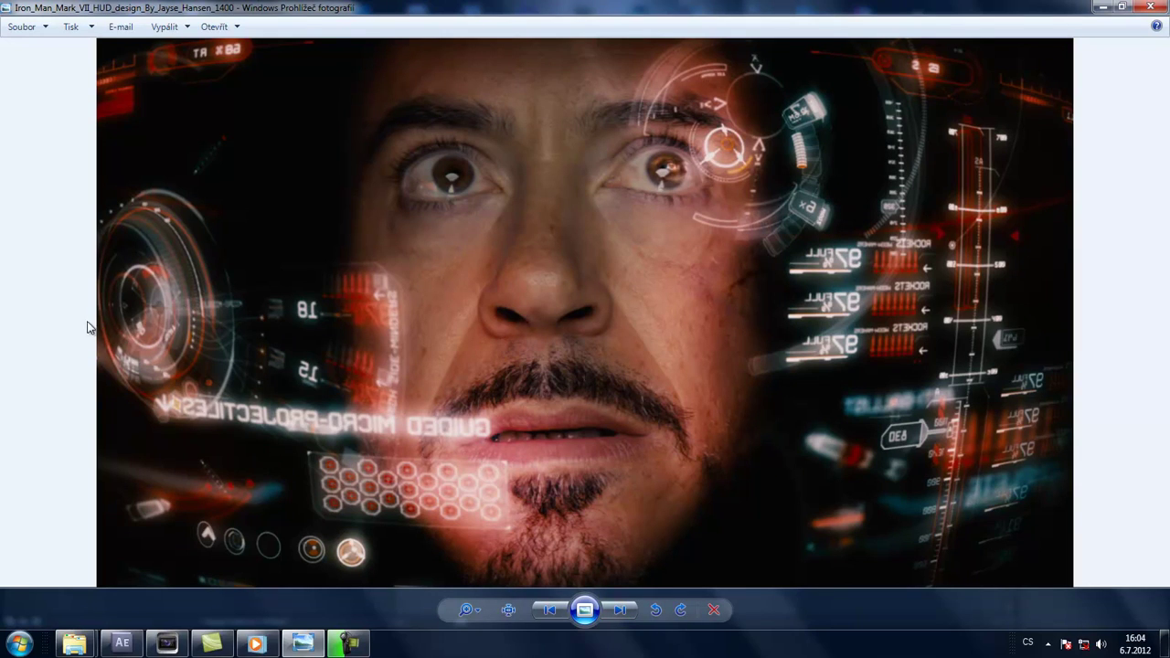
pyautogui.click(618, 615)
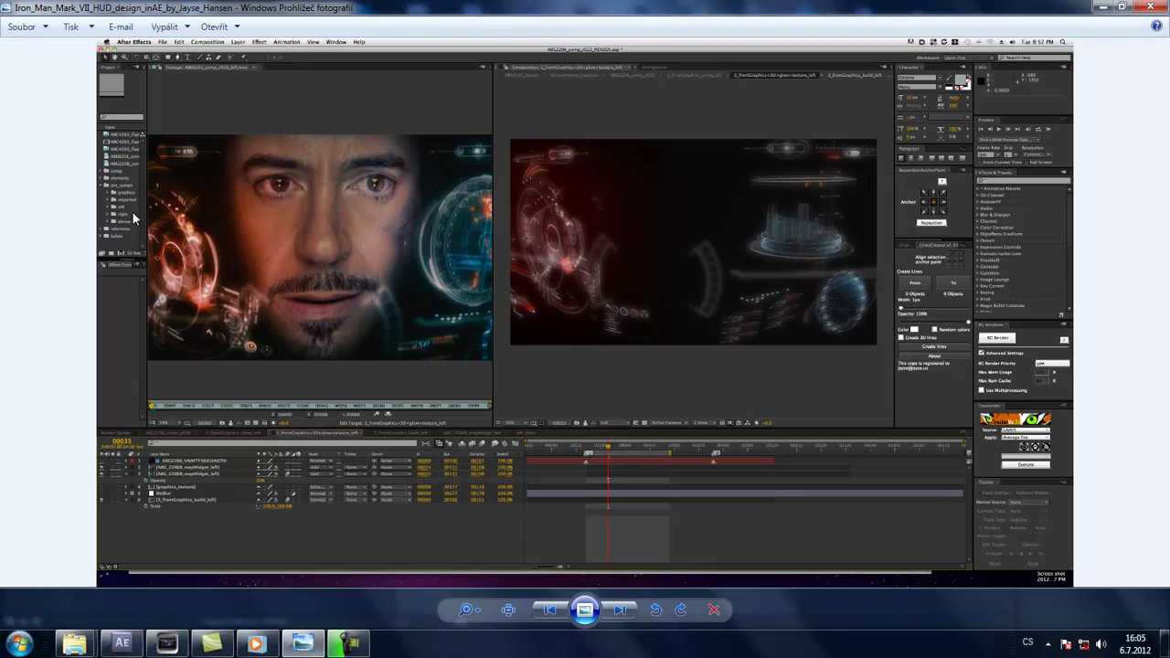
pyautogui.click(1103, 10)
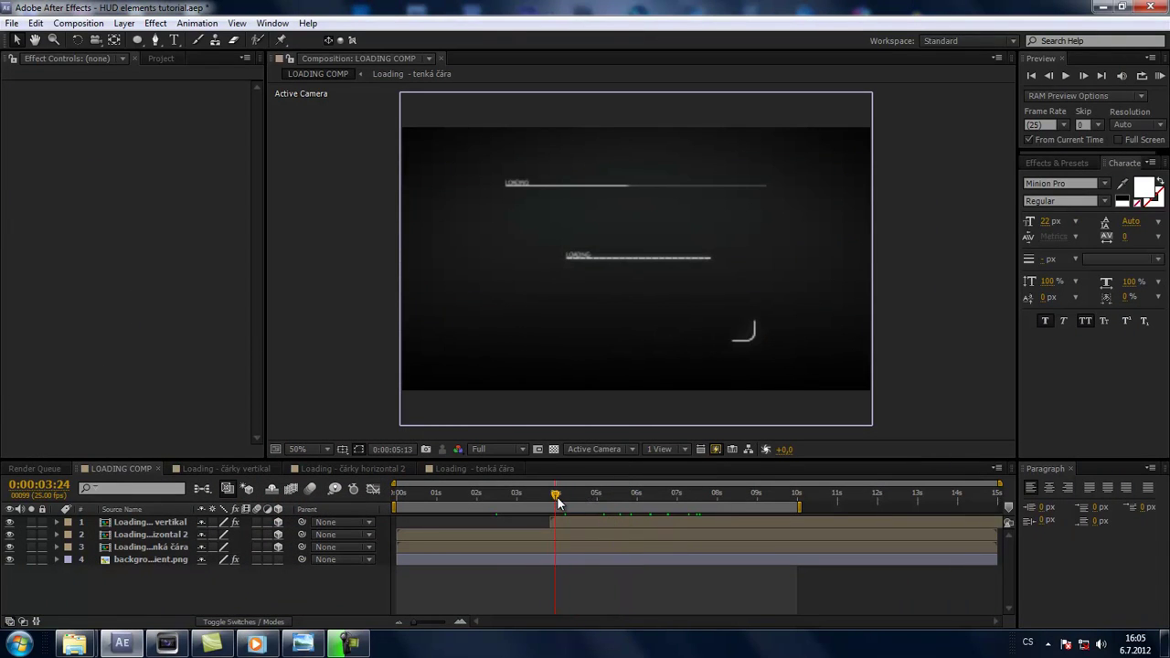
# Step: Scrub the loading bar preview until it fills to 100%, then show the Project item list
pyautogui.moveTo(620, 496)
pyautogui.mouseDown()
pyautogui.moveTo(531, 499)
pyautogui.moveTo(682, 488)
pyautogui.mouseUp()
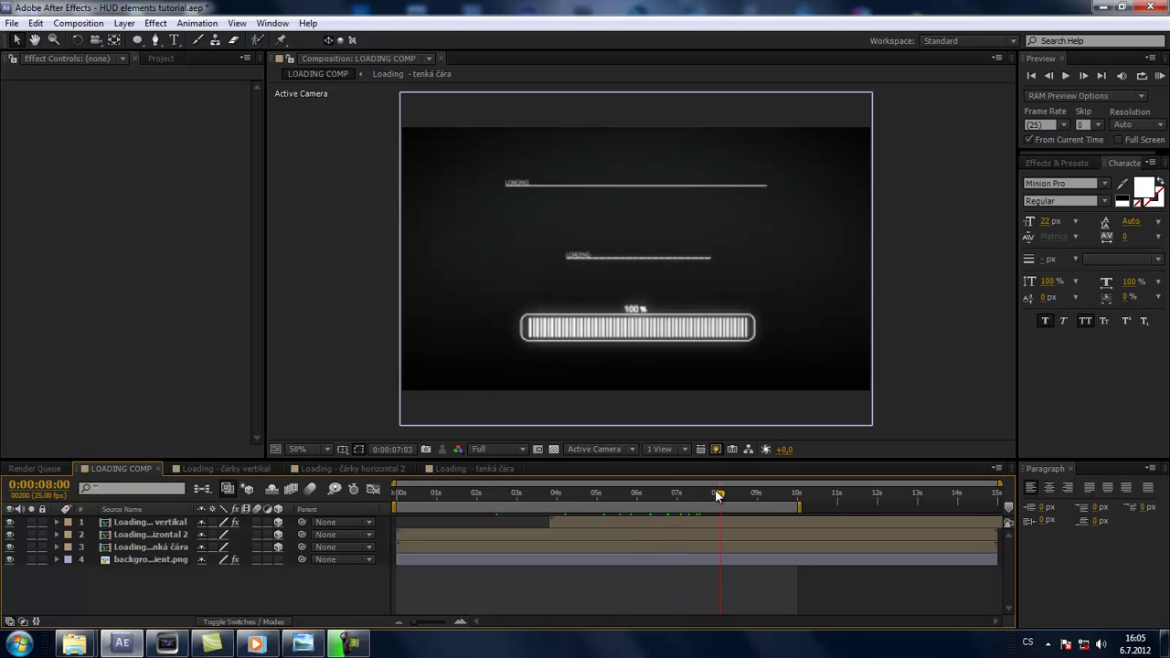
pyautogui.moveTo(684, 493)
pyautogui.mouseDown()
pyautogui.moveTo(573, 494)
pyautogui.moveTo(729, 494)
pyautogui.mouseUp()
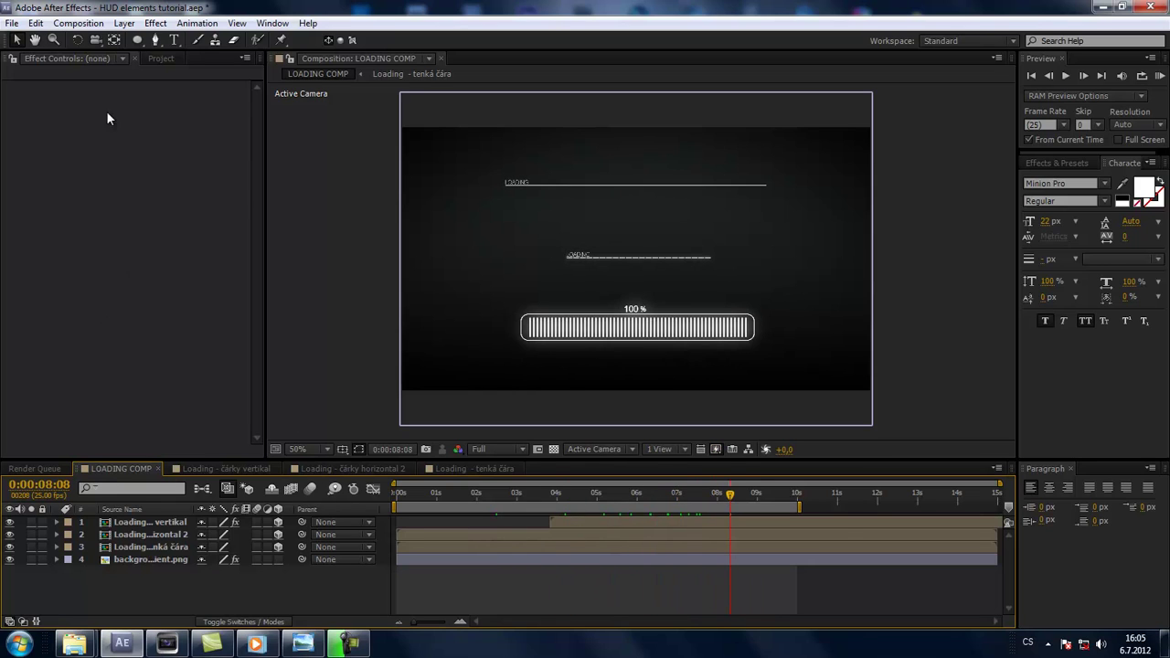
pyautogui.click(158, 58)
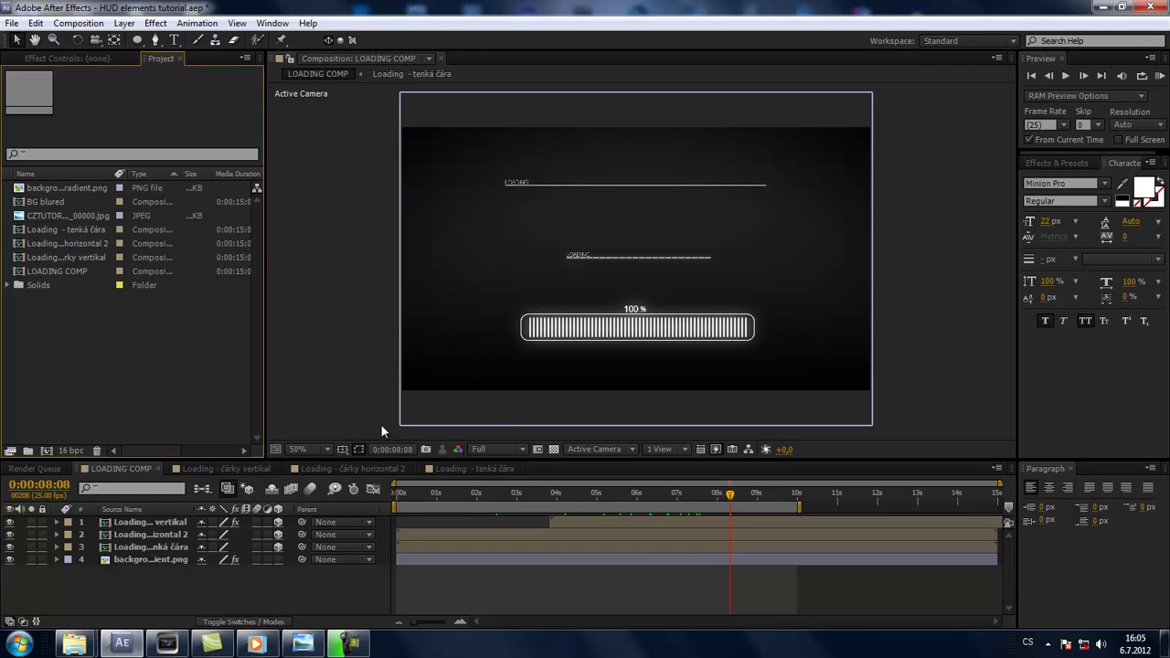
# Step: Start a new composition, abandon its settings, and move the current time back toward the start
pyautogui.rightClick(84, 330)
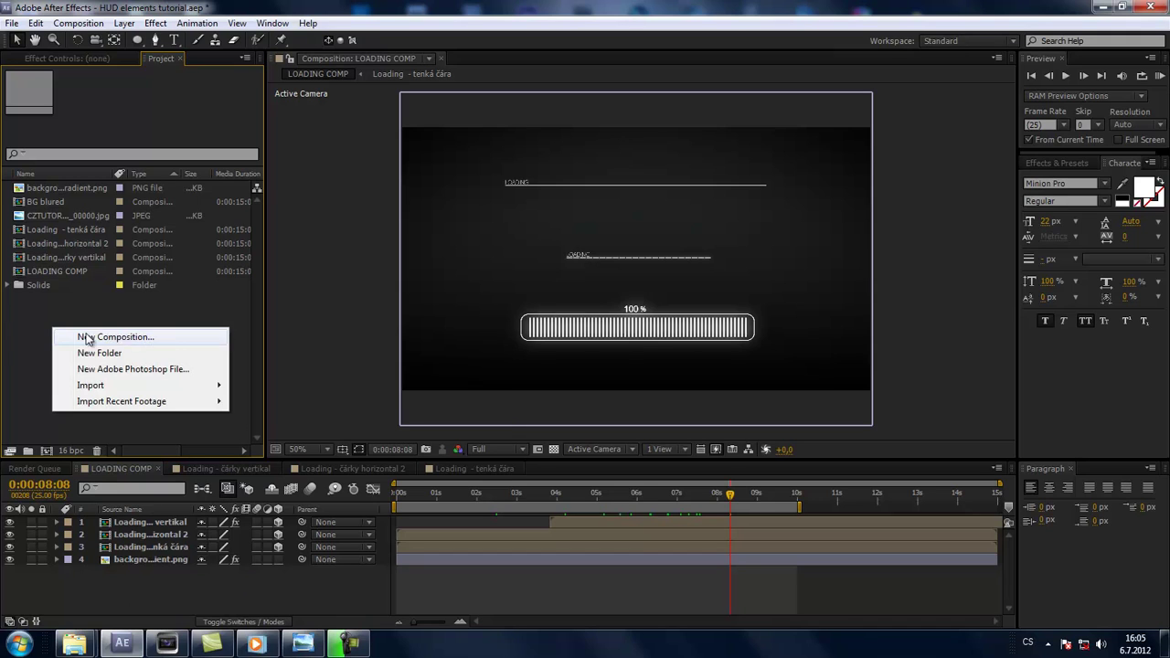
pyautogui.click(172, 340)
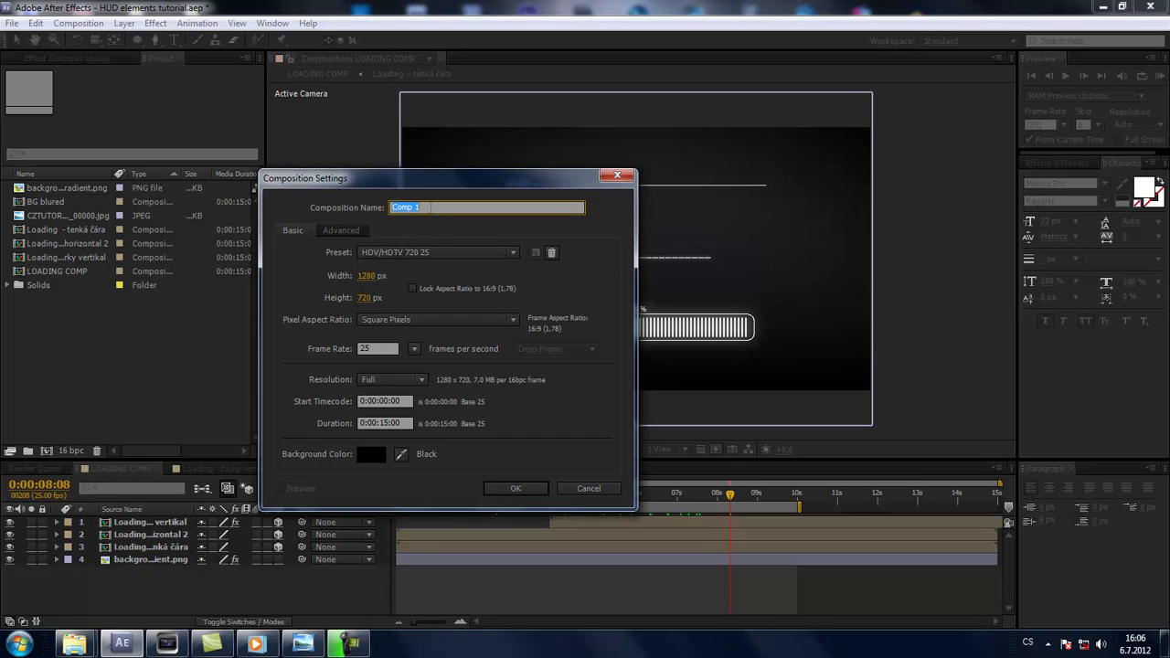
pyautogui.click(374, 276)
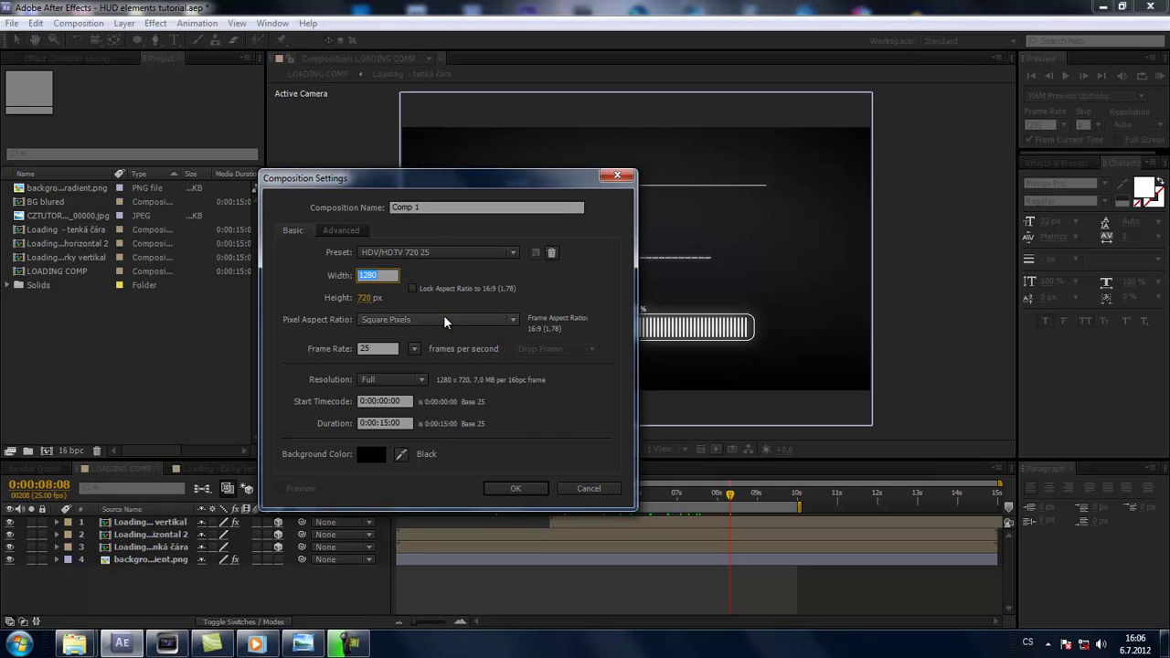
pyautogui.click(584, 489)
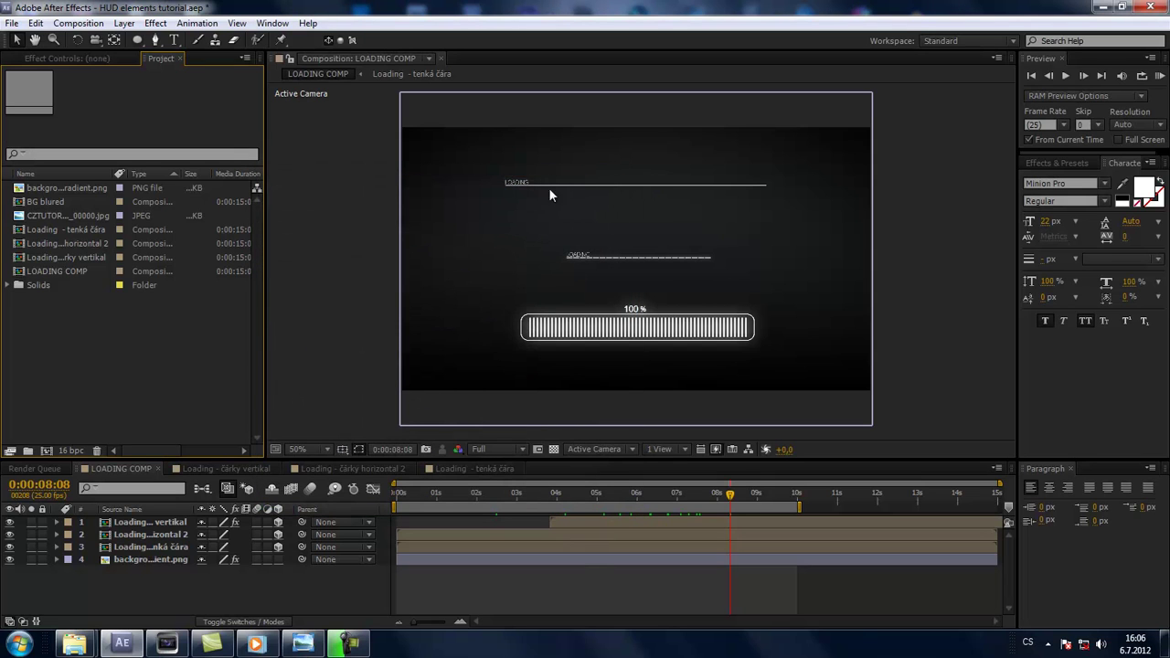
pyautogui.scroll(2, 668, 231)
pyautogui.moveTo(582, 493)
pyautogui.mouseDown()
pyautogui.moveTo(415, 495)
pyautogui.moveTo(657, 493)
pyautogui.mouseUp()
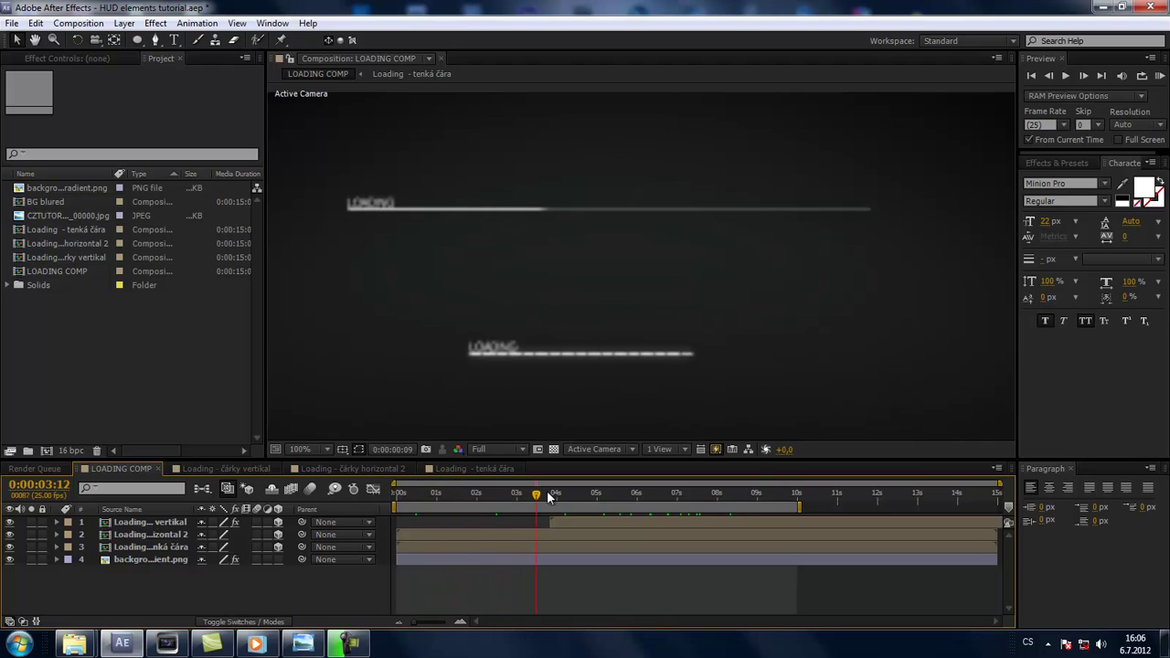
# Step: Create Comp 1 at 900×300 pixels, 25 fps, with a 10-second duration
pyautogui.rightClick(173, 363)
pyautogui.click(221, 375)
pyautogui.click(368, 275)
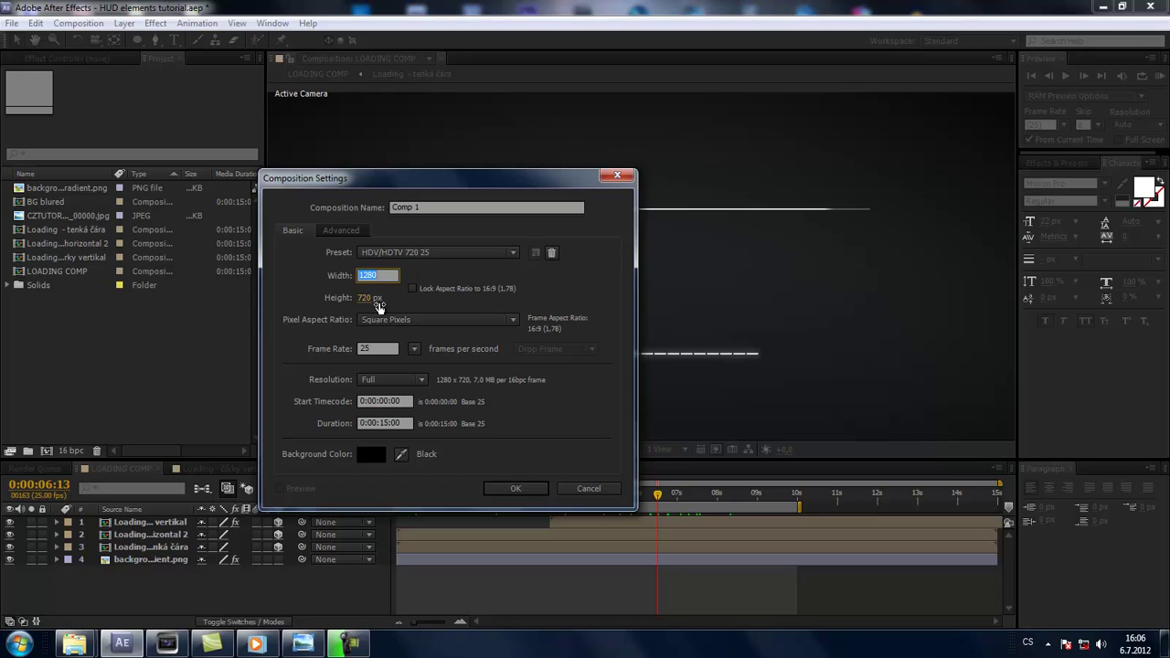
pyautogui.write('900')
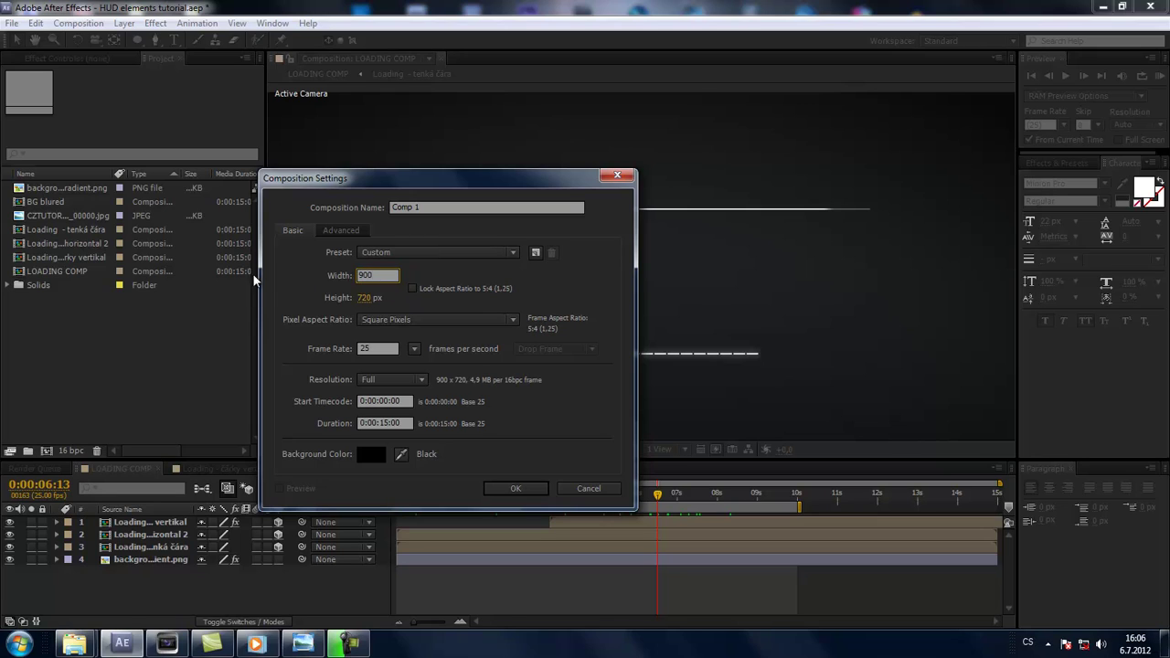
pyautogui.click(366, 299)
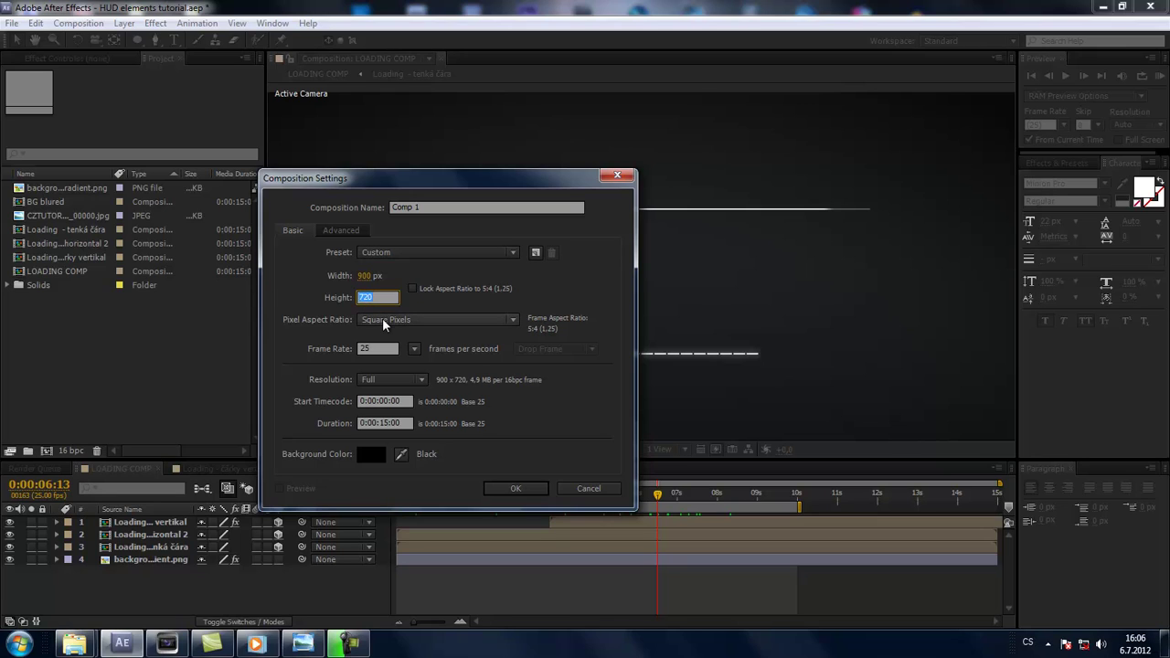
pyautogui.write('300')
pyautogui.click(386, 423)
pyautogui.write('0')
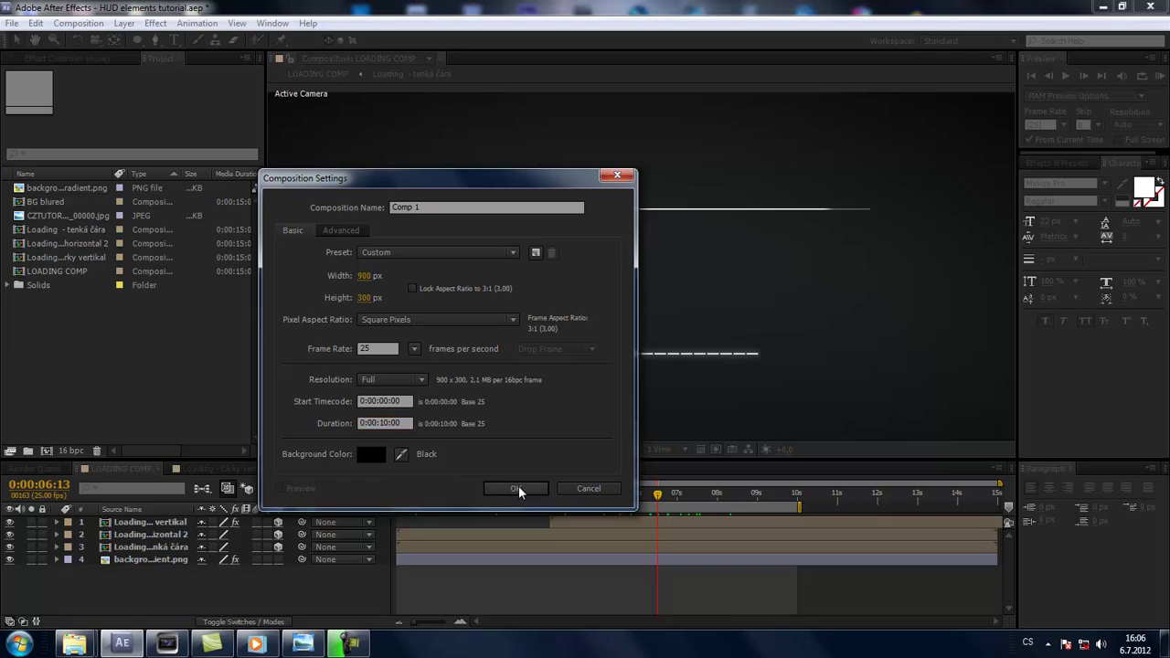
pyautogui.click(517, 487)
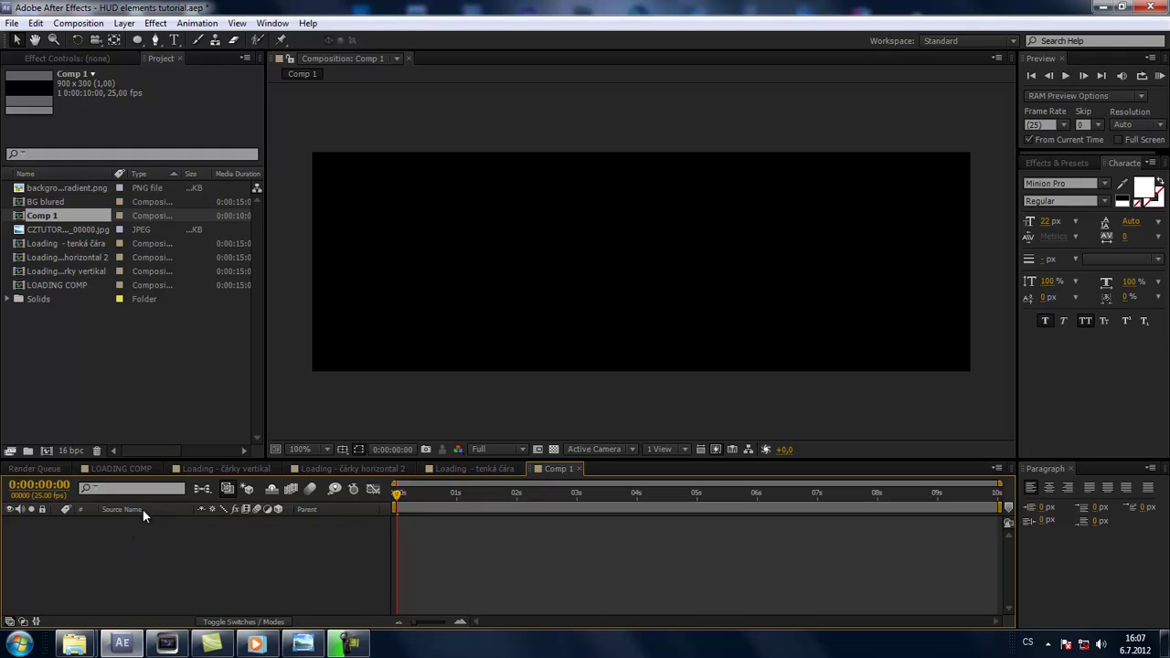
pyautogui.rightClick(139, 534)
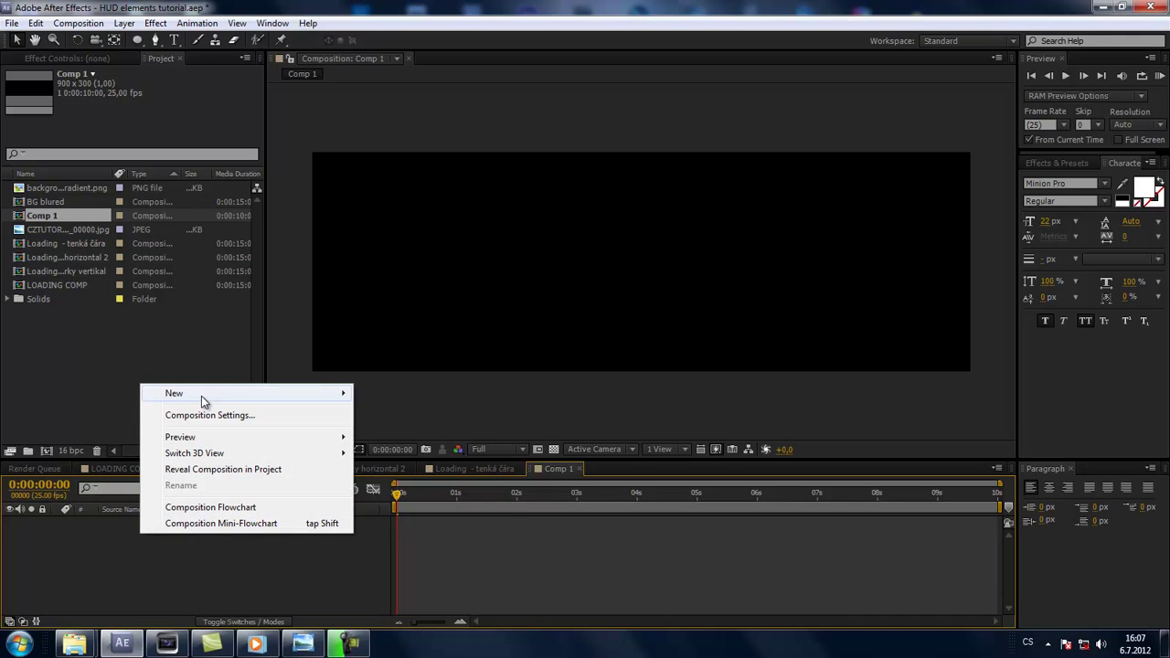
pyautogui.moveTo(201, 394)
pyautogui.click(423, 416)
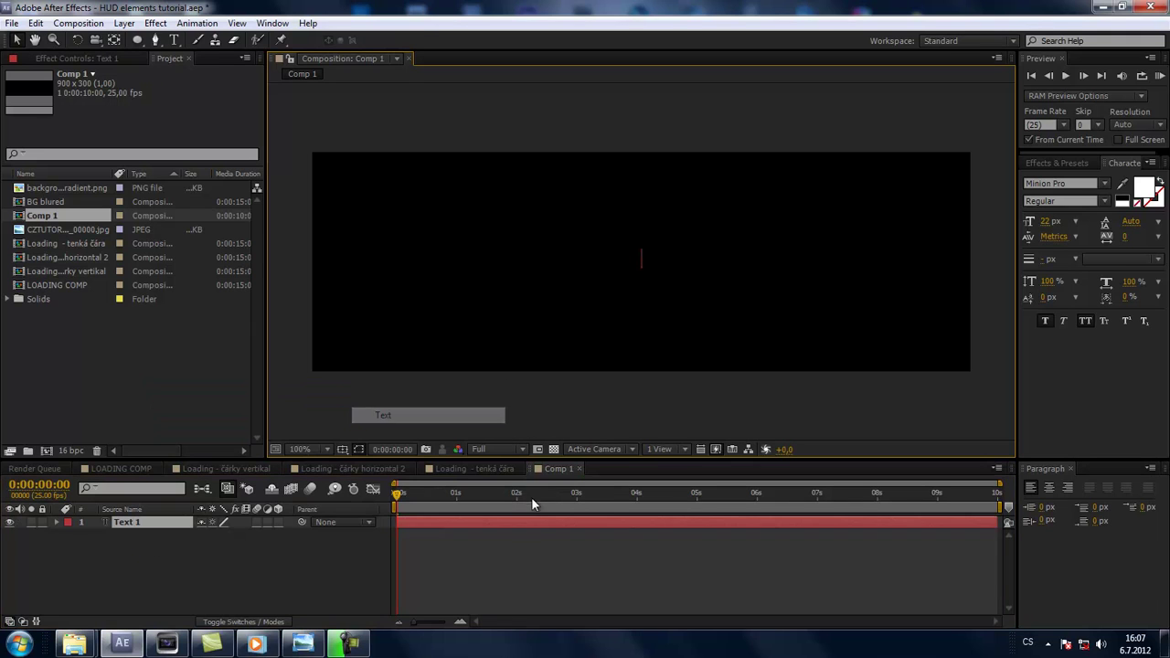
pyautogui.rightClick(158, 521)
pyautogui.click(146, 522)
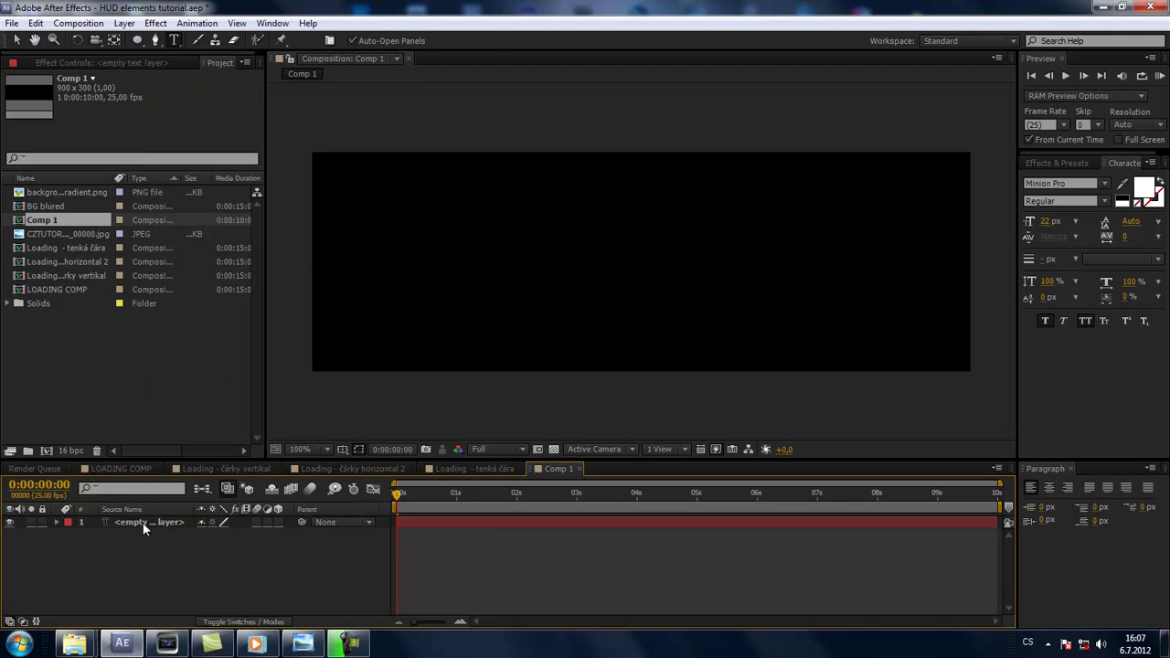
pyautogui.click(57, 520)
pyautogui.click(71, 533)
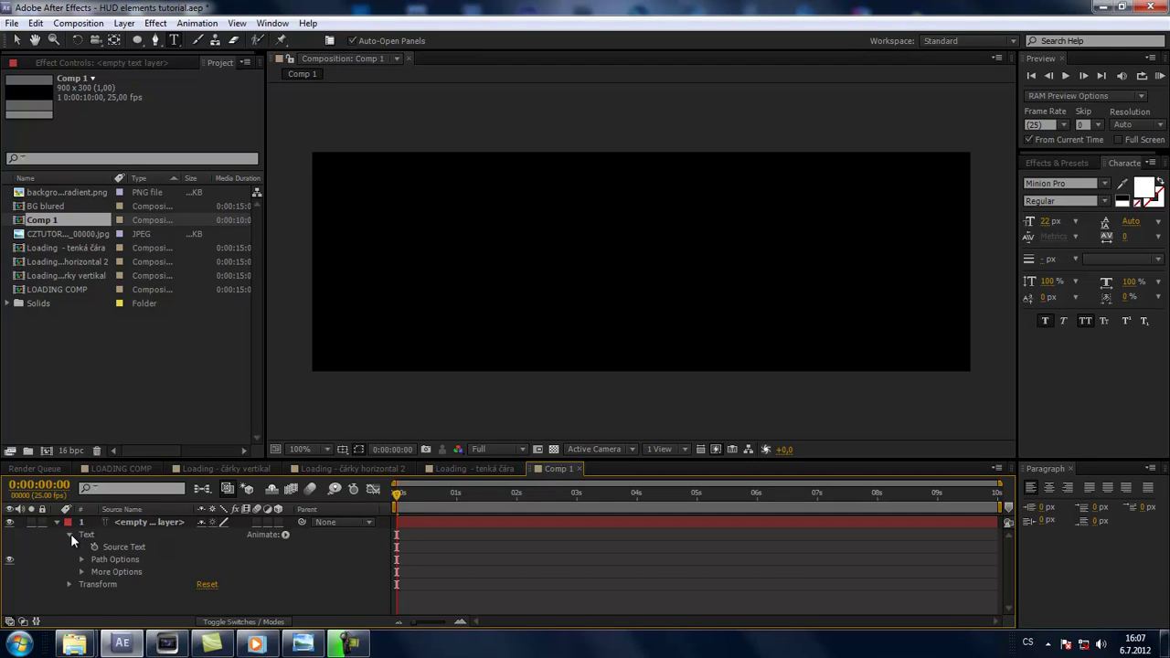
pyautogui.click(285, 536)
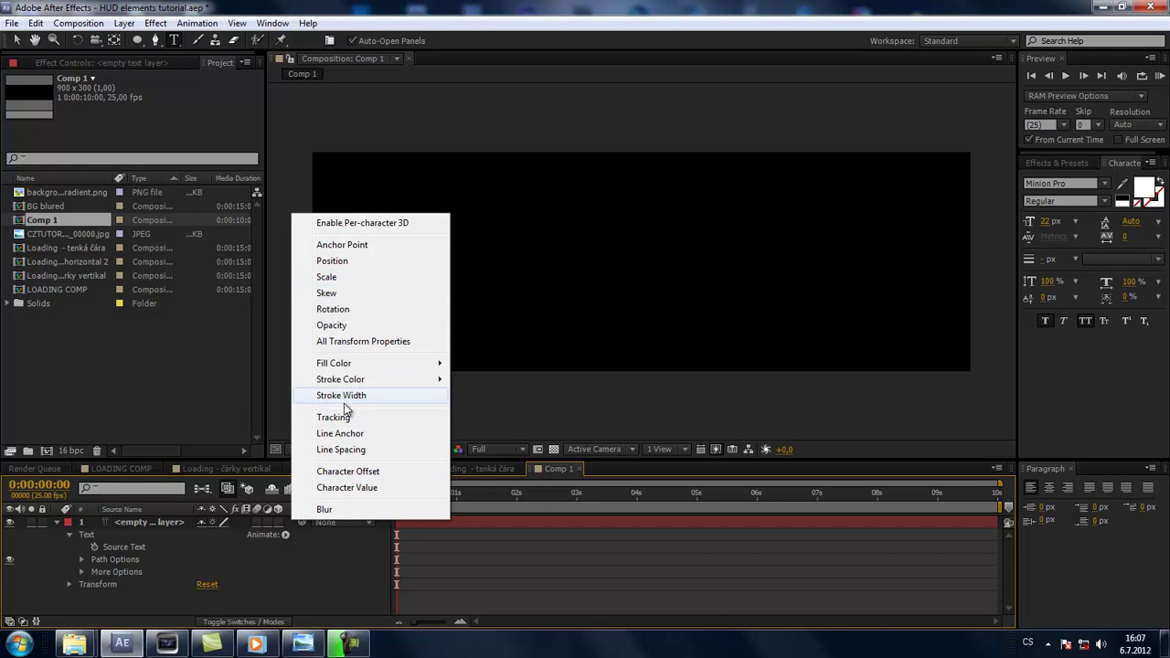
pyautogui.click(56, 524)
pyautogui.click(56, 524)
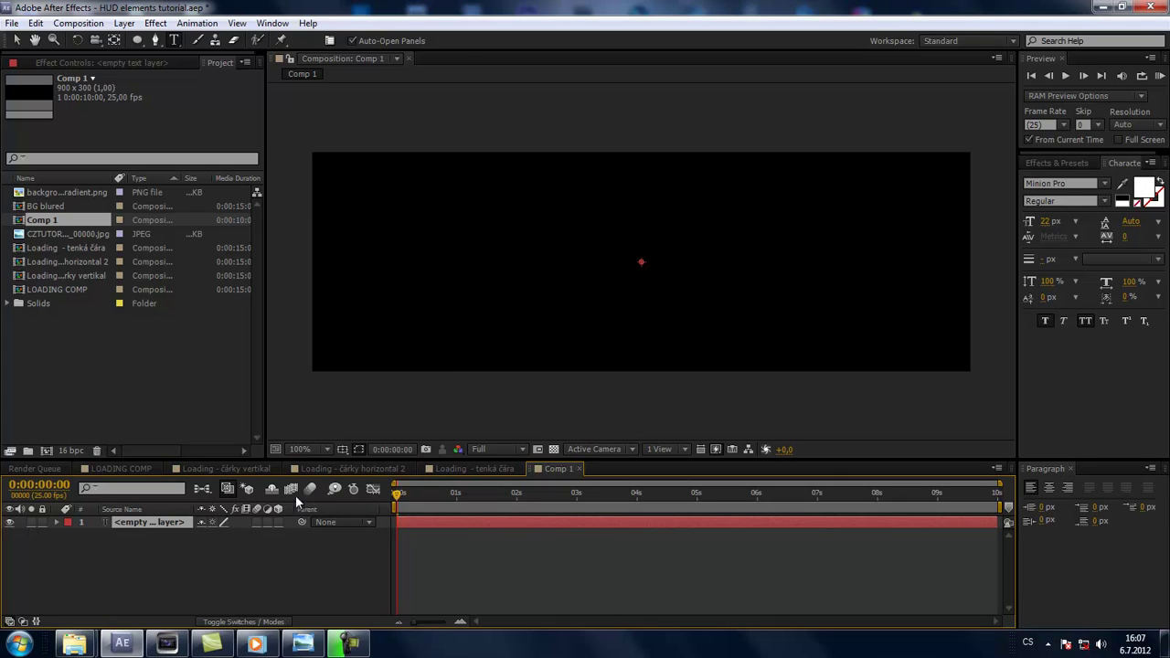
pyautogui.click(142, 537)
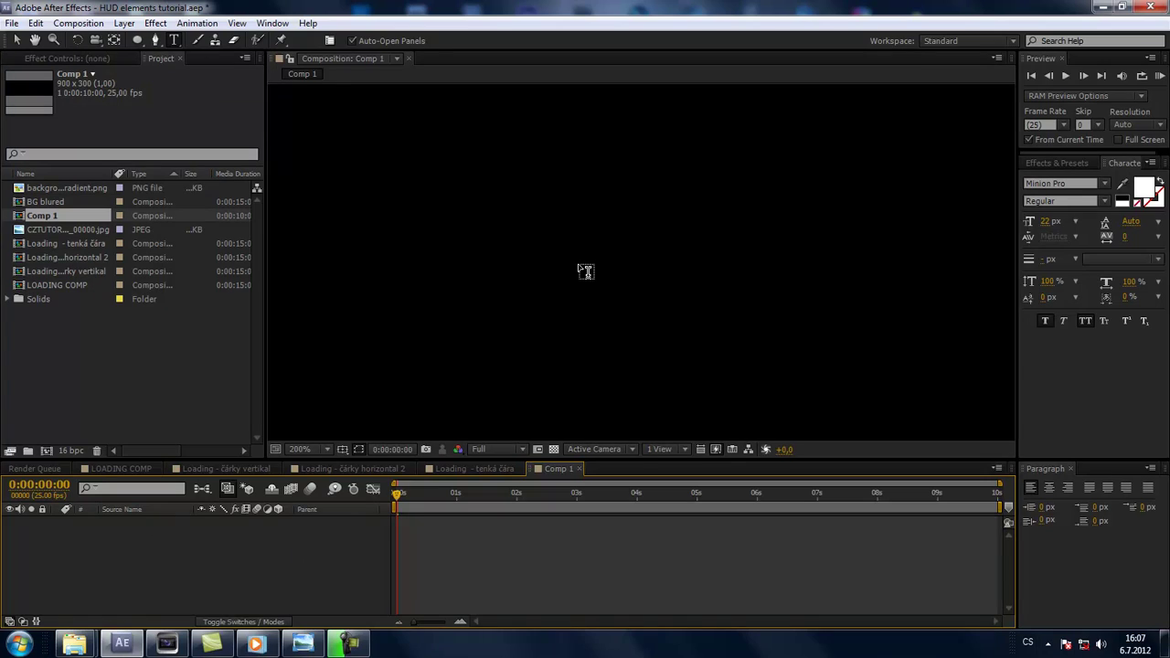
# Step: Pan the Comp 1 view, dismiss the new-layer menu unused, and choose the Ellipse Tool
pyautogui.moveTo(585, 269); pyautogui.dragTo(562, 296)
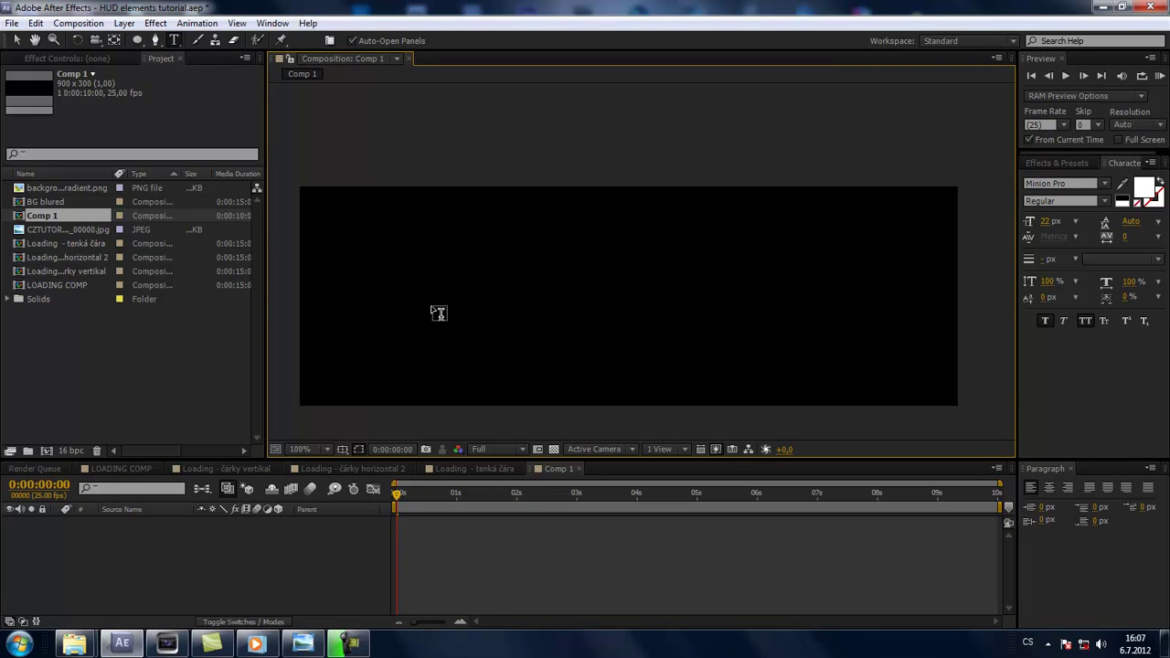
pyautogui.rightClick(143, 543)
pyautogui.moveTo(256, 409)
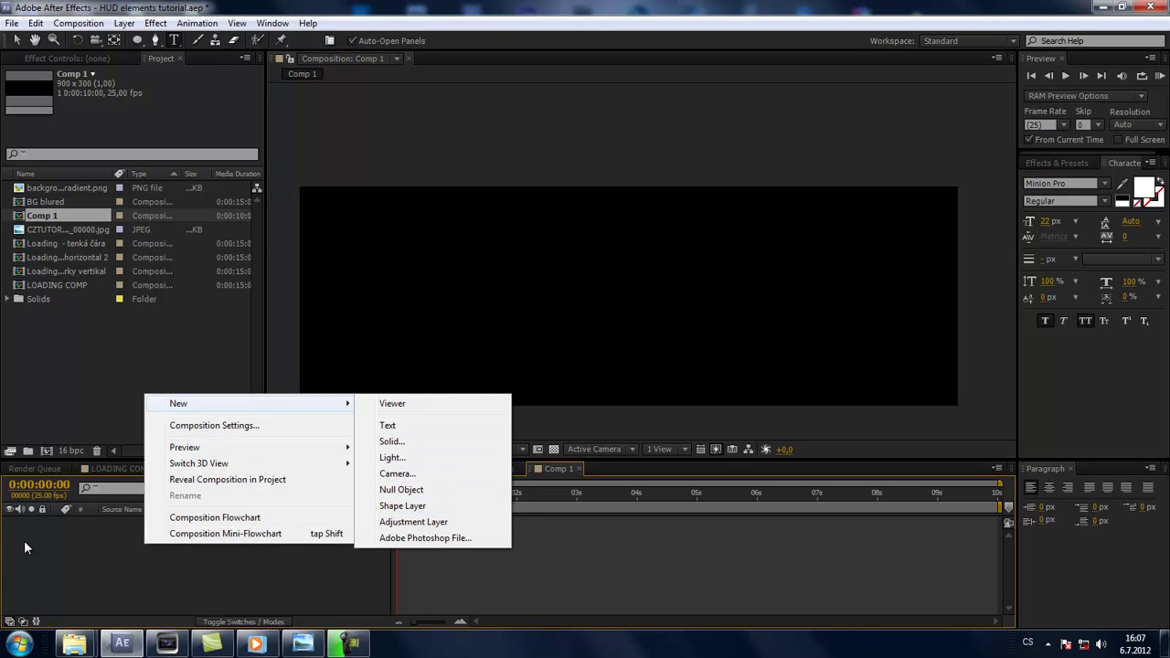
pyautogui.click(179, 543)
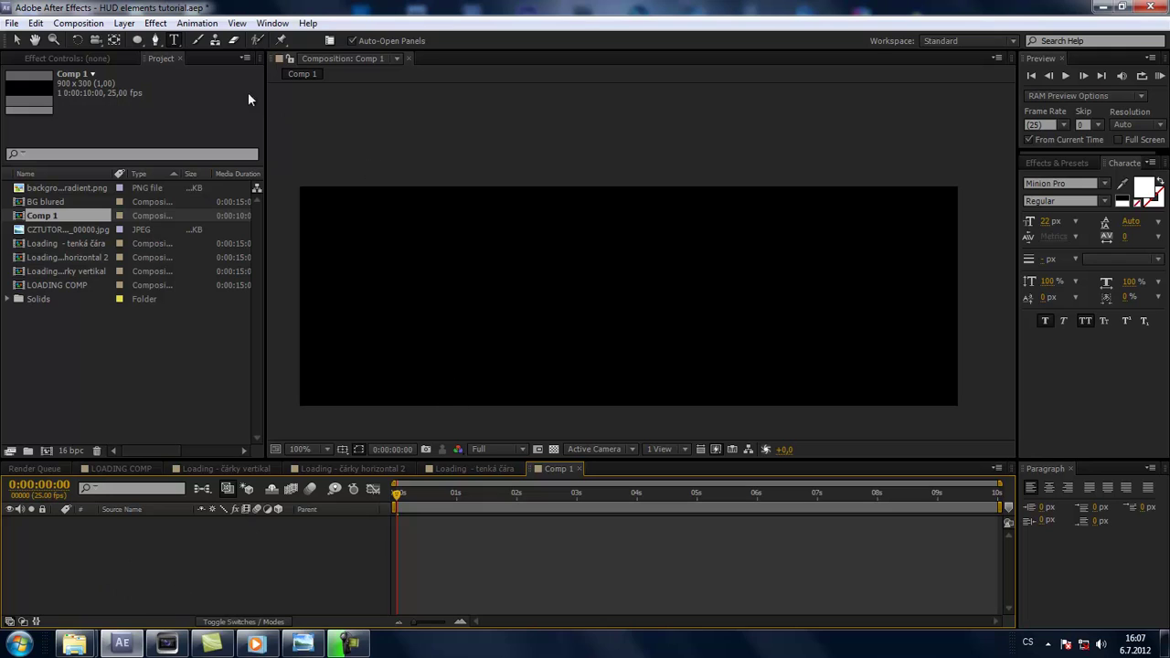
pyautogui.click(140, 42)
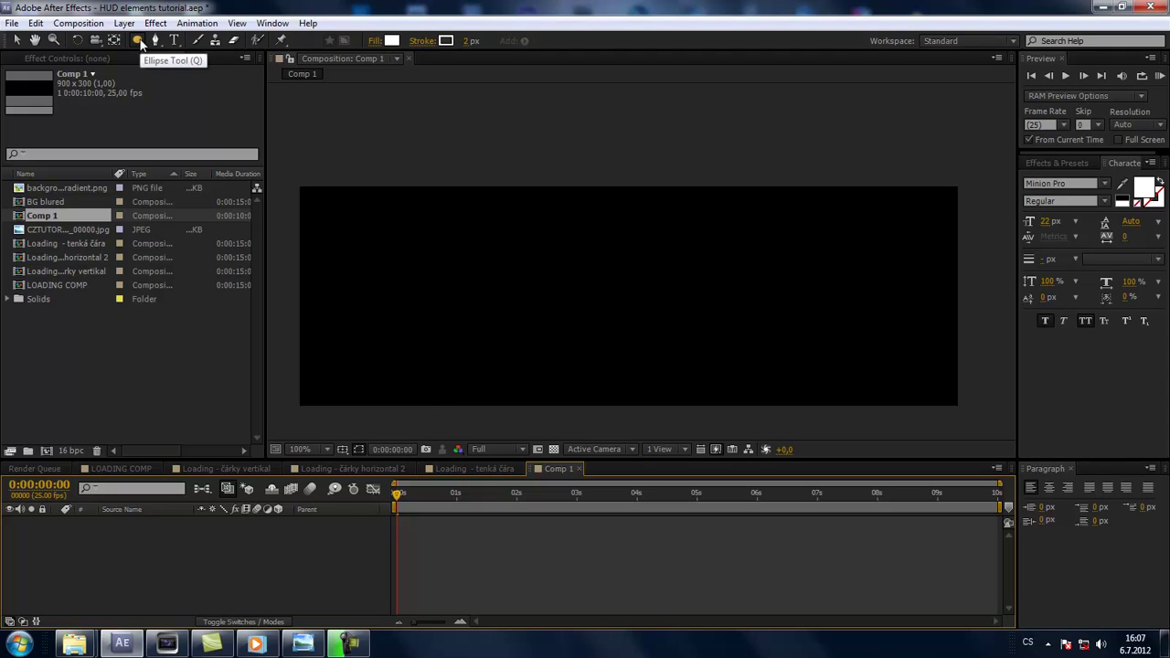
# Step: Switch to the Rectangle Tool and set its fill to Solid Color
pyautogui.press('q')
pyautogui.press('q')
pyautogui.press('q')
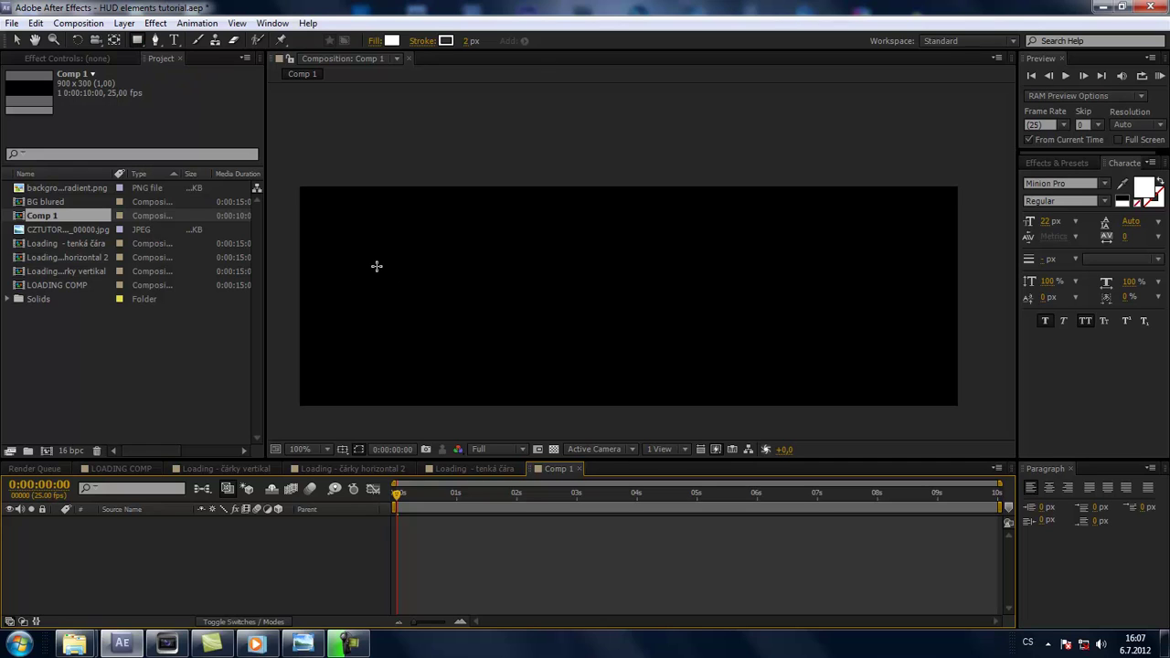
pyautogui.click(374, 41)
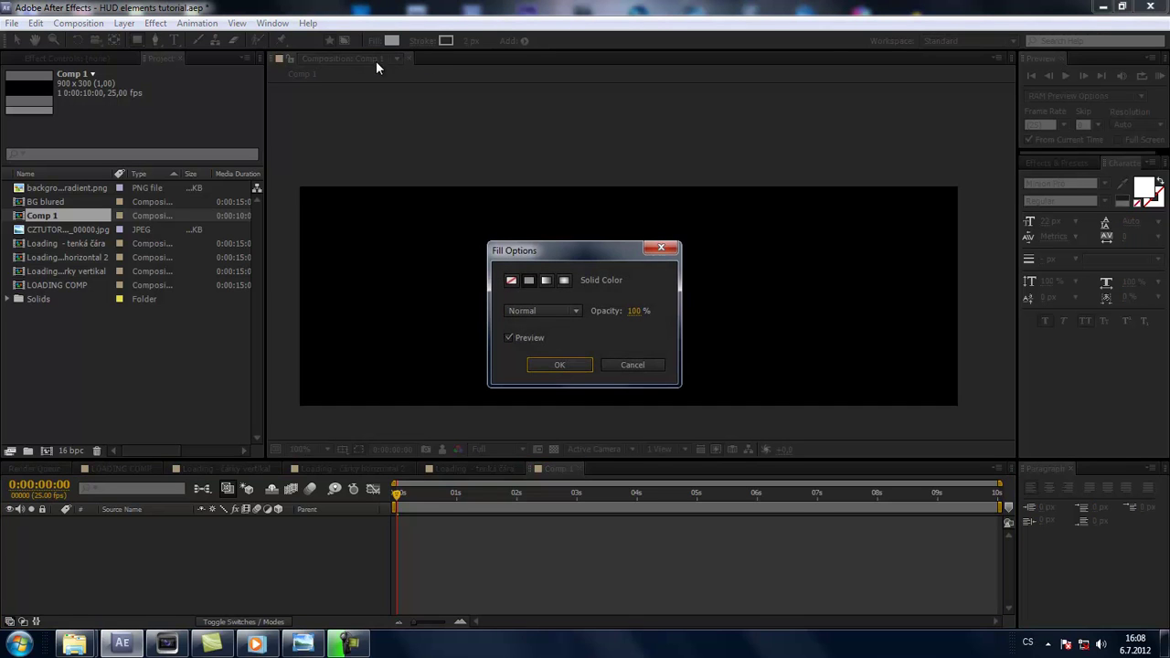
pyautogui.click(530, 283)
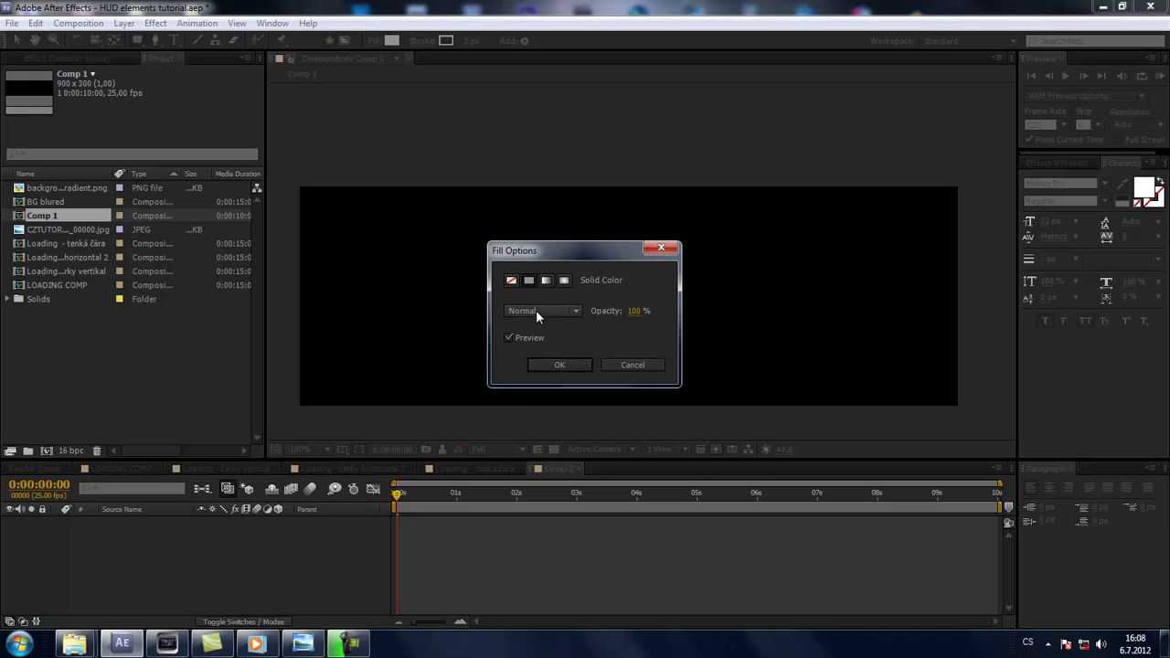
pyautogui.click(557, 362)
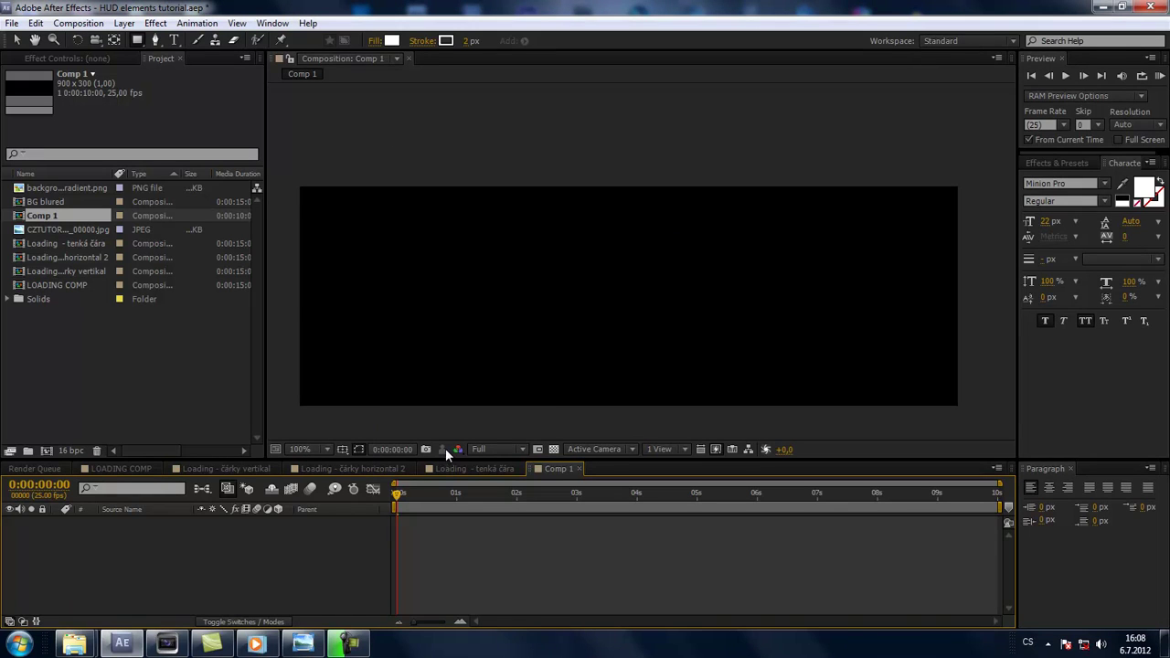
# Step: Draw a white rectangle across Comp 1 and squash it into a thin horizontal line
pyautogui.moveTo(382, 261)
pyautogui.mouseDown()
pyautogui.moveTo(843, 330)
pyautogui.moveTo(915, 324)
pyautogui.mouseUp()
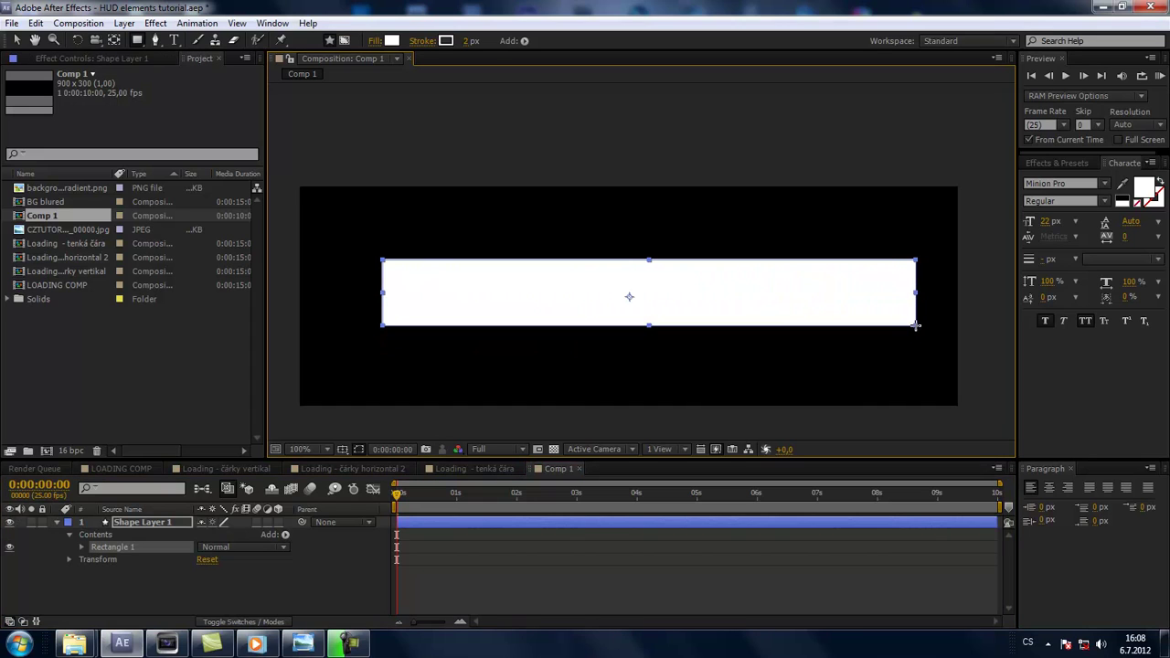
pyautogui.scroll(2, 654, 294)
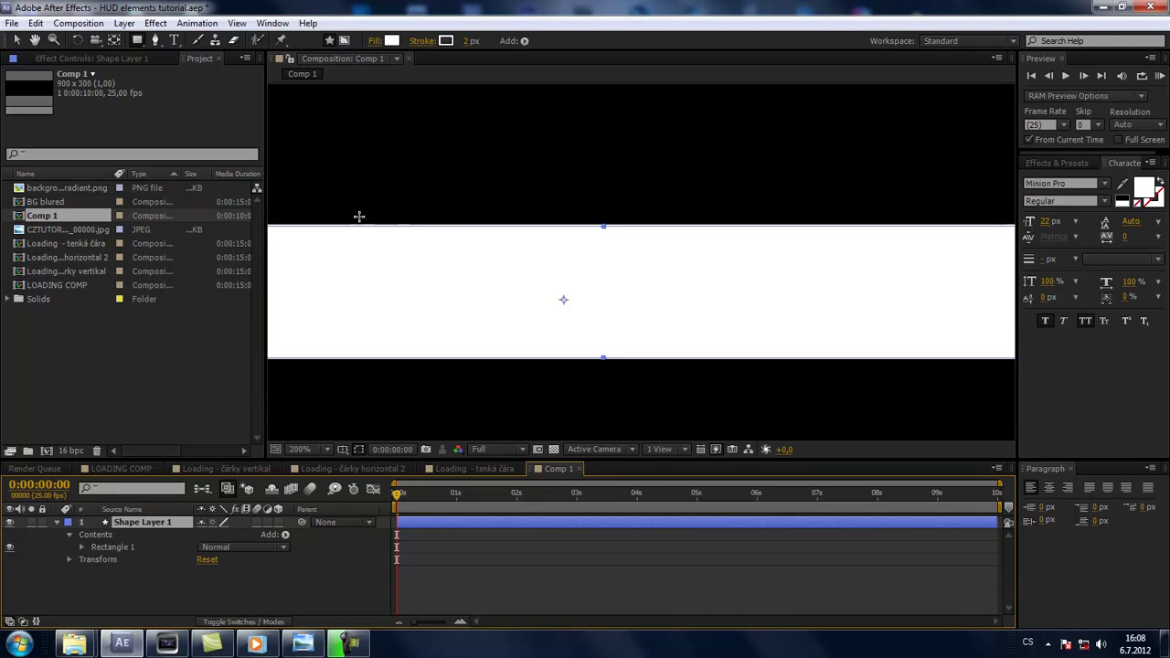
pyautogui.click(17, 41)
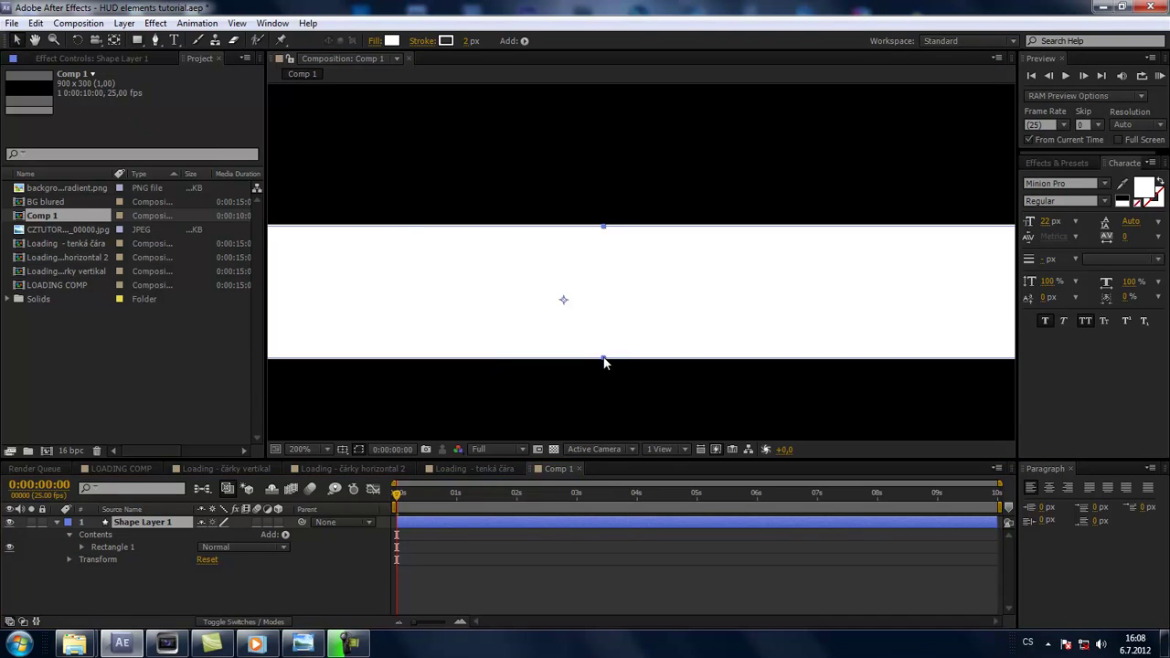
pyautogui.moveTo(603, 357); pyautogui.dragTo(596, 302)
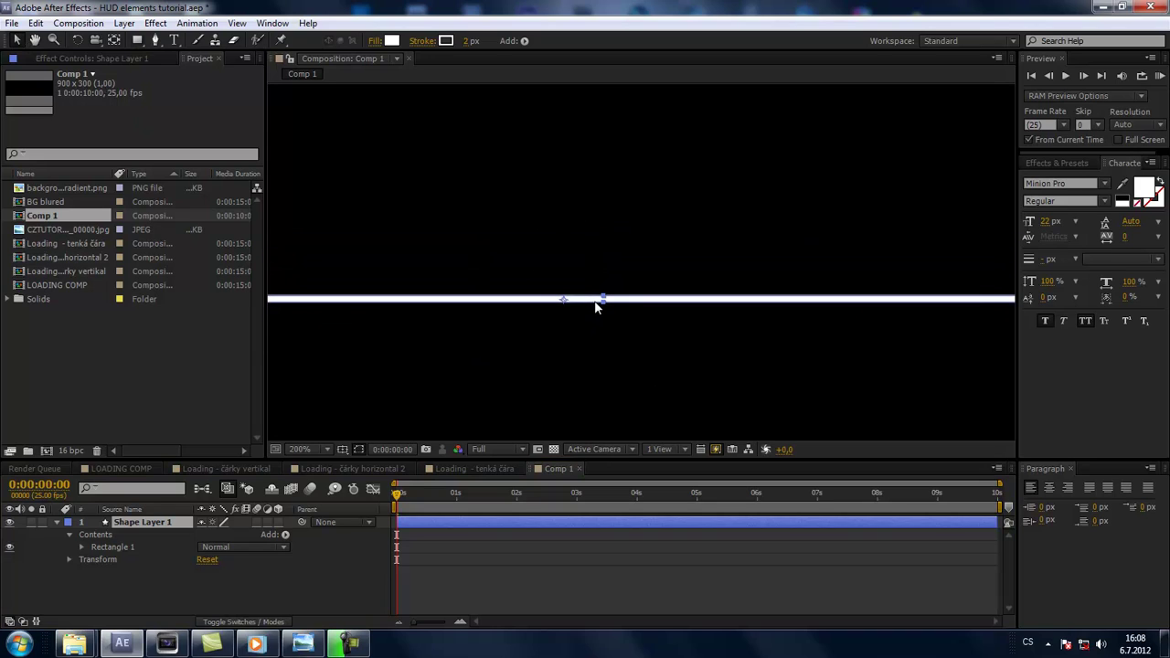
pyautogui.scroll(-1, 604, 334)
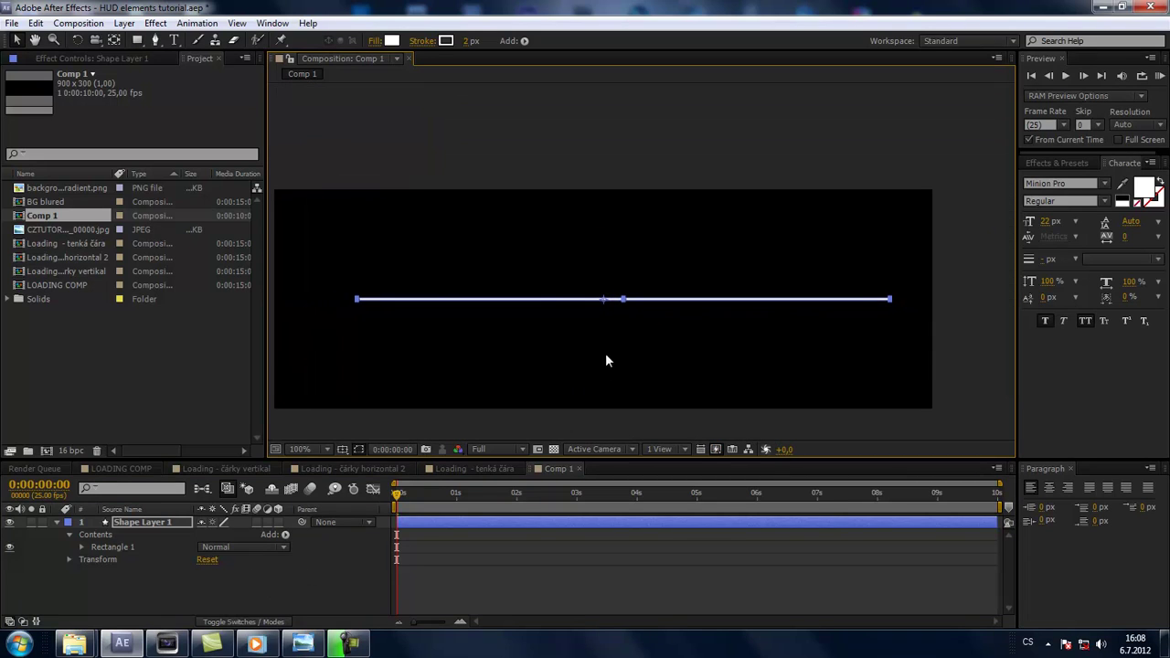
# Step: Make Shape Layer 1 a 3D layer
pyautogui.click(230, 595)
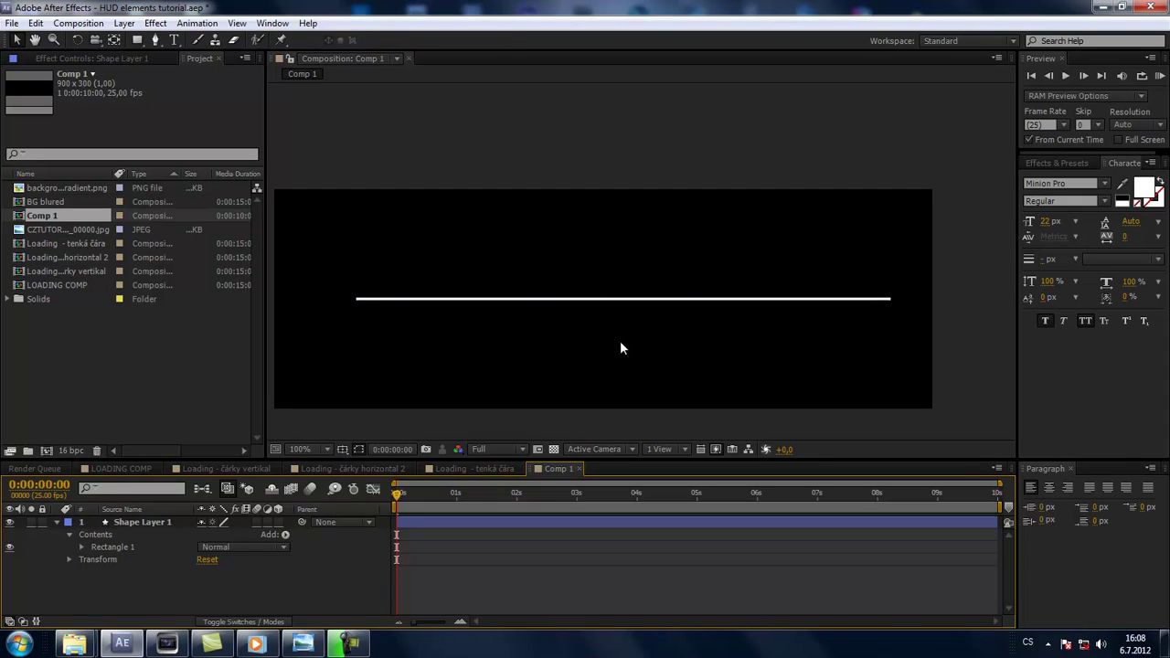
pyautogui.click(125, 521)
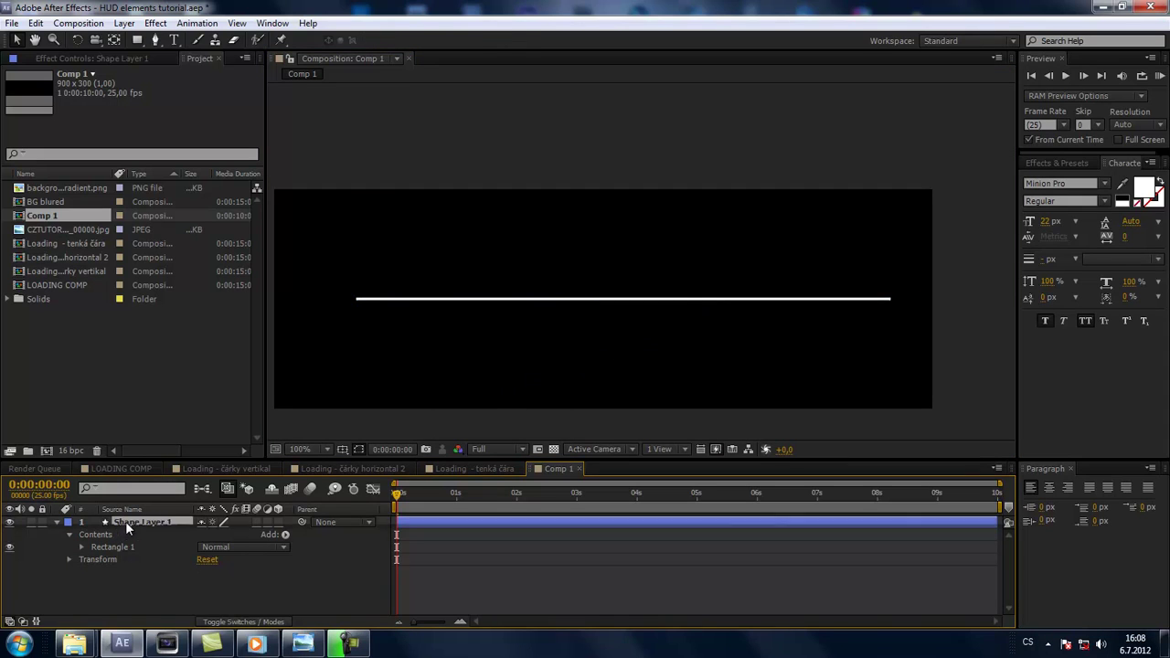
pyautogui.scroll(1, 624, 302)
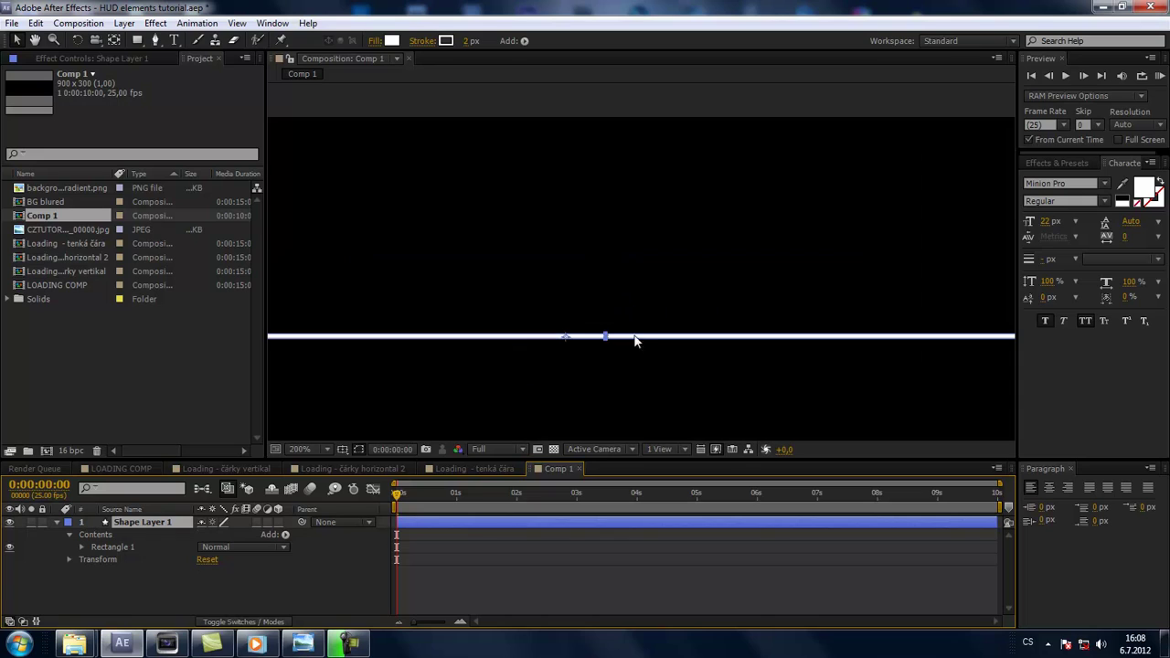
pyautogui.click(277, 522)
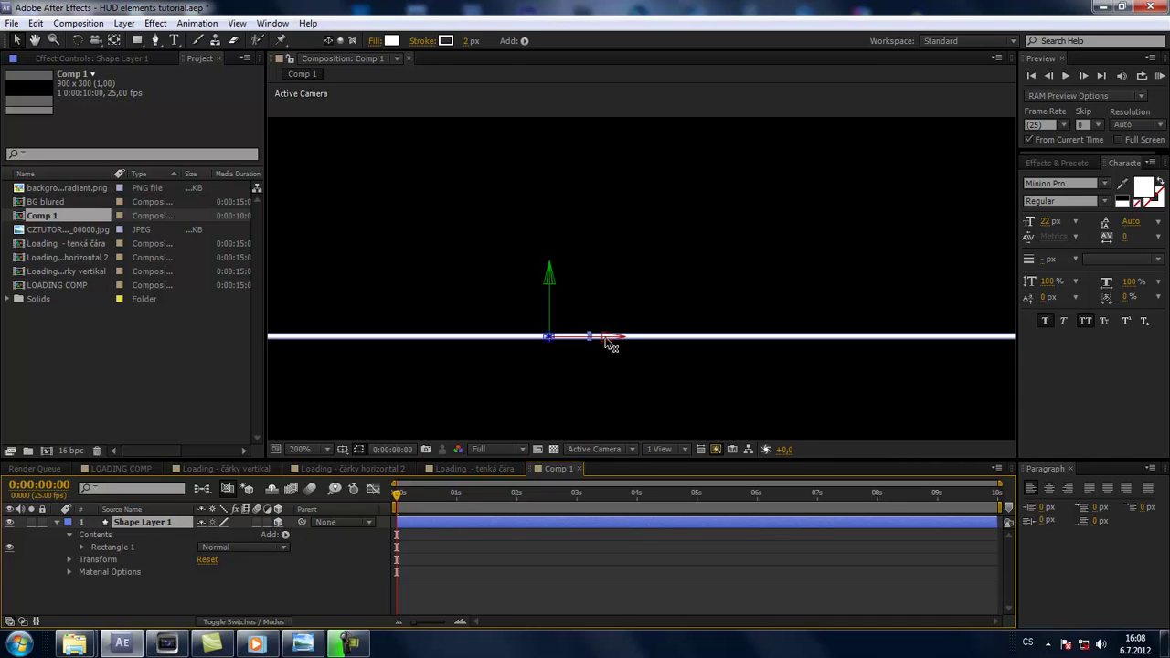
# Step: Turn on title/action safe guides, zoom out, and switch to the Loading - čárky vertikal comp
pyautogui.press(',')
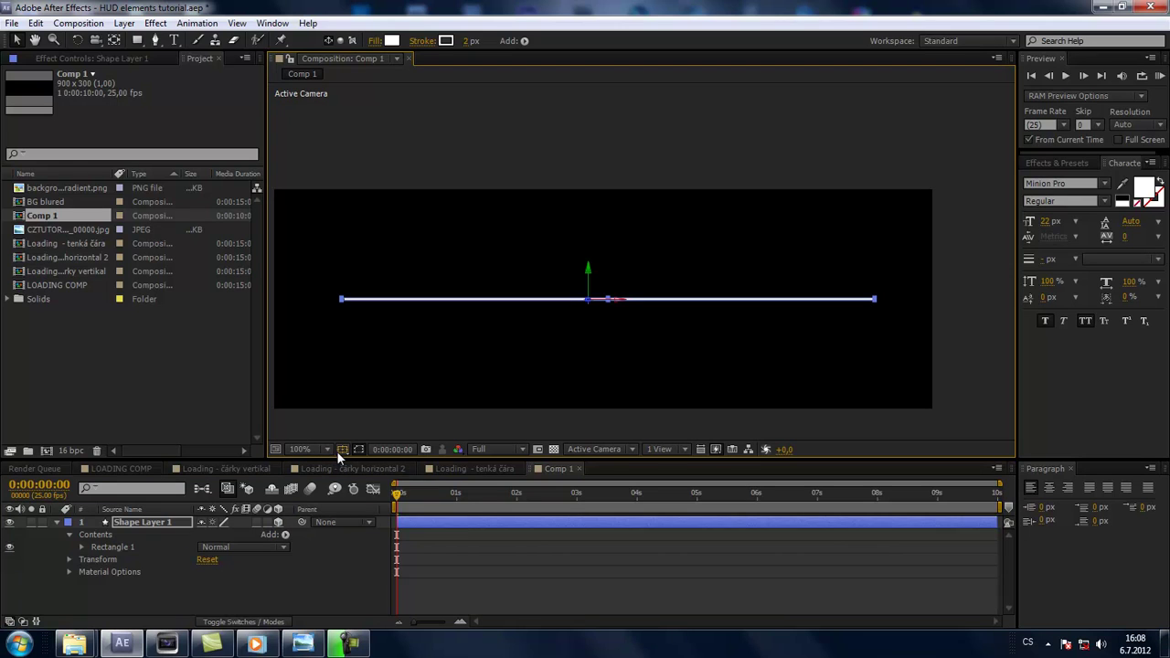
pyautogui.click(338, 451)
pyautogui.click(387, 463)
pyautogui.press('.')
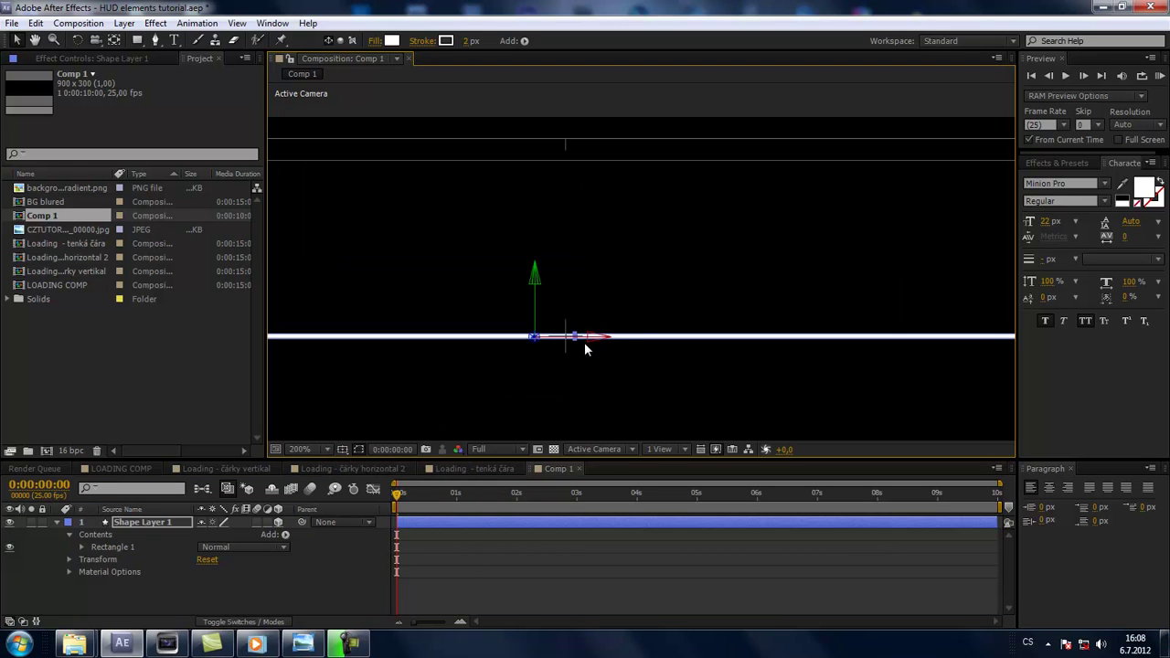
pyautogui.press(',')
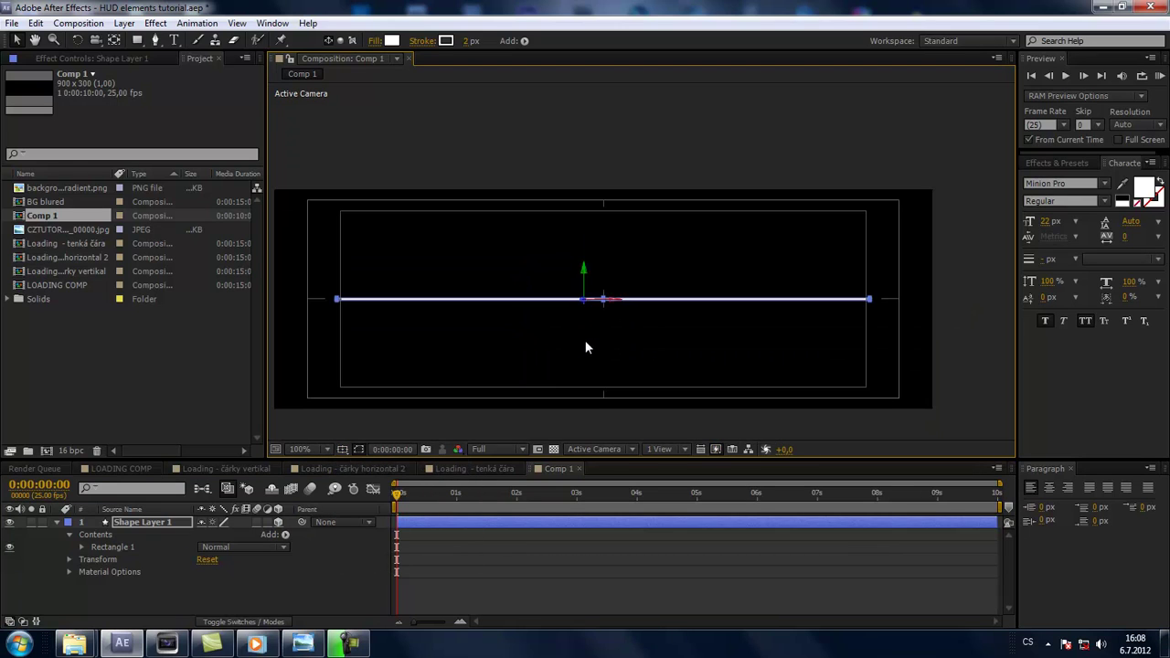
pyautogui.click(56, 523)
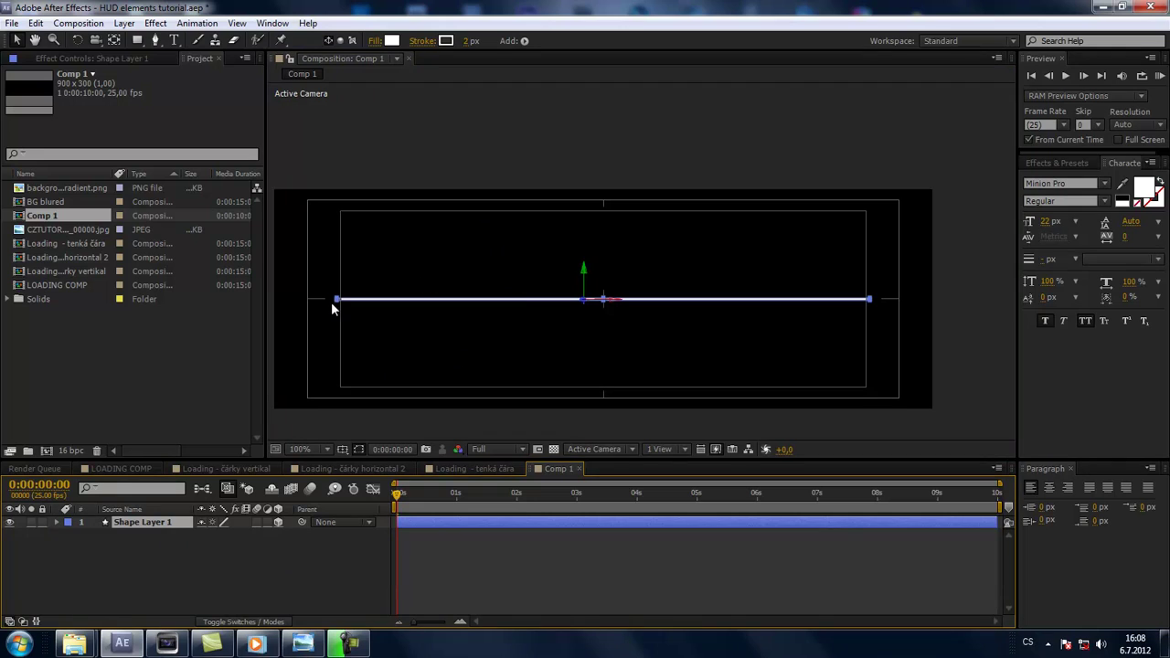
pyautogui.click(207, 469)
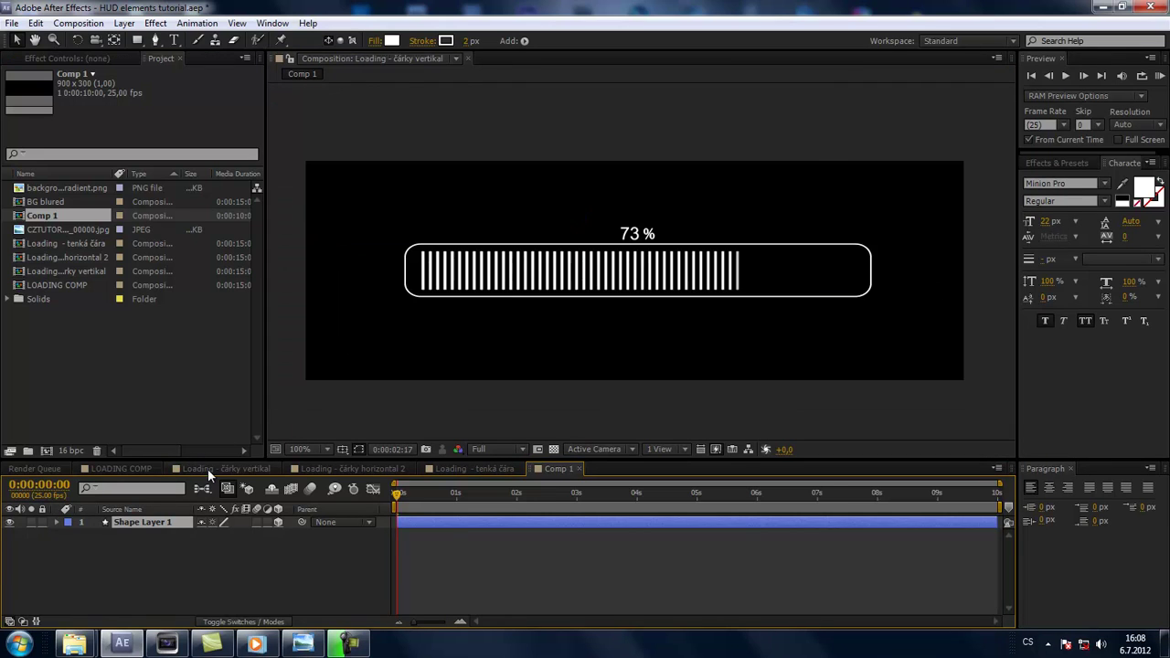
# Step: Check the čárky horizontal 2 and tenká čára comps, scrubbing the loading line, then return to Comp 1
pyautogui.click(352, 469)
pyautogui.click(477, 468)
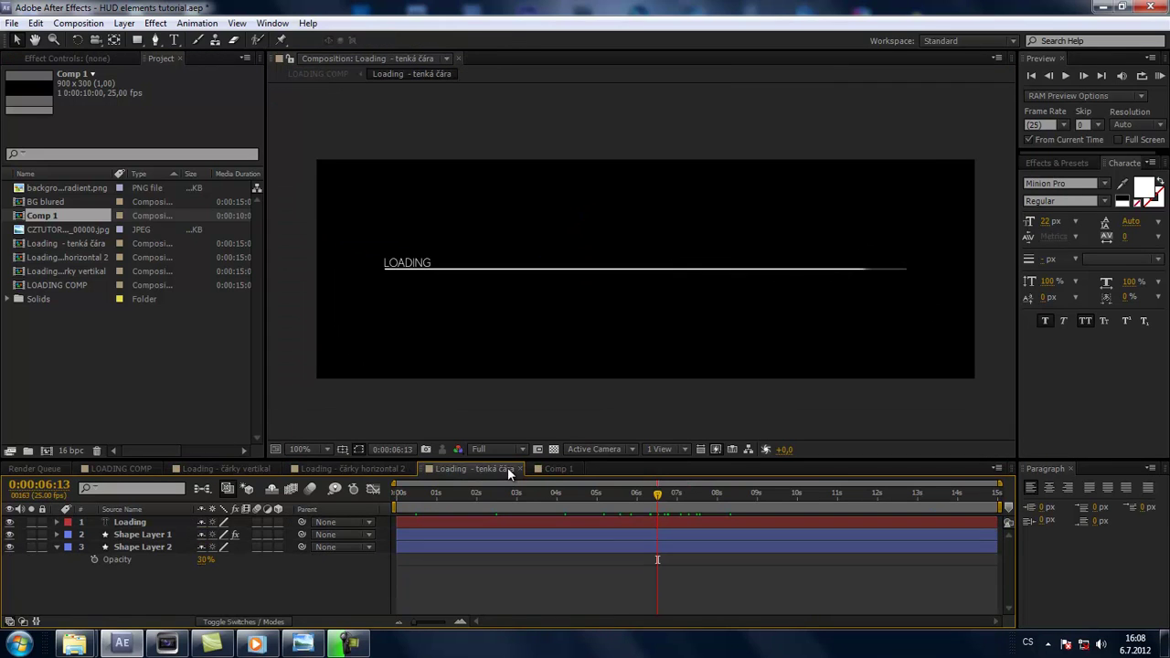
pyautogui.moveTo(584, 497)
pyautogui.mouseDown()
pyautogui.moveTo(514, 501)
pyautogui.moveTo(640, 494)
pyautogui.moveTo(529, 495)
pyautogui.mouseUp()
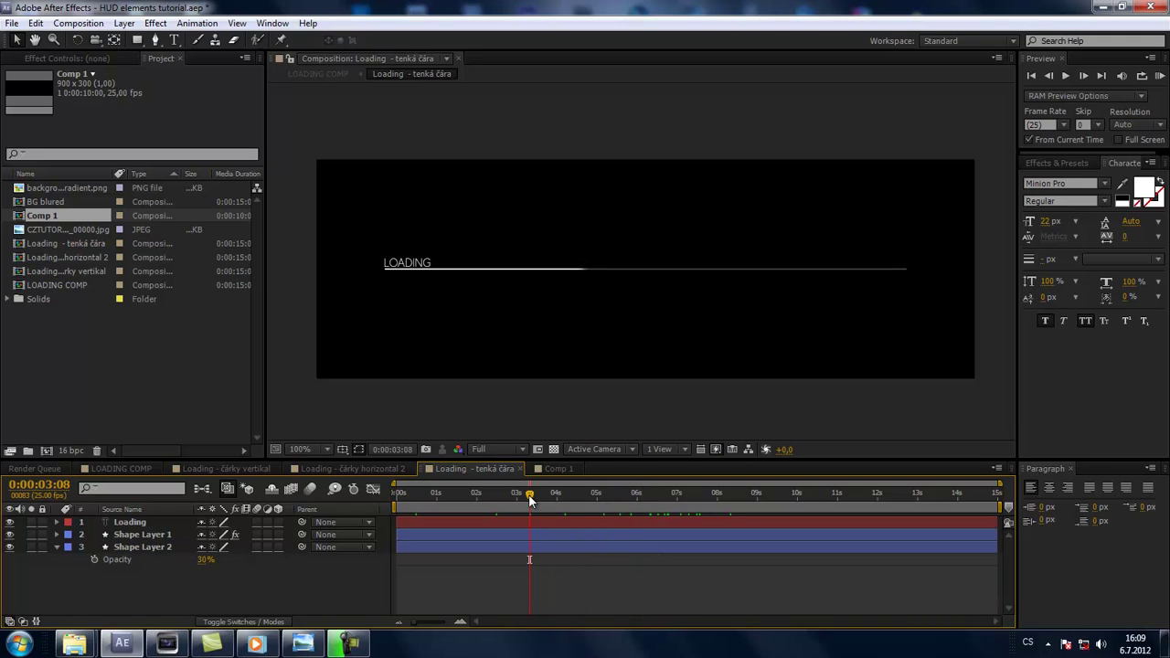
pyautogui.click(133, 522)
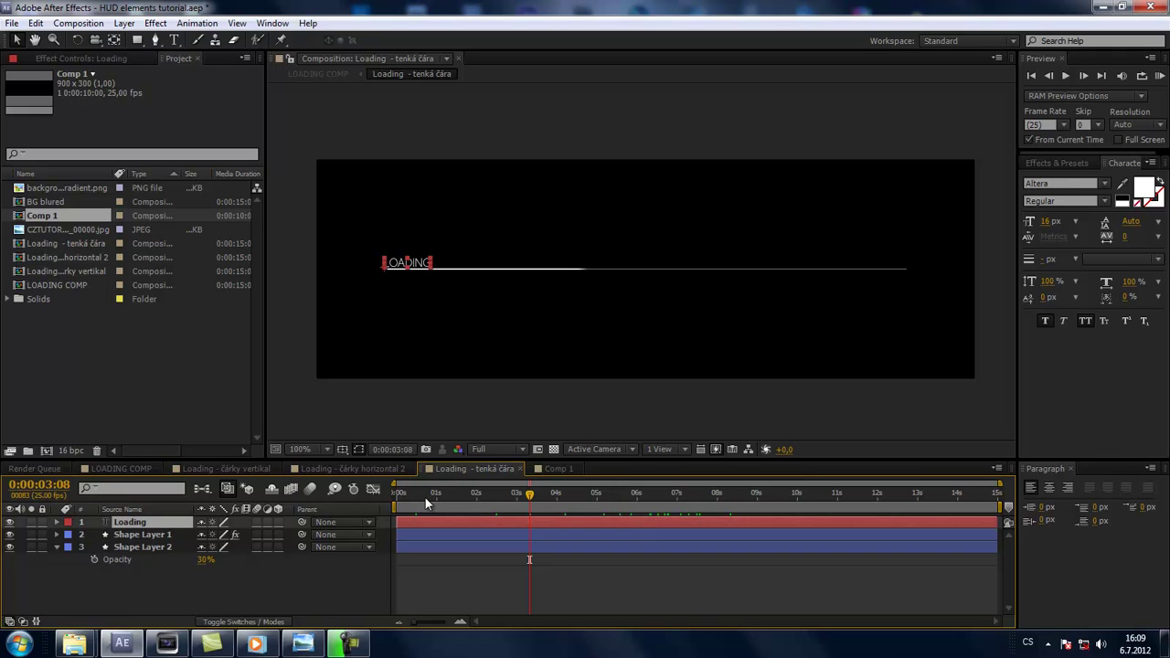
pyautogui.click(552, 468)
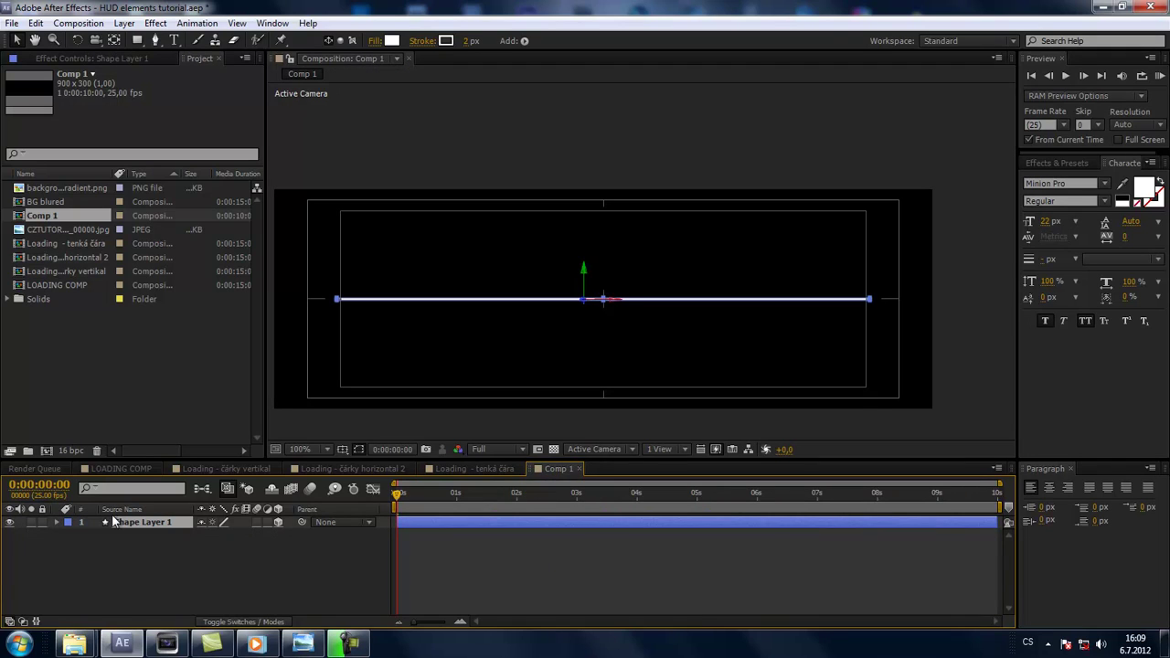
# Step: Apply Linear Wipe to Shape Layer 1 and set its Wipe Angle to -90°
pyautogui.click(155, 22)
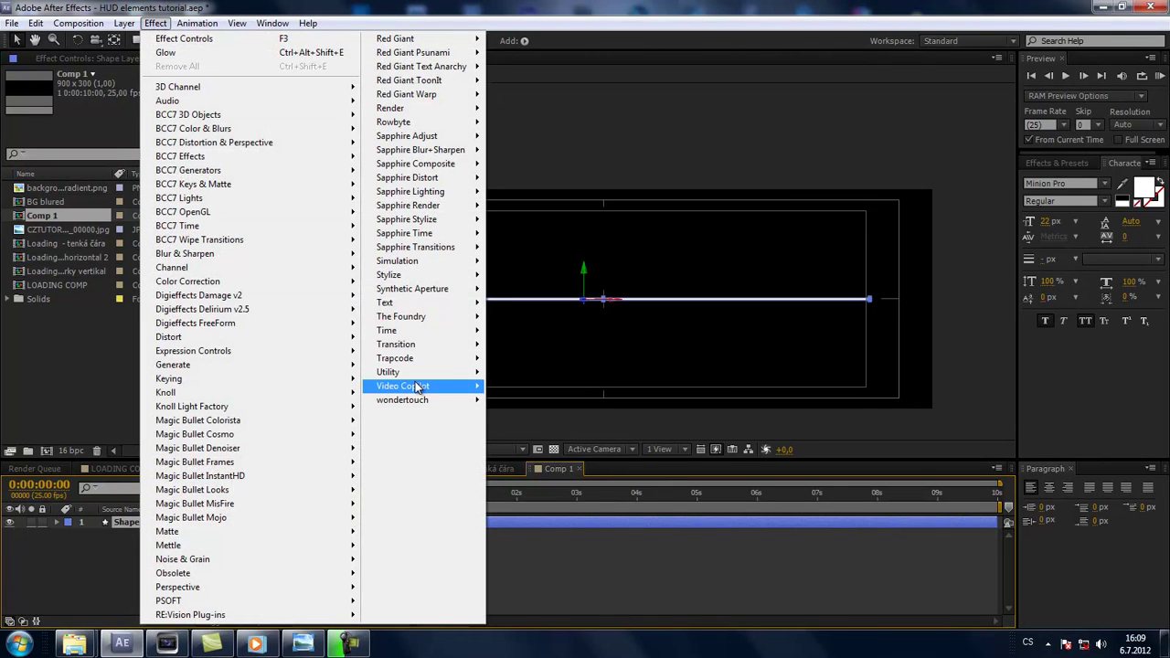
pyautogui.moveTo(419, 385)
pyautogui.moveTo(437, 353)
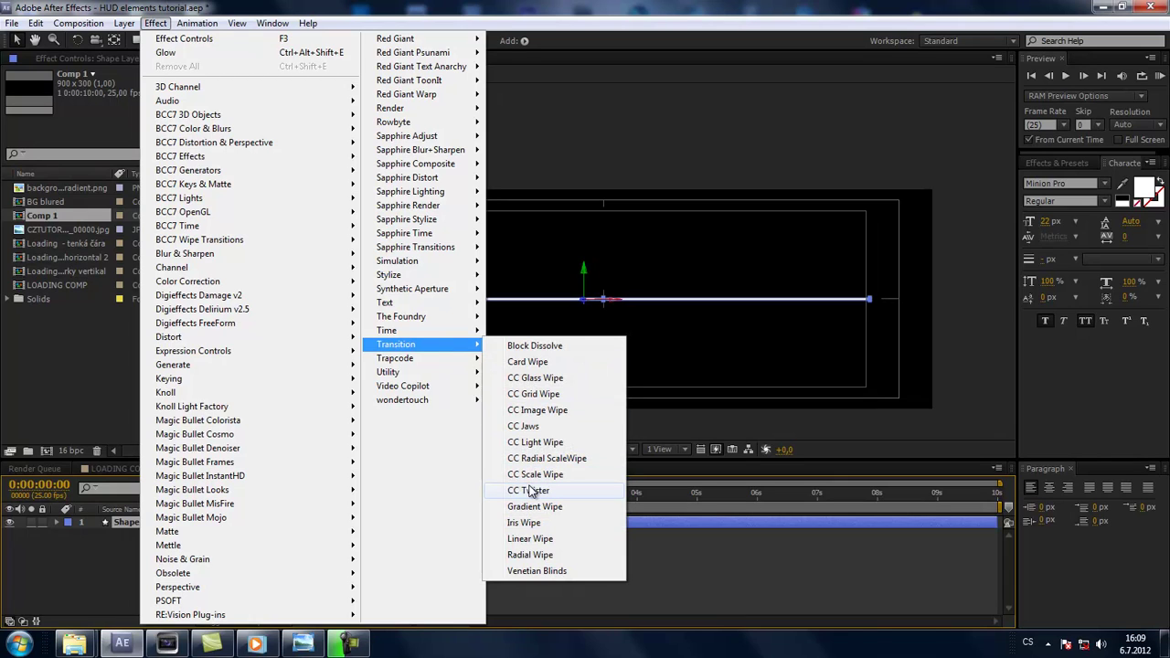
pyautogui.click(532, 538)
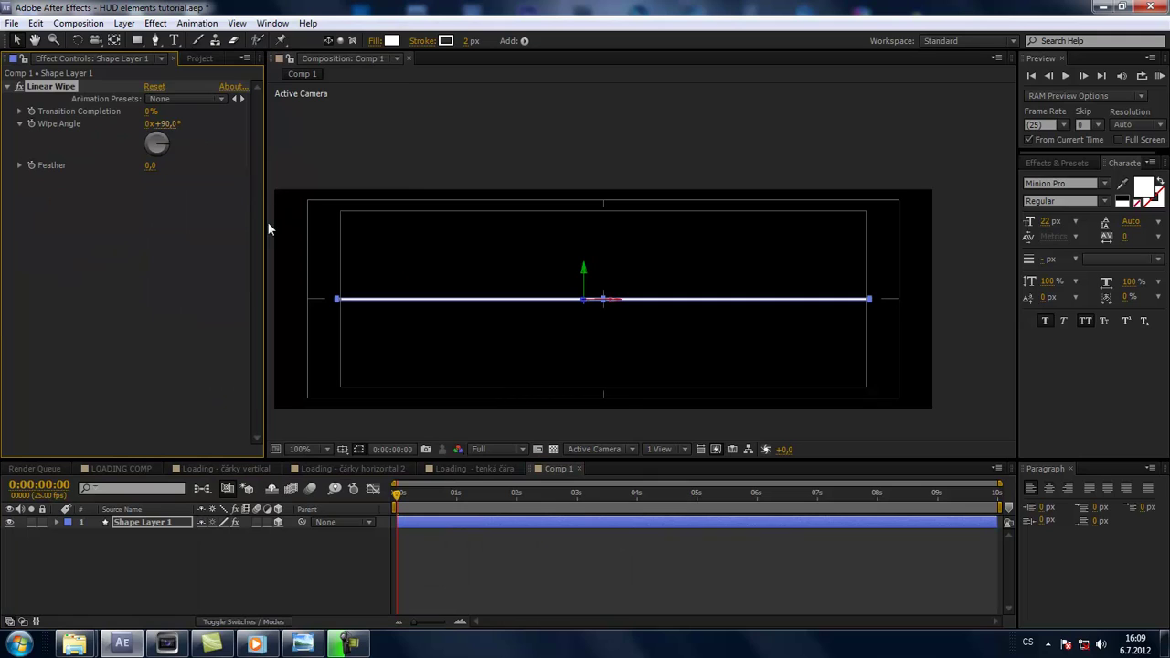
pyautogui.click(157, 124)
pyautogui.write('90')
pyautogui.press('Return')
pyautogui.click(187, 184)
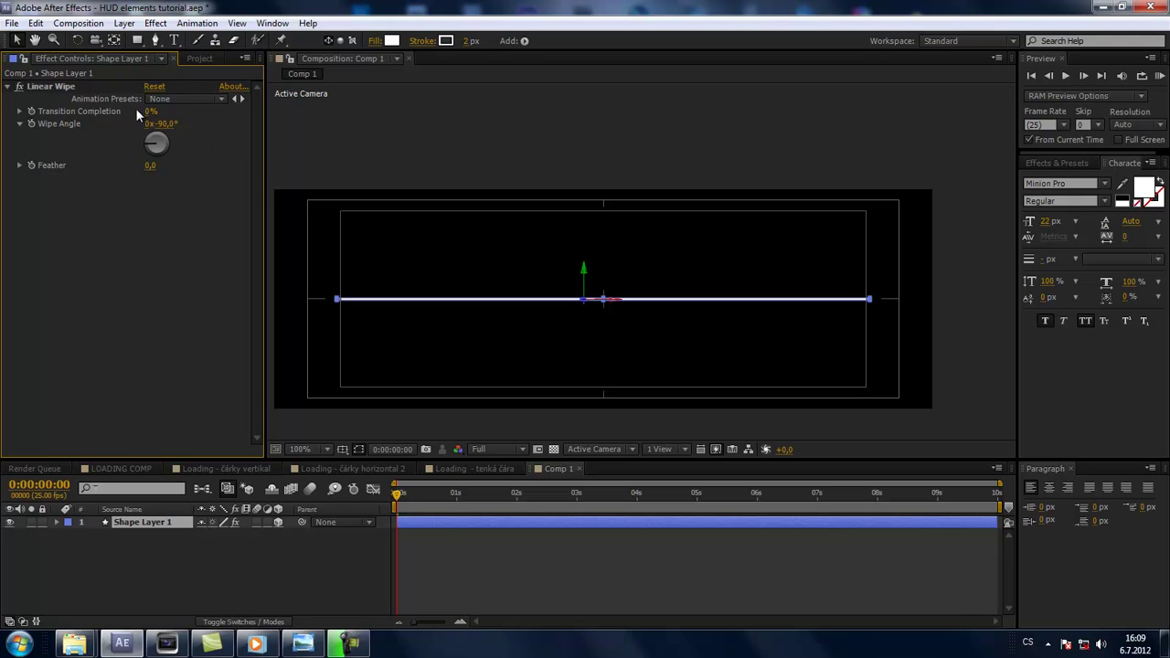
# Step: Raise Linear Wipe Transition Completion to 100% so the white line is fully hidden
pyautogui.moveTo(149, 117); pyautogui.dragTo(209, 109)
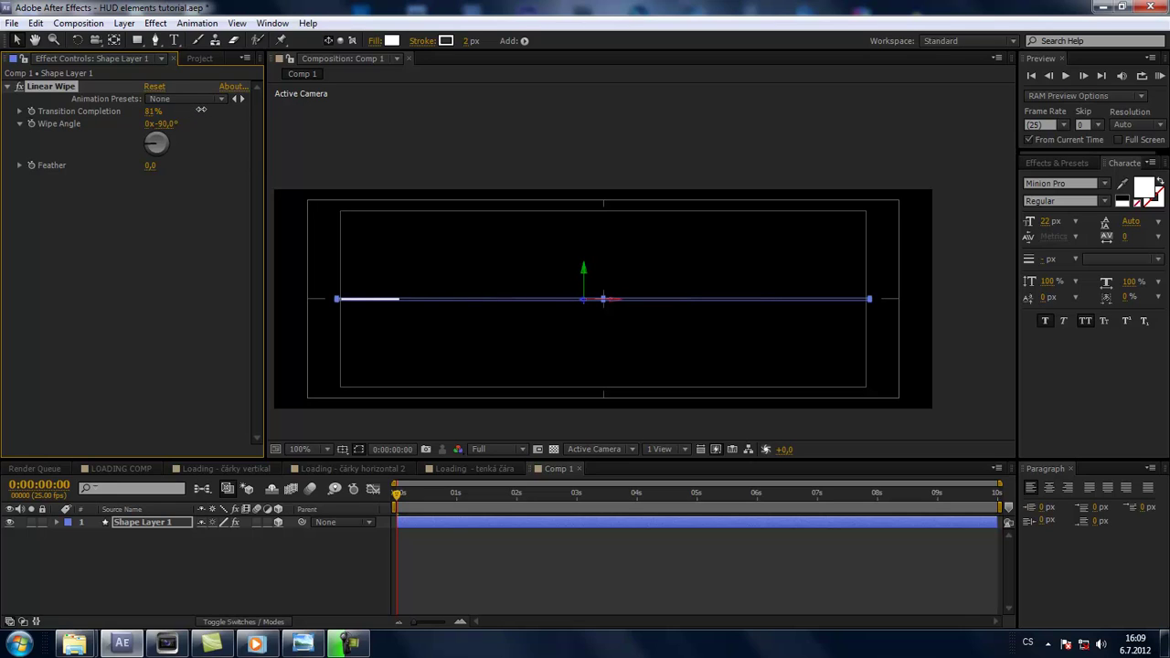
pyautogui.click(157, 114)
pyautogui.write('100')
pyautogui.press('Return')
pyautogui.moveTo(398, 495)
pyautogui.mouseDown()
pyautogui.moveTo(465, 504)
pyautogui.moveTo(350, 506)
pyautogui.mouseUp()
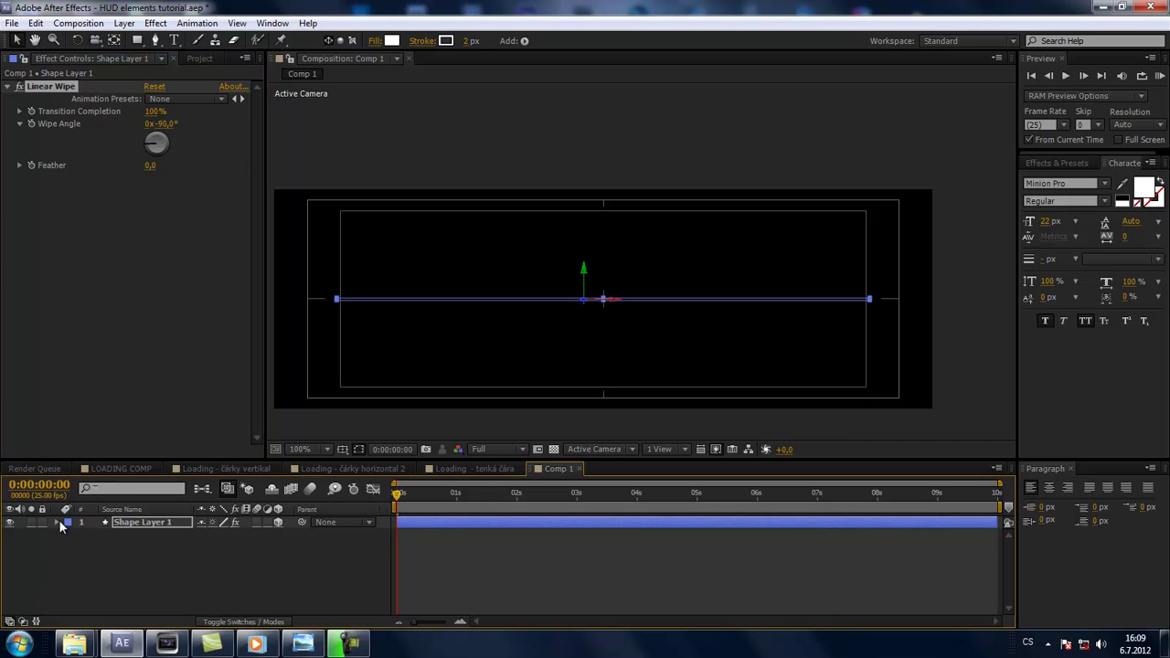
# Step: Keyframe Transition Completion at 100% at 0s and 0% at 0:00:01:11
pyautogui.click(30, 111)
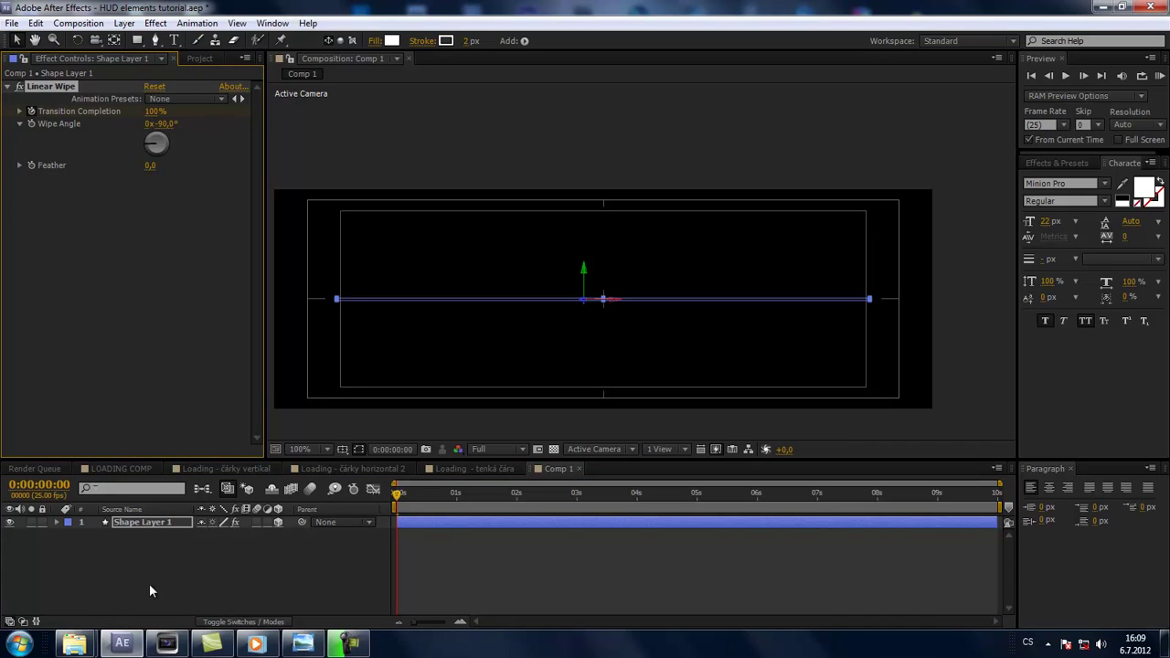
pyautogui.click(126, 520)
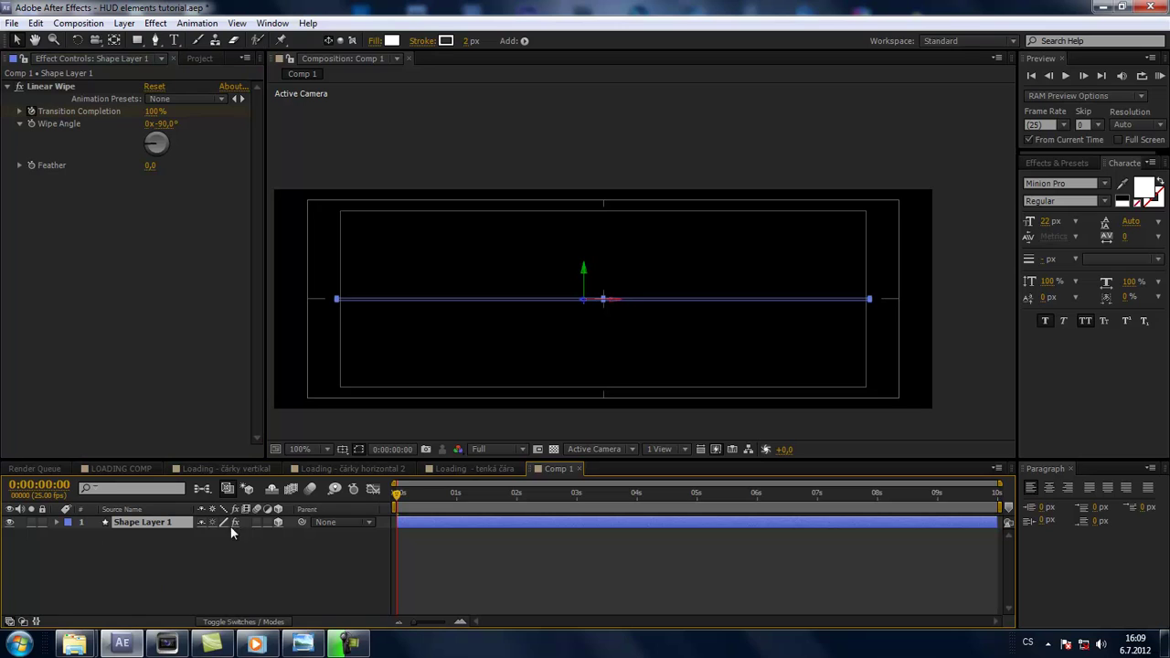
pyautogui.press('u')
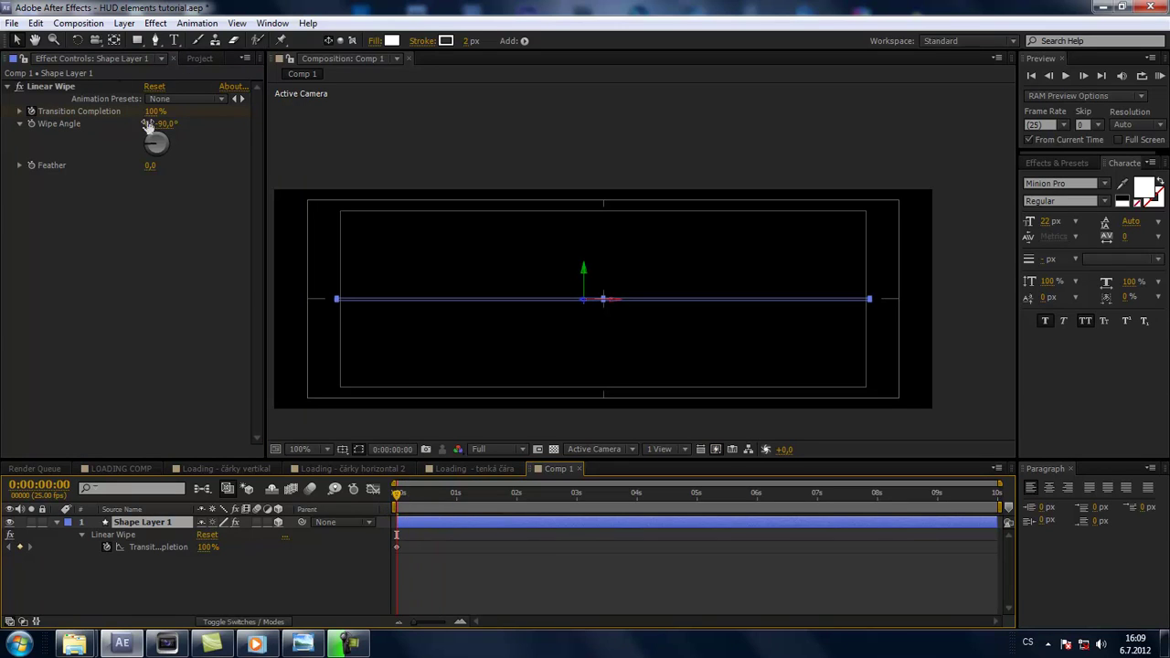
pyautogui.moveTo(410, 493); pyautogui.dragTo(482, 518)
pyautogui.click(156, 112)
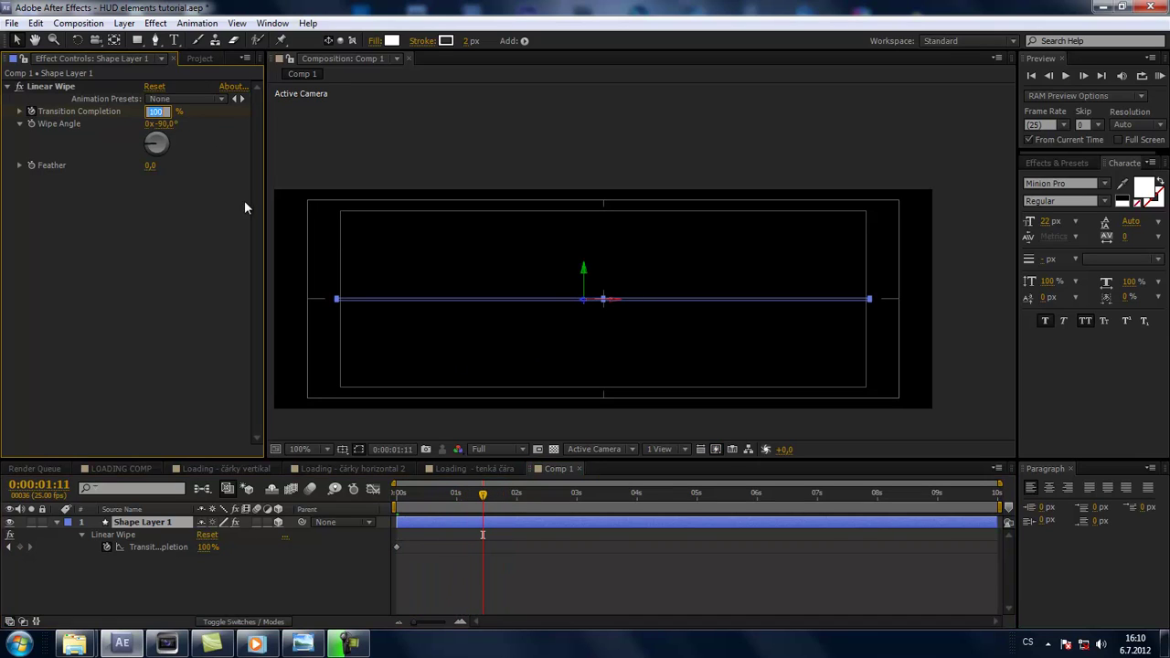
pyautogui.write('0')
pyautogui.press('Return')
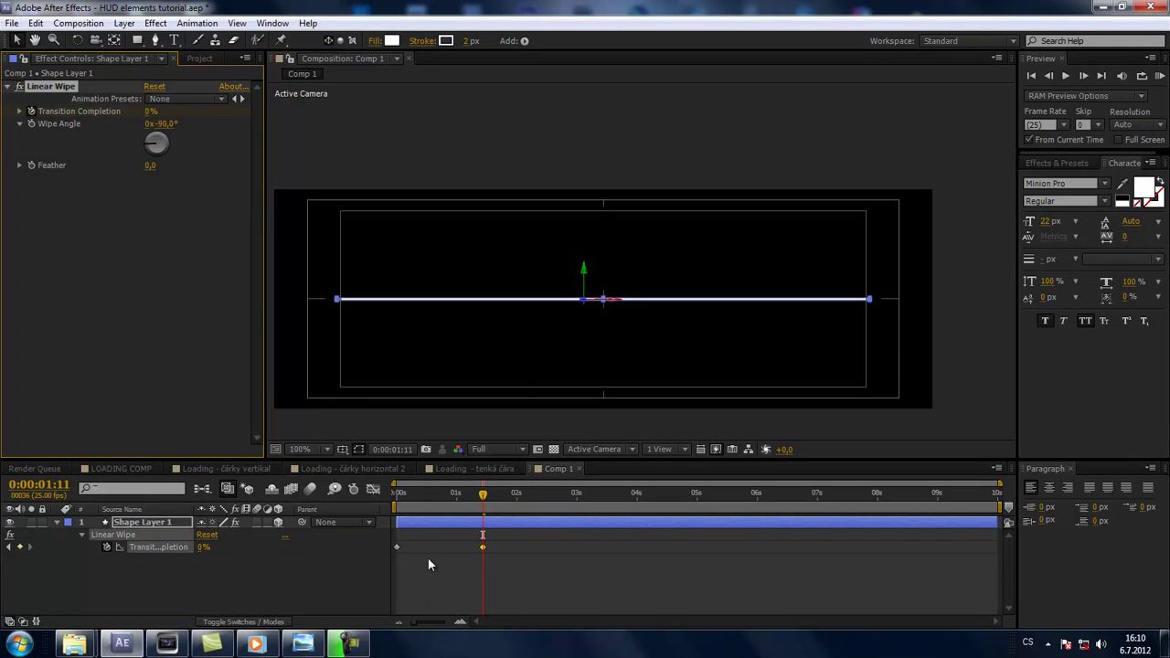
pyautogui.moveTo(491, 494); pyautogui.dragTo(454, 495)
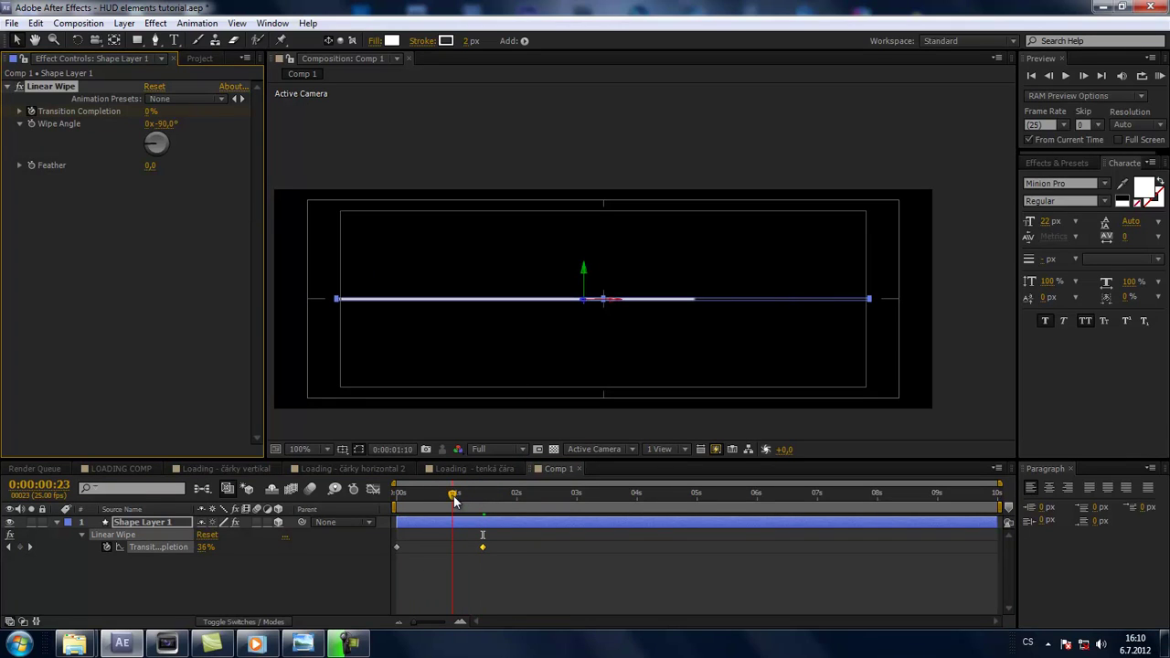
# Step: Set the Linear Wipe Feather to 10 and return to the composition start
pyautogui.click(118, 585)
pyautogui.scroll(1, 677, 340)
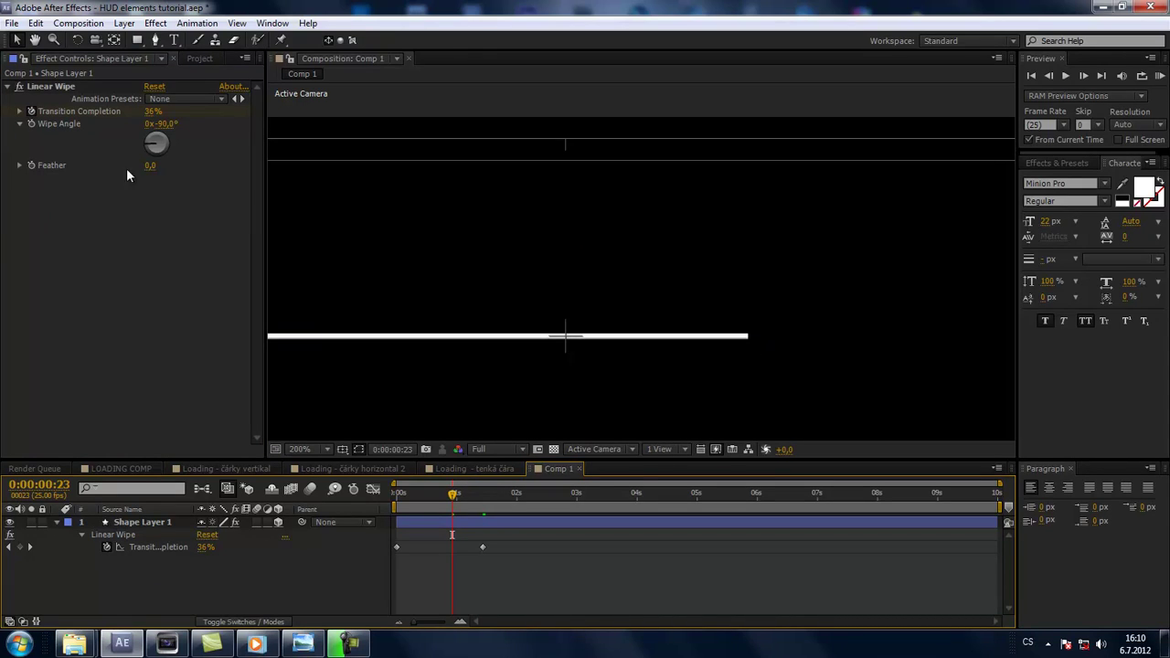
pyautogui.click(150, 166)
pyautogui.write('10')
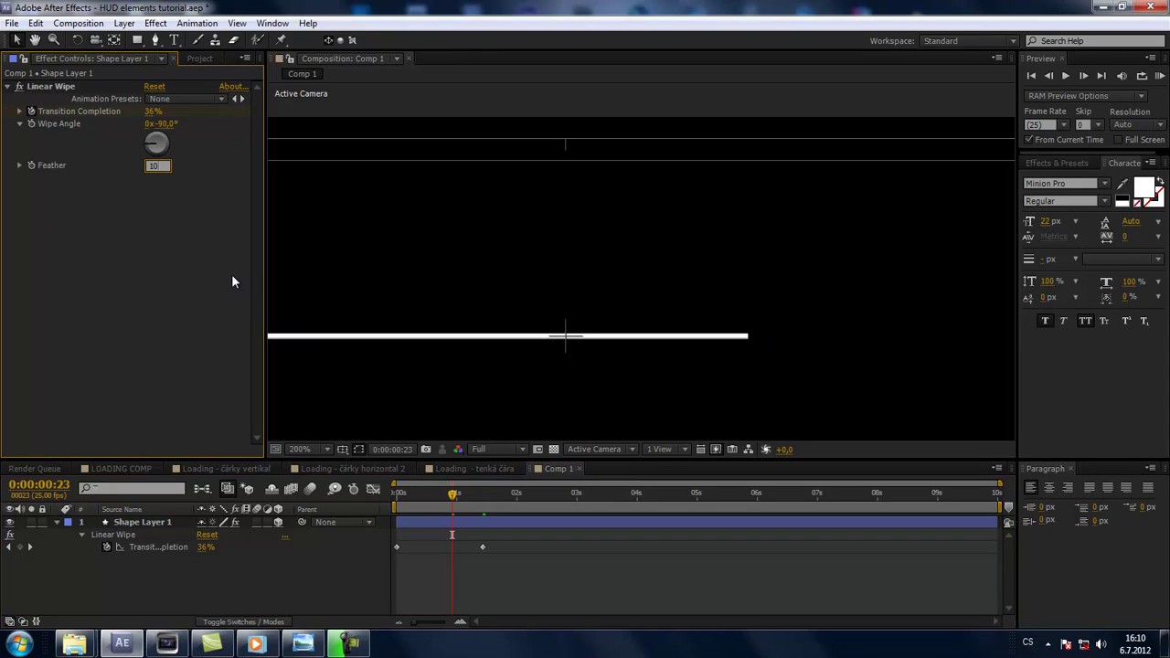
pyautogui.press('Return')
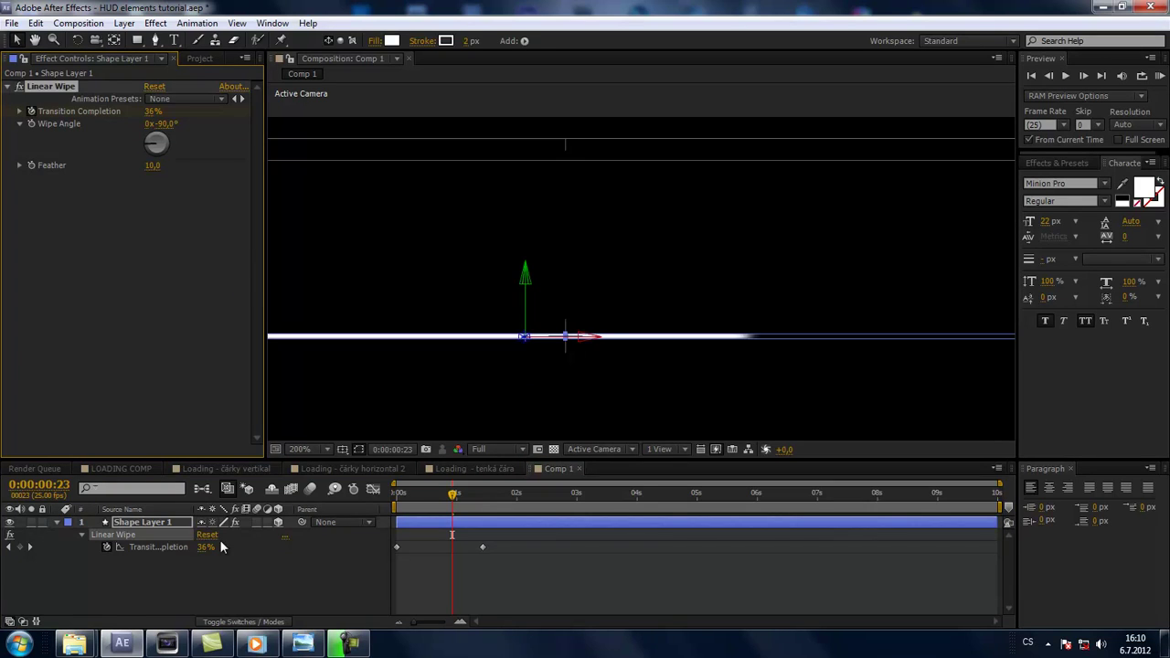
pyautogui.click(165, 591)
pyautogui.scroll(-1, 642, 331)
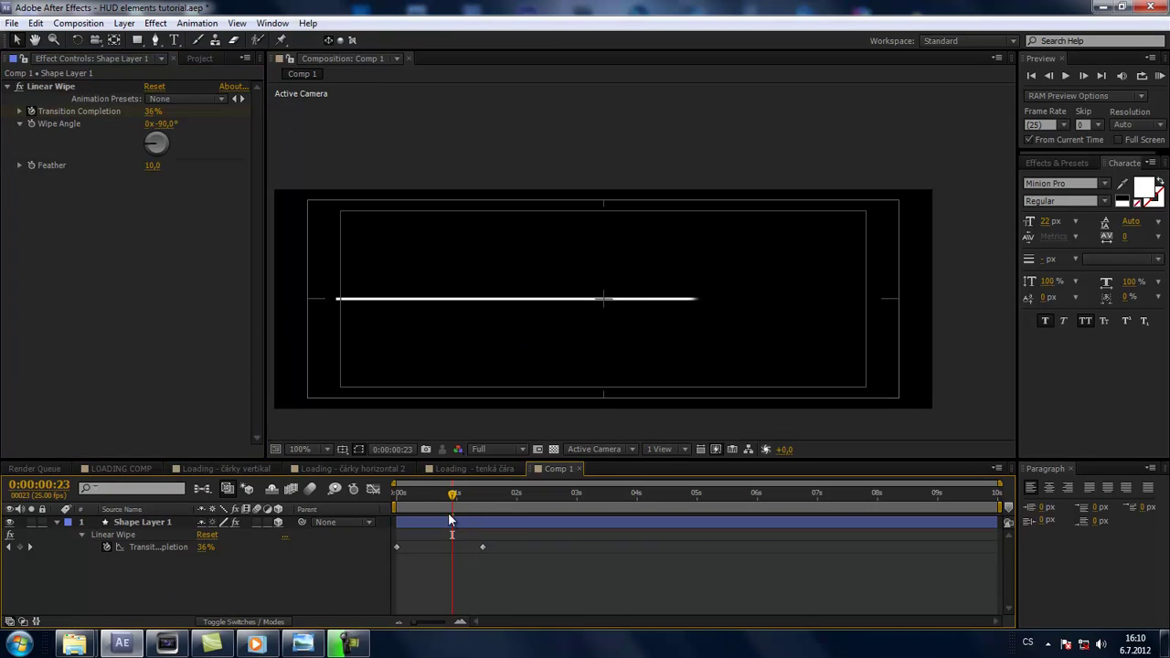
pyautogui.moveTo(445, 496); pyautogui.dragTo(377, 504)
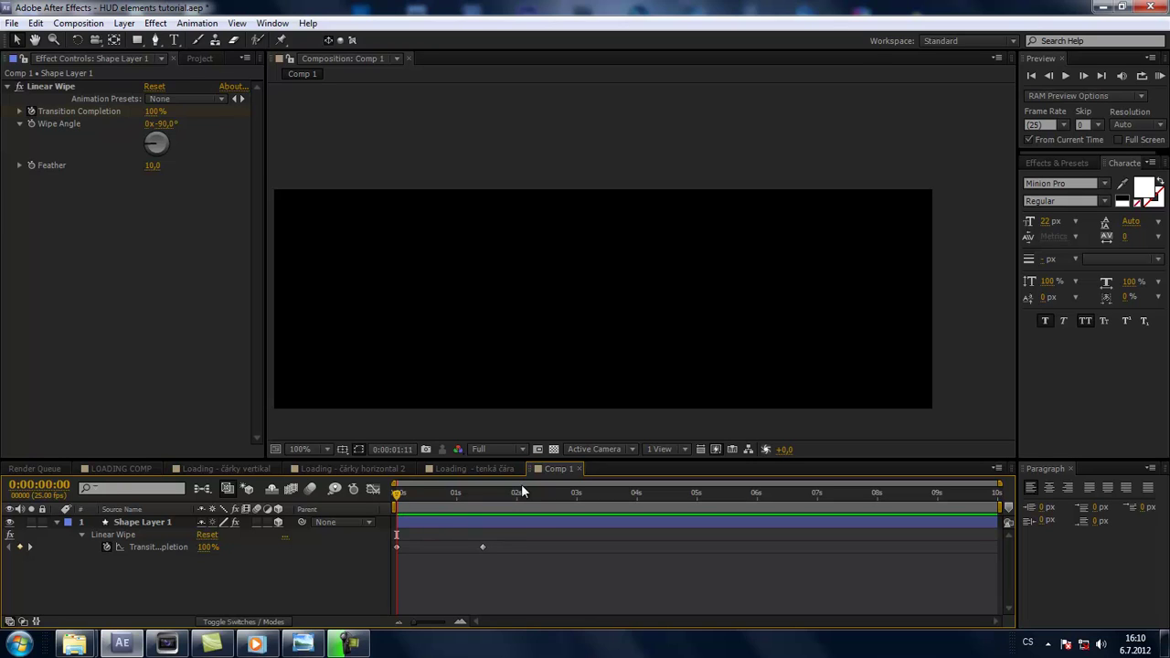
# Step: Preview the wipe, then delete the 0% Transition Completion keyframe at 0:00:01:11
pyautogui.click(509, 507)
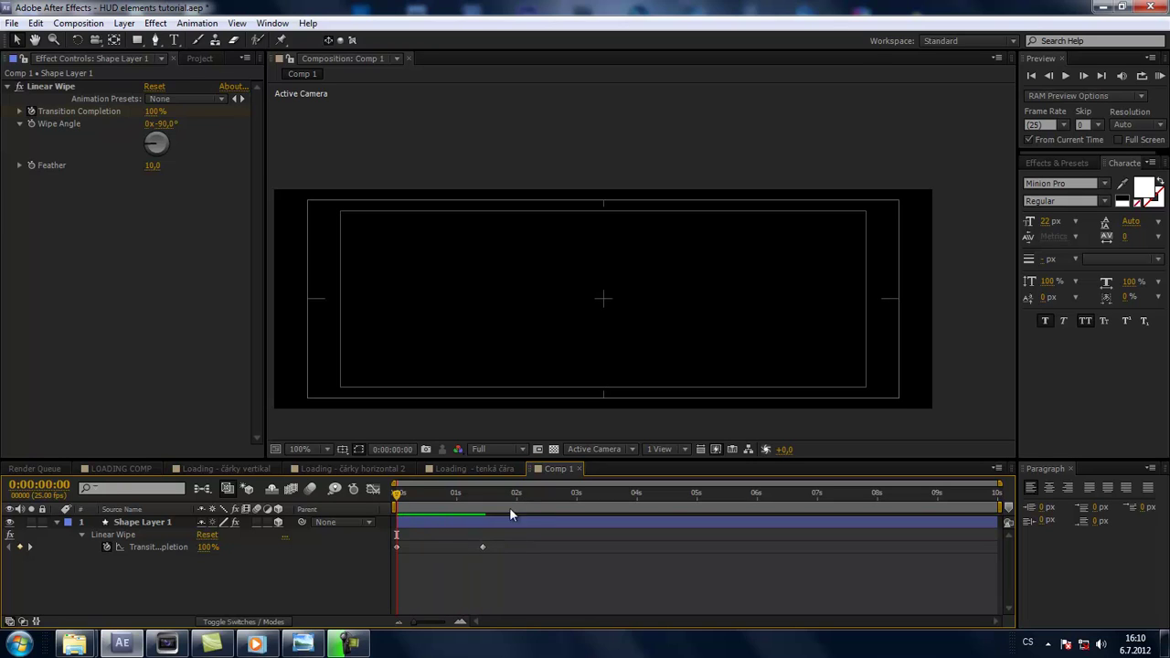
pyautogui.moveTo(398, 498)
pyautogui.mouseDown()
pyautogui.moveTo(448, 501)
pyautogui.moveTo(415, 509)
pyautogui.mouseUp()
pyautogui.press('space')
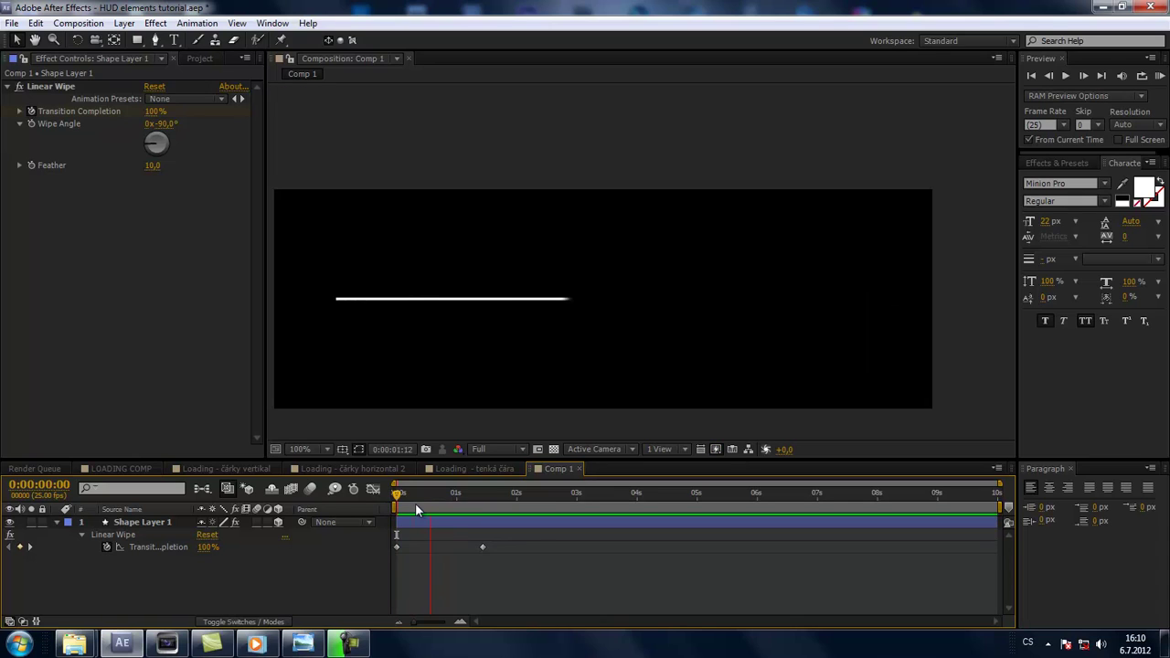
pyautogui.press('space')
pyautogui.moveTo(398, 501); pyautogui.dragTo(418, 498)
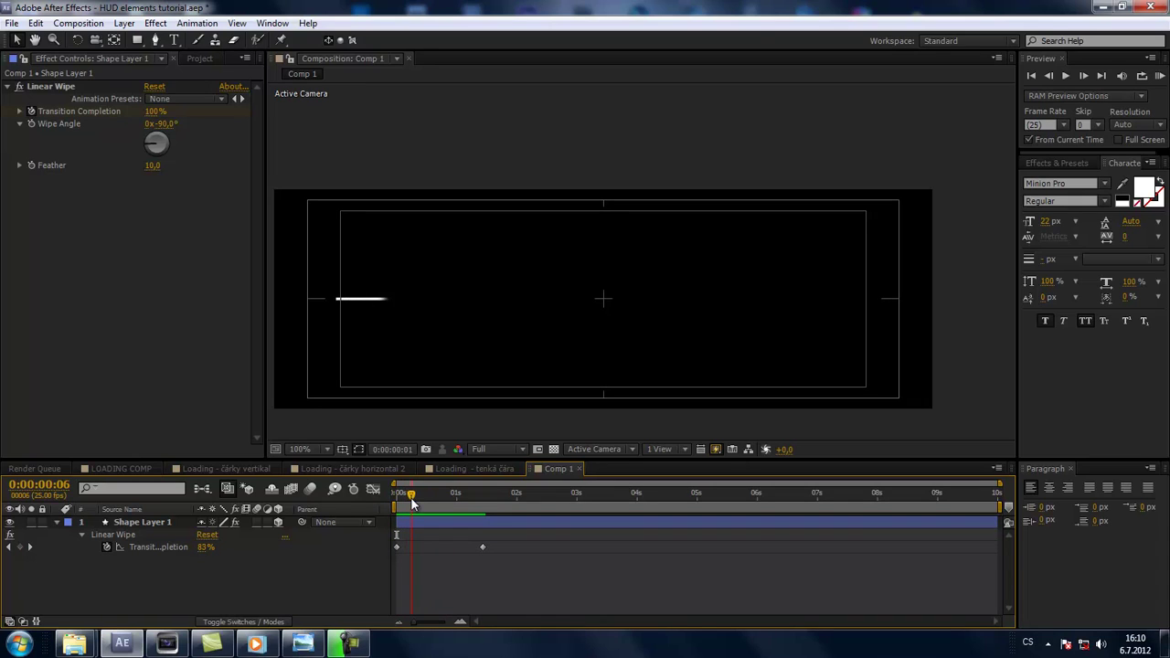
pyautogui.click(483, 548)
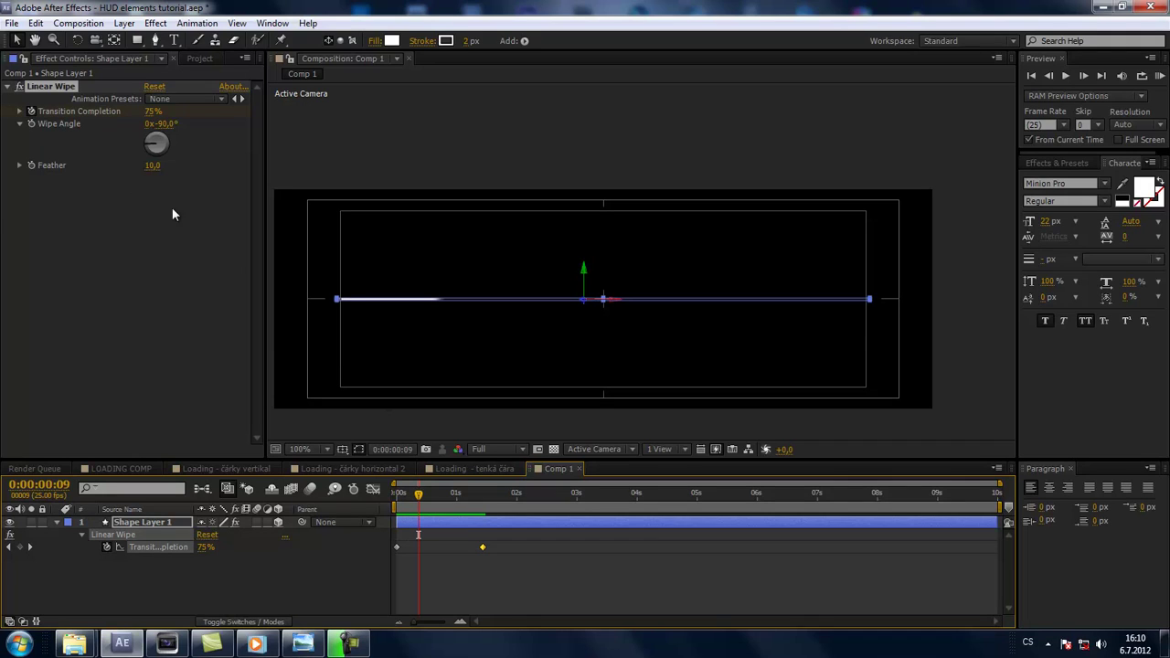
pyautogui.press('Delete')
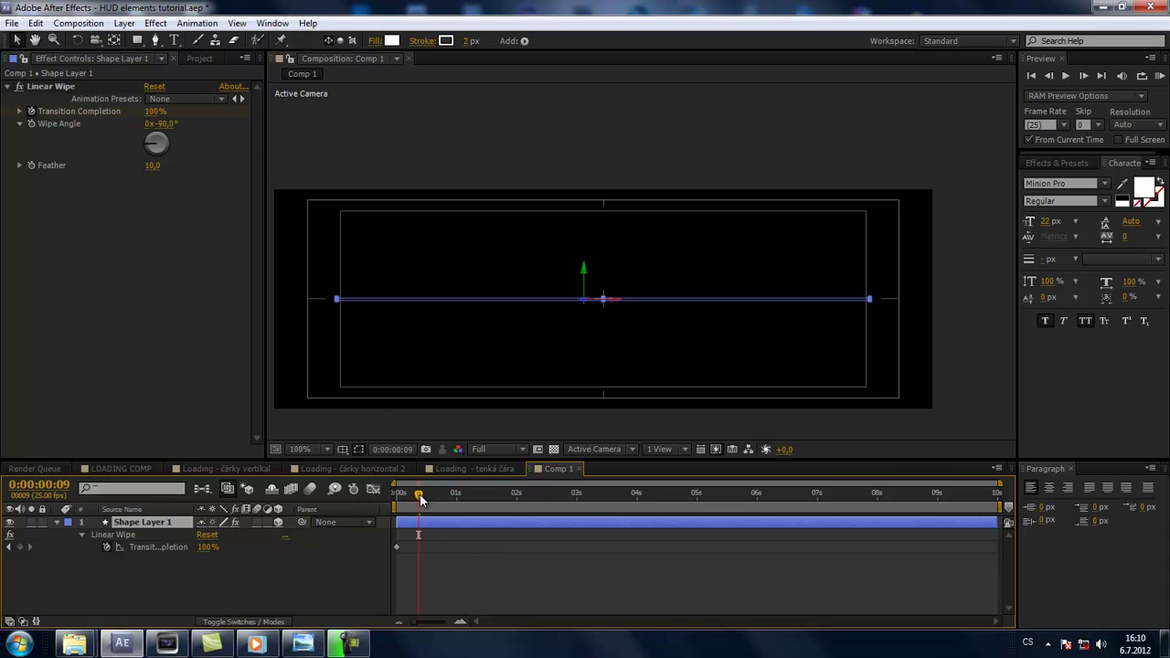
# Step: Add Transition Completion keyframes of 80% at frame 10 and 50% at 2 seconds
pyautogui.moveTo(419, 494); pyautogui.dragTo(422, 494)
pyautogui.click(155, 110)
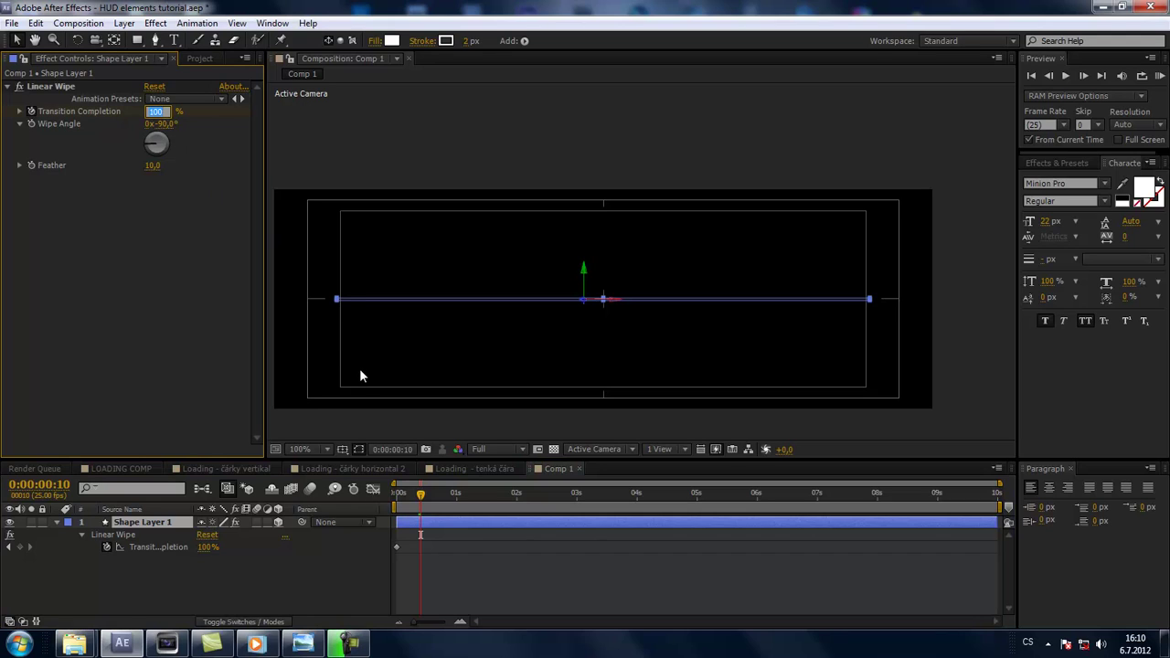
pyautogui.write('80')
pyautogui.press('Return')
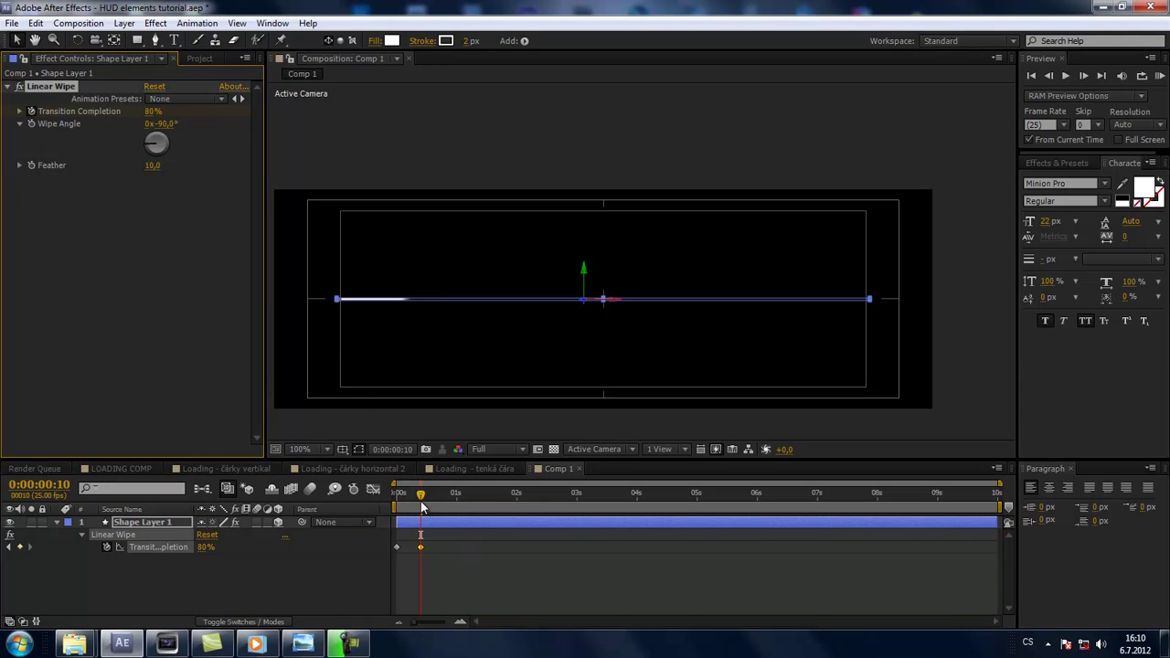
pyautogui.moveTo(423, 498); pyautogui.dragTo(516, 498)
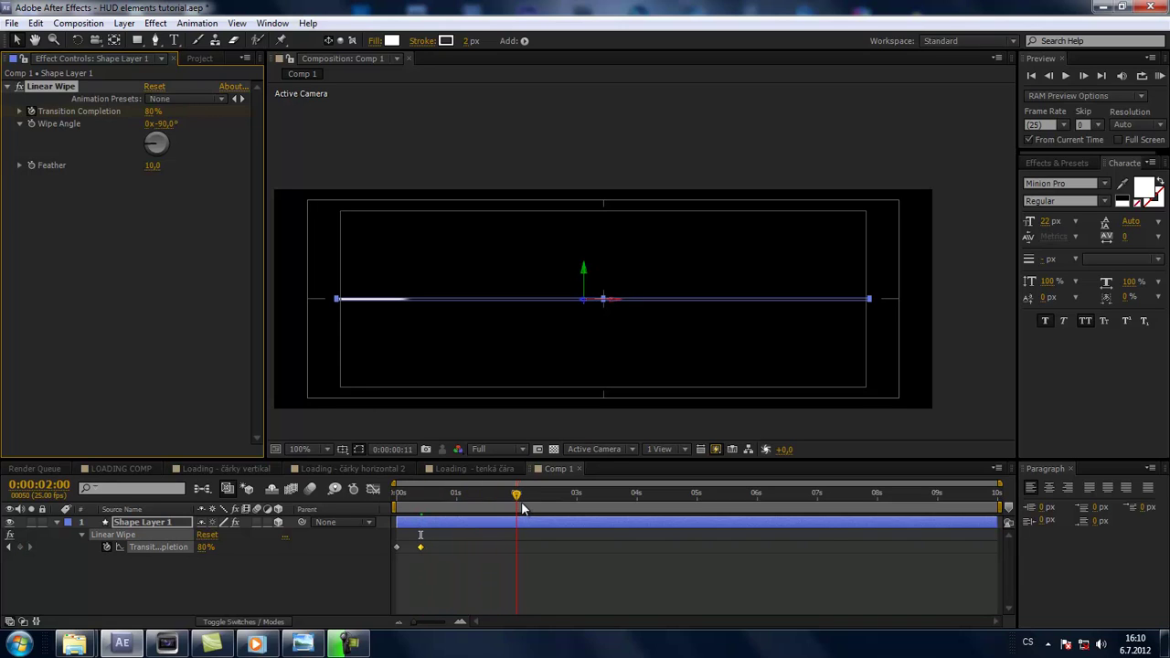
pyautogui.click(152, 111)
pyautogui.write('50')
pyautogui.press('Return')
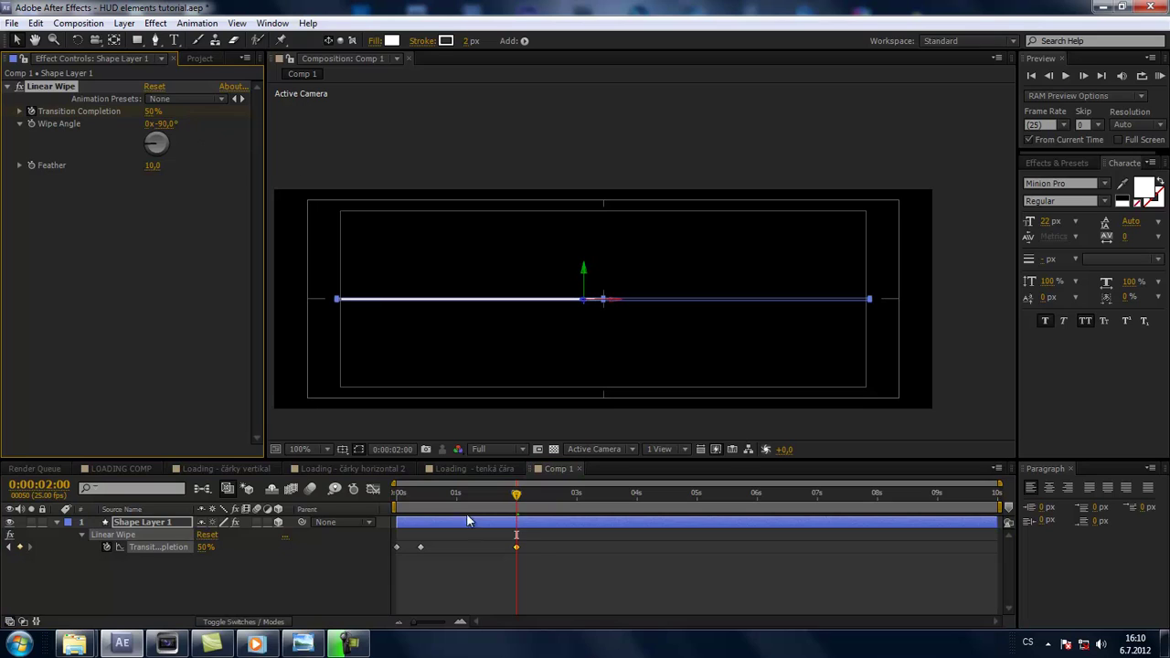
# Step: Add Transition Completion keyframes of 30% at 0:00:02:07 and 0% at 4 seconds
pyautogui.moveTo(517, 495); pyautogui.dragTo(533, 503)
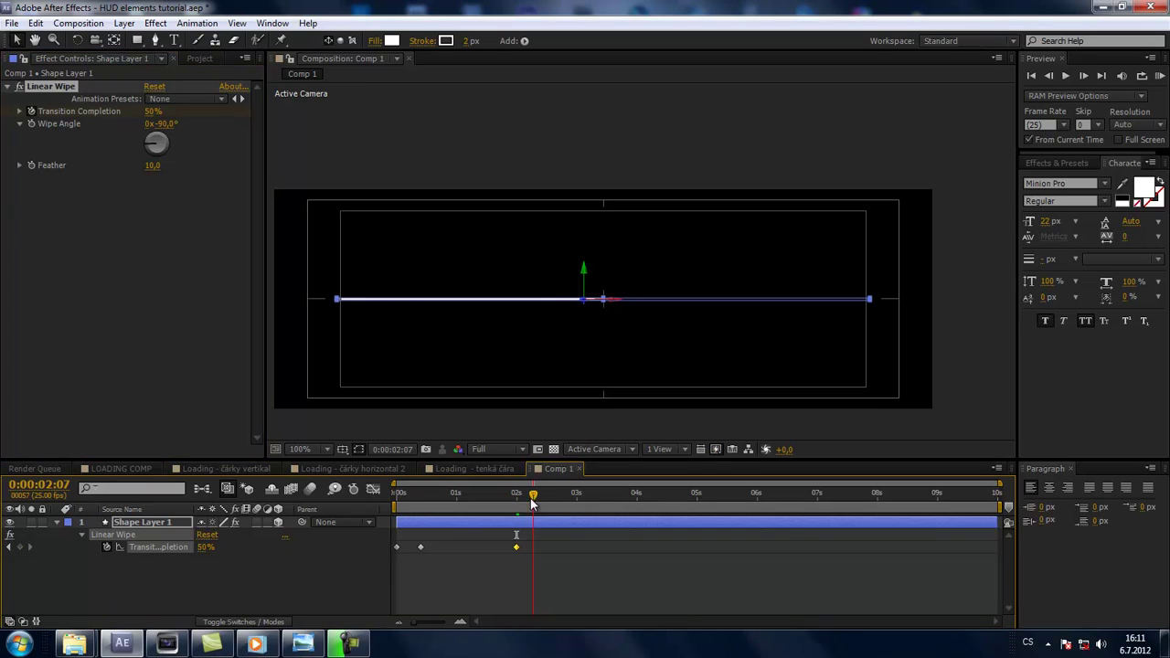
pyautogui.click(153, 111)
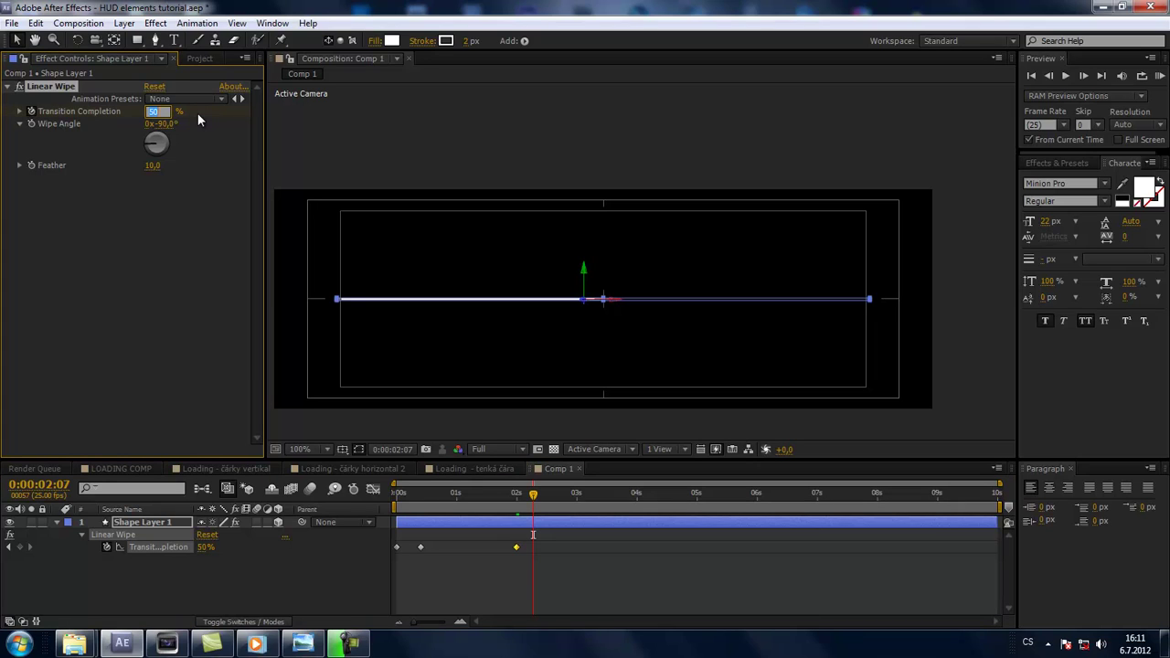
pyautogui.write('30')
pyautogui.click(500, 579)
pyautogui.moveTo(533, 494); pyautogui.dragTo(637, 504)
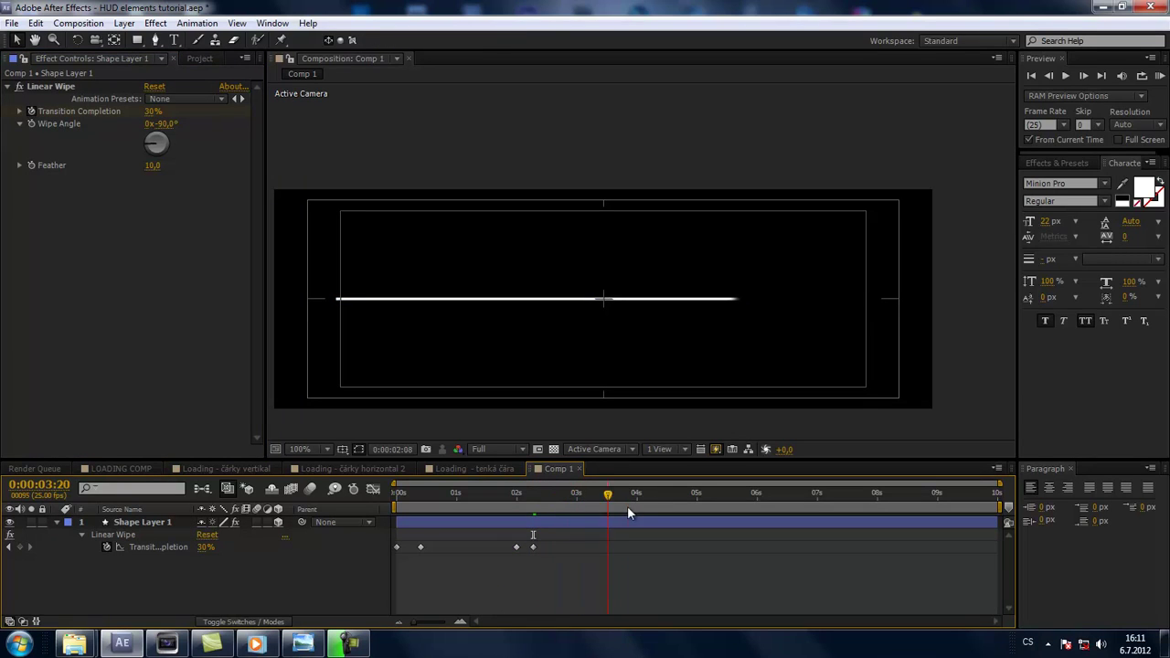
pyautogui.click(152, 112)
pyautogui.write('0')
pyautogui.press('Return')
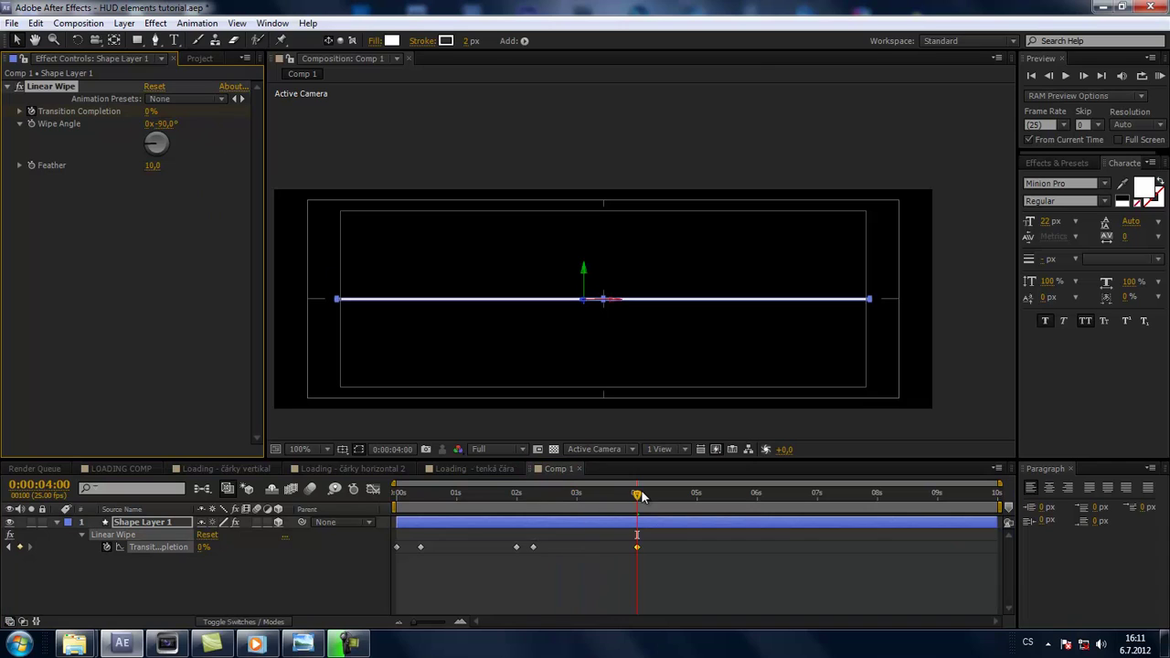
# Step: Scrub through the five-keyframe wipe to check the line drawing on, then reselect Shape Layer 1
pyautogui.moveTo(641, 496); pyautogui.dragTo(458, 499)
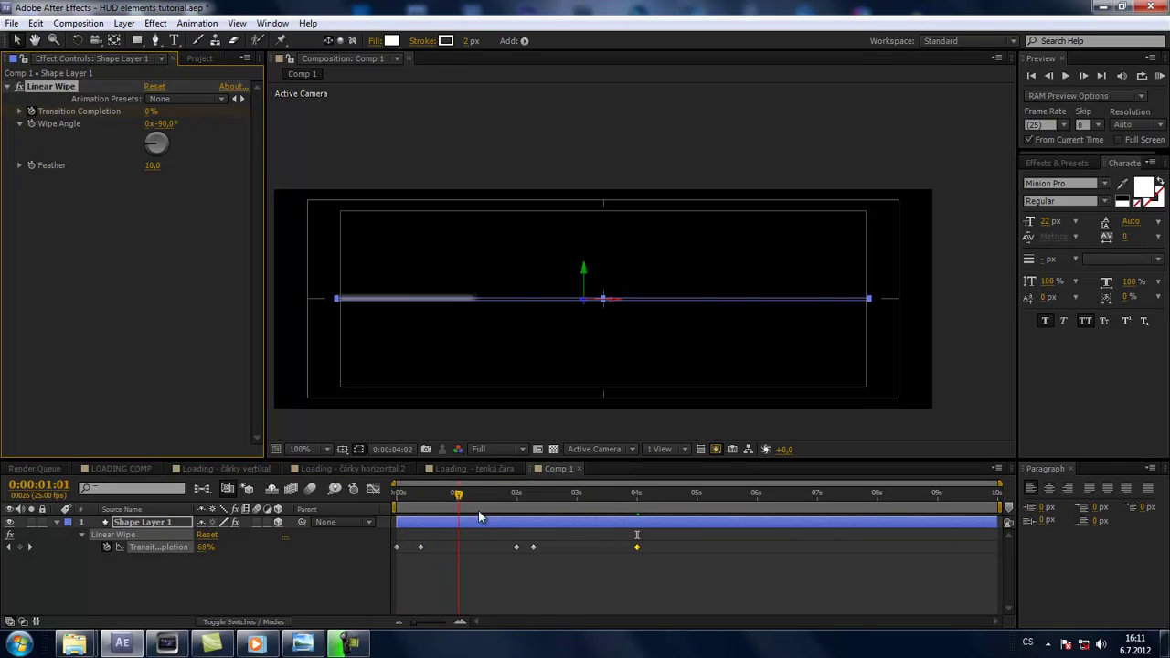
pyautogui.moveTo(478, 518); pyautogui.dragTo(629, 518)
pyautogui.press('Home')
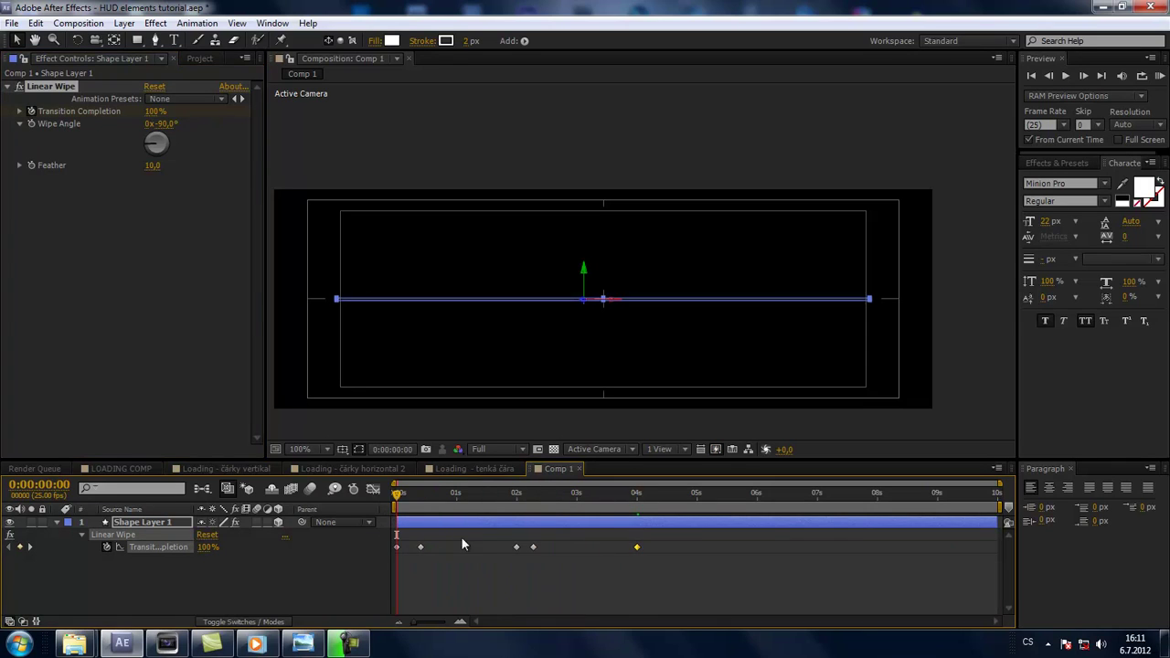
pyautogui.click(345, 569)
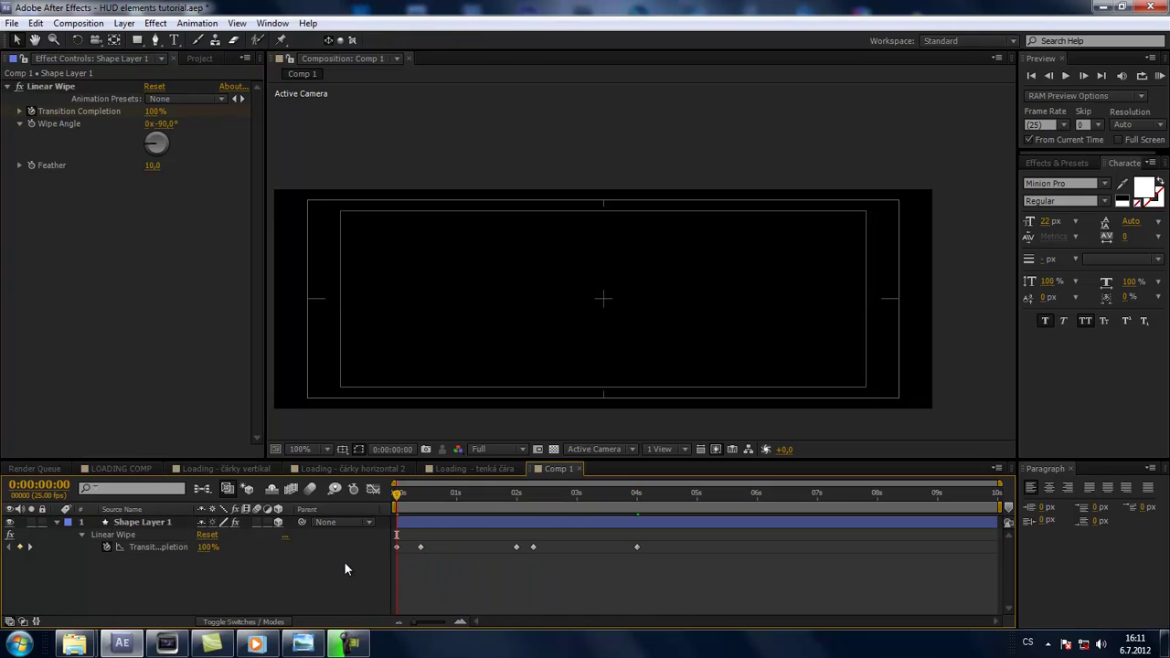
pyautogui.click(148, 522)
pyautogui.click(190, 574)
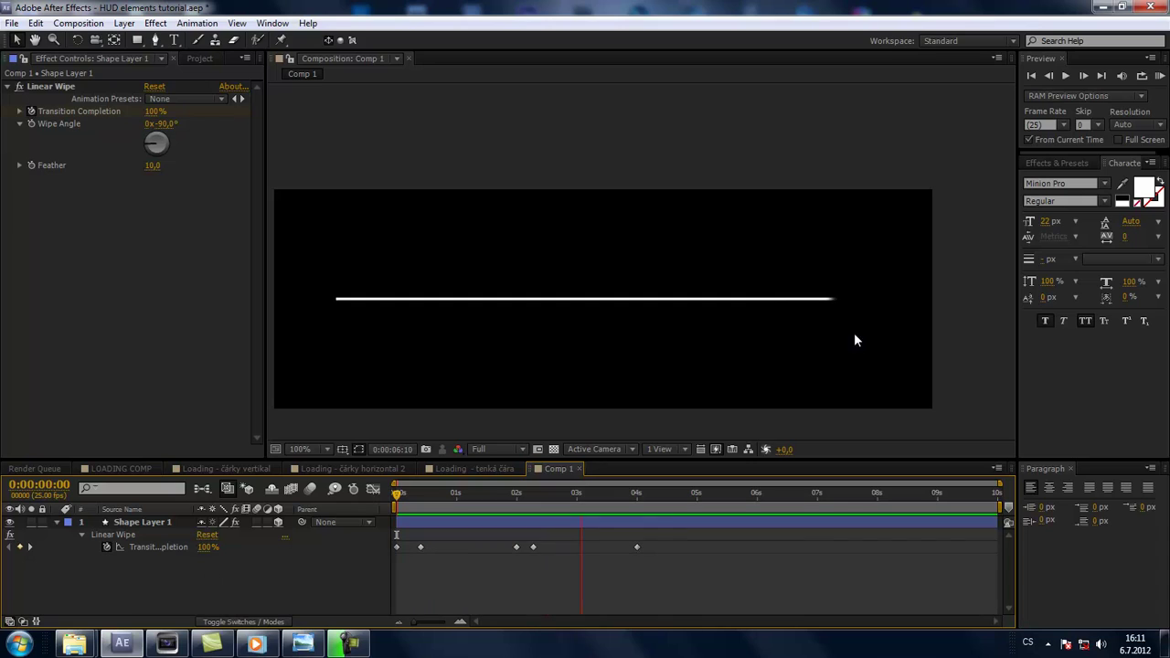
pyautogui.click(640, 412)
pyautogui.moveTo(446, 494)
pyautogui.mouseDown()
pyautogui.moveTo(407, 502)
pyautogui.moveTo(637, 495)
pyautogui.mouseUp()
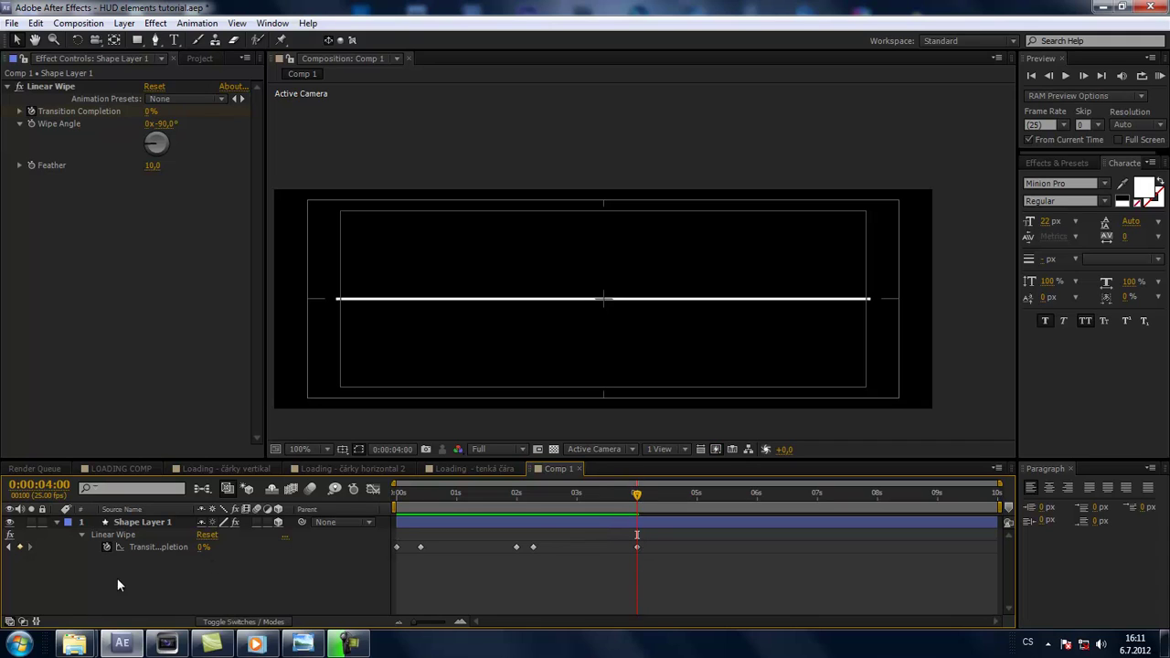
# Step: Switch to the Loading - tenká čára composition and scrub its thin-line animation for reference
pyautogui.click(57, 522)
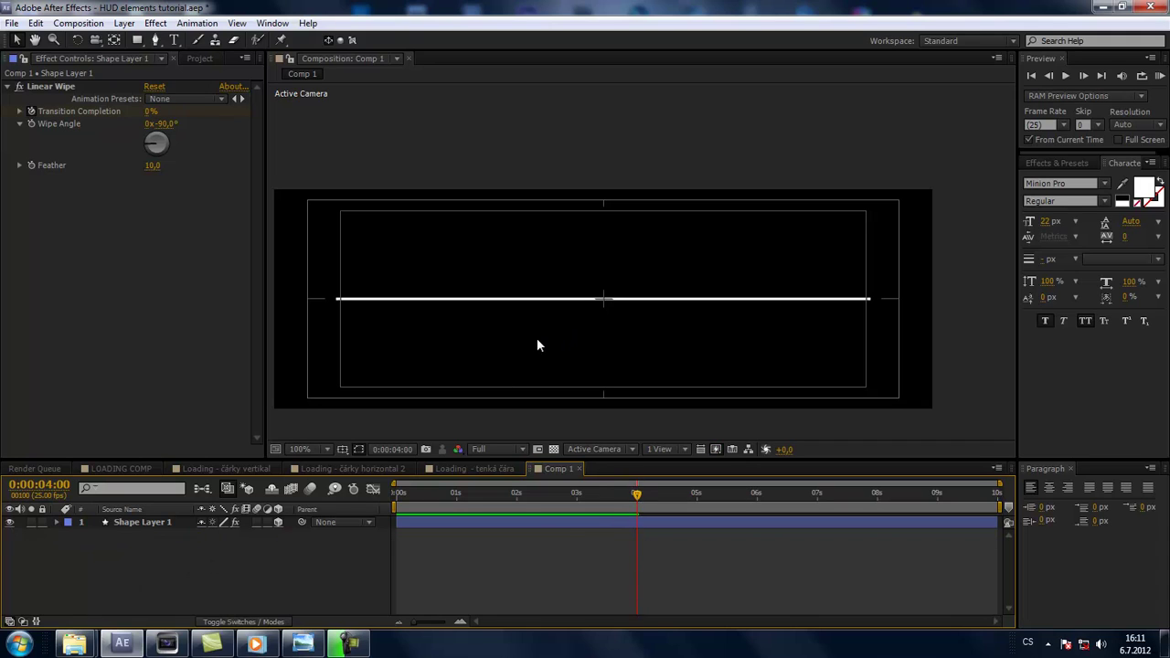
pyautogui.press('.')
pyautogui.press(',')
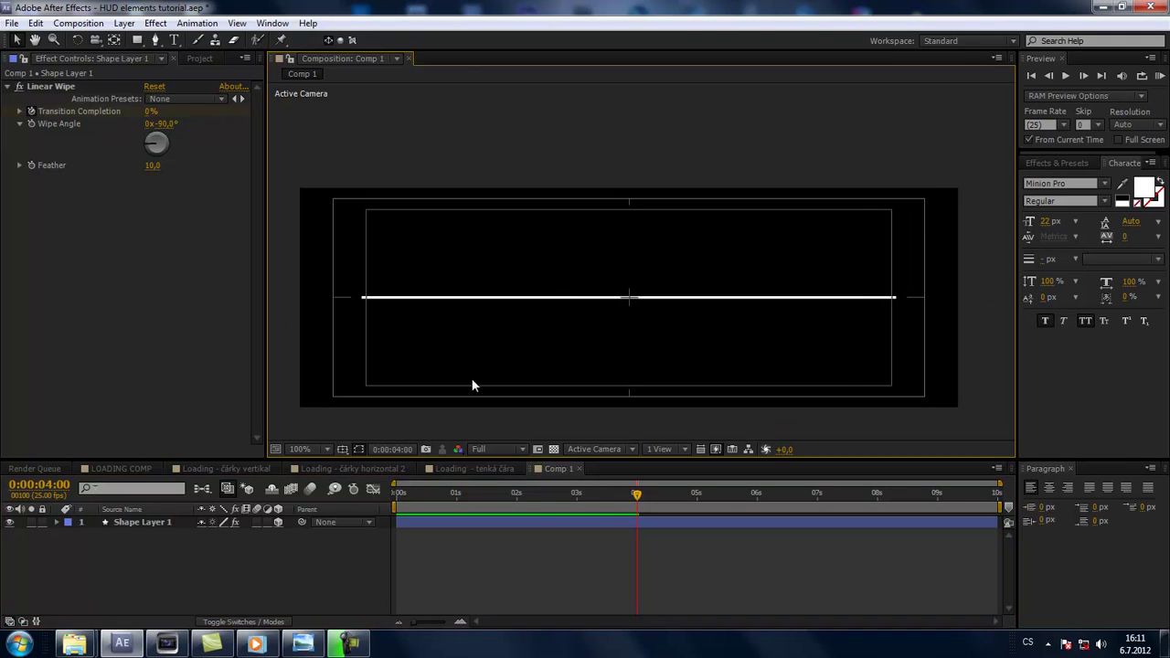
pyautogui.click(471, 469)
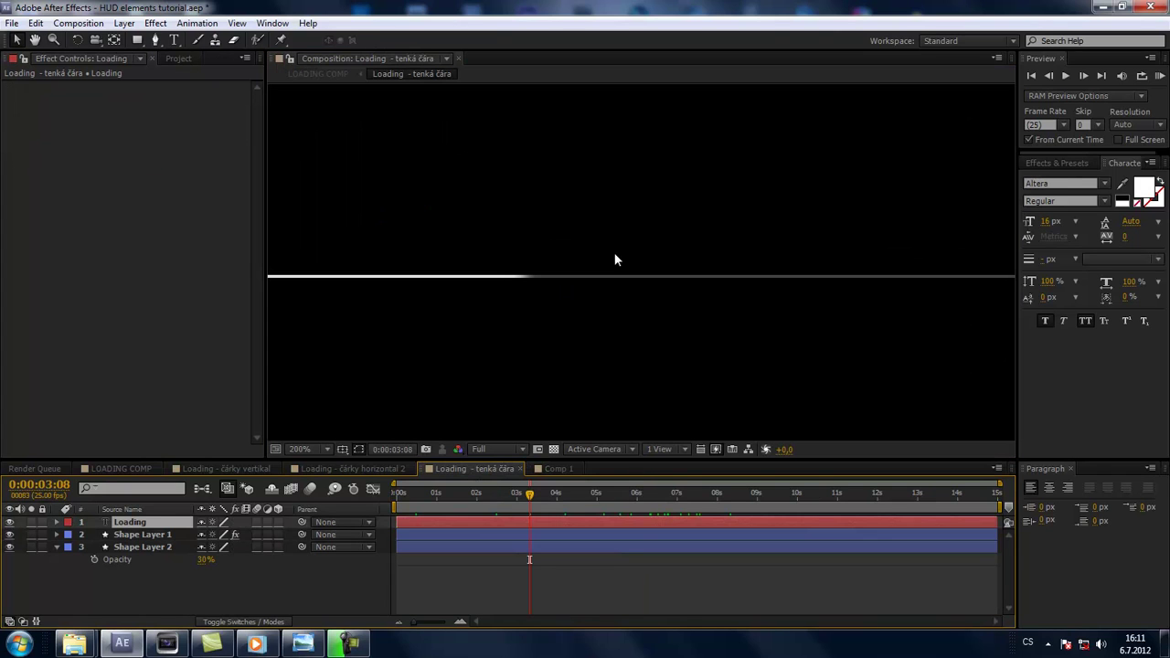
pyautogui.moveTo(526, 494); pyautogui.dragTo(514, 493)
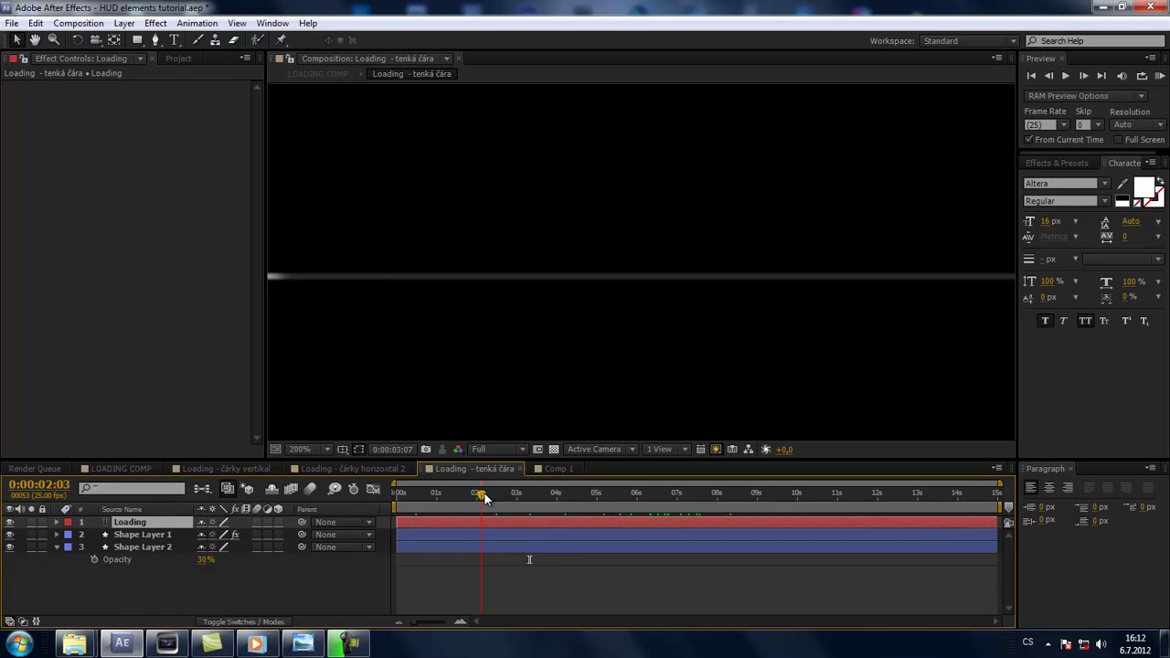
pyautogui.press(',')
pyautogui.moveTo(559, 341); pyautogui.dragTo(570, 371)
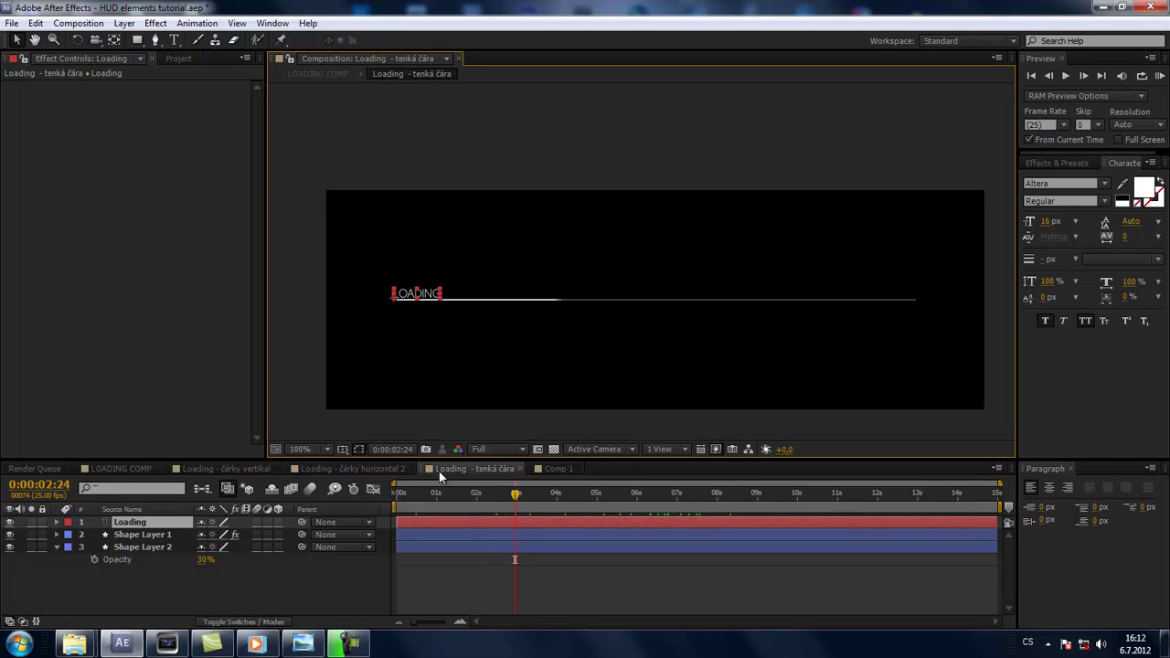
# Step: In Comp 1, duplicate Shape Layer 1 and delete Linear Wipe from the lower copy
pyautogui.click(553, 468)
pyautogui.rightClick(213, 553)
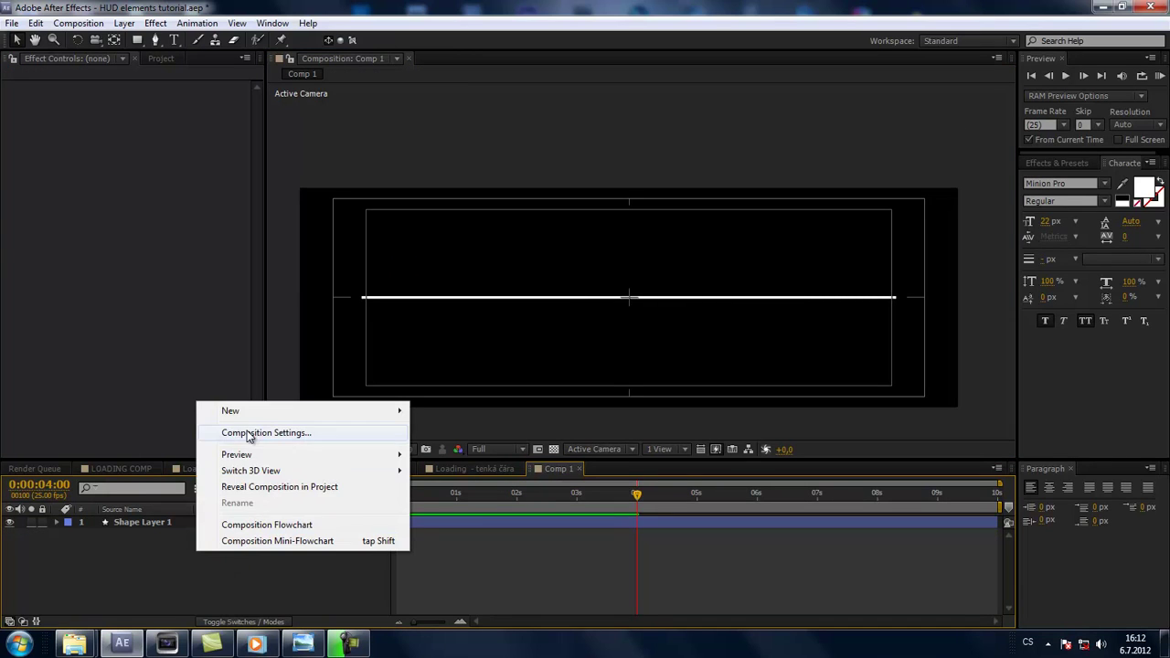
pyautogui.click(125, 524)
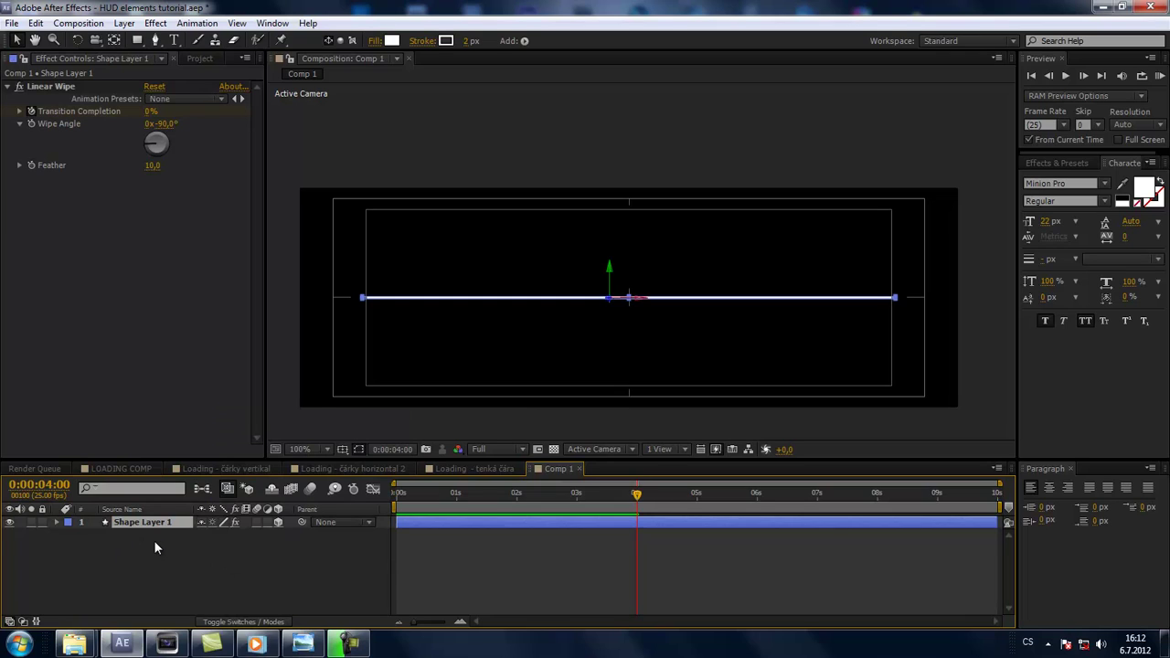
pyautogui.hotkey('ctrl', 'd')
pyautogui.click(148, 534)
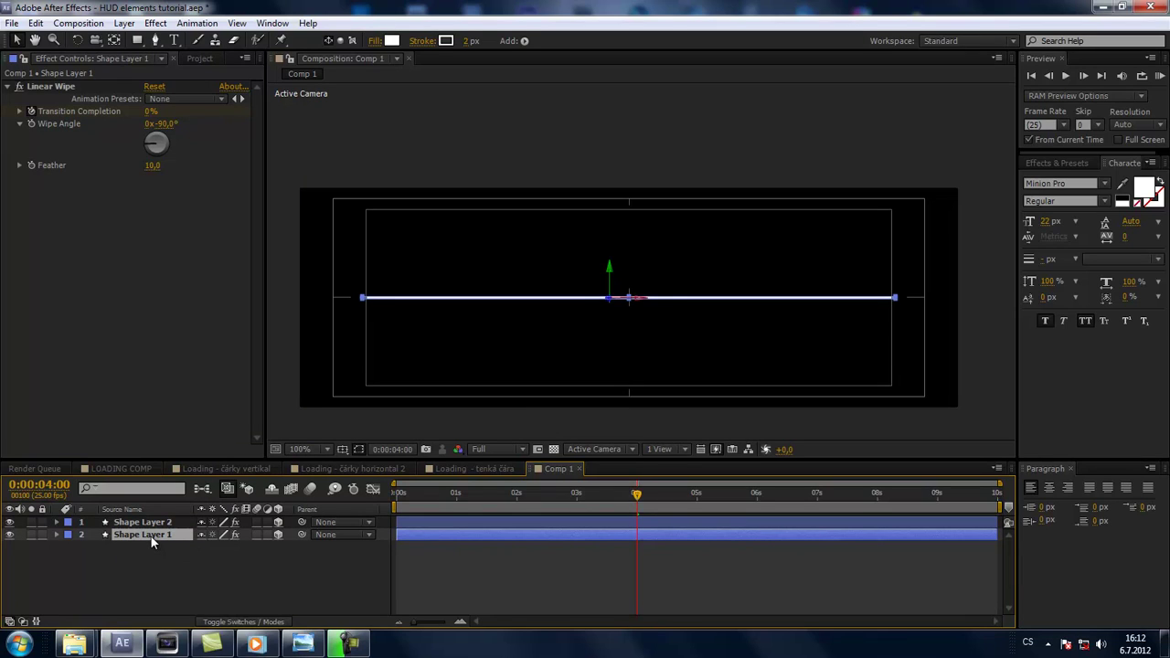
pyautogui.click(52, 87)
pyautogui.press('Delete')
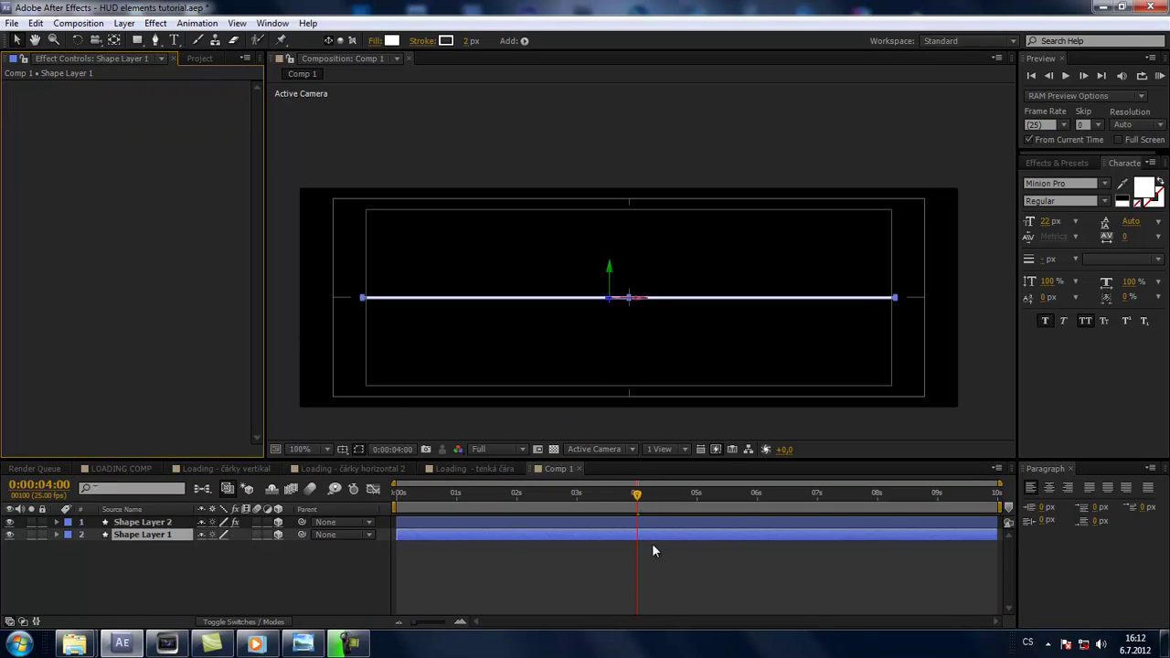
# Step: Set the lower copy Shape Layer 1's Opacity to 20%
pyautogui.moveTo(566, 502); pyautogui.dragTo(563, 510)
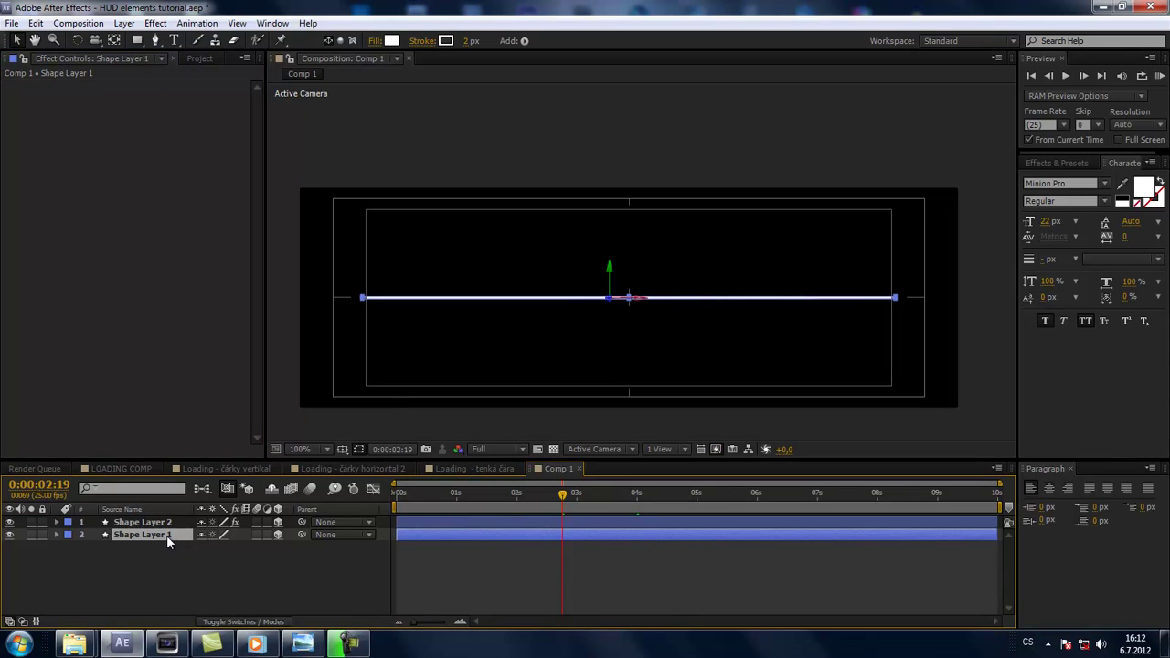
pyautogui.press('t')
pyautogui.click(210, 547)
pyautogui.write('50')
pyautogui.press('Return')
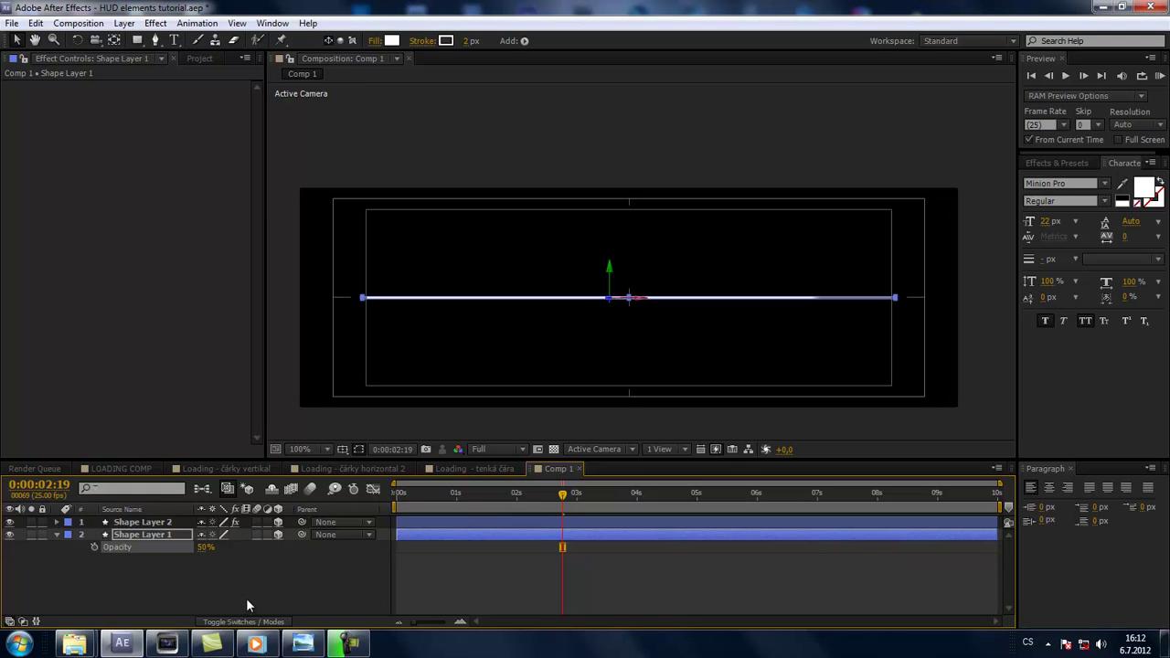
pyautogui.moveTo(560, 501); pyautogui.dragTo(492, 500)
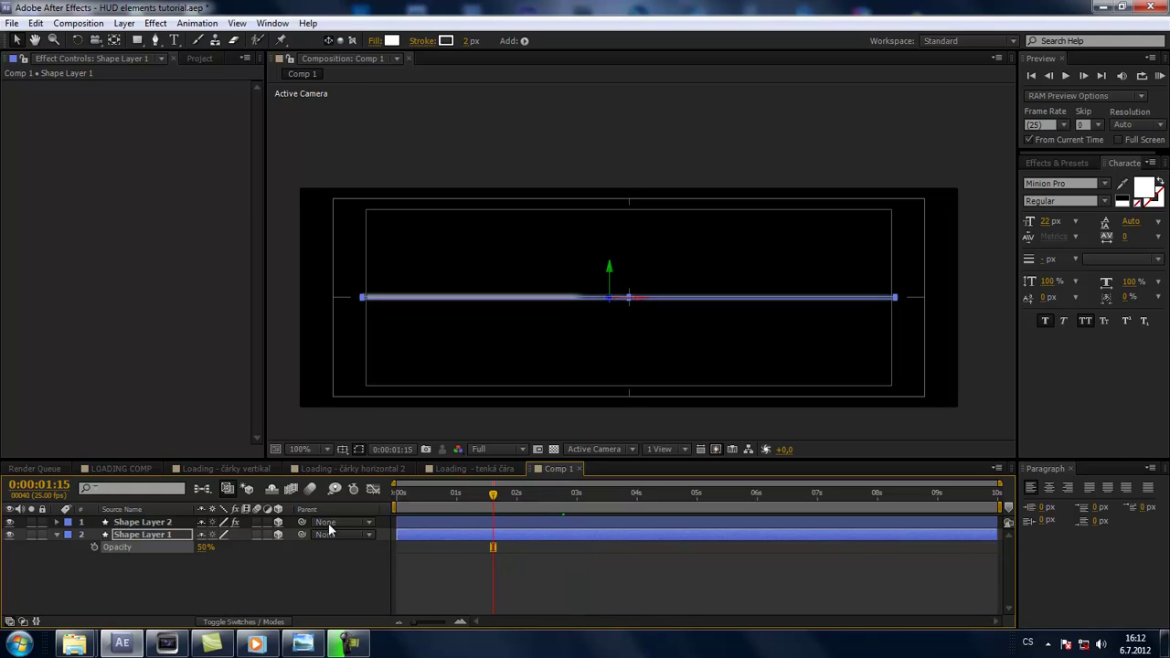
pyautogui.click(146, 577)
pyautogui.press('.')
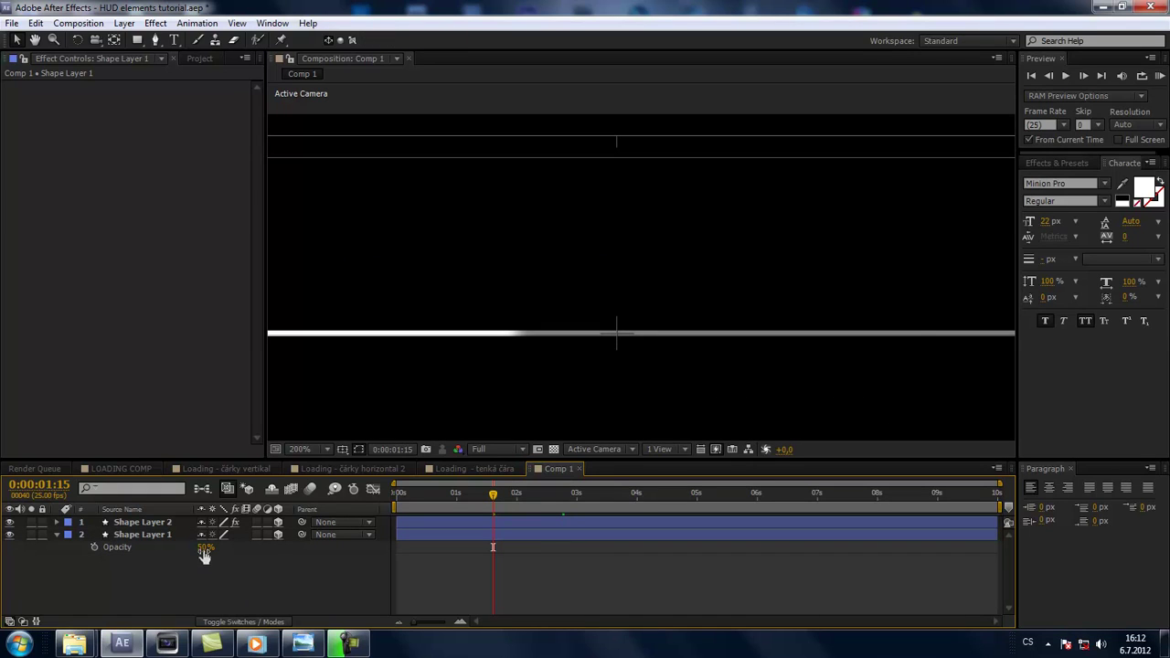
pyautogui.click(205, 549)
pyautogui.write('20')
pyautogui.press('Return')
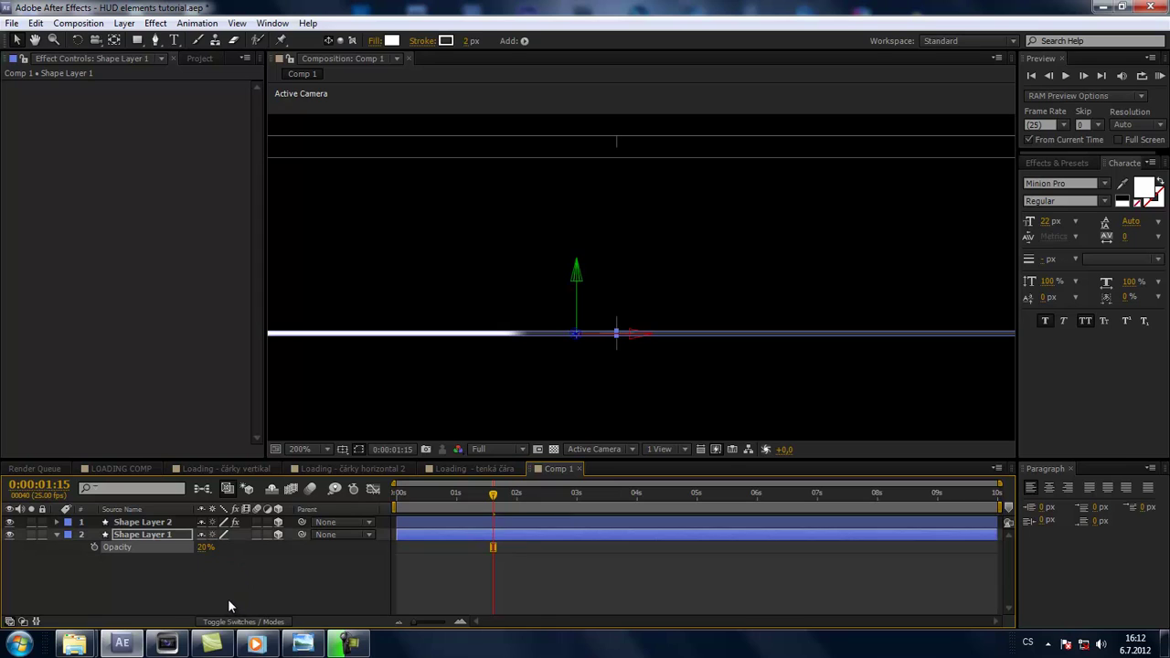
# Step: Play back the wipe-on line over its faint 20% static copy
pyautogui.click(217, 603)
pyautogui.press(',')
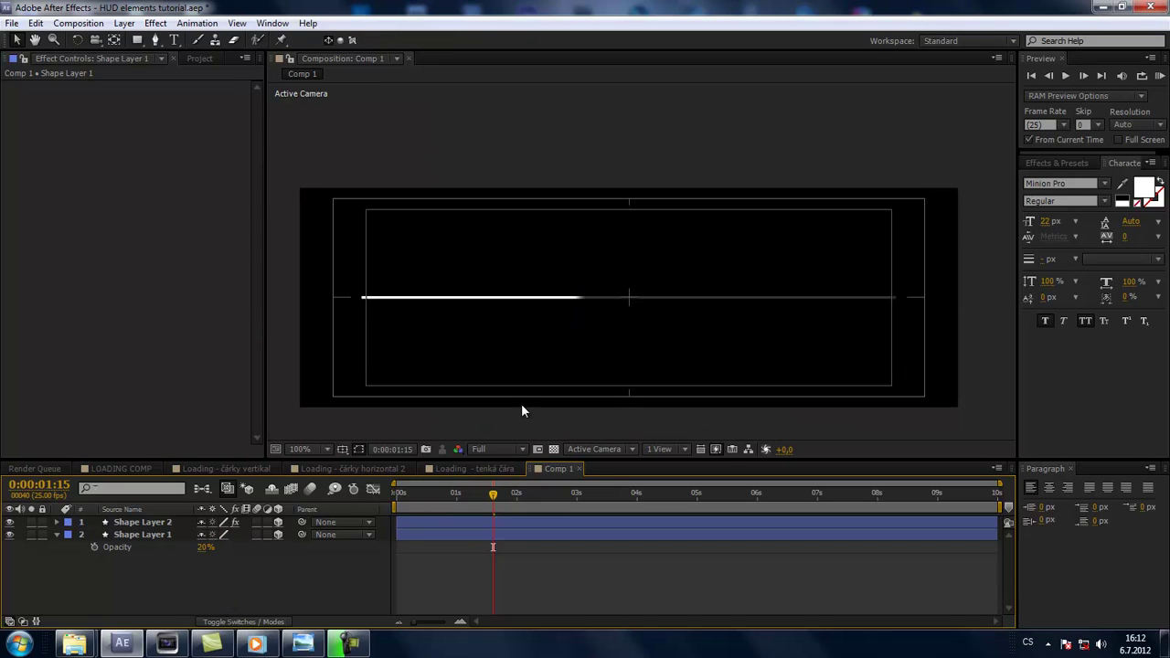
pyautogui.moveTo(491, 495); pyautogui.dragTo(459, 496)
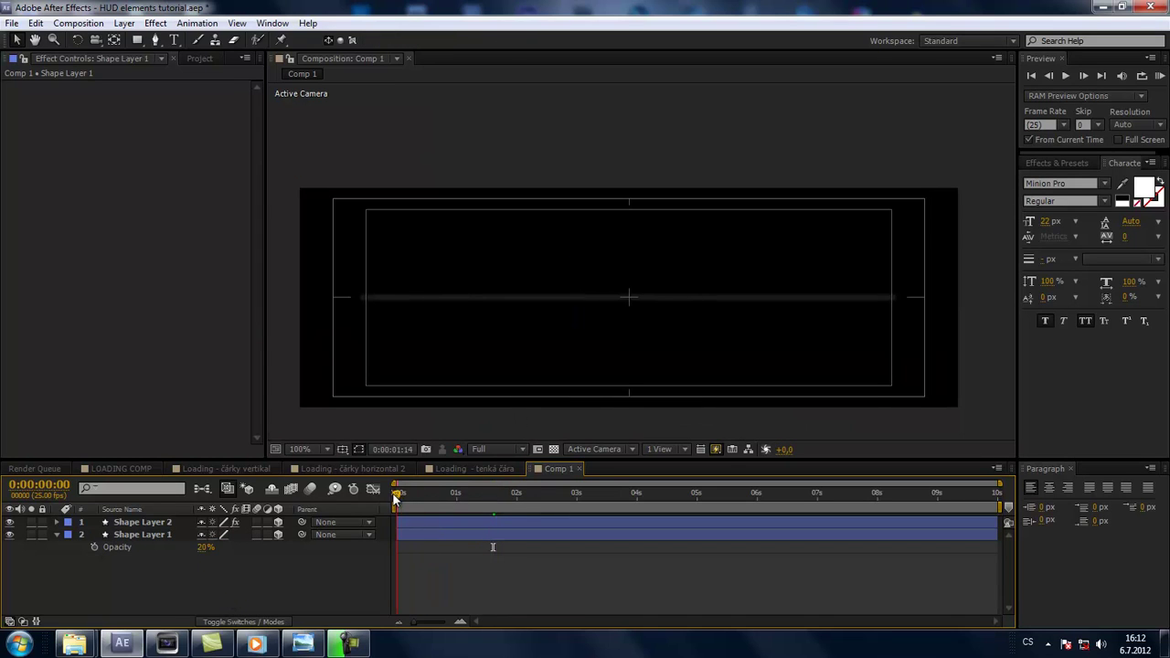
pyautogui.press('space')
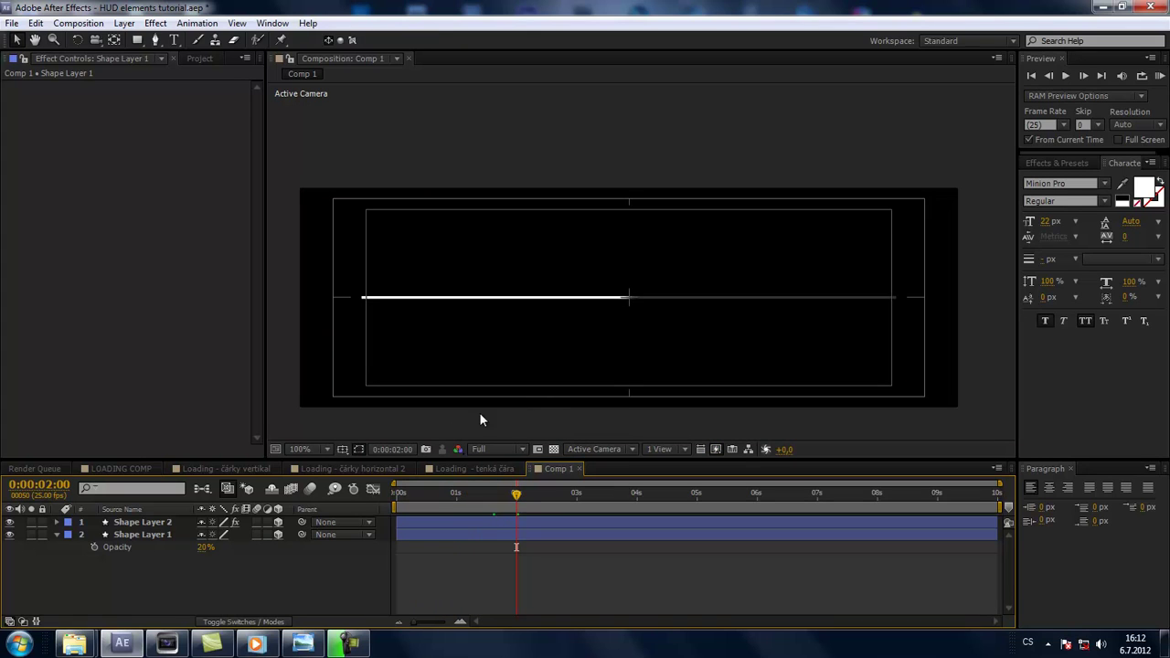
pyautogui.rightClick(227, 581)
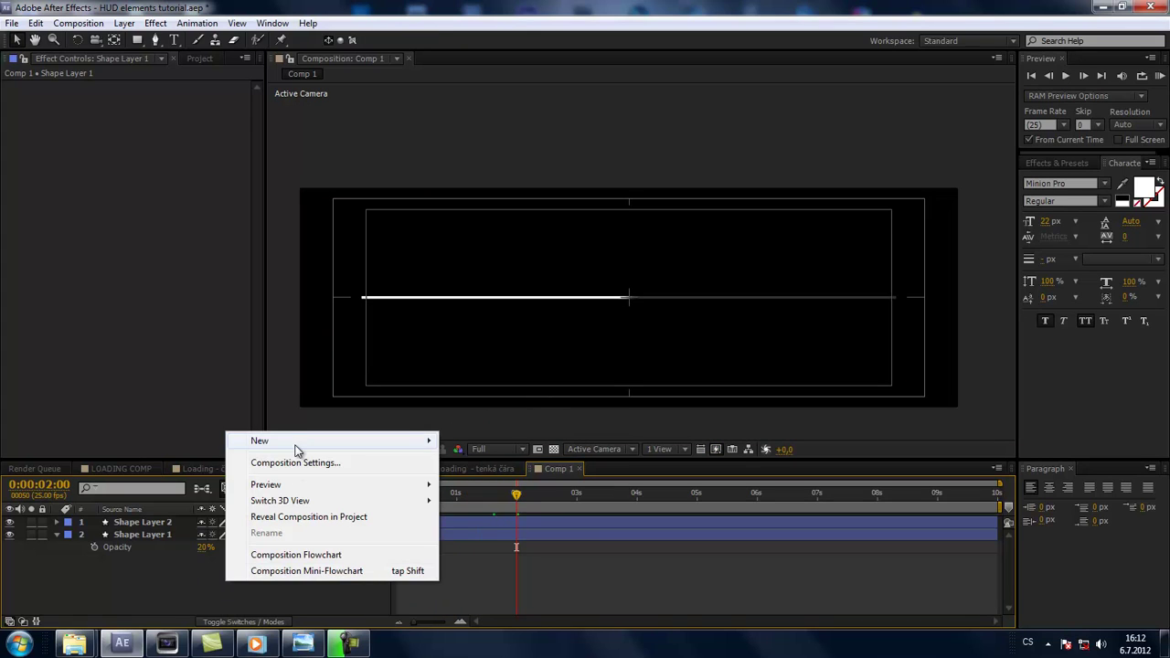
# Step: Add a new text layer reading LOADING in Comp 1
pyautogui.moveTo(294, 444)
pyautogui.click(487, 463)
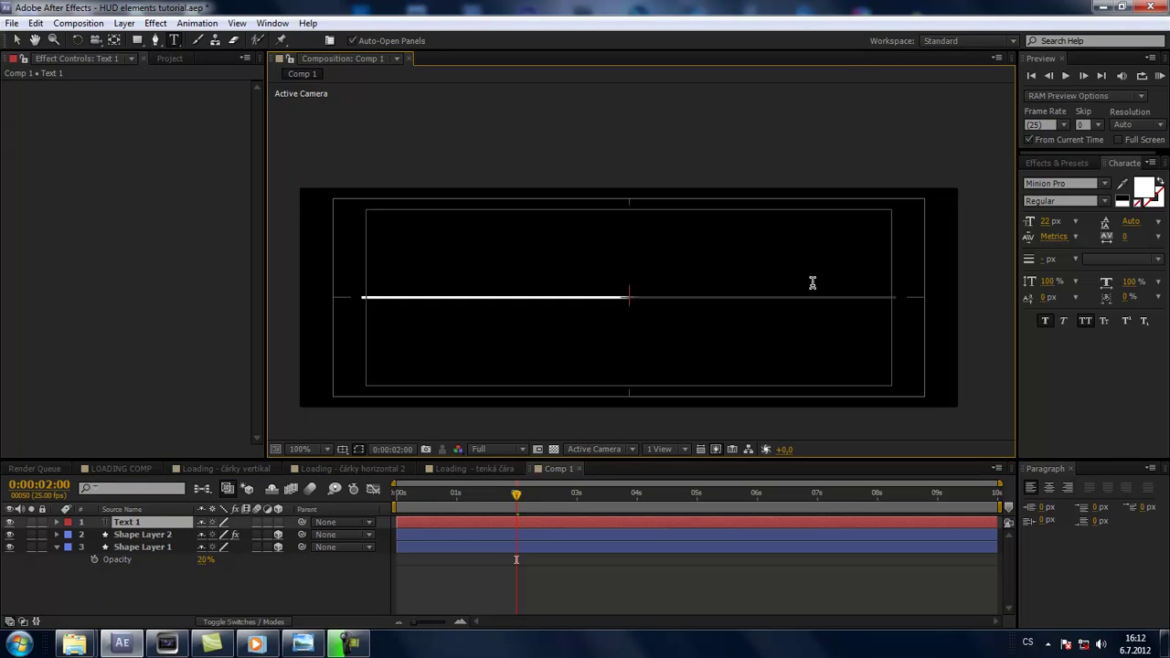
pyautogui.write('LOADING')
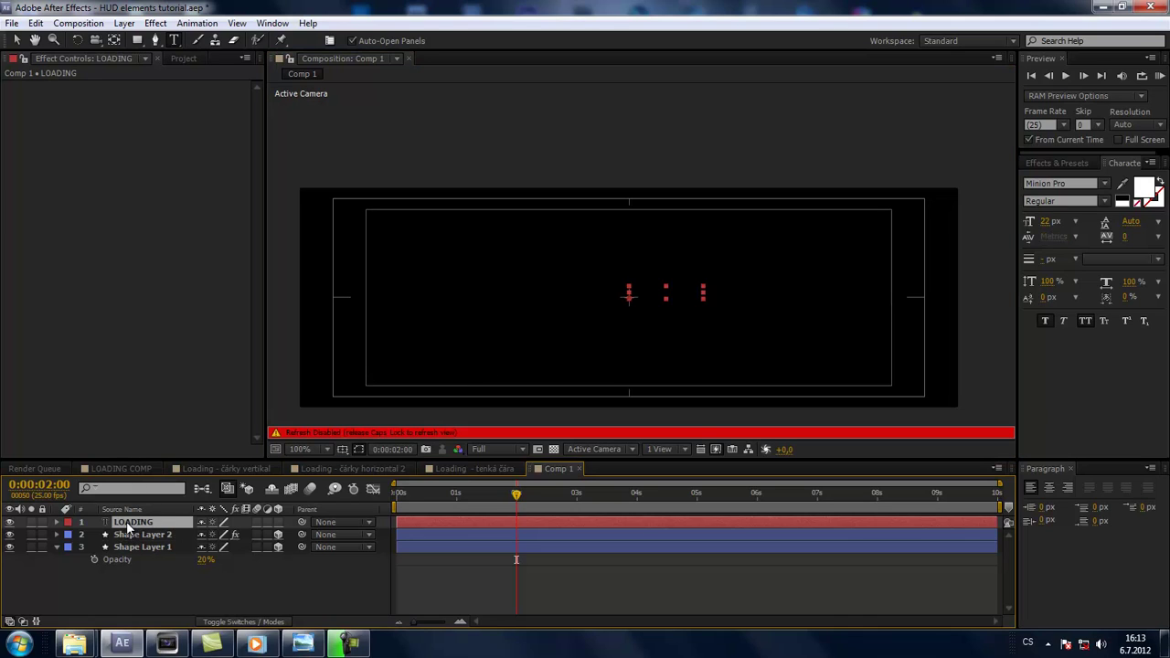
pyautogui.press('BackSpace')
pyautogui.press('Return')
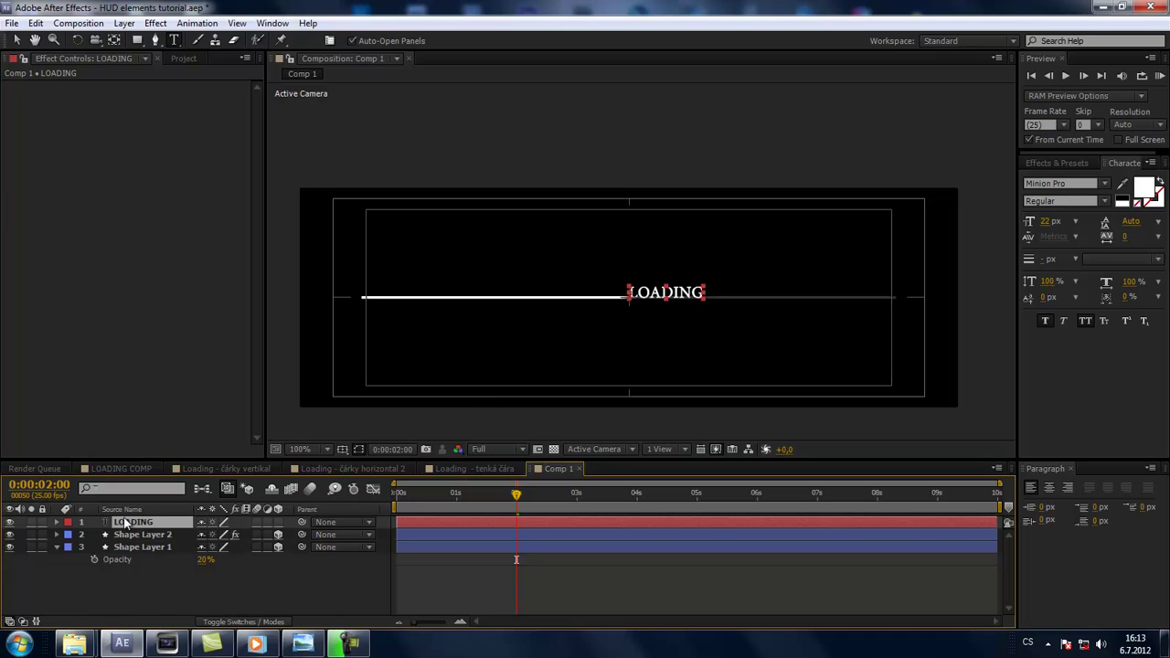
# Step: Position the LOADING text just above the left end of the white line
pyautogui.doubleClick(142, 523)
pyautogui.moveTo(676, 364); pyautogui.dragTo(411, 360)
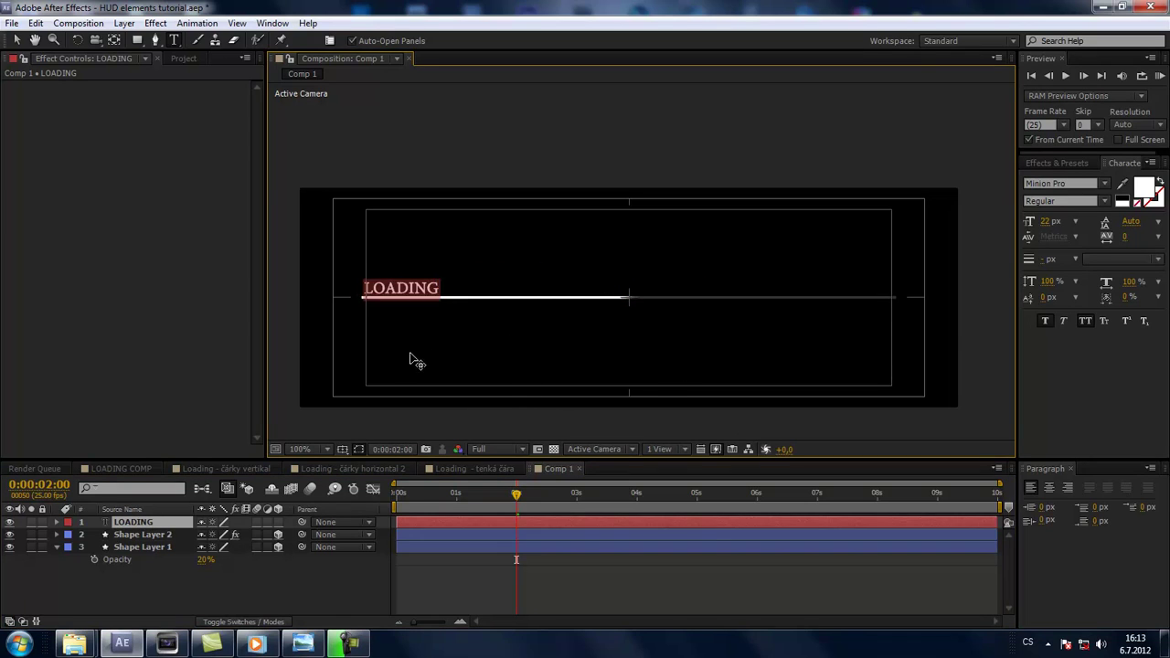
pyautogui.press('.')
pyautogui.moveTo(365, 365); pyautogui.dragTo(744, 329)
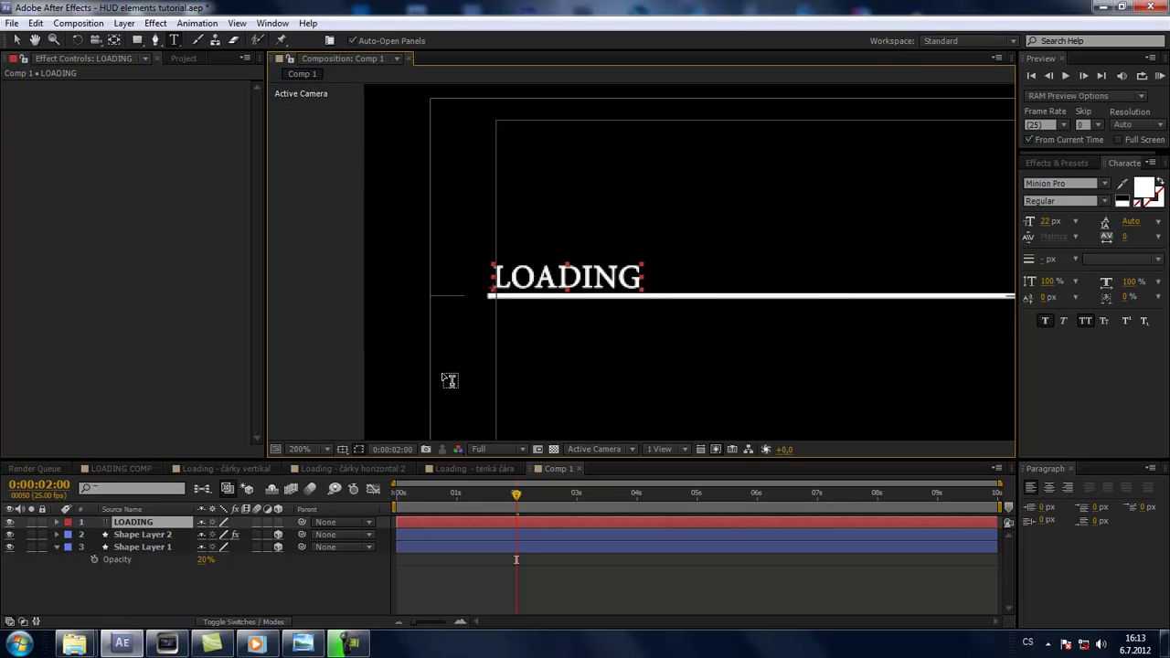
pyautogui.press('v')
pyautogui.moveTo(567, 293); pyautogui.dragTo(562, 307)
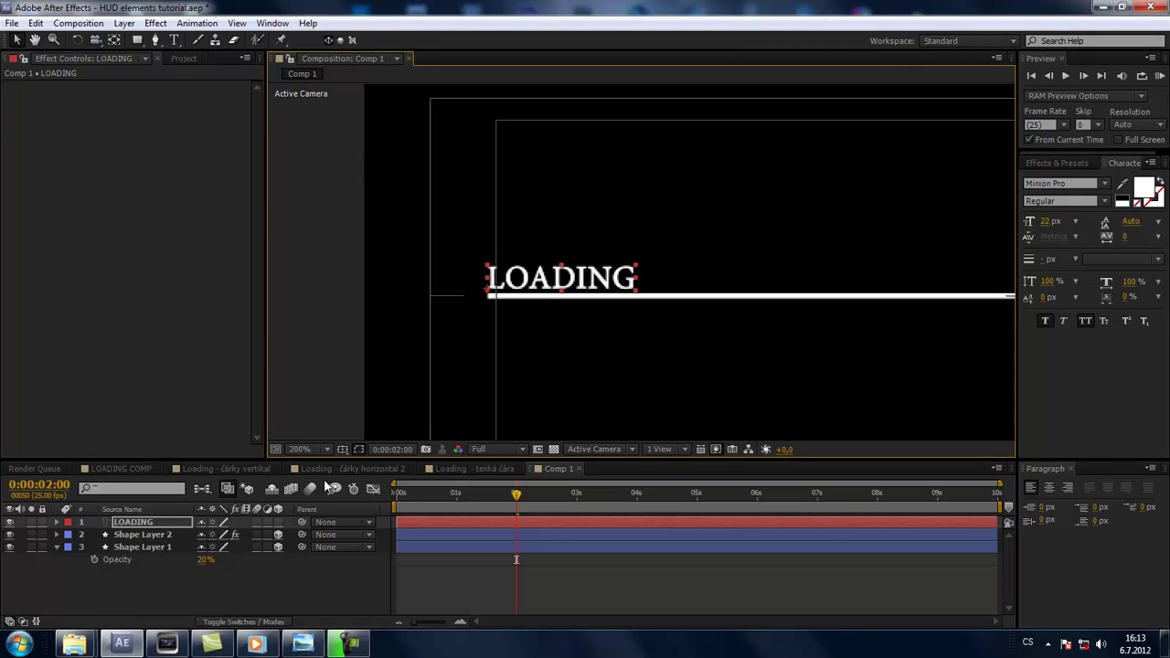
pyautogui.click(141, 525)
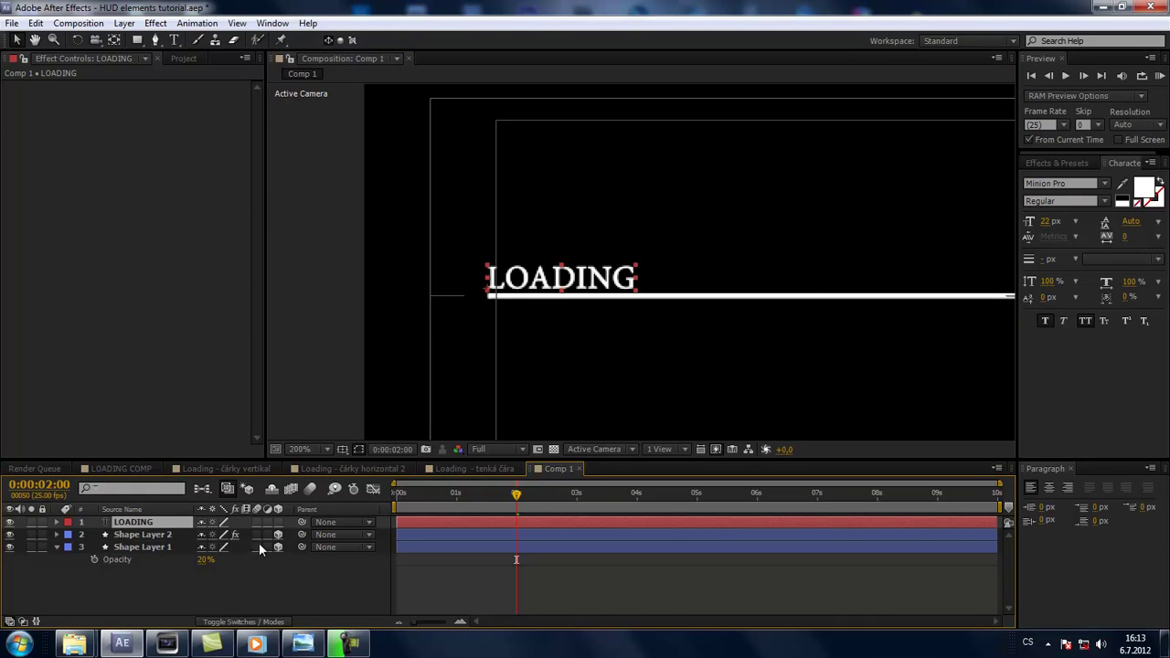
# Step: Drag the Animation Presets > Text > Animate In > Typewriter preset onto the LOADING layer at frame 0
pyautogui.click(1052, 162)
pyautogui.scroll(3, 1119, 264)
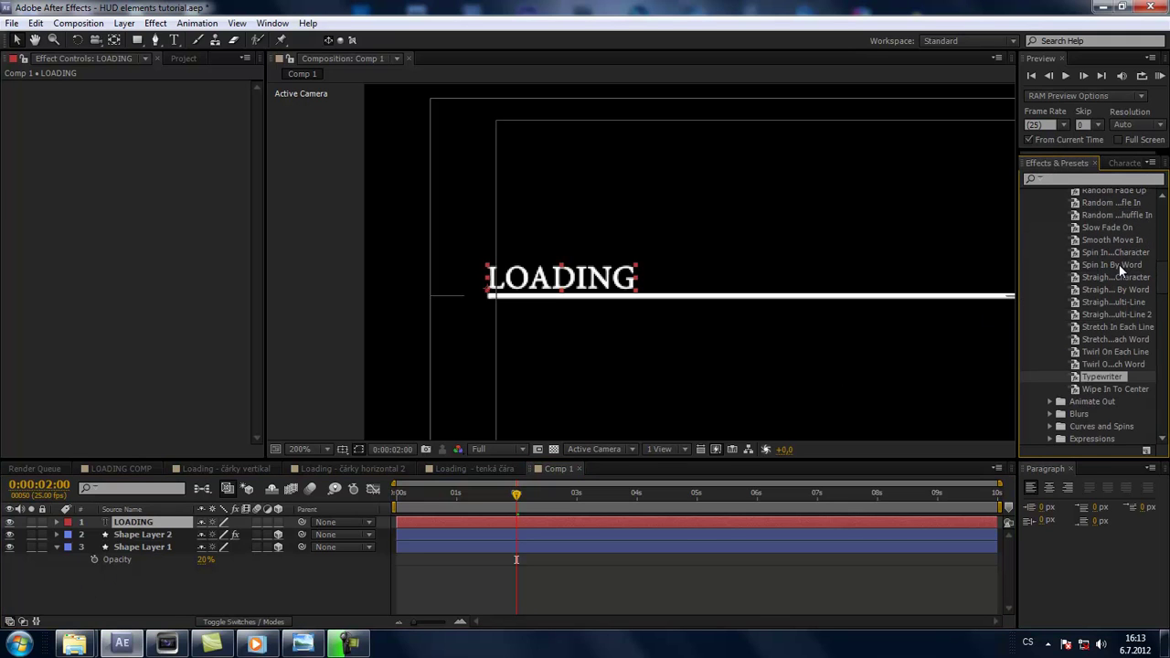
pyautogui.moveTo(1162, 265); pyautogui.dragTo(1162, 203)
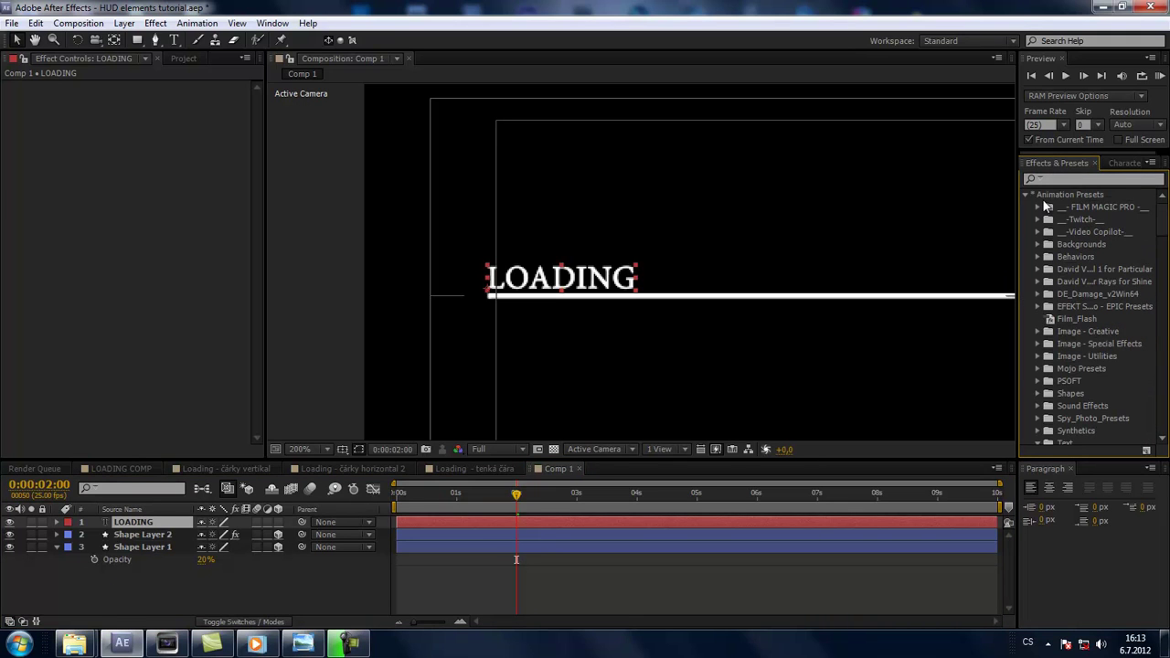
pyautogui.click(1025, 194)
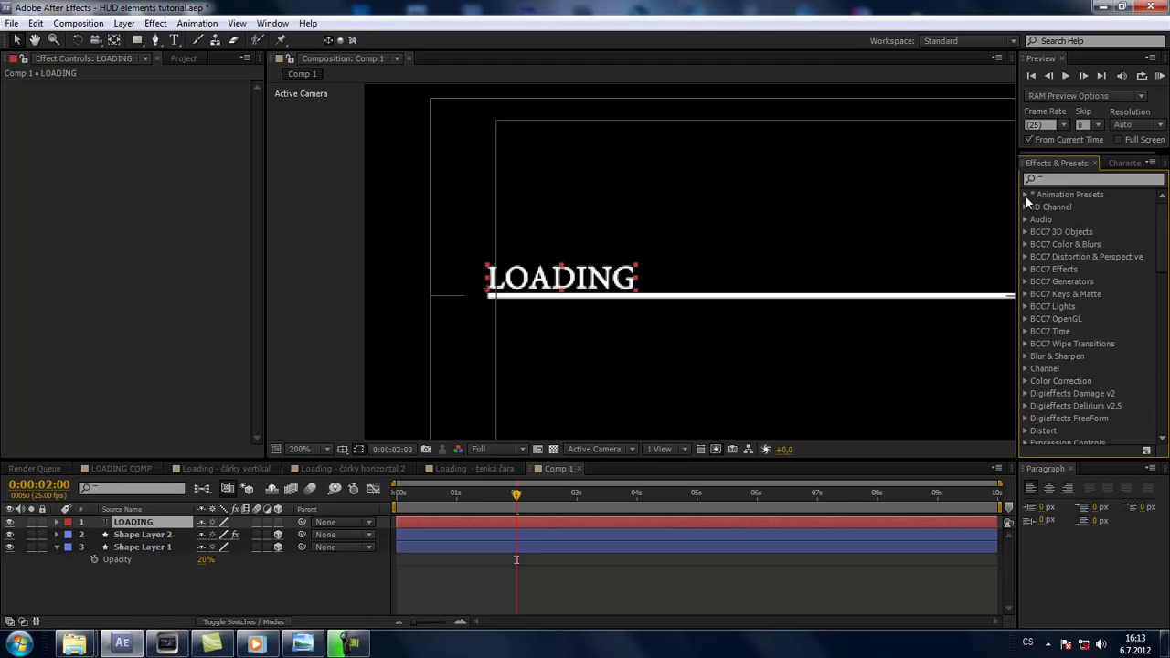
pyautogui.click(1025, 194)
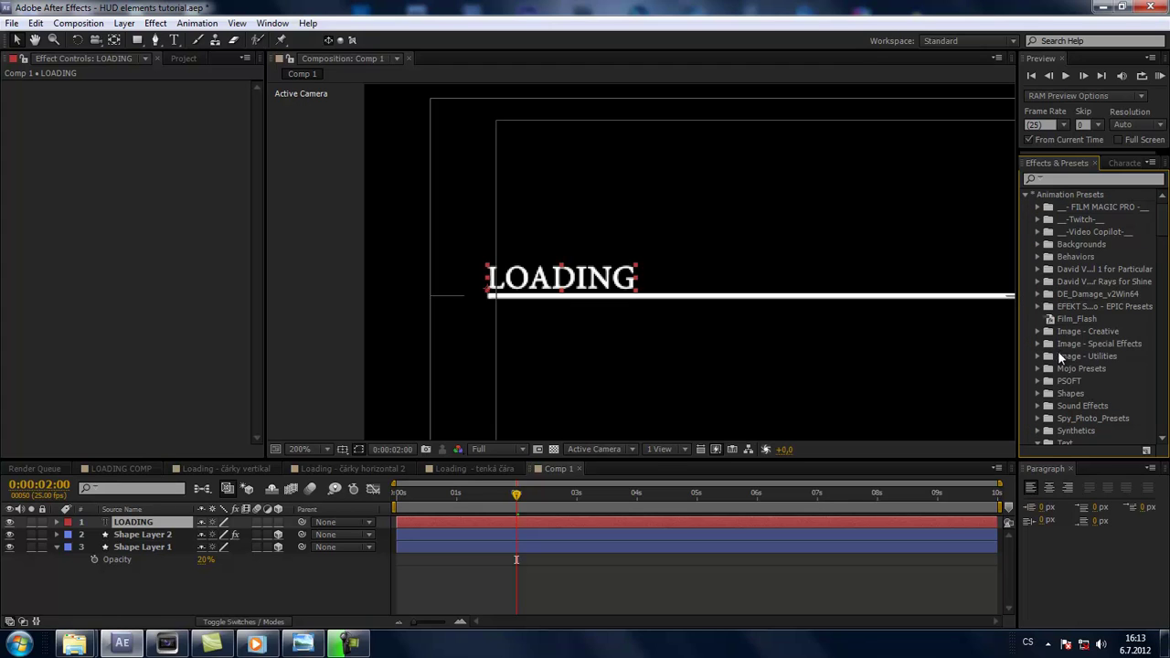
pyautogui.scroll(-2, 1051, 374)
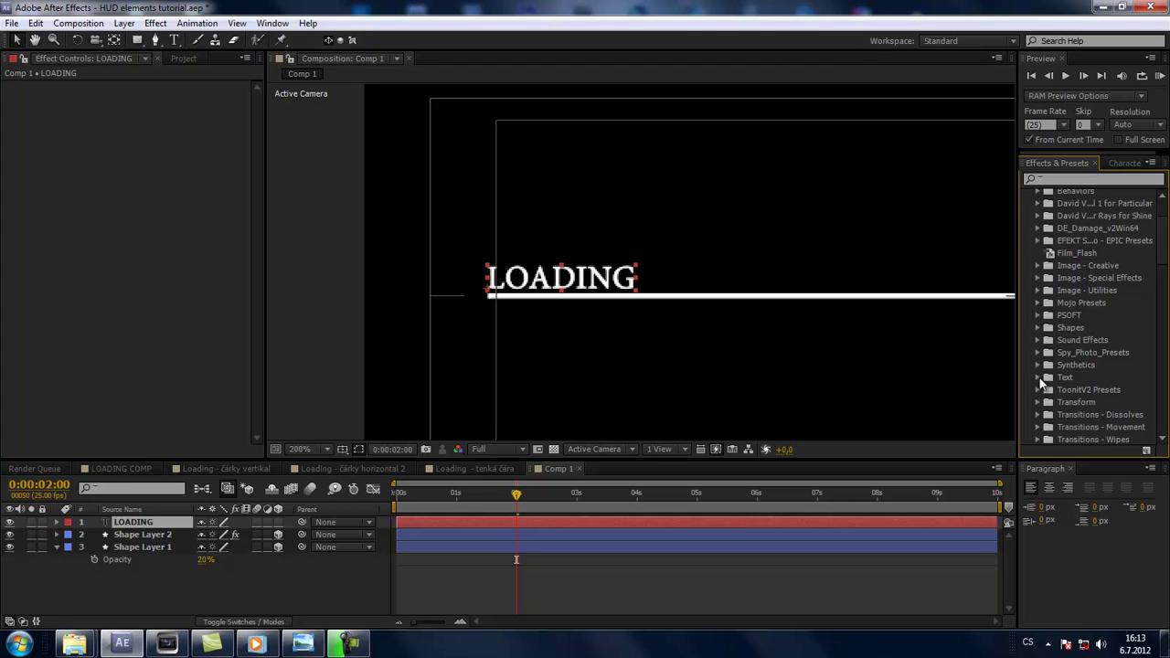
pyautogui.scroll(-5, 1047, 386)
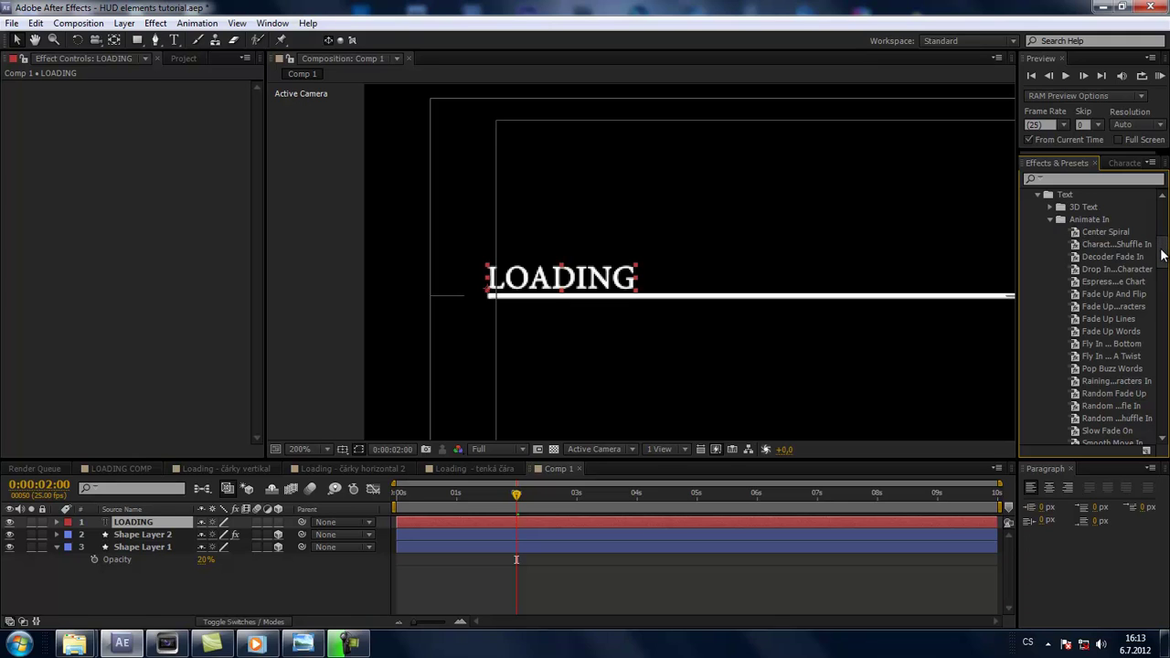
pyautogui.scroll(-1, 1163, 255)
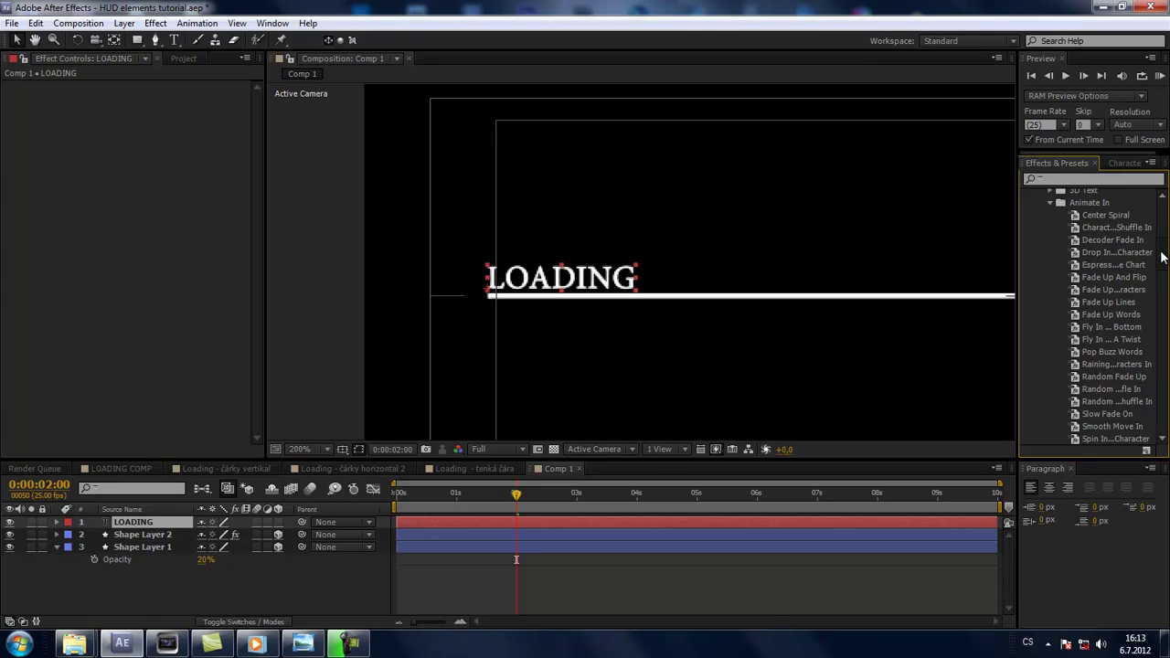
pyautogui.scroll(1, 1163, 255)
pyautogui.scroll(2, 1163, 255)
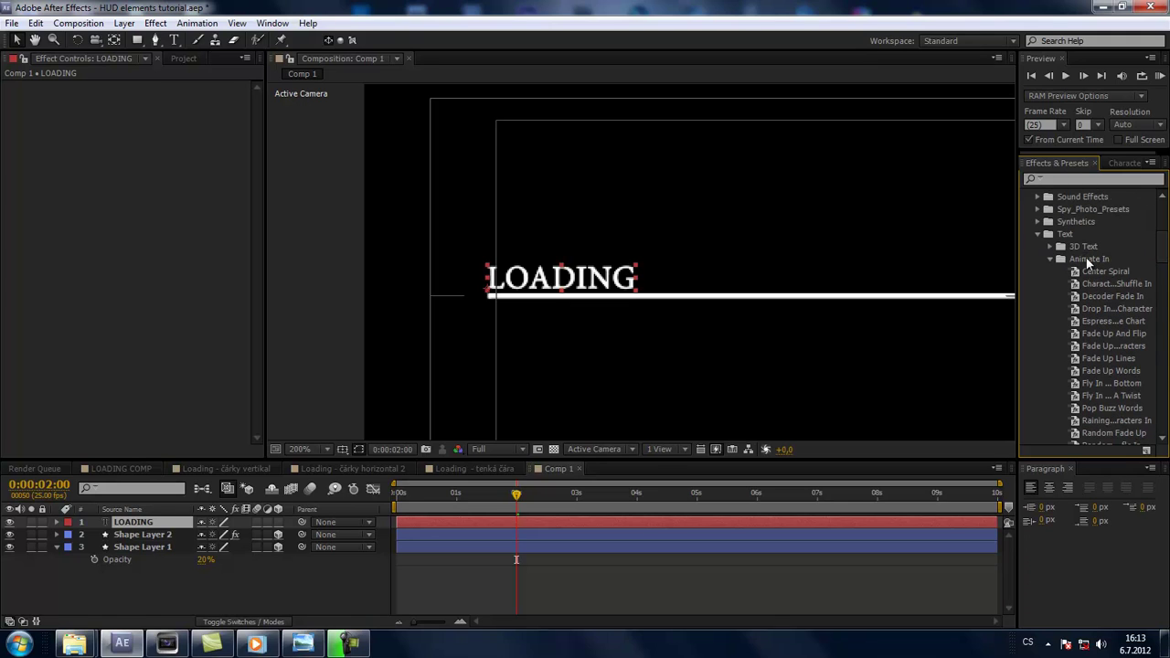
pyautogui.scroll(-7, 1123, 300)
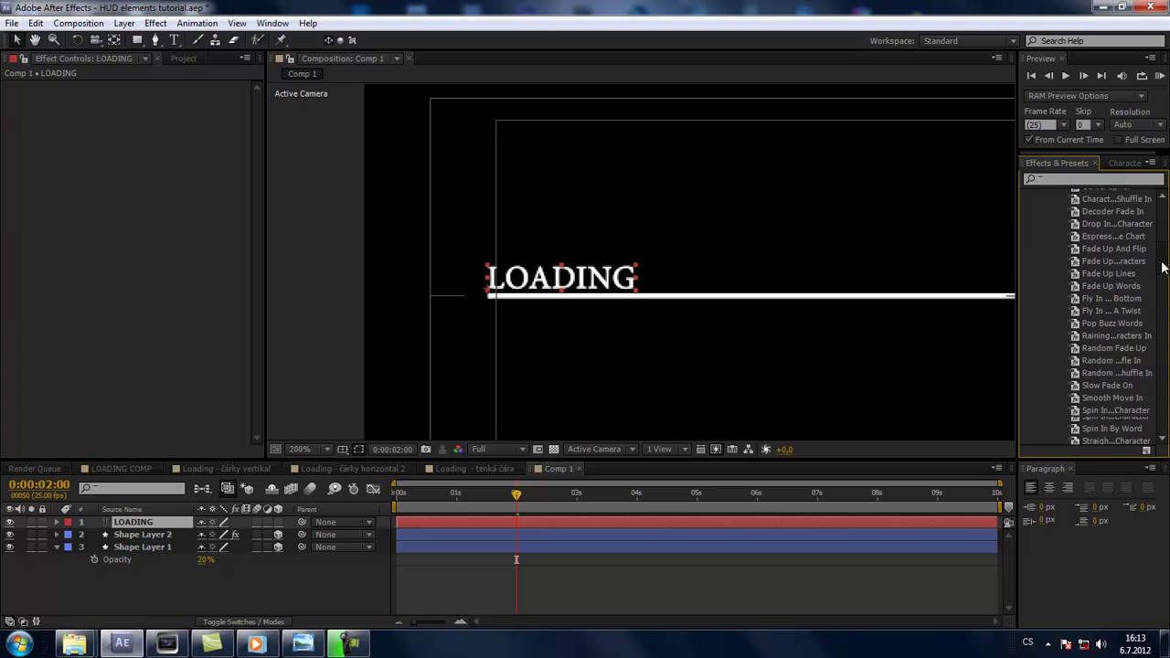
pyautogui.click(1117, 312)
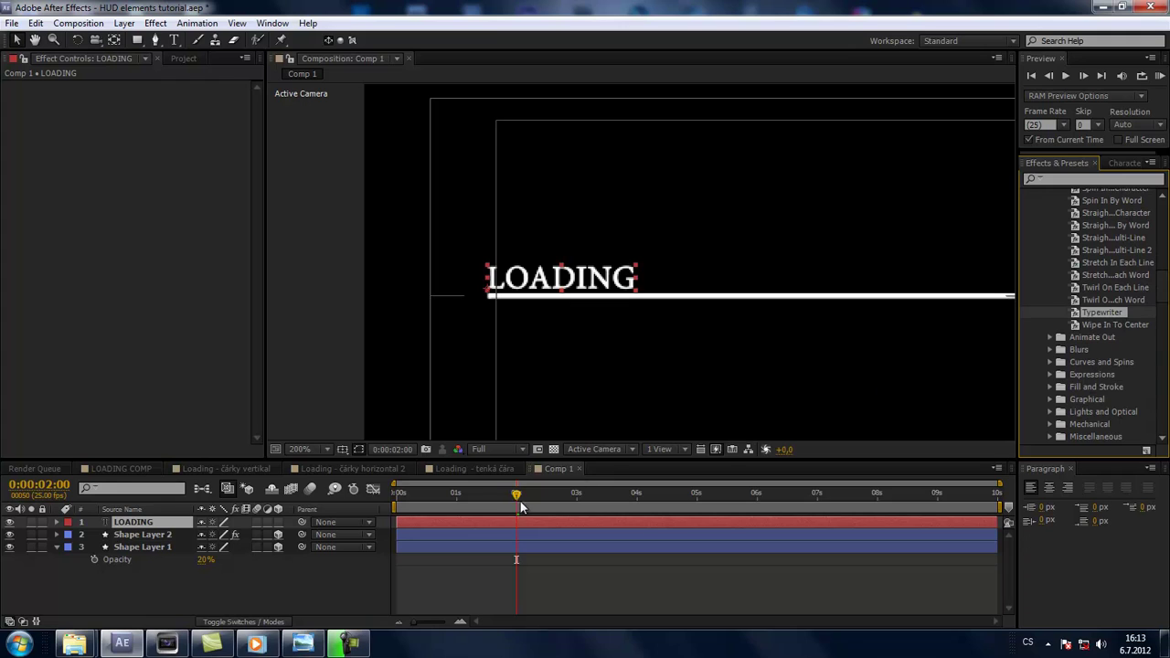
pyautogui.moveTo(520, 501); pyautogui.dragTo(396, 504)
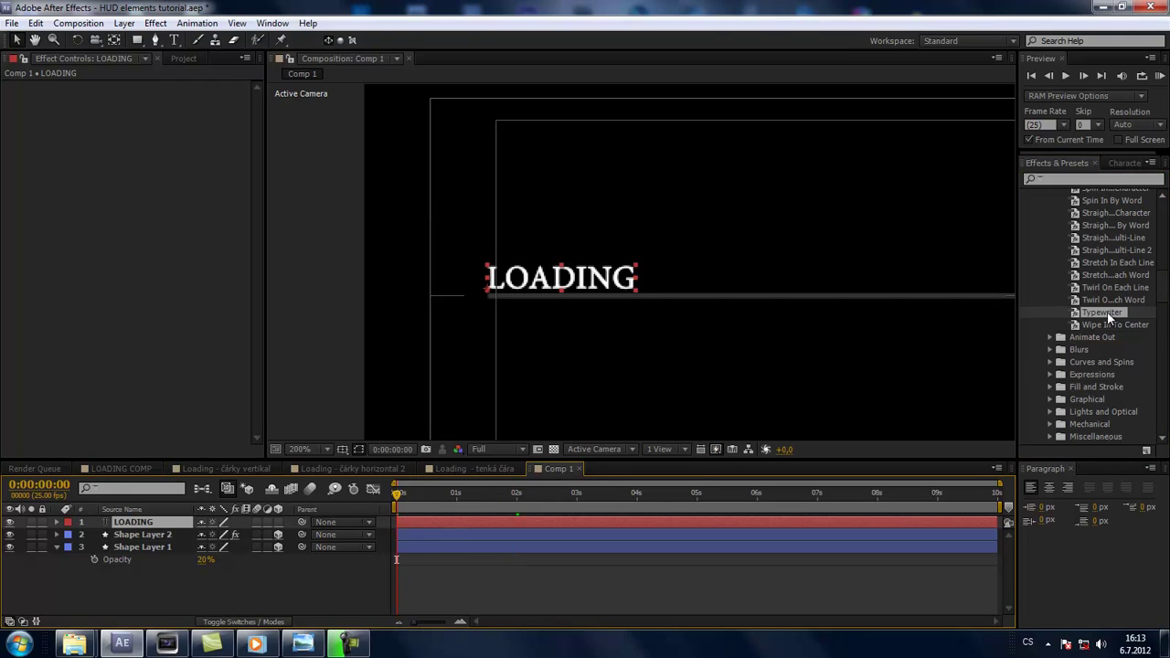
pyautogui.moveTo(1111, 317)
pyautogui.mouseDown()
pyautogui.moveTo(429, 533)
pyautogui.moveTo(414, 507)
pyautogui.moveTo(567, 493)
pyautogui.mouseUp()
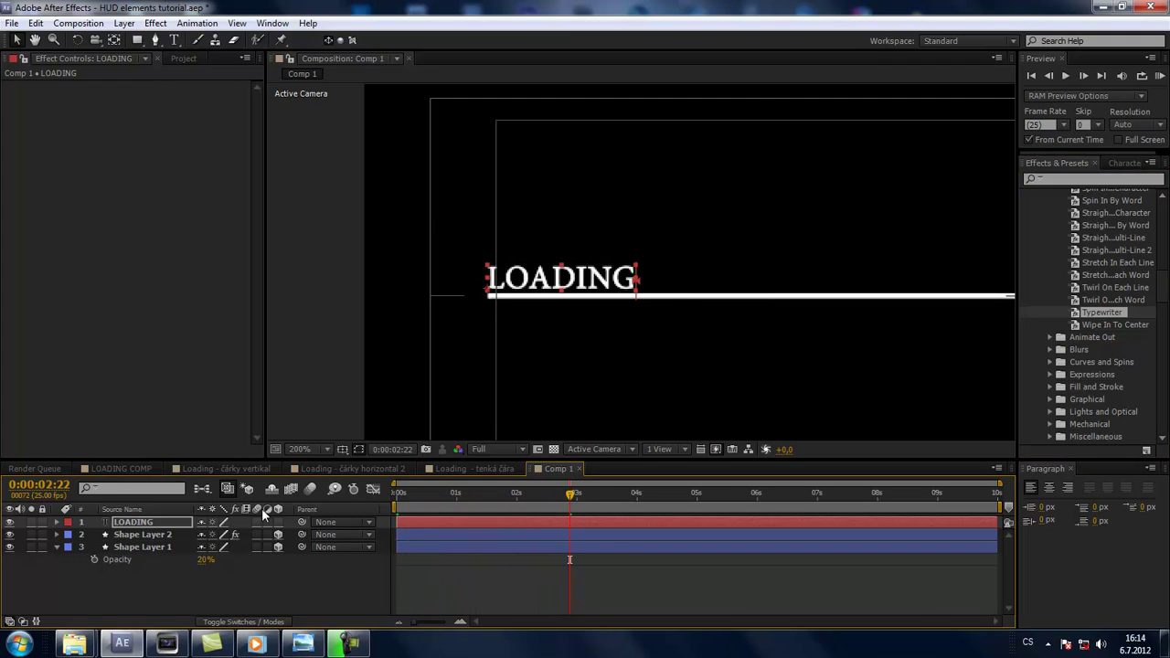
# Step: Move LOADING's second Typewriter keyframe so typing finishes about one second in, then preview
pyautogui.click(135, 523)
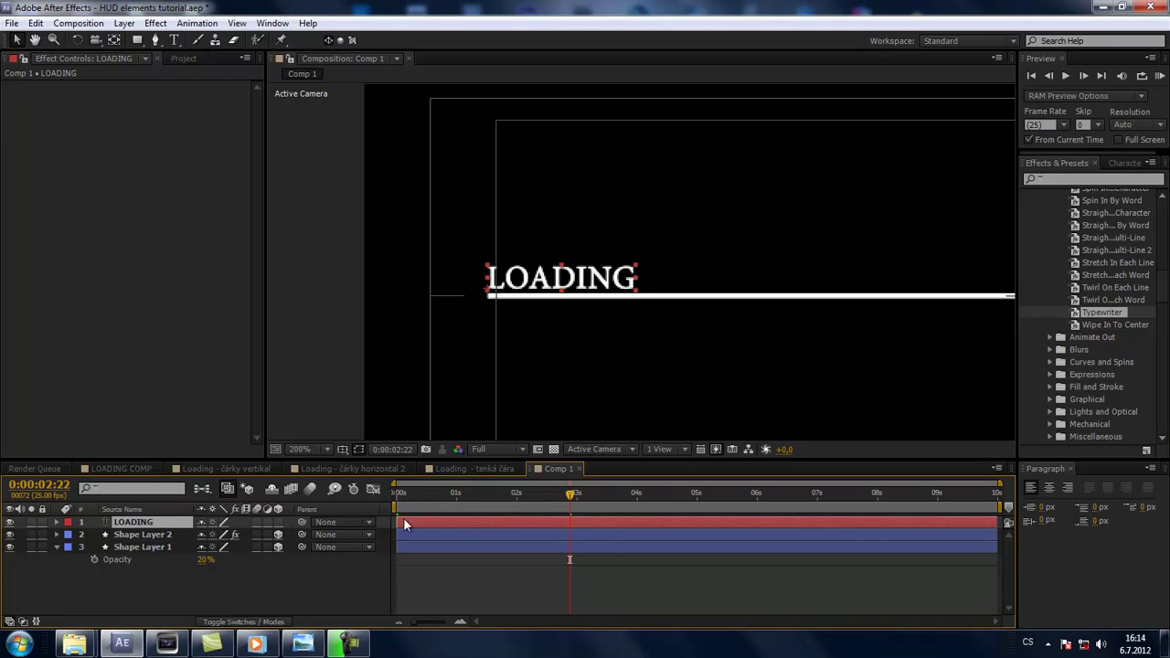
pyautogui.press('u')
pyautogui.moveTo(546, 548); pyautogui.dragTo(467, 547)
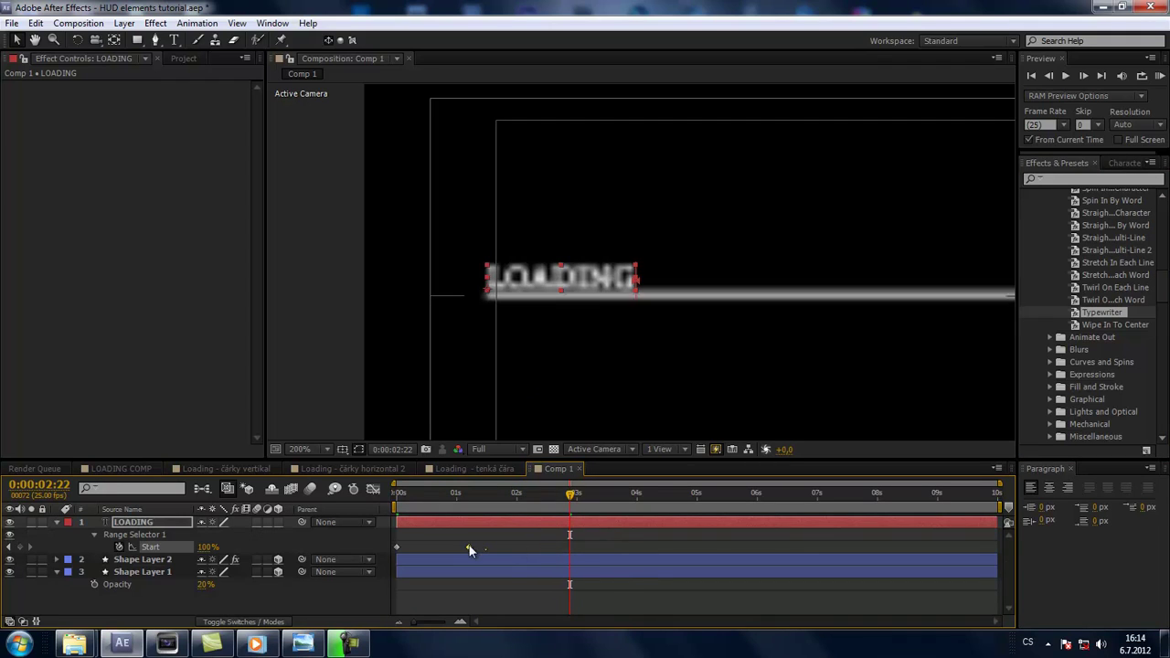
pyautogui.moveTo(572, 494); pyautogui.dragTo(397, 494)
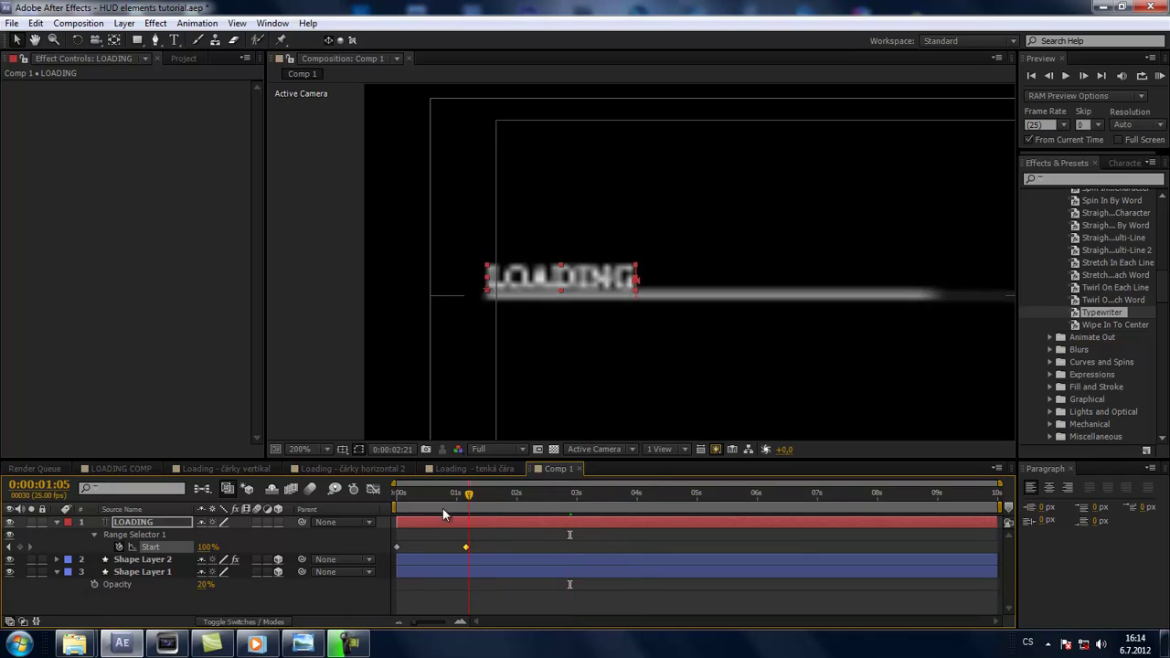
pyautogui.press('space')
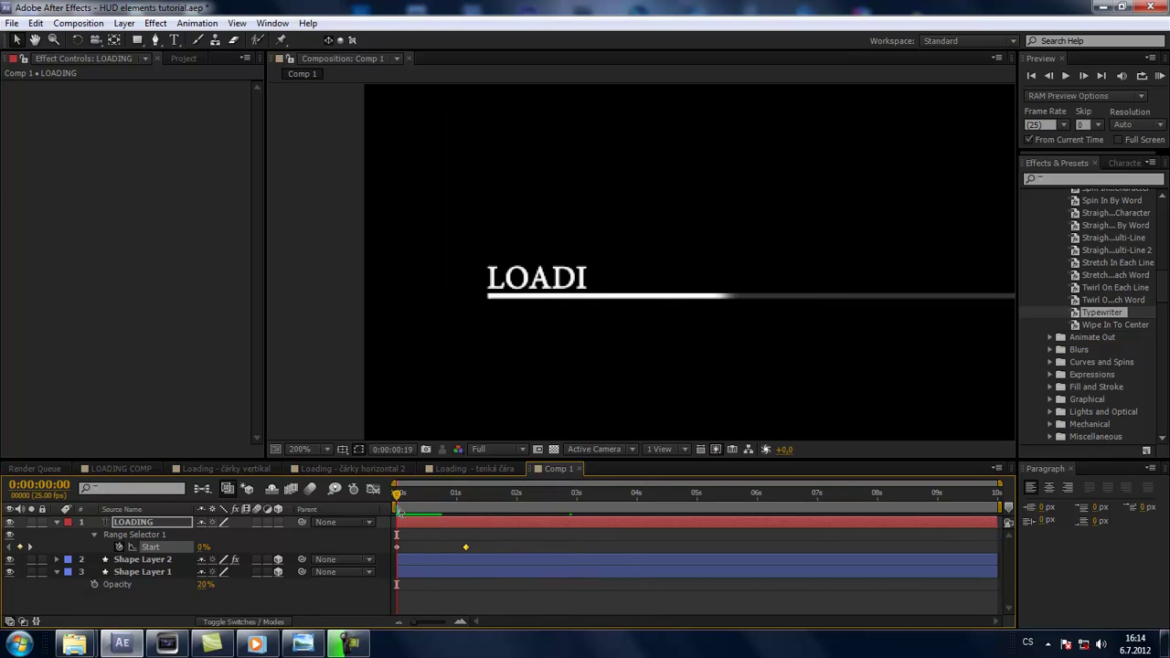
pyautogui.press('space')
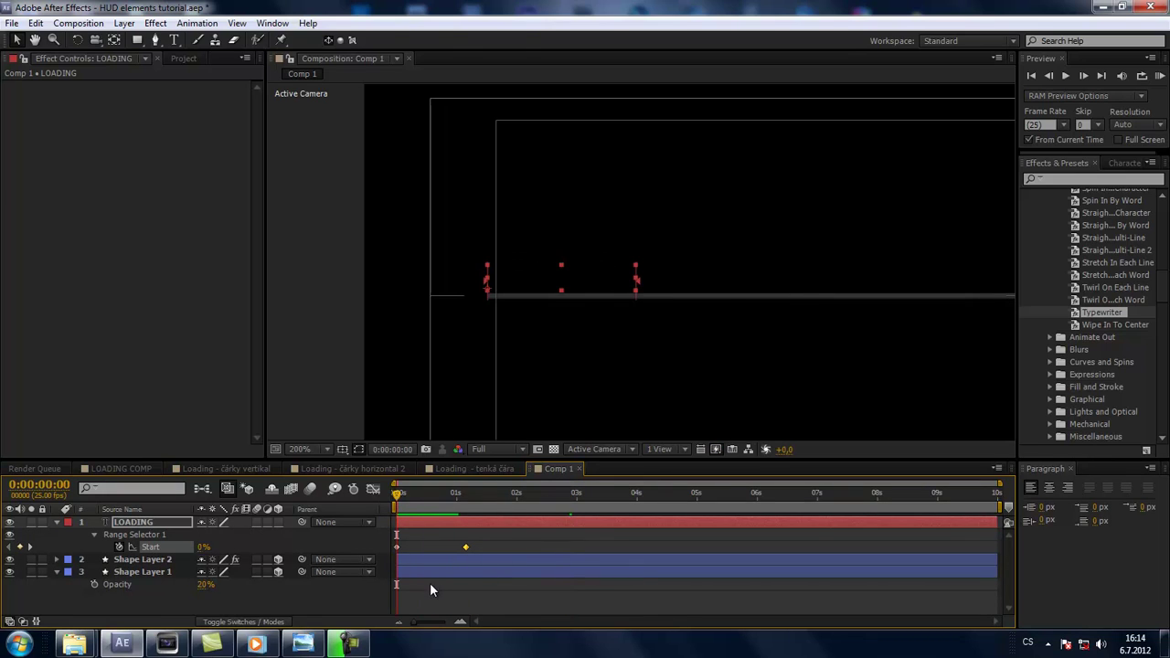
# Step: Shift Shape Layer 1 and Shape Layer 2 to start at about 1s, then collapse properties
pyautogui.click(421, 570)
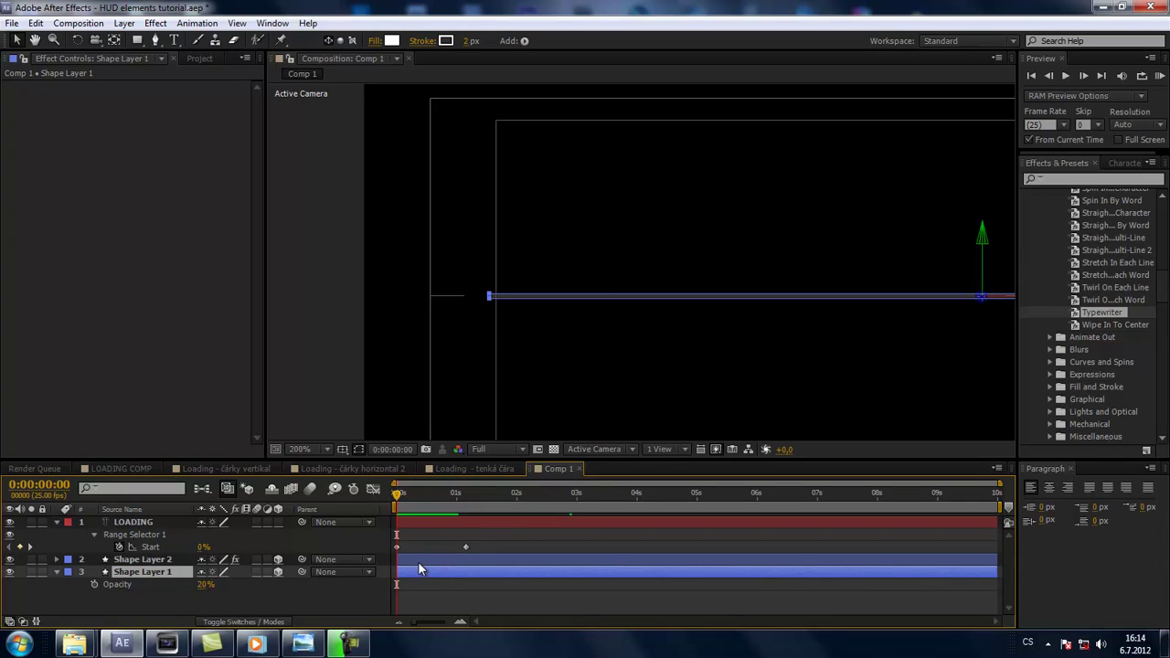
pyautogui.keyDown('shift'); pyautogui.click(422, 560); pyautogui.keyUp('shift')
pyautogui.moveTo(423, 570); pyautogui.dragTo(485, 570)
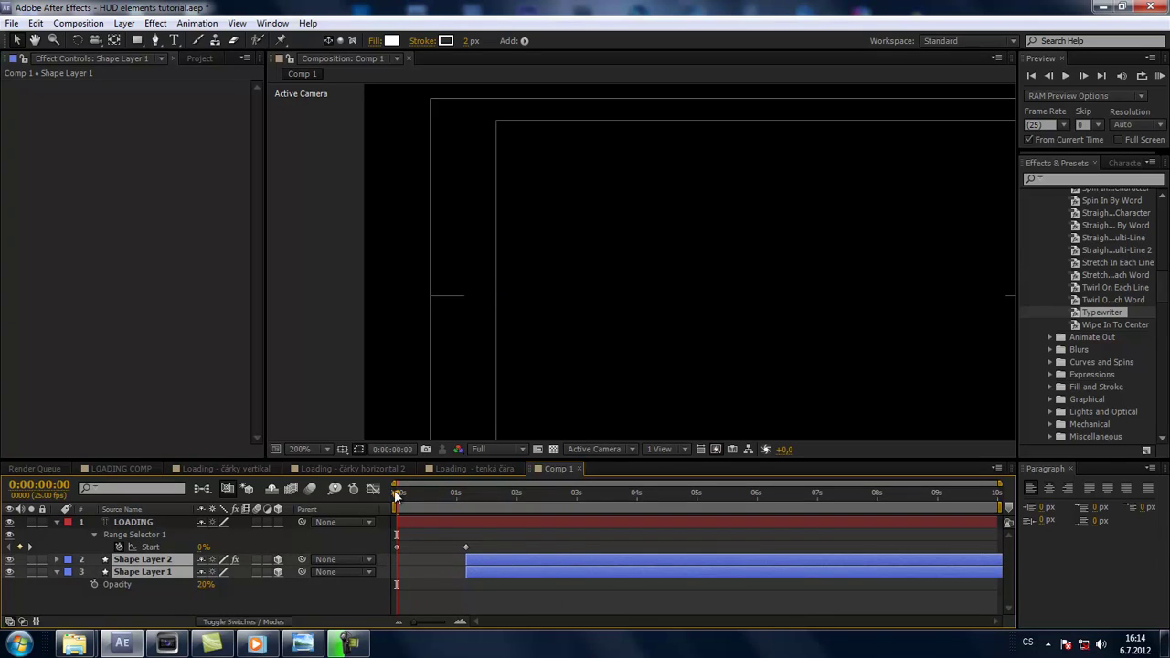
pyautogui.moveTo(397, 493)
pyautogui.mouseDown()
pyautogui.moveTo(557, 491)
pyautogui.moveTo(402, 508)
pyautogui.moveTo(553, 496)
pyautogui.mouseUp()
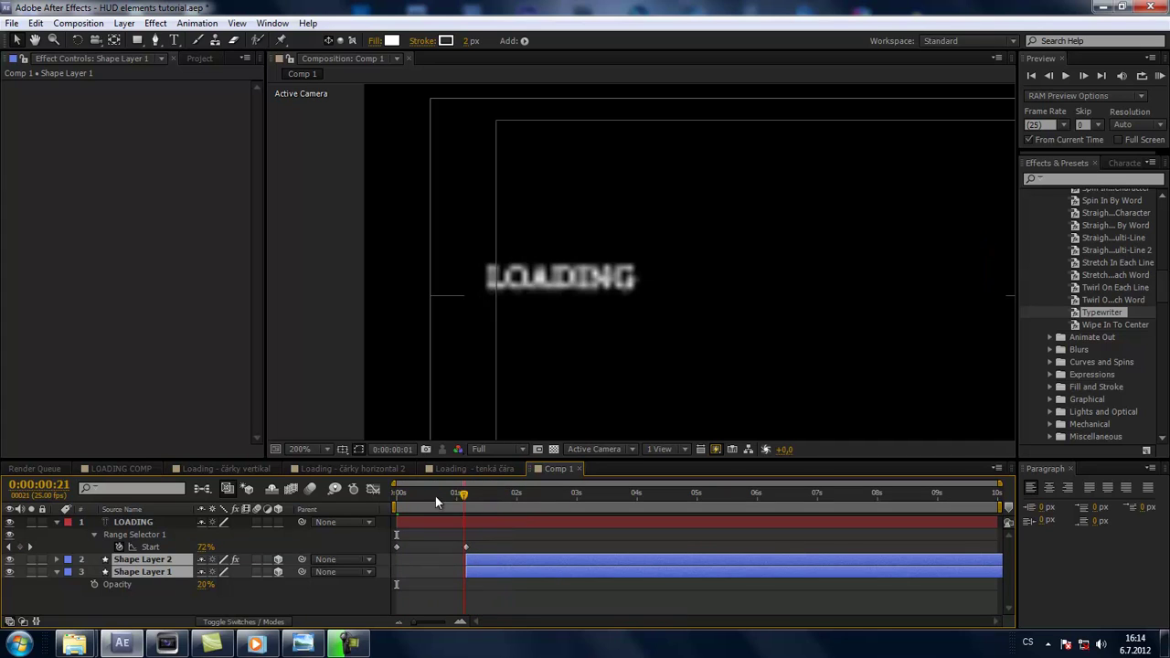
pyautogui.scroll(-1, 600, 336)
pyautogui.scroll(-1, 594, 334)
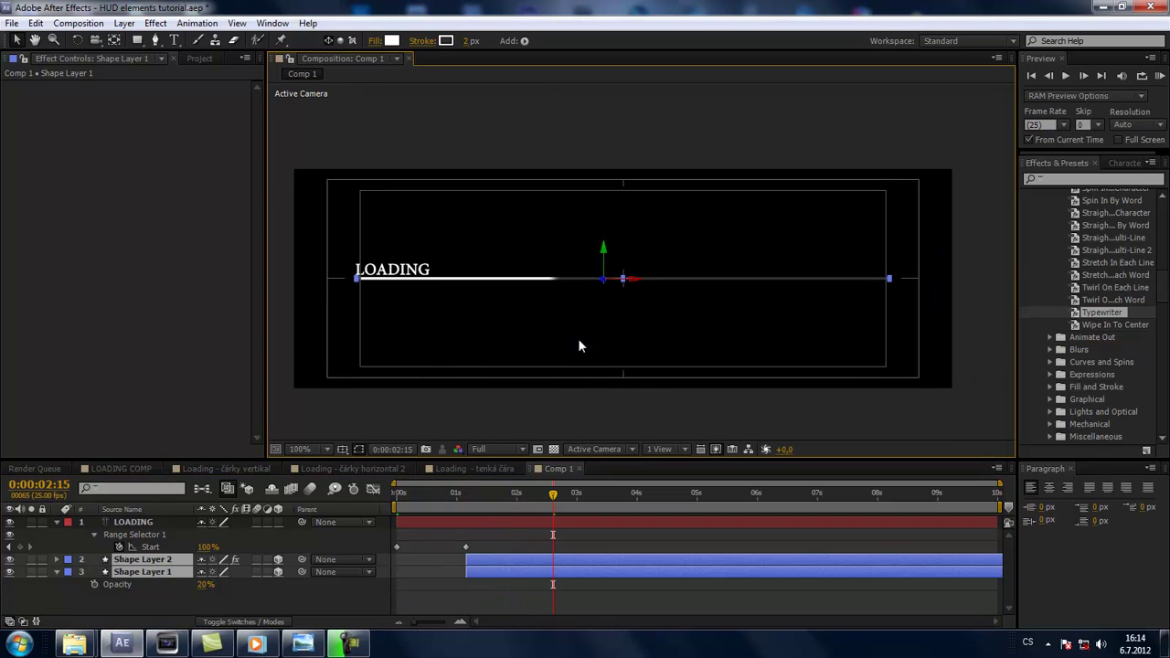
pyautogui.click(57, 522)
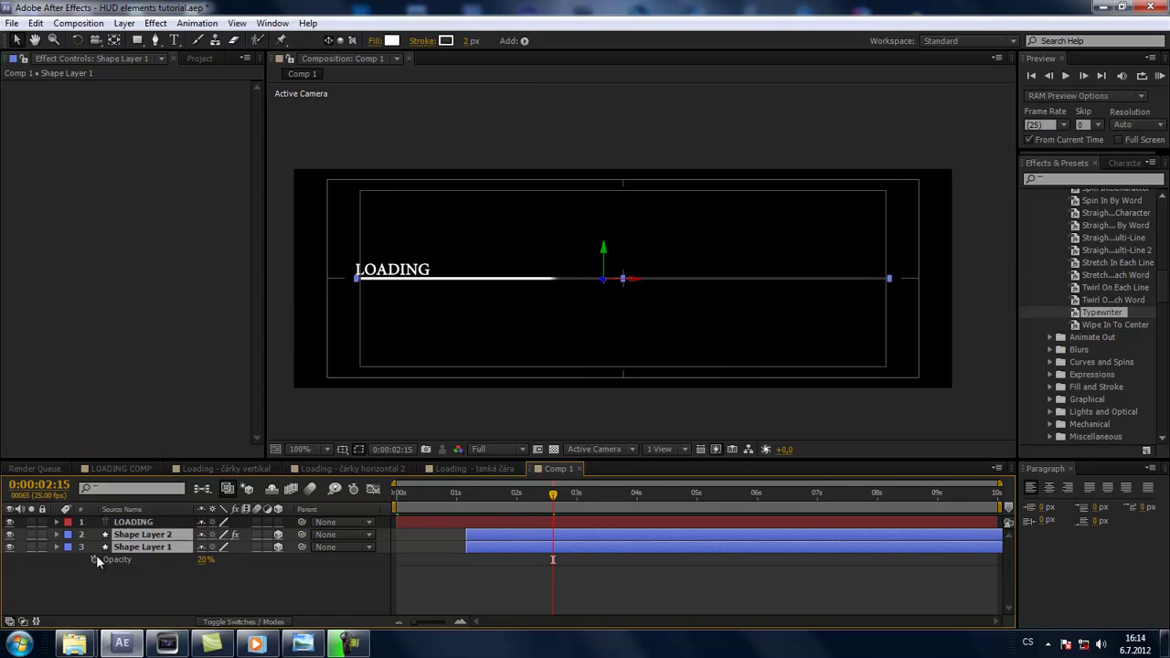
pyautogui.press('t')
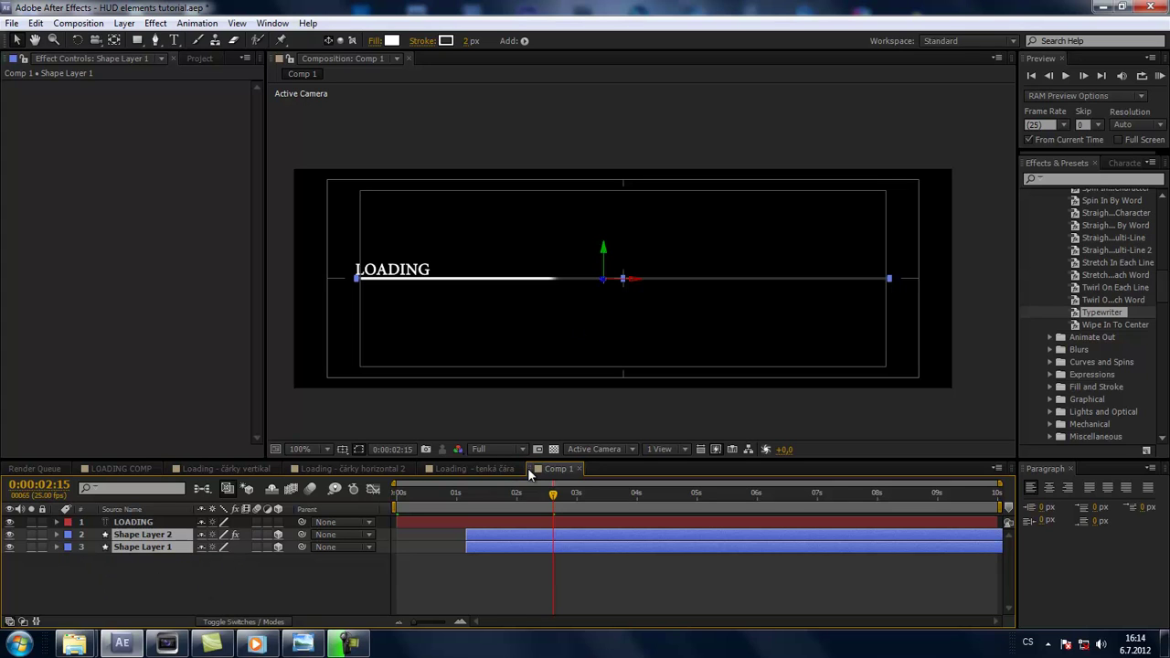
# Step: Create a new 900×300 composition named Comp 2 from the Project panel
pyautogui.click(199, 59)
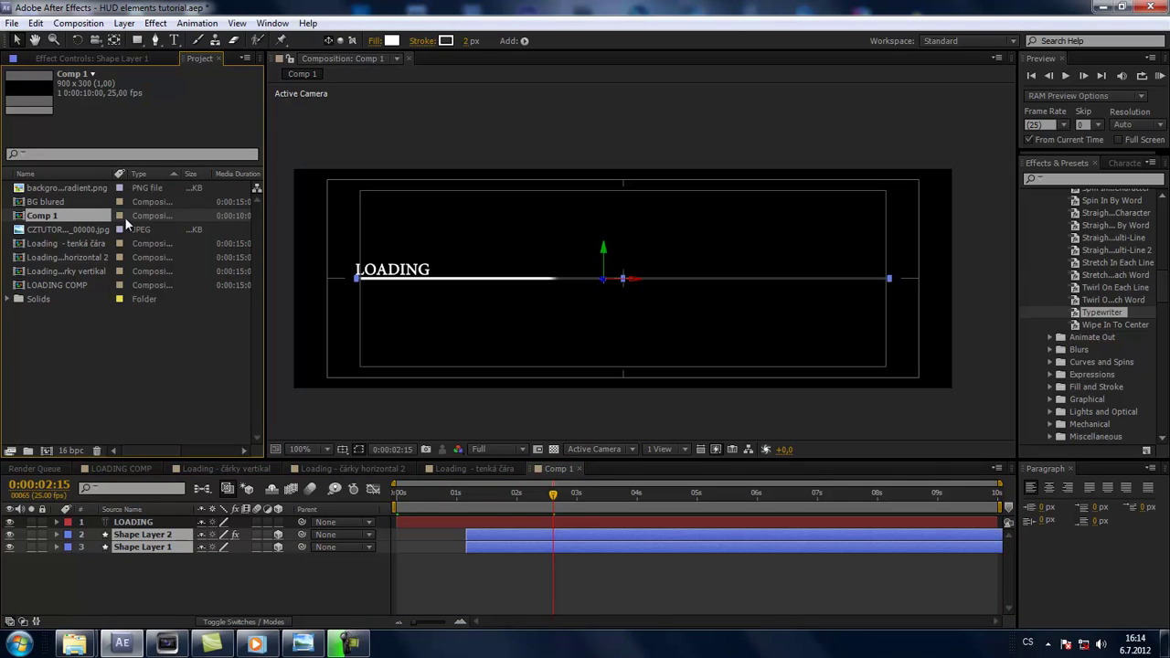
pyautogui.rightClick(143, 340)
pyautogui.click(213, 350)
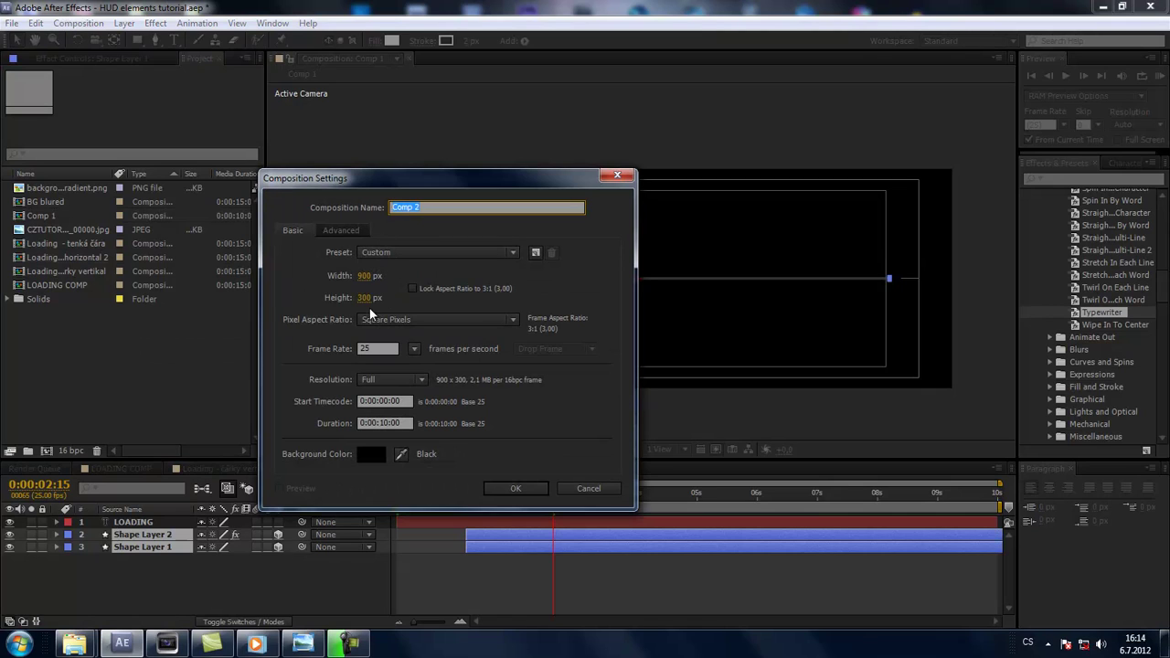
pyautogui.click(506, 488)
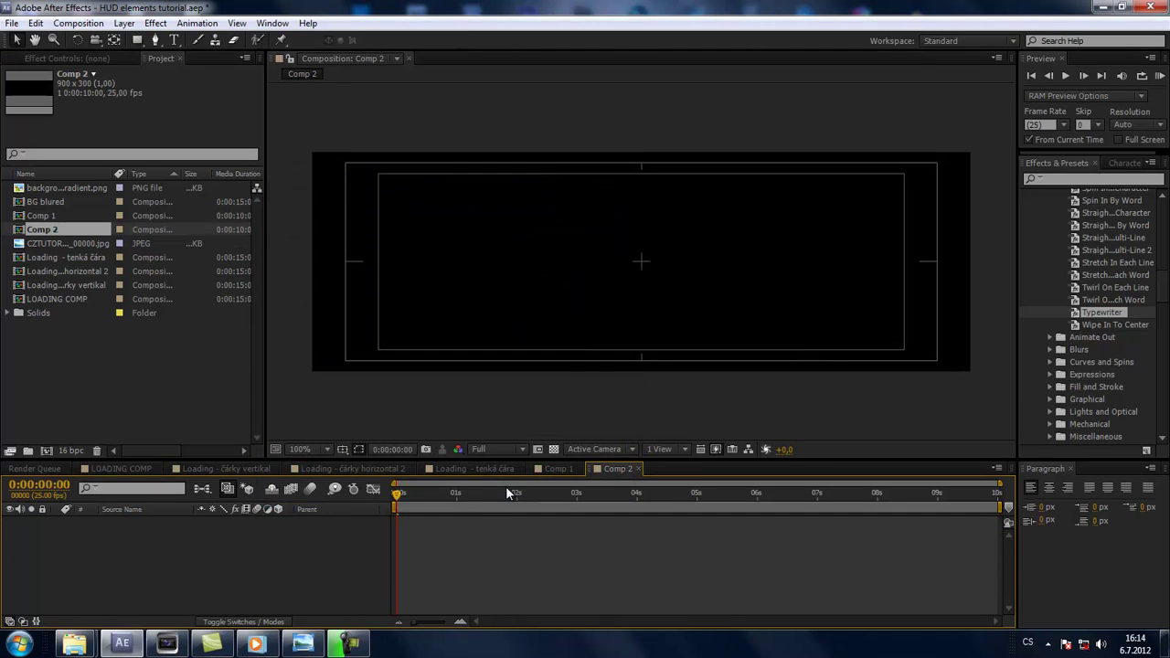
# Step: Draw a thin, tall white rectangle at the centre of Comp 2 with the Rectangle Tool
pyautogui.rightClick(168, 539)
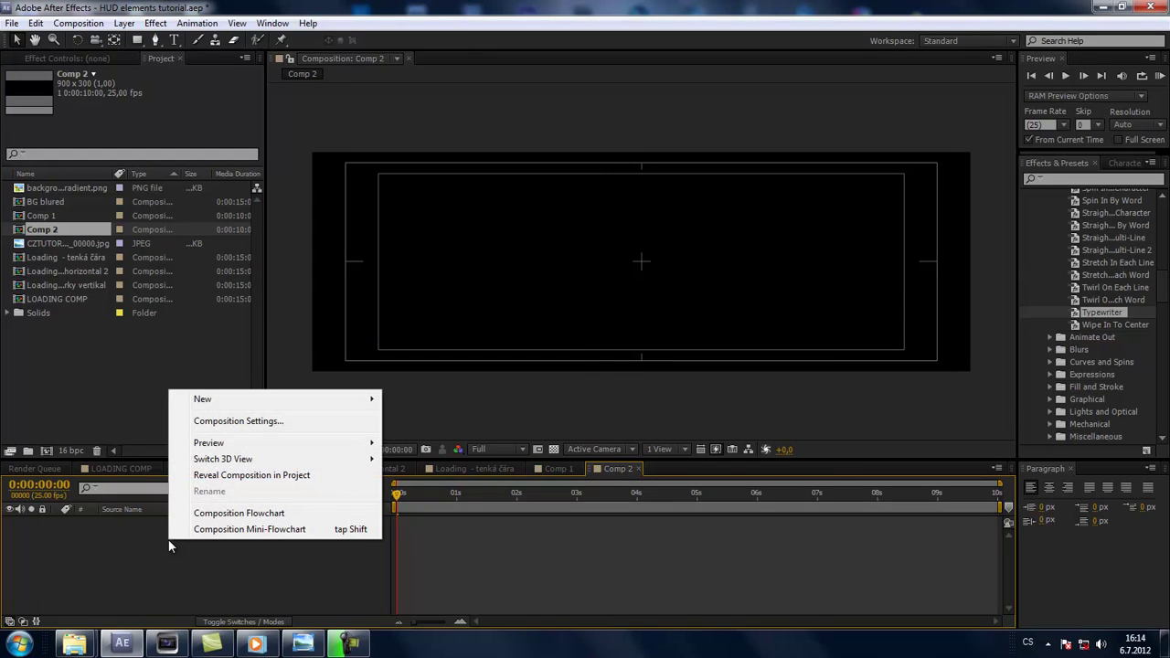
pyautogui.click(110, 530)
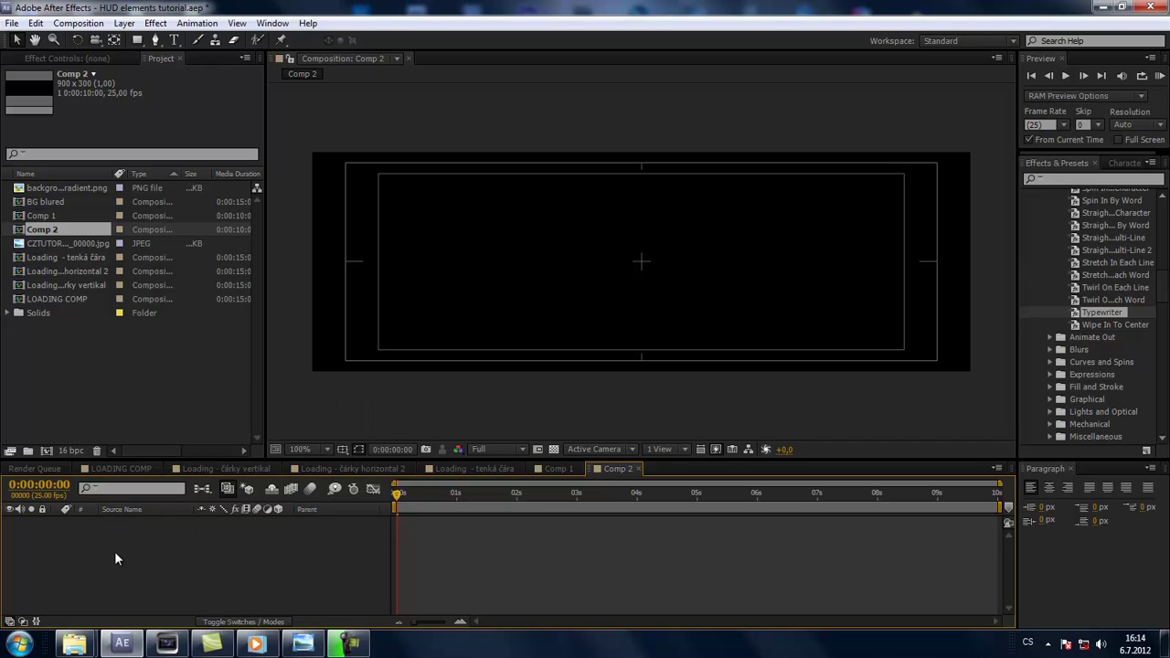
pyautogui.rightClick(123, 538)
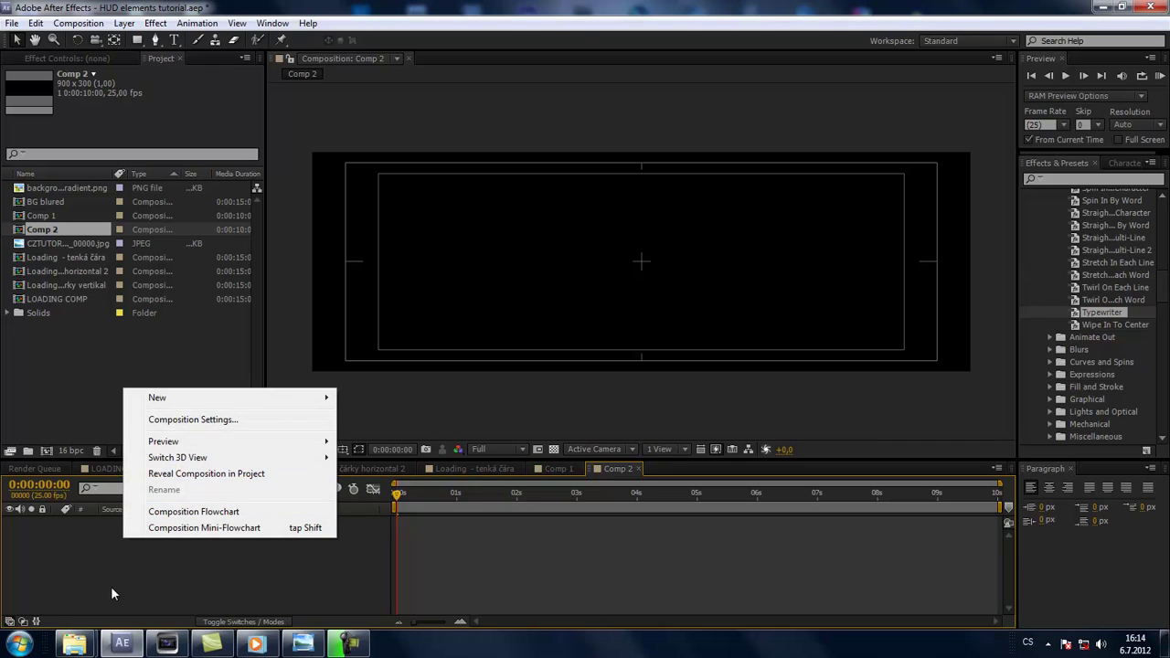
pyautogui.click(110, 581)
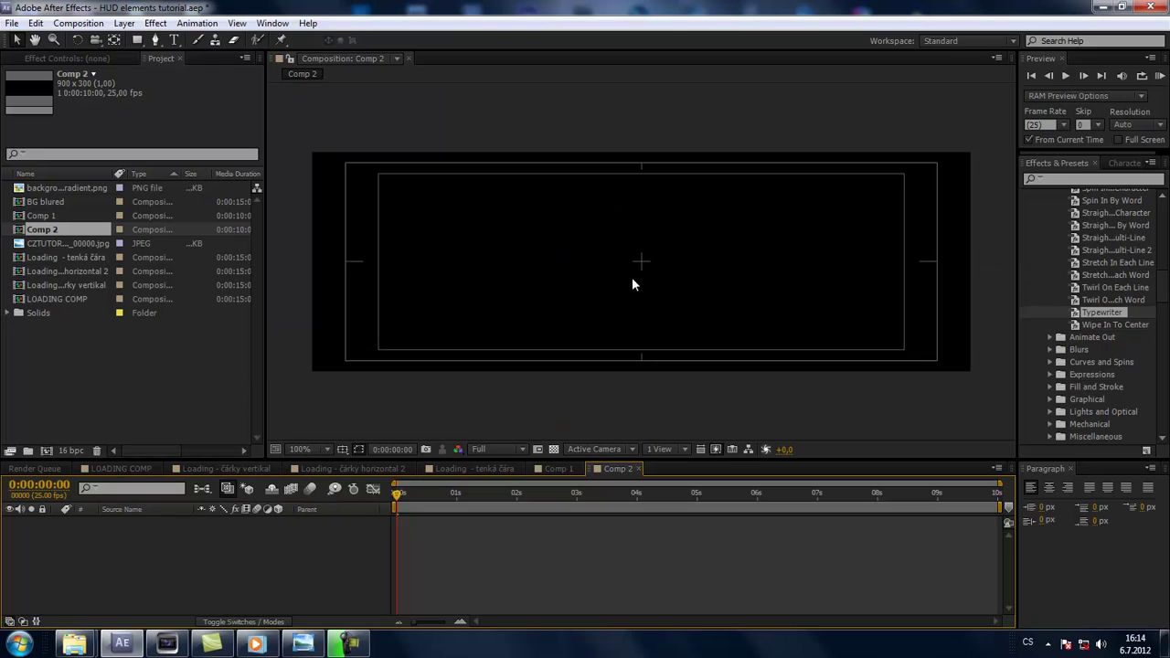
pyautogui.moveTo(632, 277); pyautogui.dragTo(597, 286)
pyautogui.scroll(1, 596, 286)
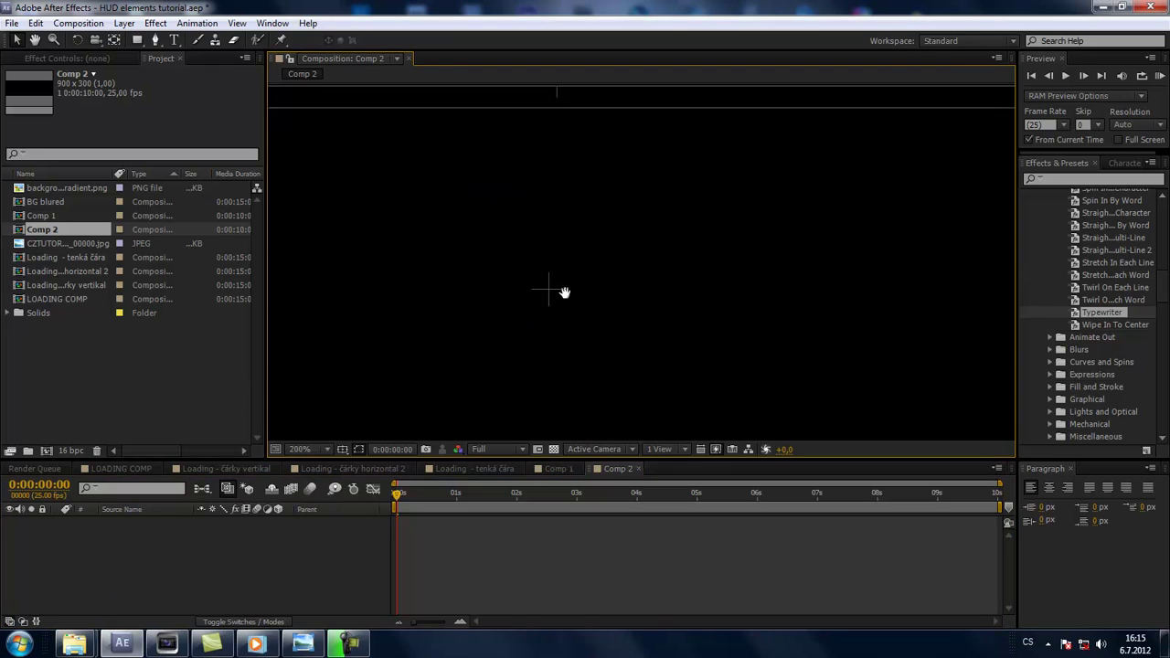
pyautogui.click(137, 41)
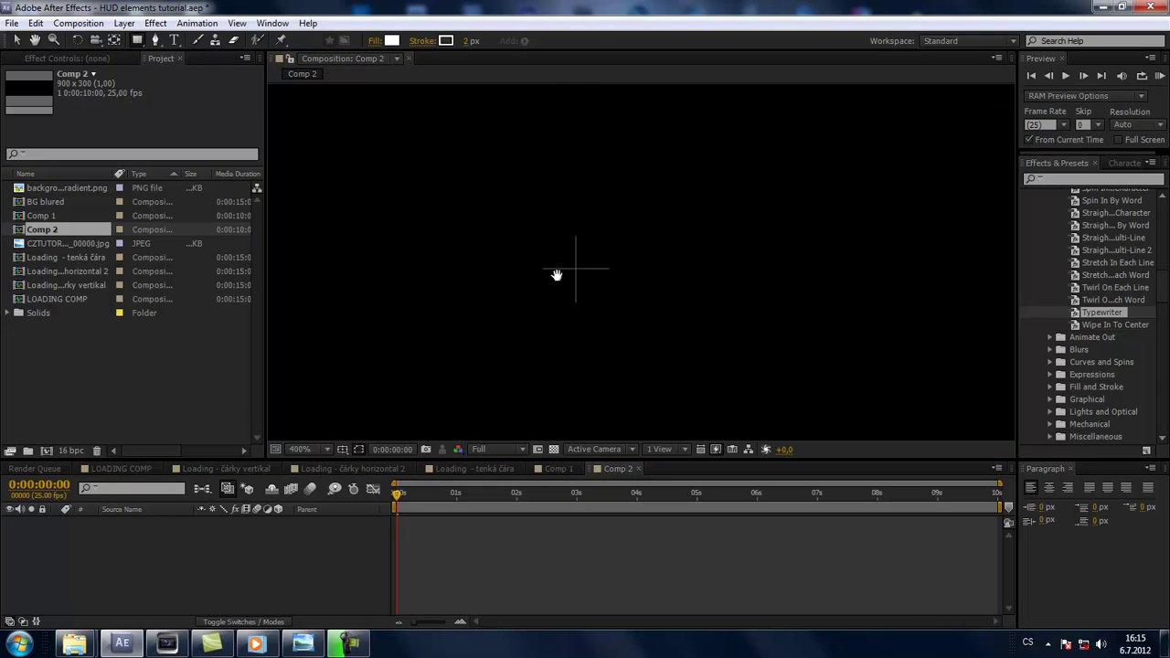
pyautogui.scroll(1, 580, 220)
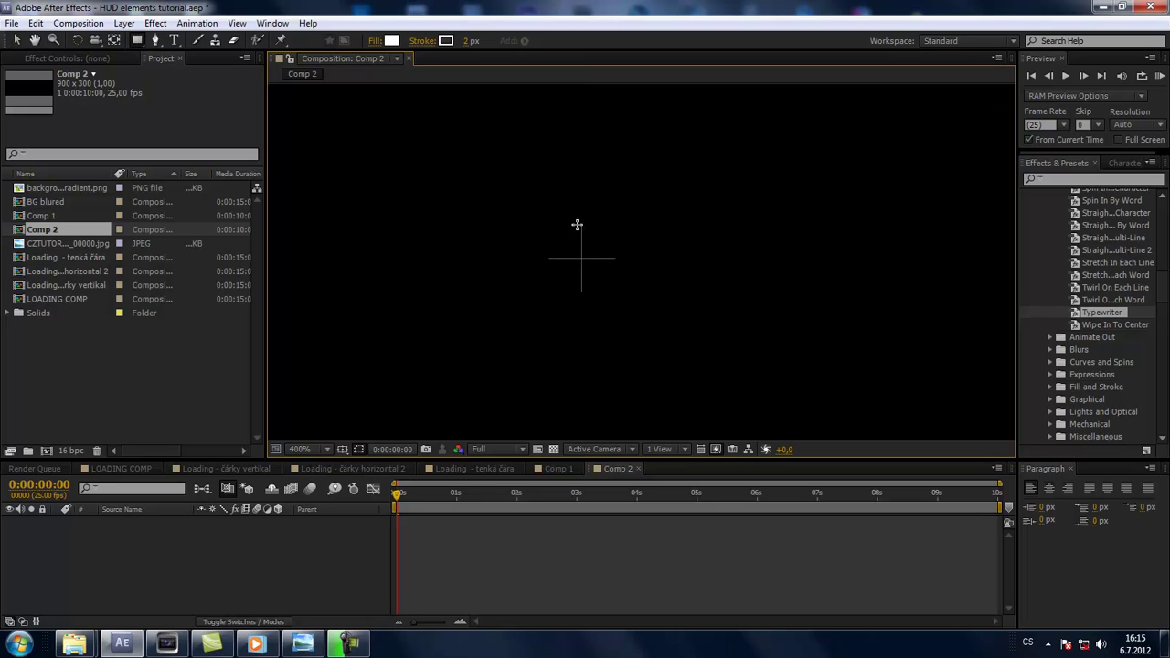
pyautogui.moveTo(577, 222); pyautogui.dragTo(583, 297)
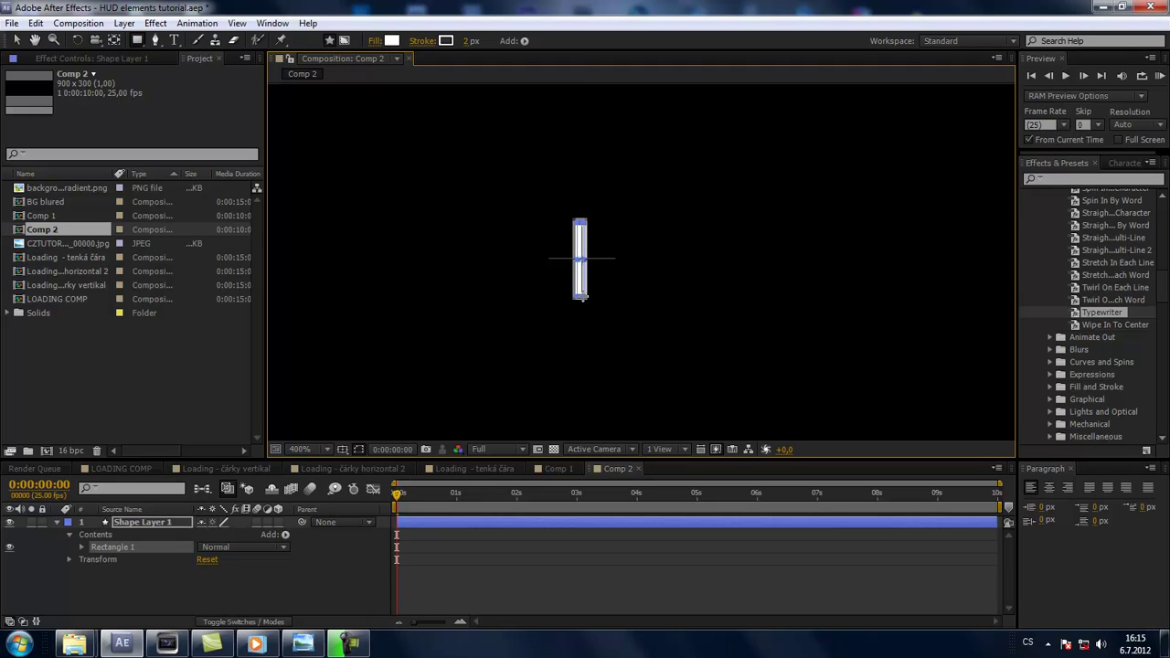
# Step: Collapse Shape Layer 1 and view the composition at 100%
pyautogui.click(233, 587)
pyautogui.click(57, 521)
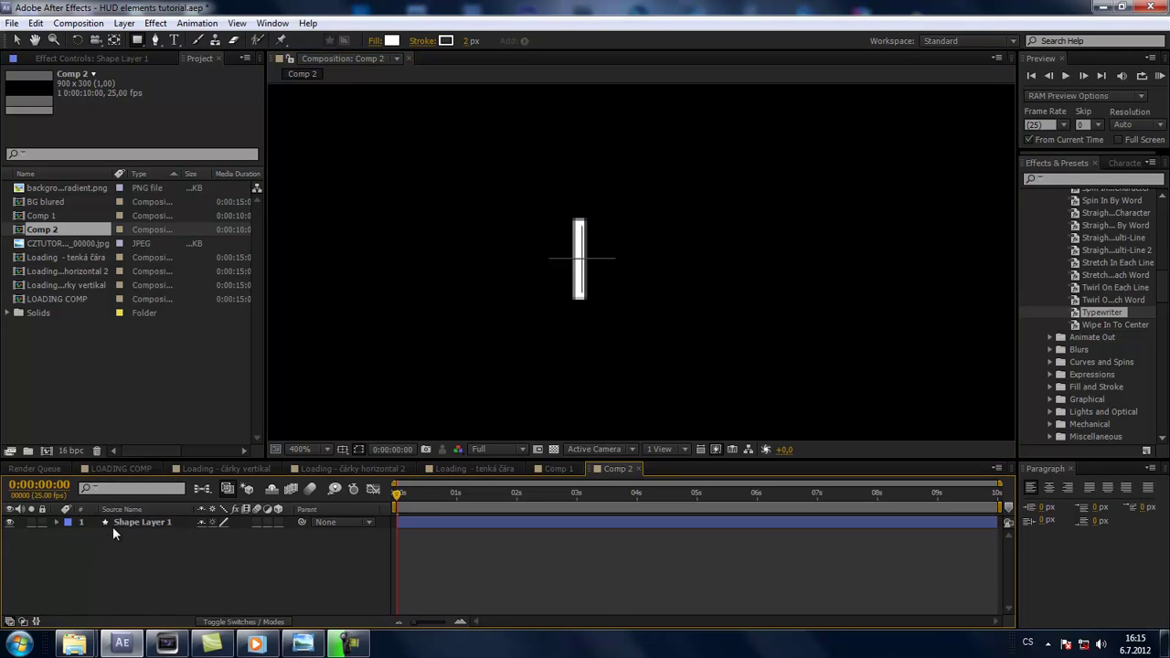
pyautogui.click(112, 525)
pyautogui.press('/')
# Step: Turn off the Title/Action Safe guides in the Comp 2 viewer
pyautogui.click(239, 580)
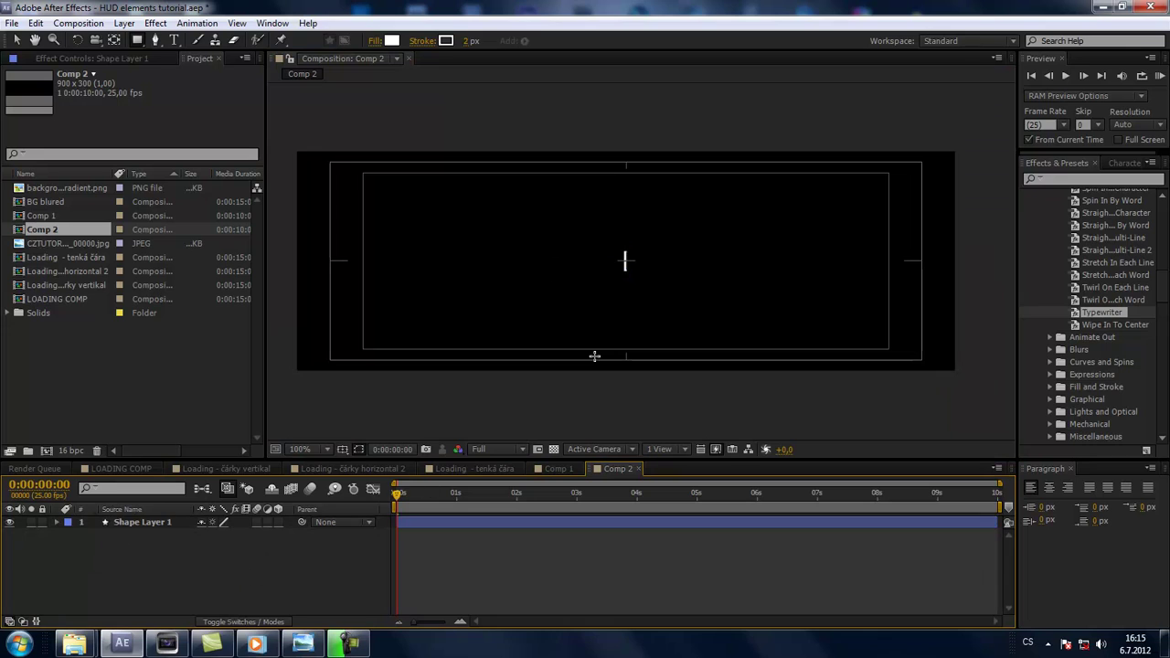
pyautogui.click(343, 450)
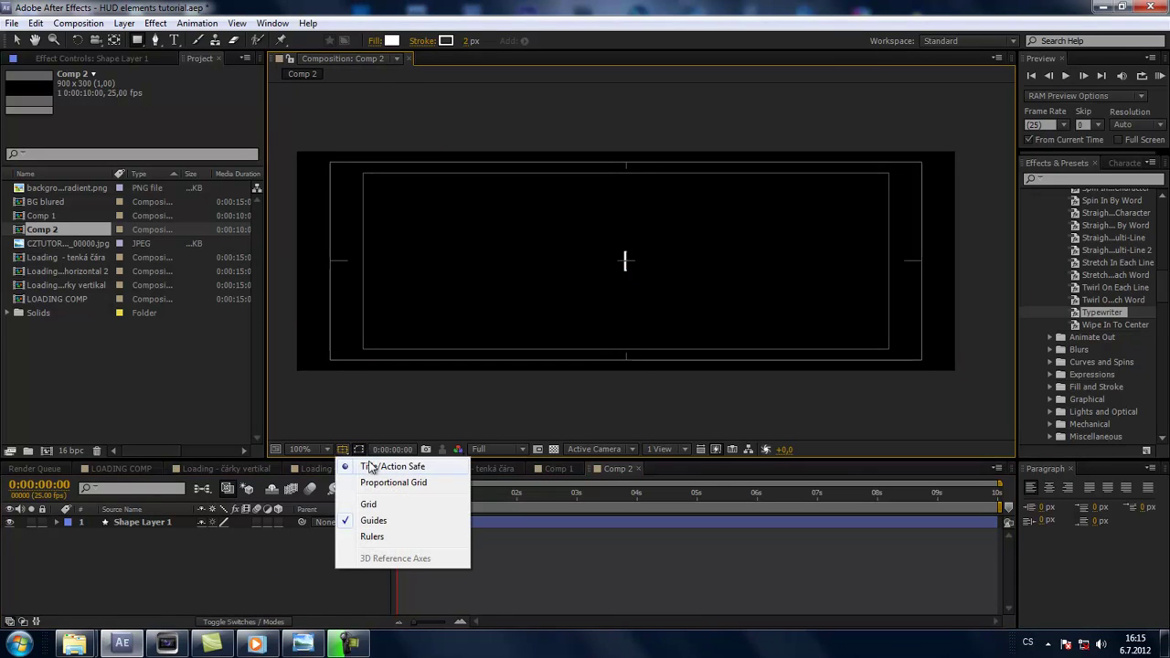
pyautogui.click(368, 471)
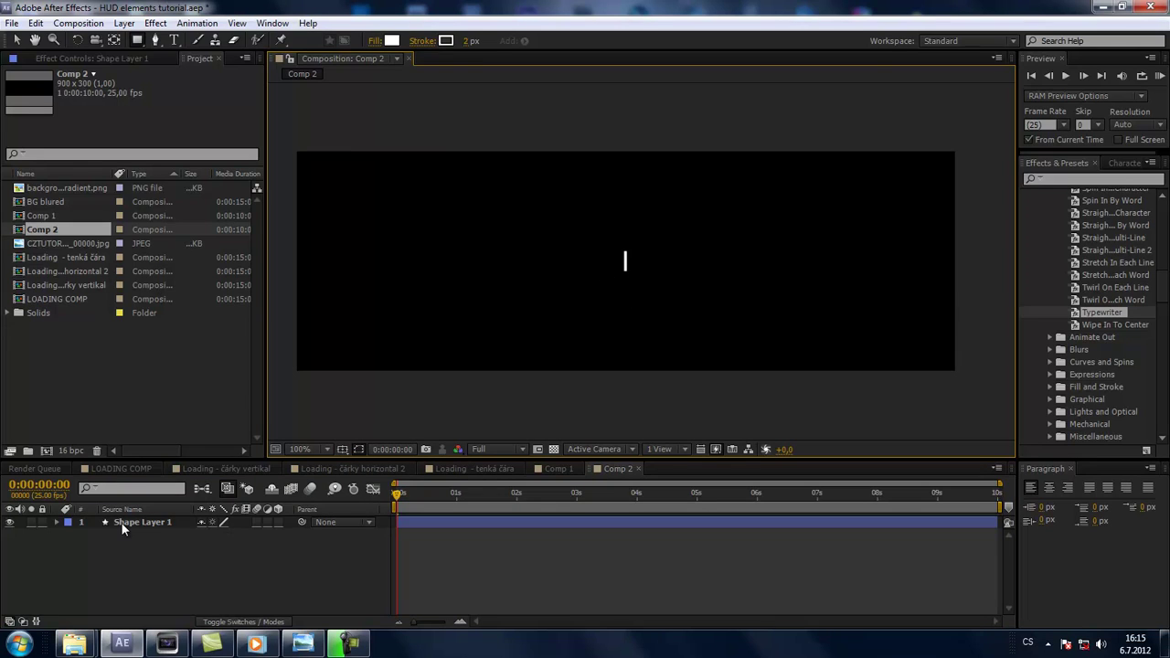
# Step: Scrub through the reference 'Loading - čárky vertikal' animation, then return to Comp 2
pyautogui.click(229, 470)
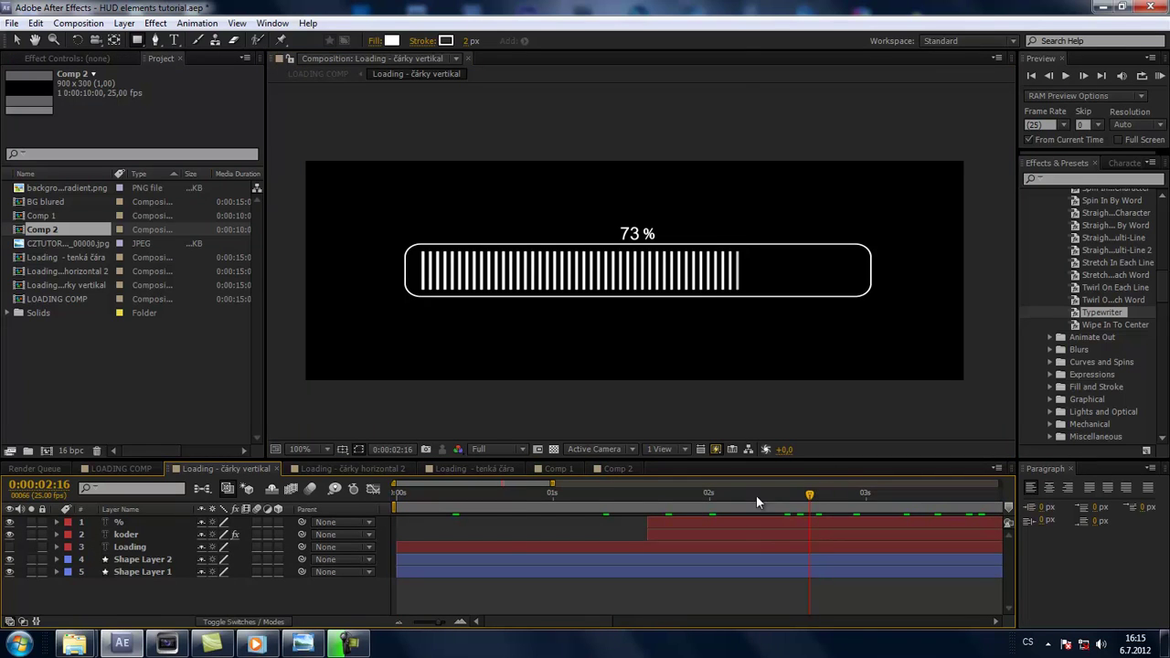
pyautogui.moveTo(553, 501); pyautogui.dragTo(790, 495)
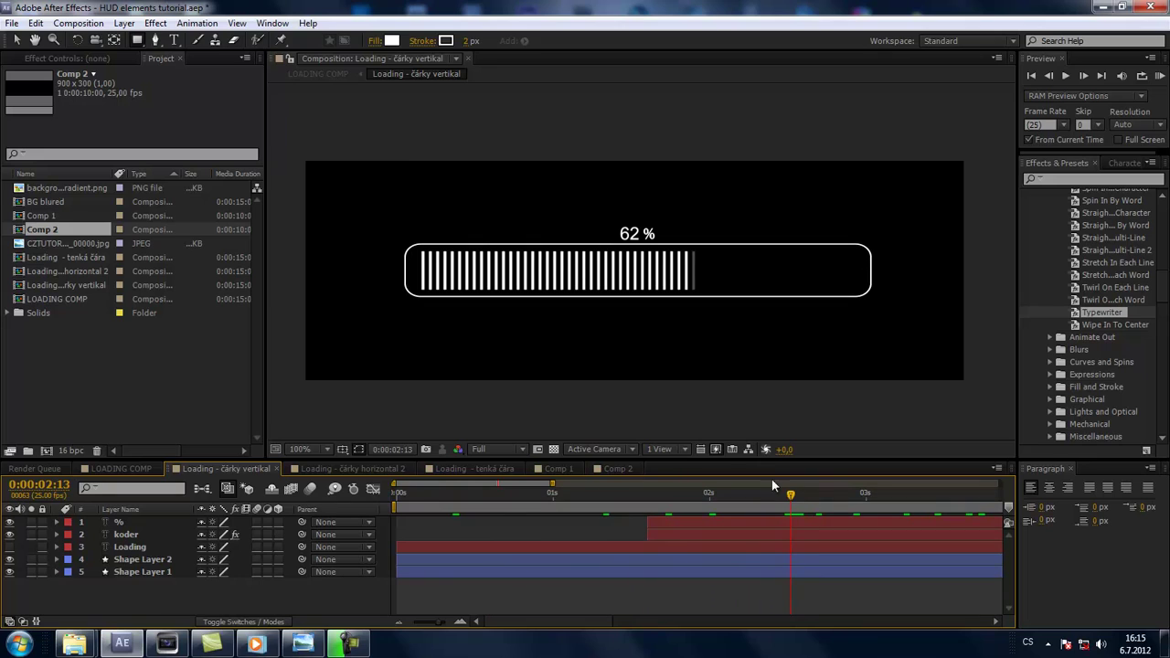
pyautogui.click(617, 470)
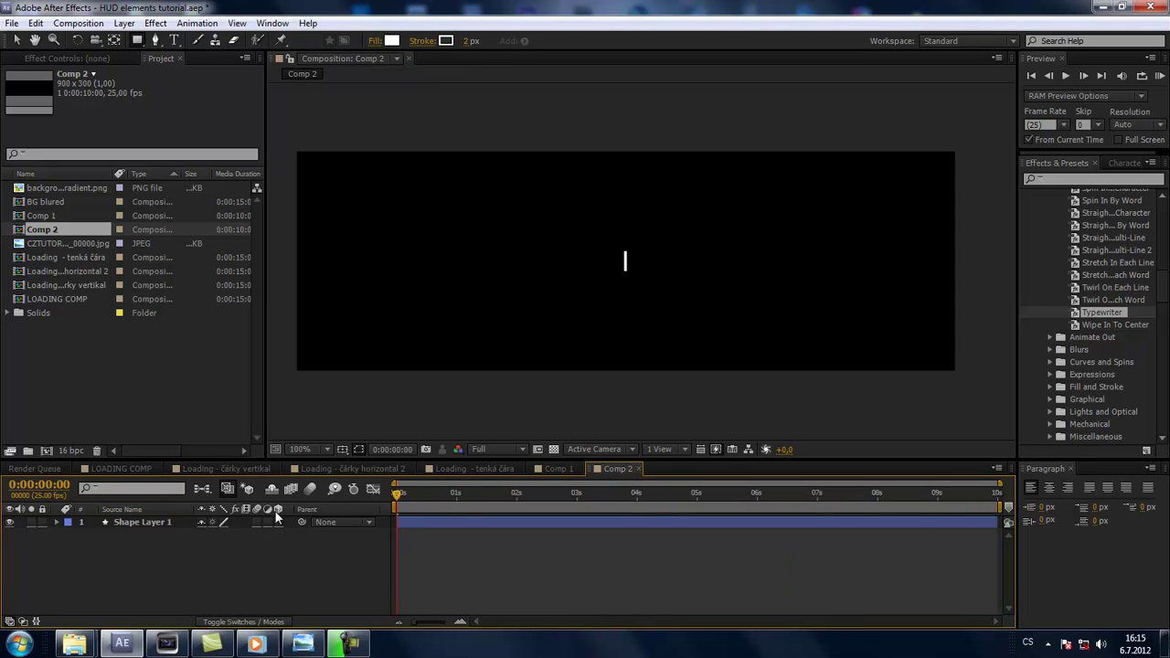
# Step: Add a Repeater to Shape Layer 1 and set its Copies to 60
pyautogui.click(129, 524)
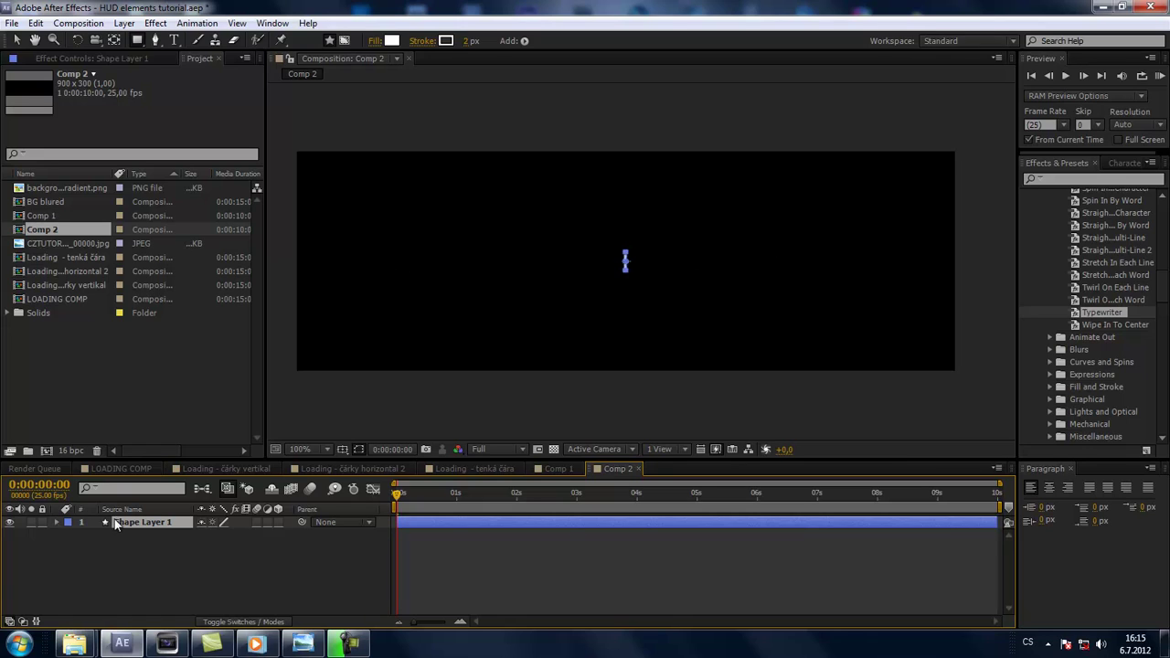
pyautogui.click(56, 521)
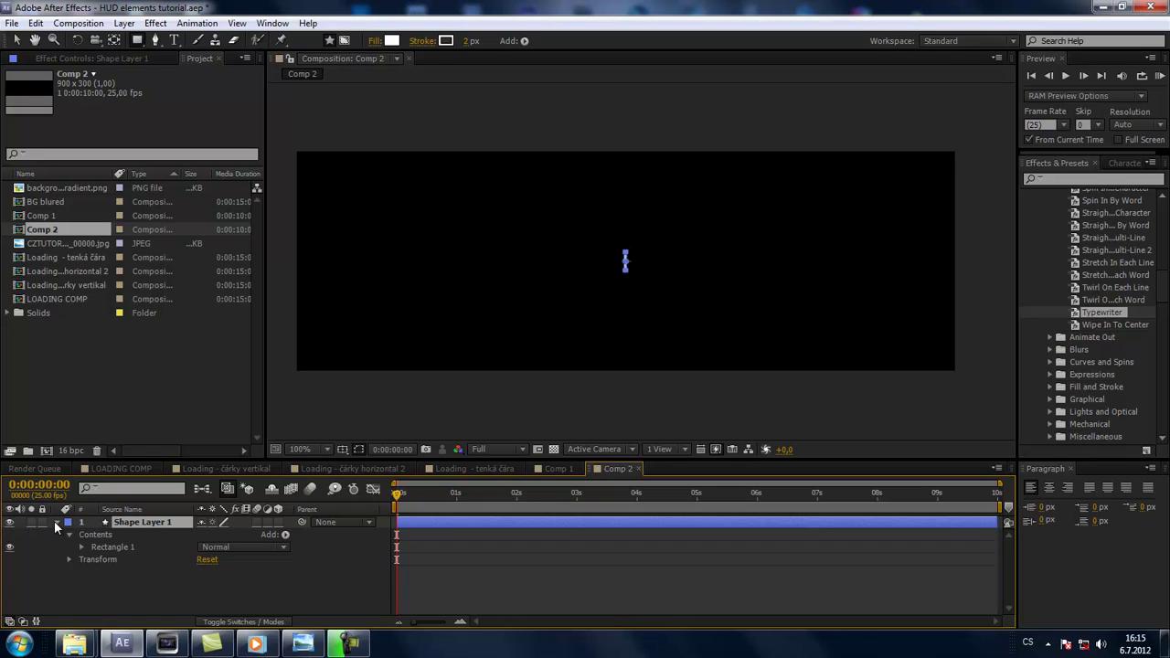
pyautogui.click(286, 534)
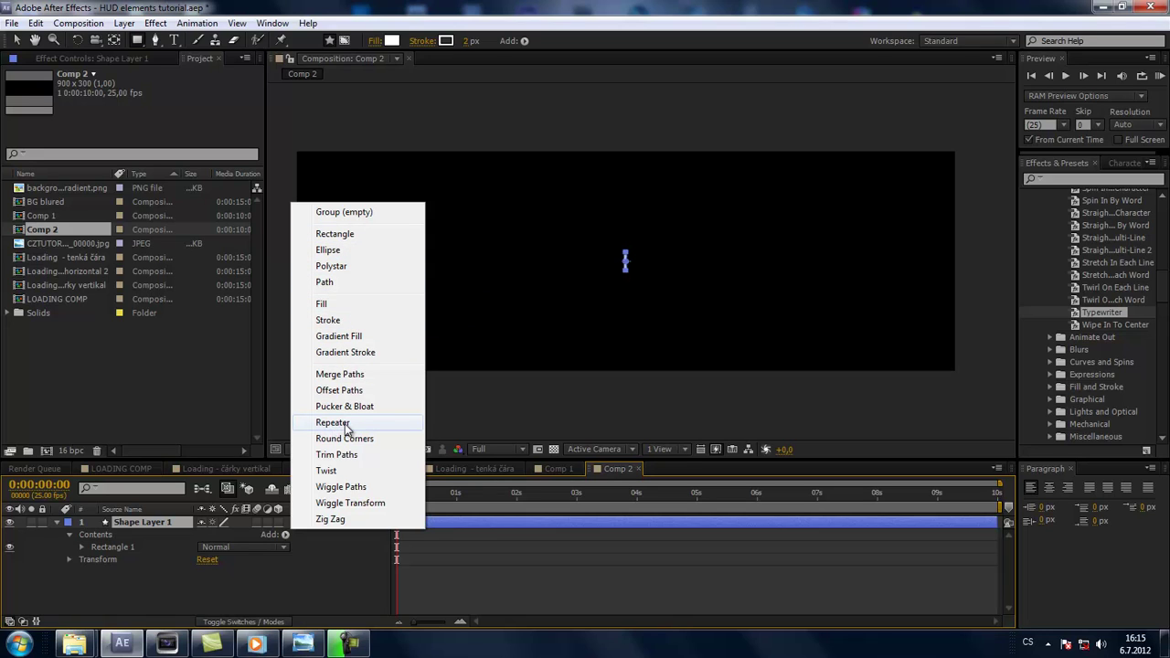
pyautogui.click(333, 424)
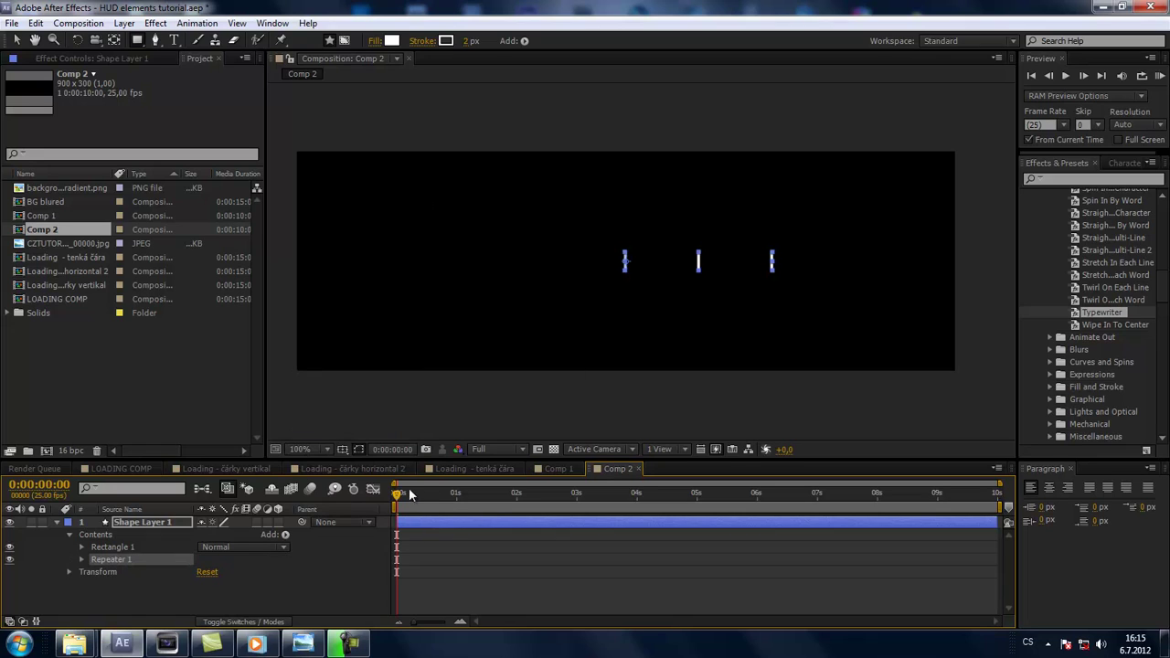
pyautogui.click(82, 560)
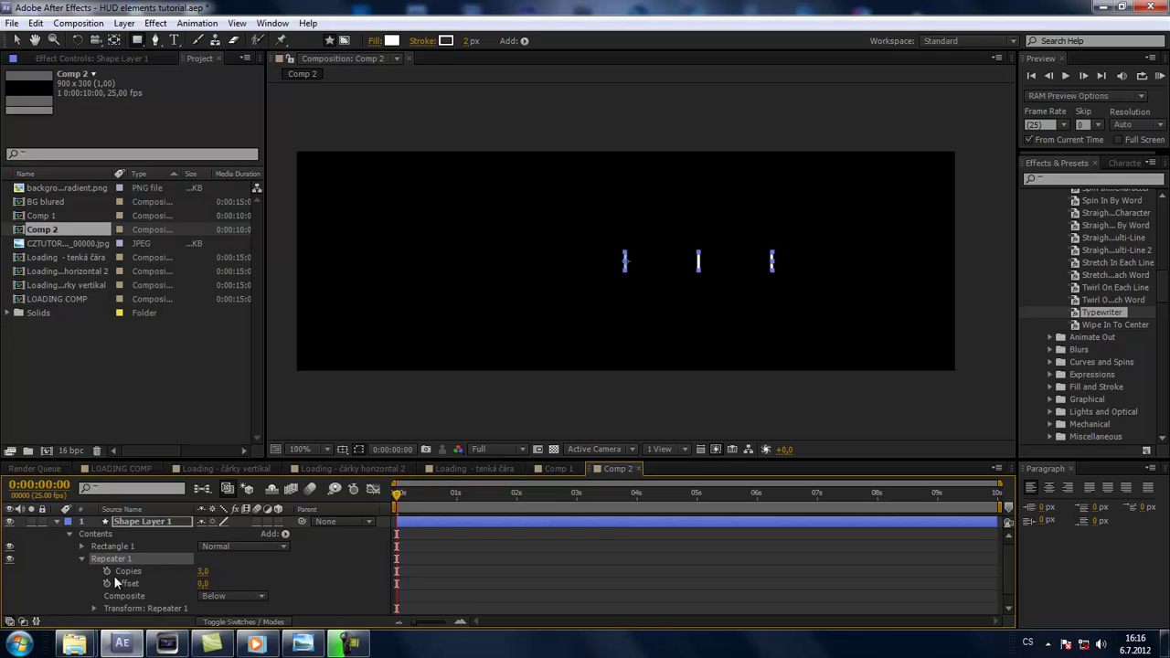
pyautogui.moveTo(202, 571); pyautogui.dragTo(254, 594)
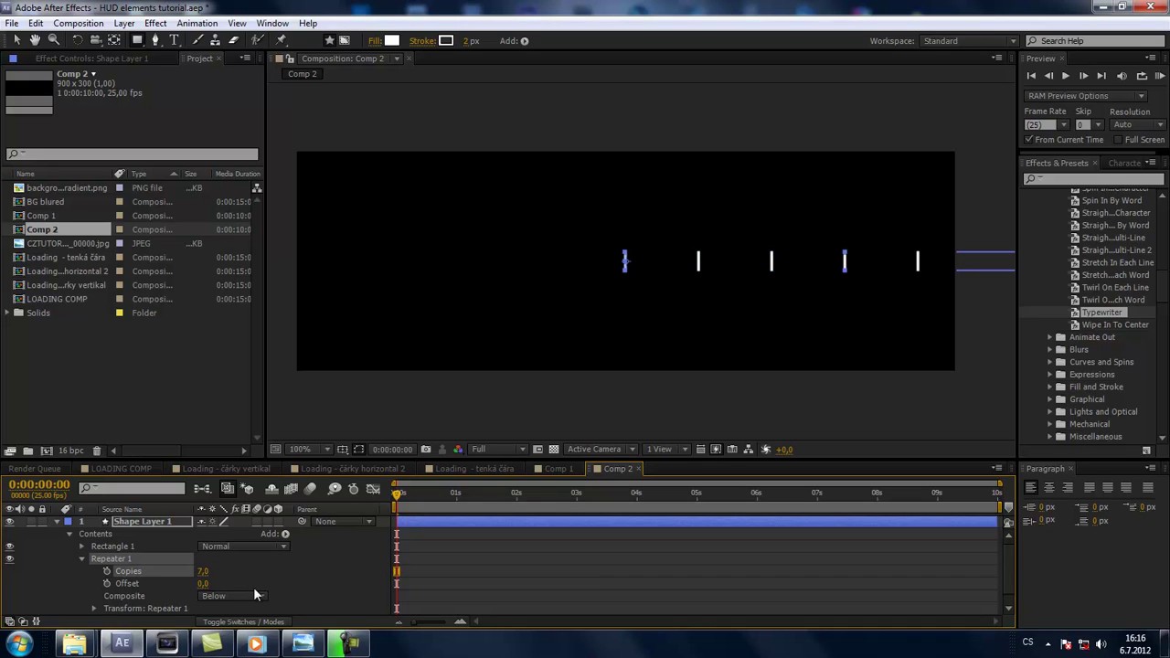
pyautogui.click(203, 571)
pyautogui.write('60')
pyautogui.press('Return')
# Step: Set Repeater 1's Offset to -29 to centre the row of bars
pyautogui.click(232, 568)
pyautogui.scroll(-1, 762, 227)
pyautogui.scroll(-1, 734, 287)
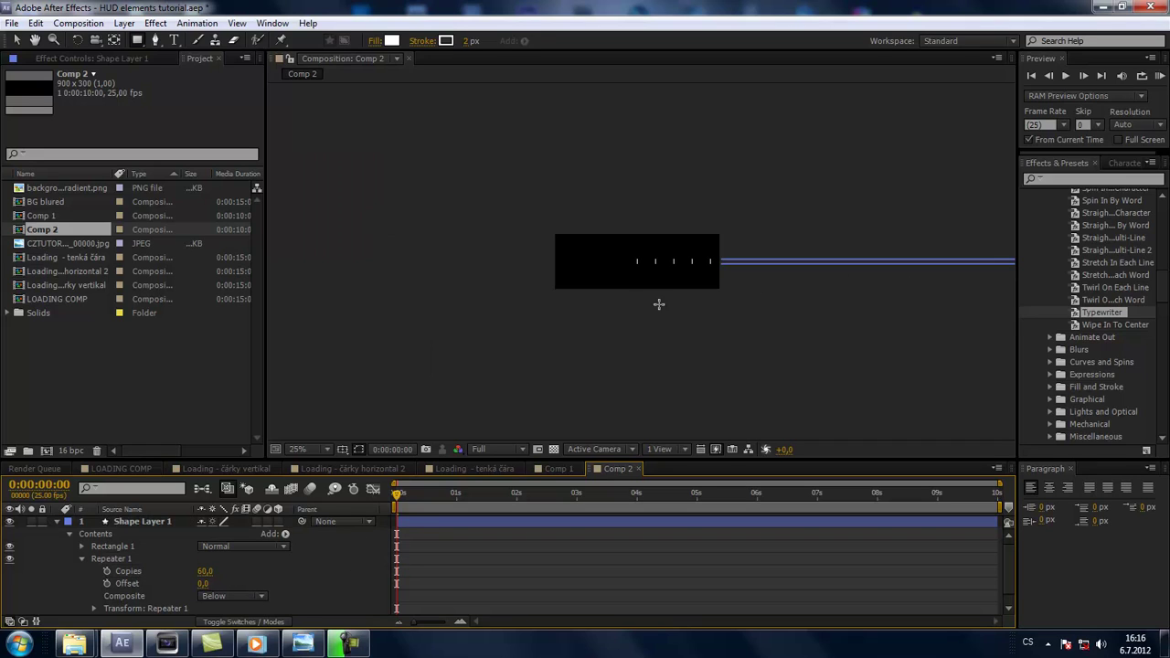
pyautogui.scroll(2, 659, 303)
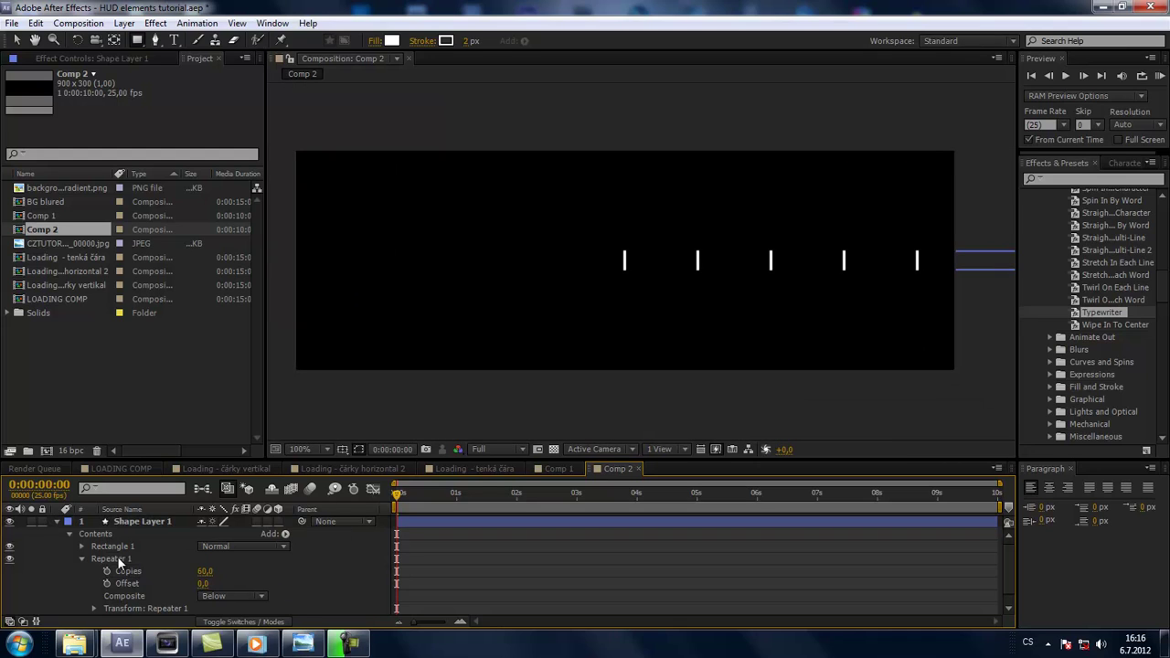
pyautogui.click(114, 559)
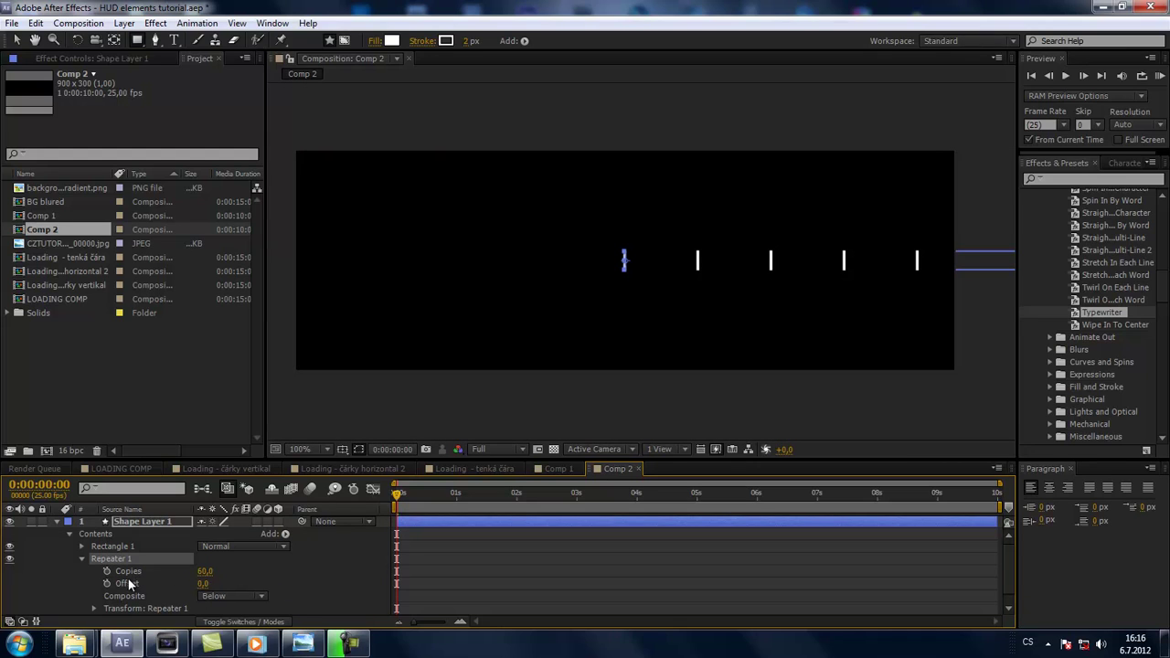
pyautogui.moveTo(204, 585); pyautogui.dragTo(190, 585)
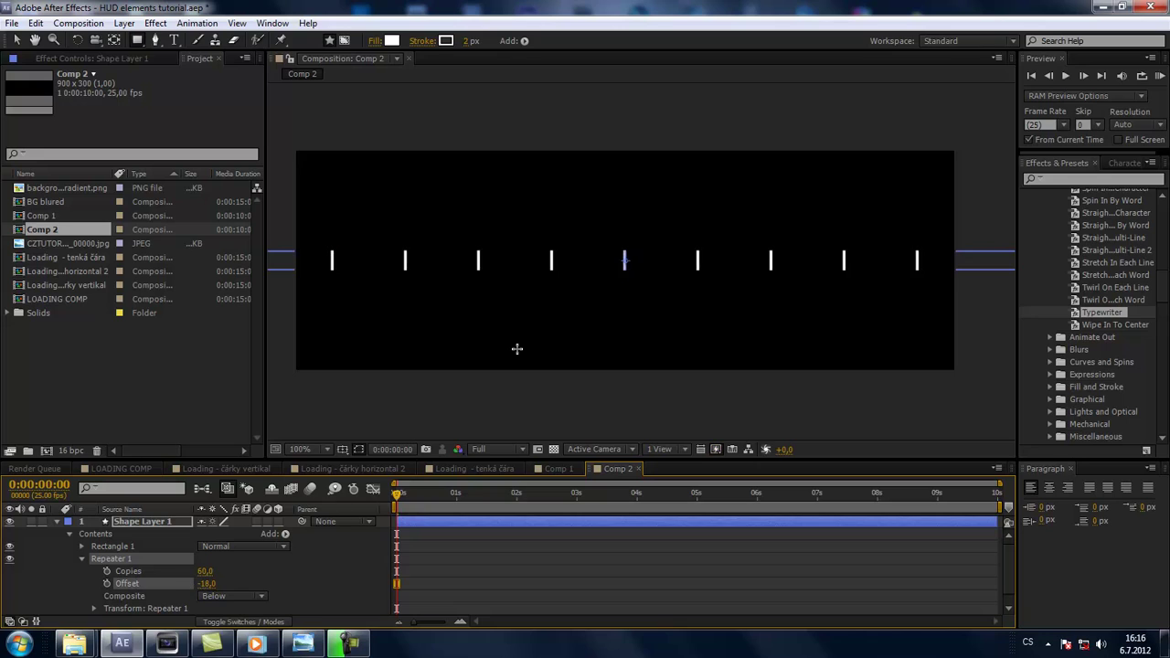
pyautogui.scroll(-1, 610, 311)
pyautogui.scroll(-1, 610, 311)
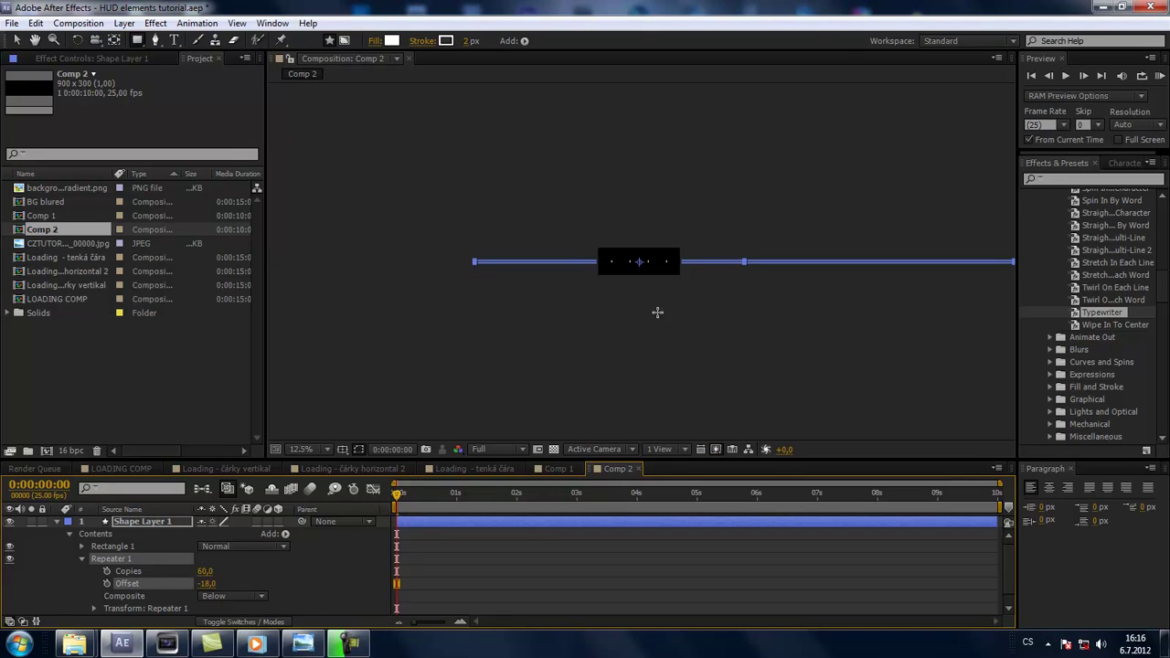
pyautogui.scroll(-1, 758, 262)
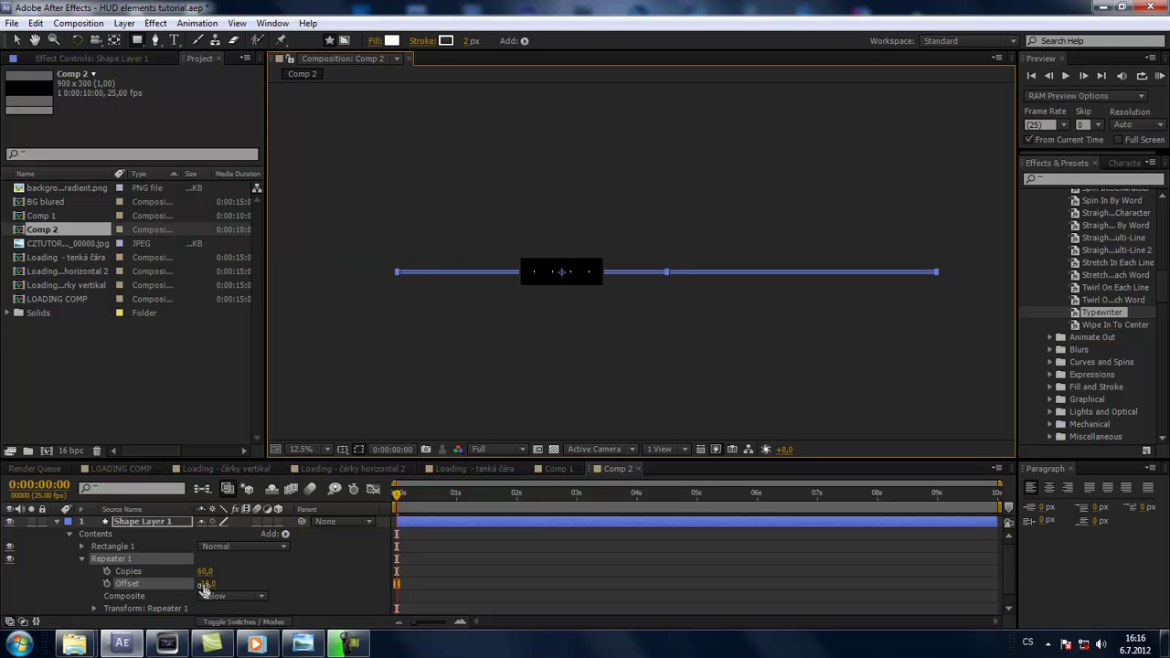
pyautogui.moveTo(207, 584); pyautogui.dragTo(196, 583)
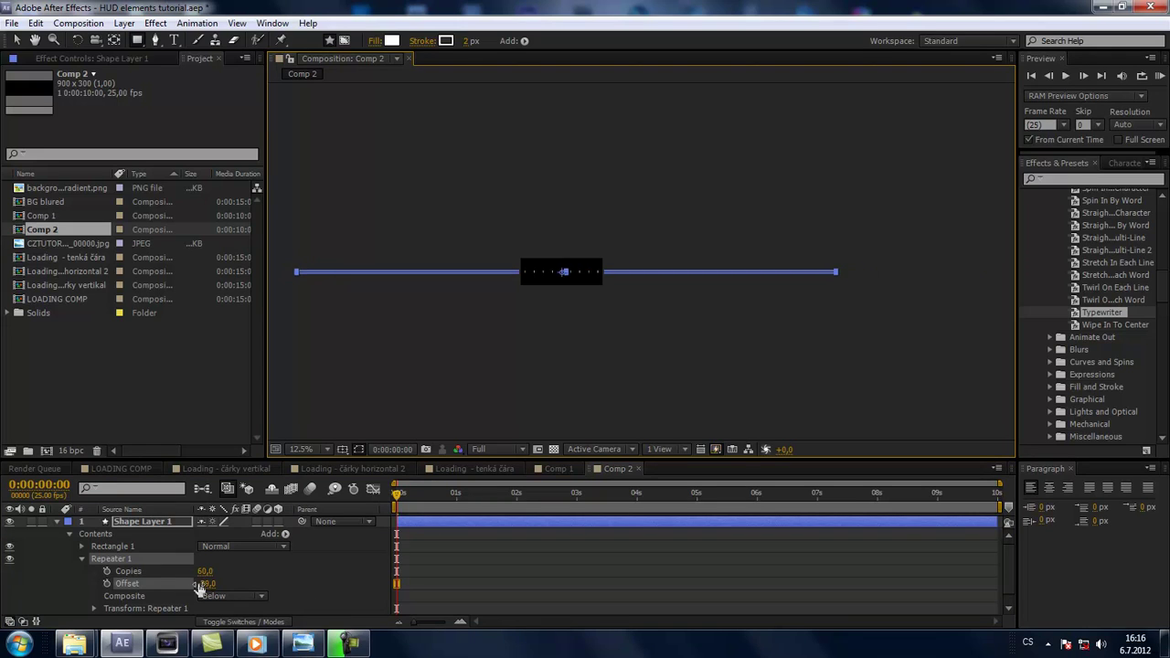
pyautogui.scroll(1, 556, 277)
pyautogui.scroll(1, 530, 337)
pyautogui.scroll(3, 585, 332)
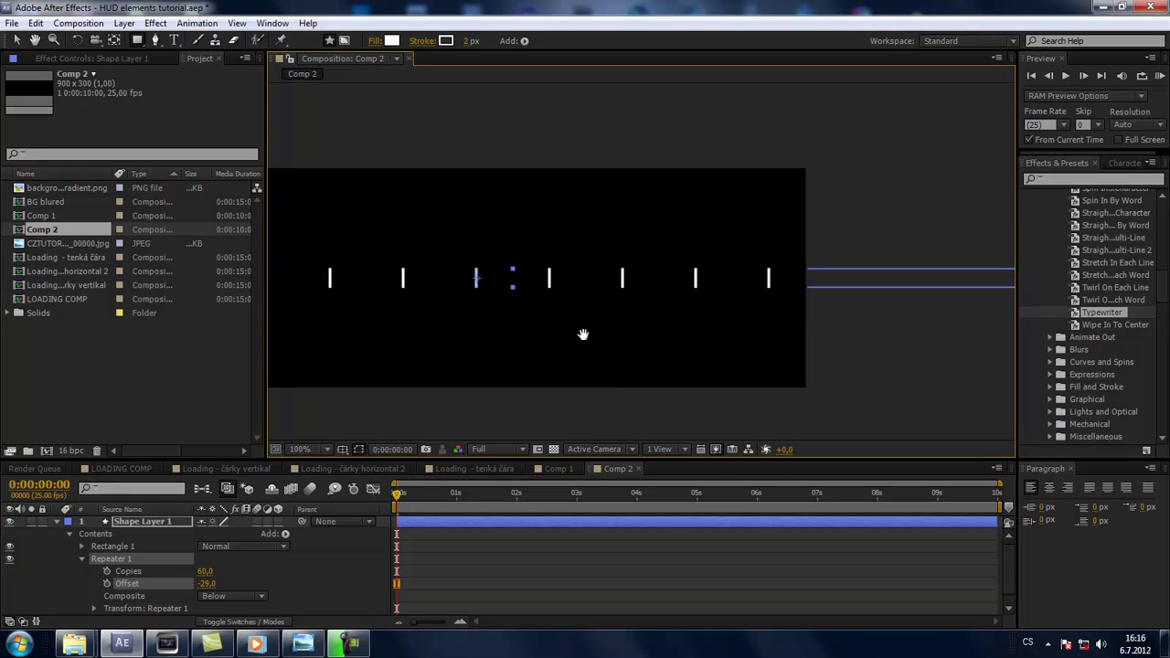
pyautogui.scroll(-2, 641, 280)
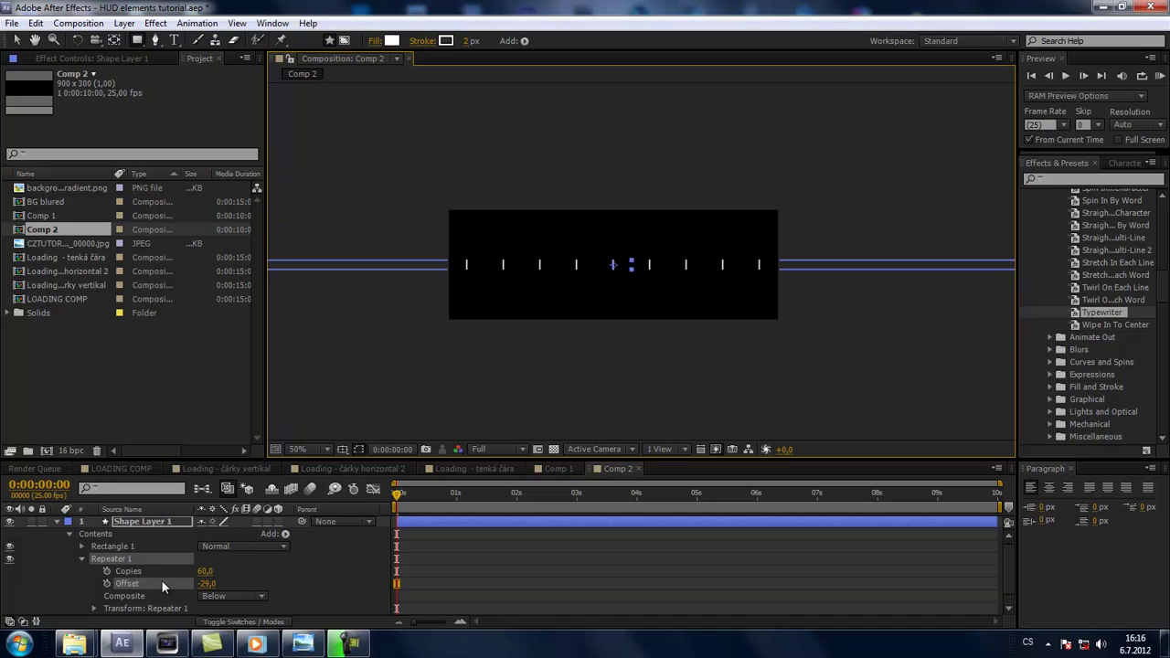
pyautogui.scroll(-1, 161, 579)
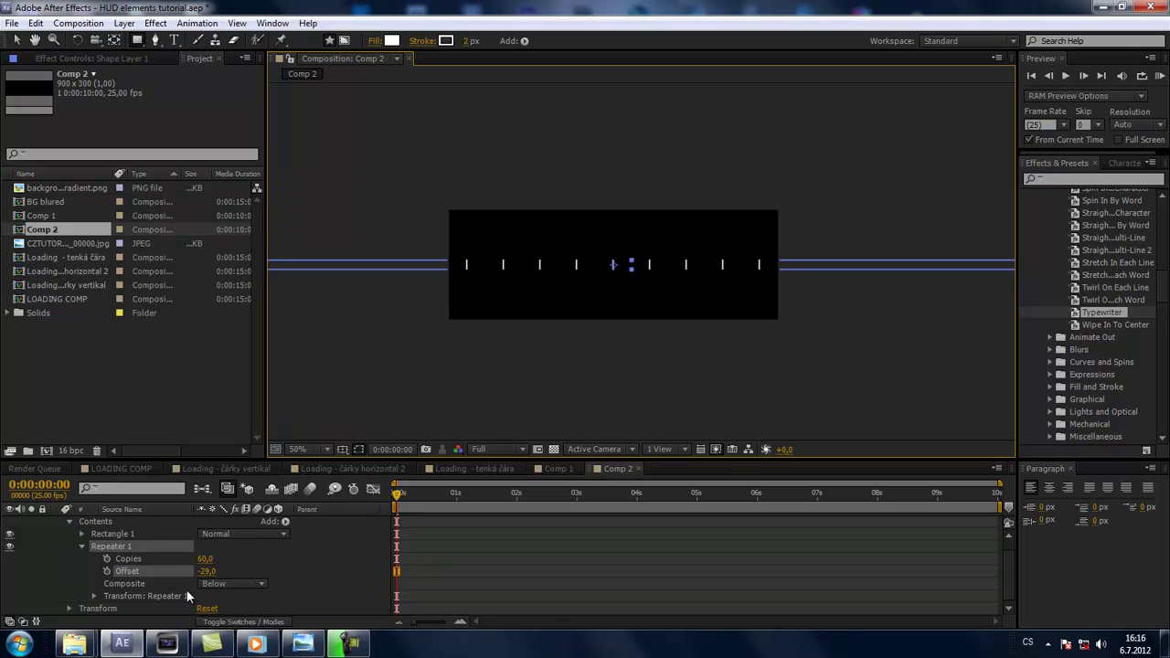
# Step: Set Repeater 1's transform Position to 7,0 so the 60 bars sit close together
pyautogui.click(93, 595)
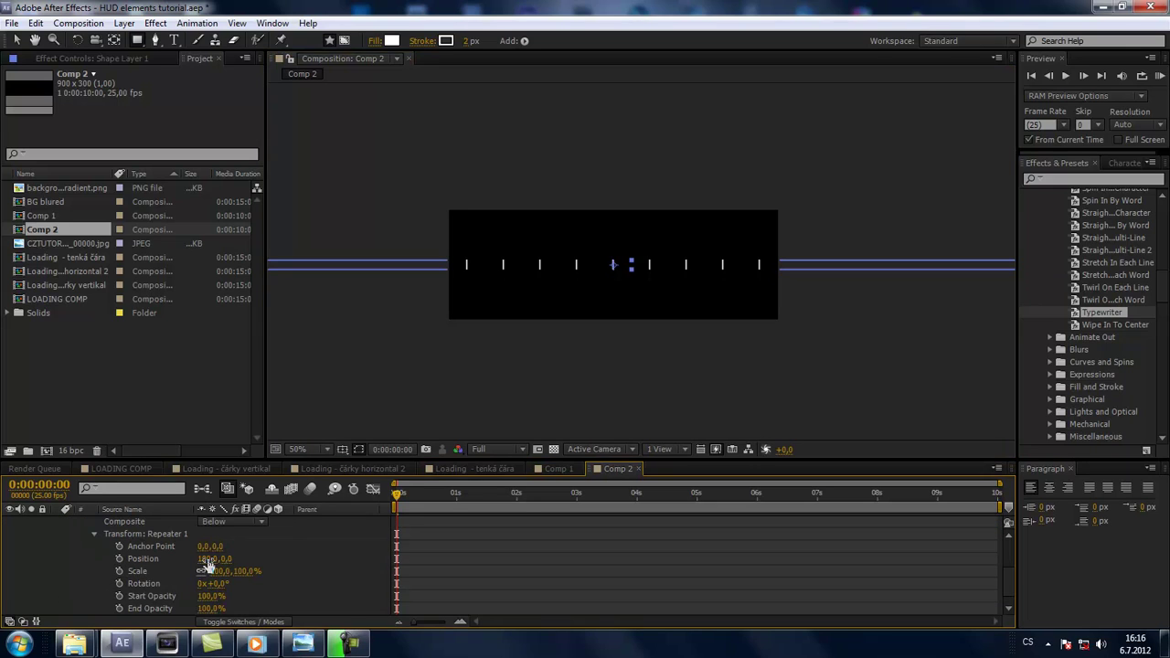
pyautogui.moveTo(203, 558); pyautogui.dragTo(143, 563)
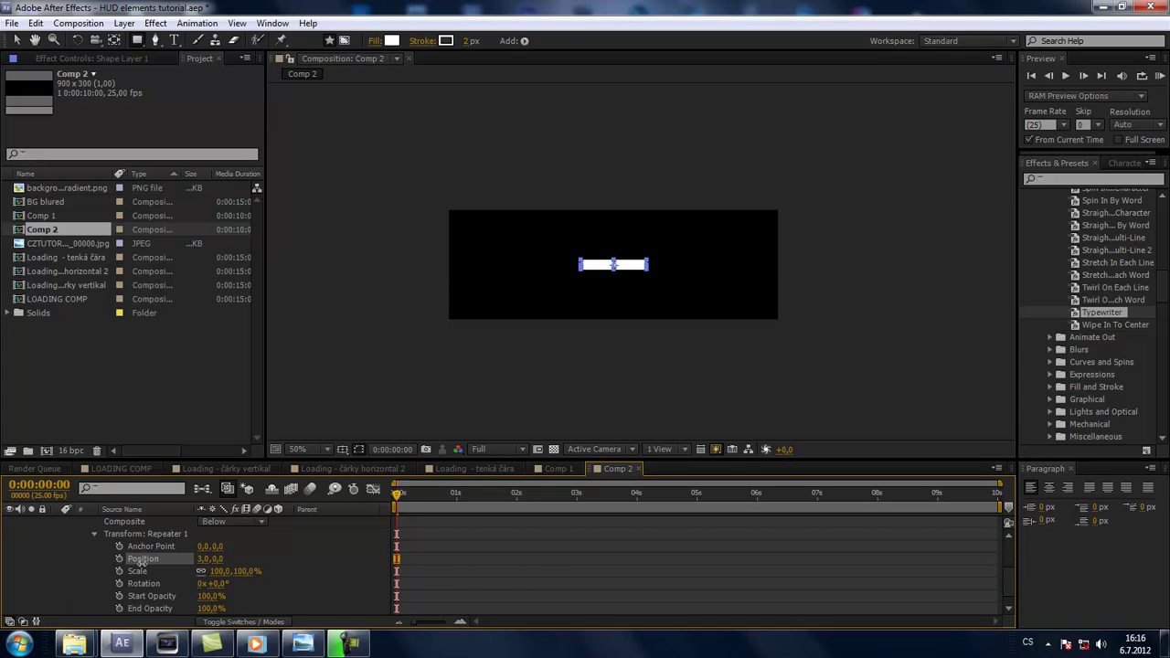
pyautogui.scroll(3, 514, 326)
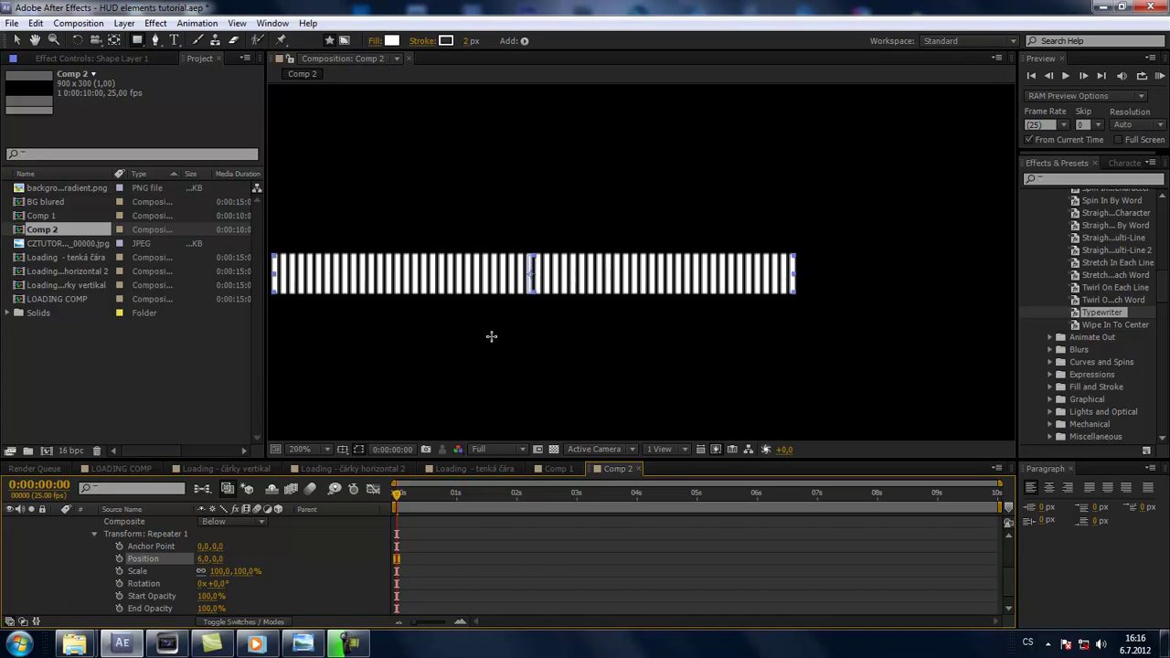
pyautogui.scroll(1, 491, 335)
pyautogui.scroll(-2, 566, 330)
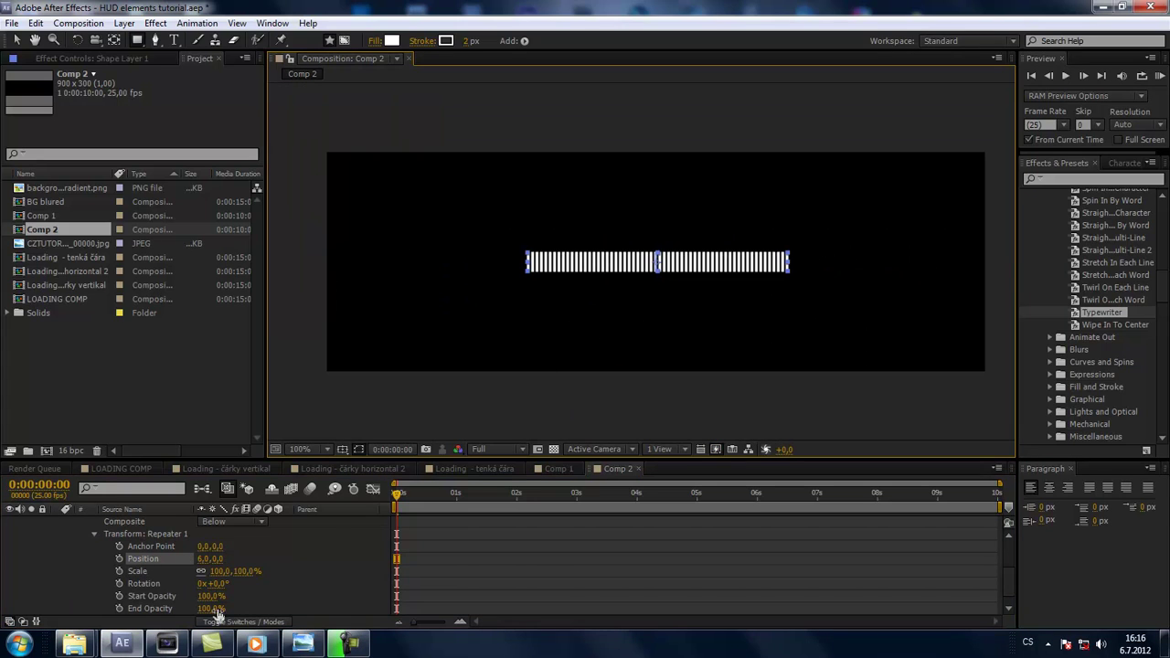
pyautogui.click(205, 559)
pyautogui.write('7')
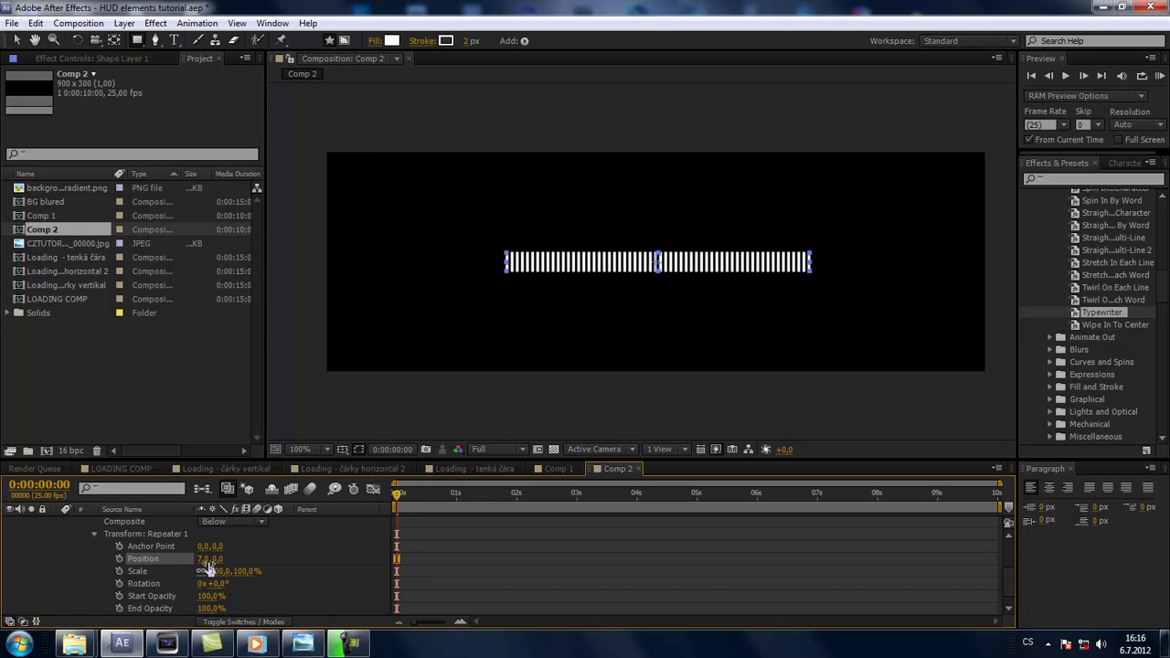
pyautogui.press('Return')
pyautogui.scroll(-1, 626, 283)
pyautogui.scroll(1, 626, 282)
pyautogui.scroll(1, 585, 311)
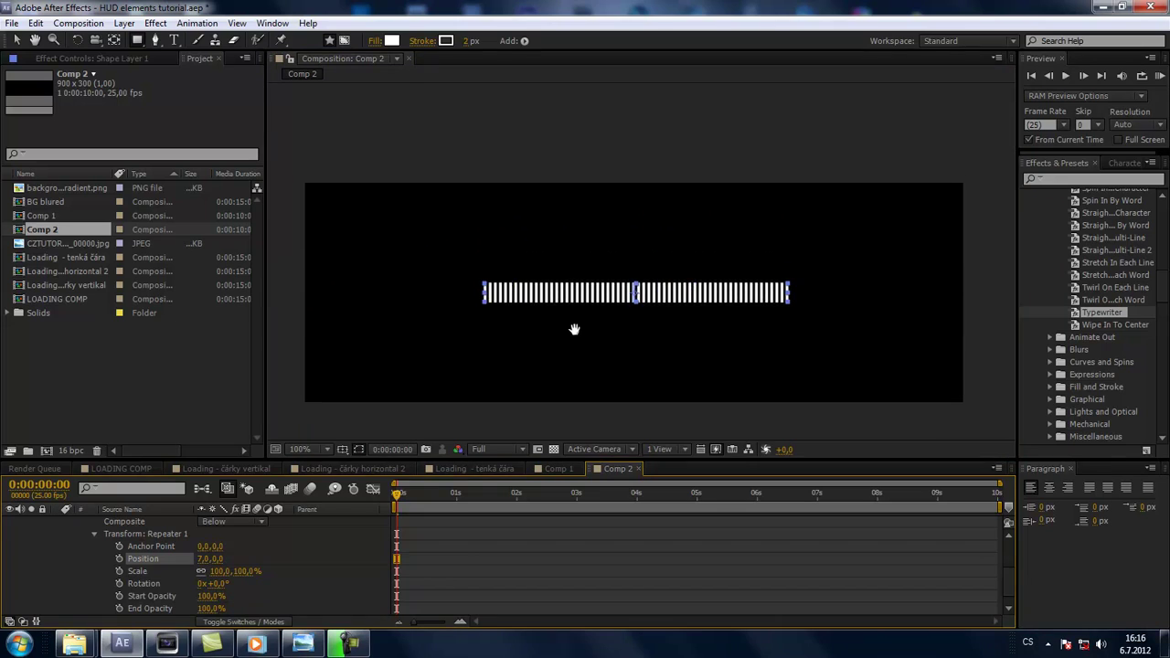
pyautogui.scroll(1, 576, 338)
pyautogui.scroll(-1, 581, 356)
pyautogui.scroll(1, 593, 338)
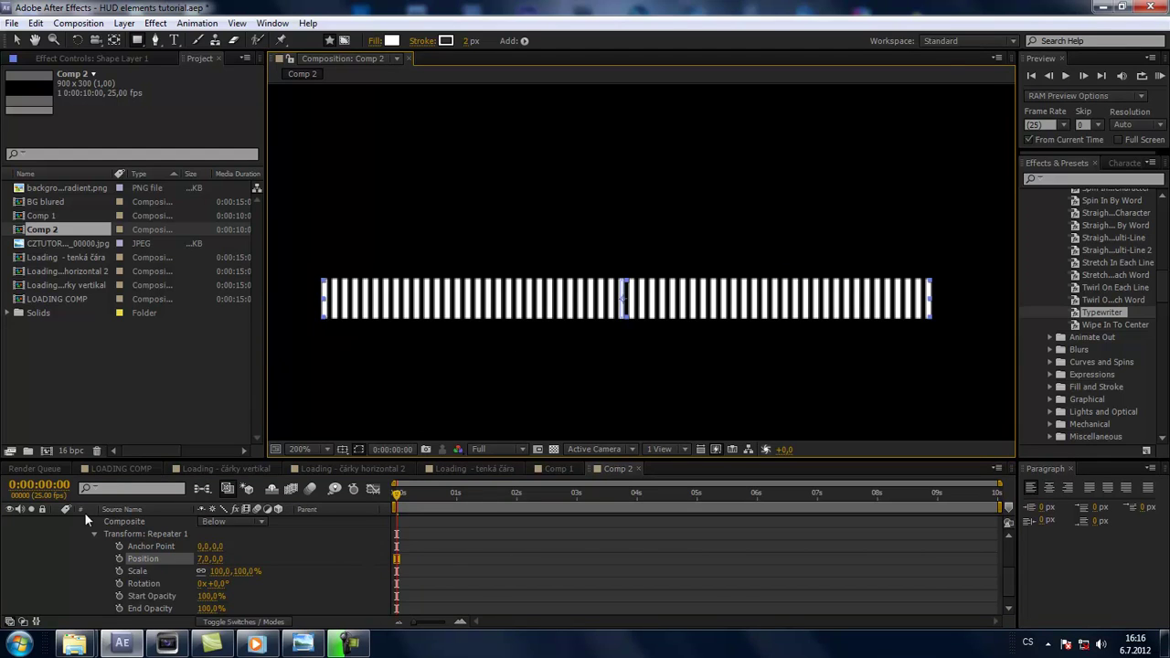
pyautogui.scroll(3, 130, 580)
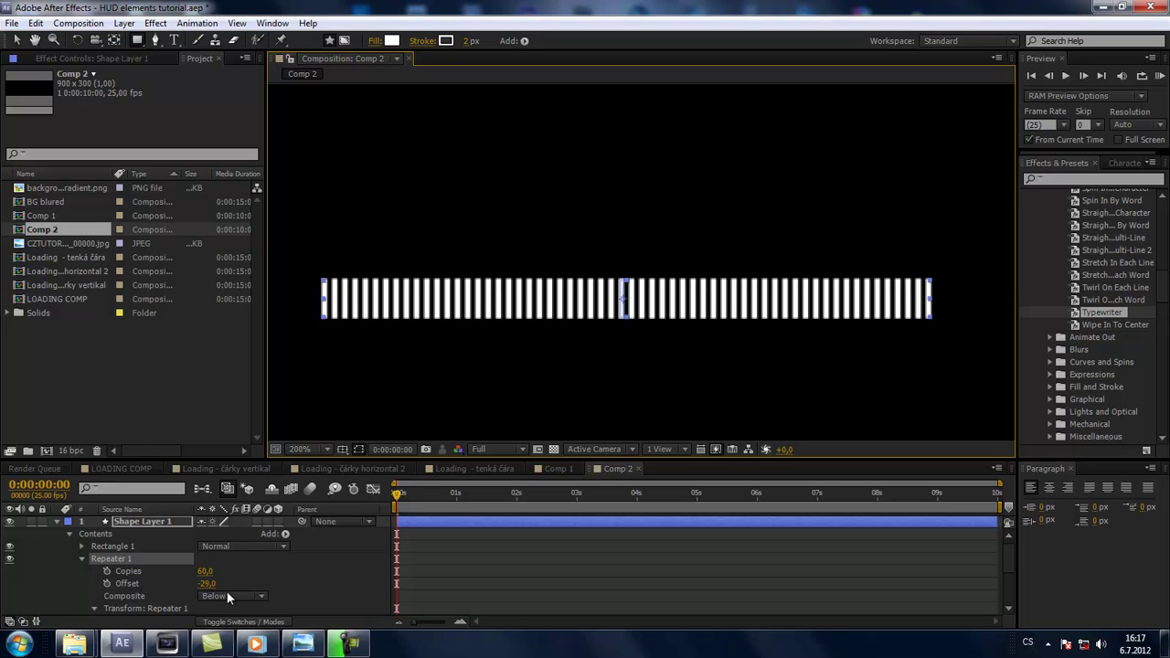
# Step: Keyframe Repeater Copies from 0 at frame 0 to 60 at two seconds
pyautogui.click(107, 571)
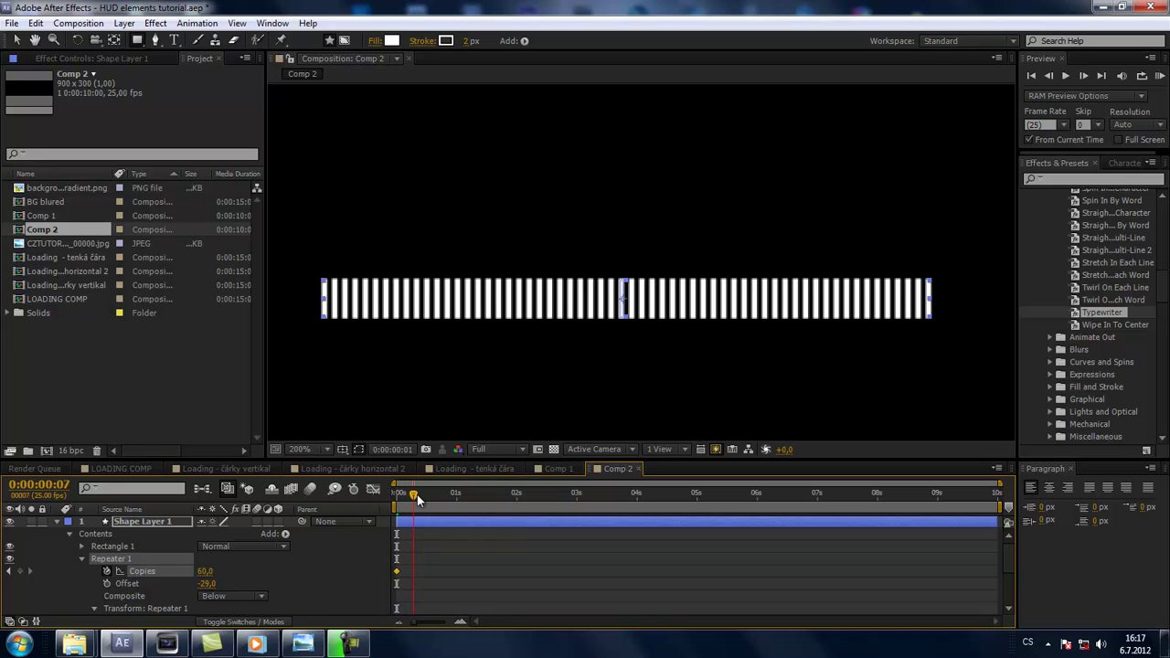
pyautogui.click(202, 571)
pyautogui.write('0')
pyautogui.press('Return')
pyautogui.moveTo(398, 494); pyautogui.dragTo(521, 506)
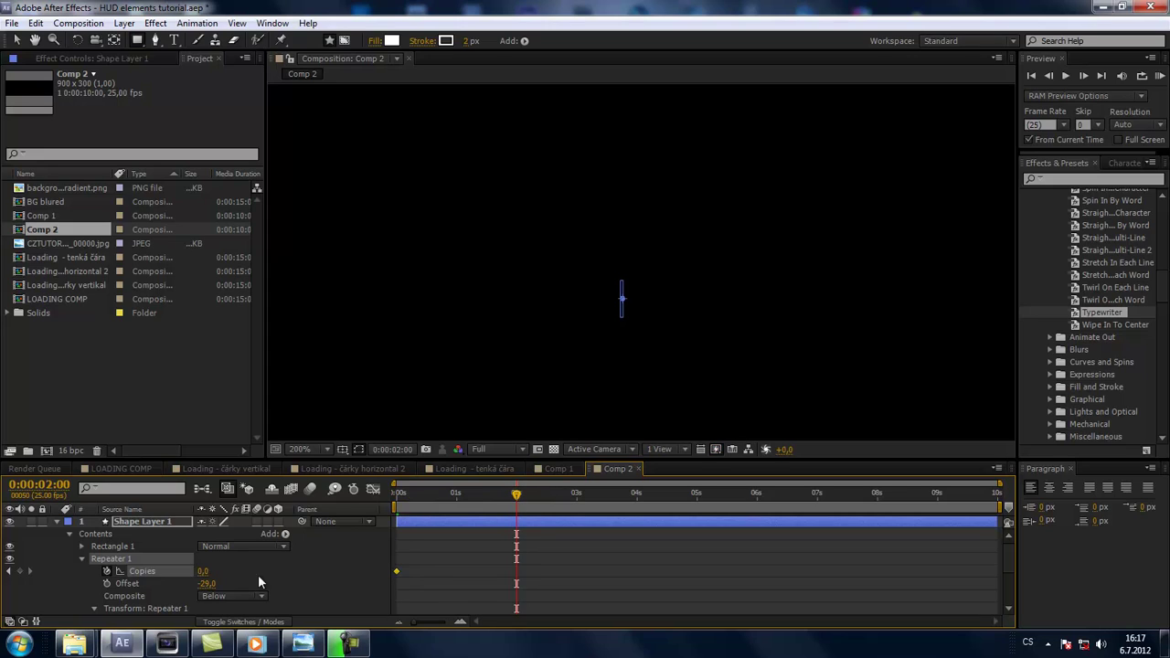
pyautogui.click(206, 571)
pyautogui.write('60')
pyautogui.press('Return')
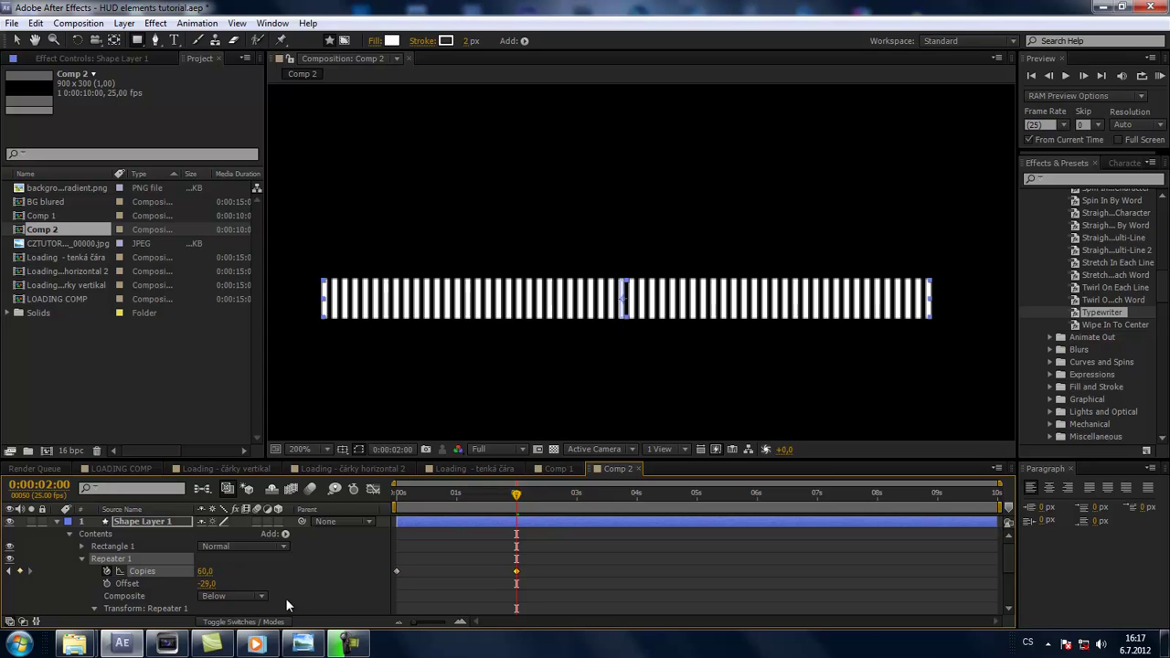
# Step: Collapse Repeater 1 and scrub the timeline to preview the bars building up
pyautogui.moveTo(502, 495)
pyautogui.mouseDown()
pyautogui.moveTo(423, 501)
pyautogui.moveTo(514, 501)
pyautogui.mouseUp()
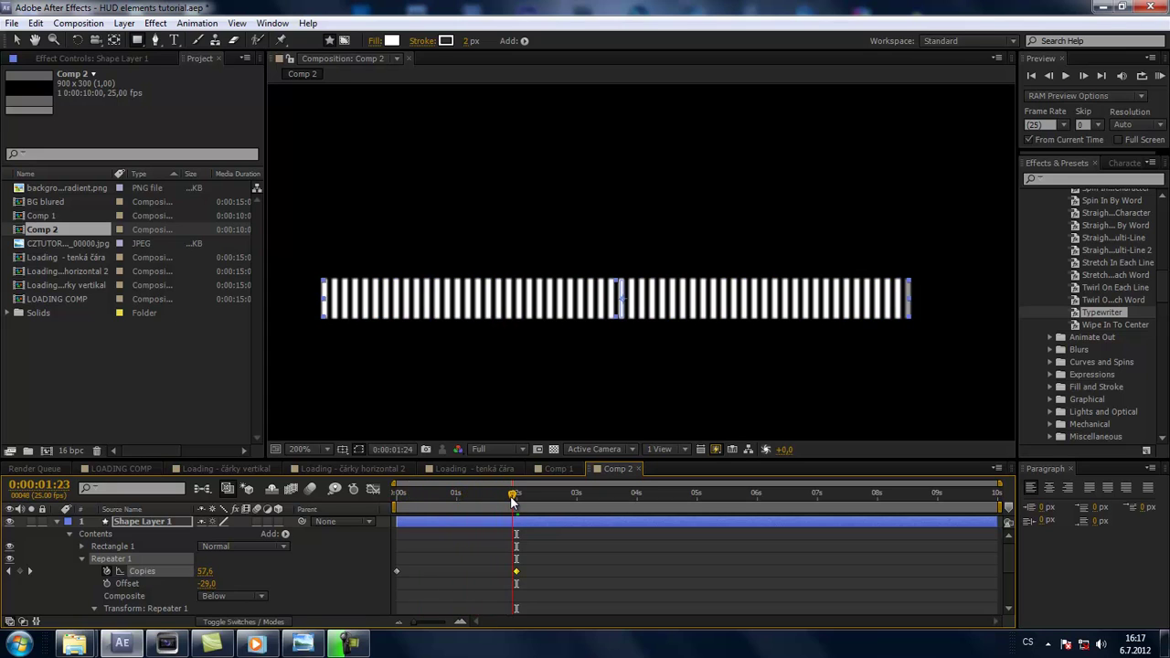
pyautogui.scroll(-1, 690, 376)
pyautogui.scroll(1, 640, 384)
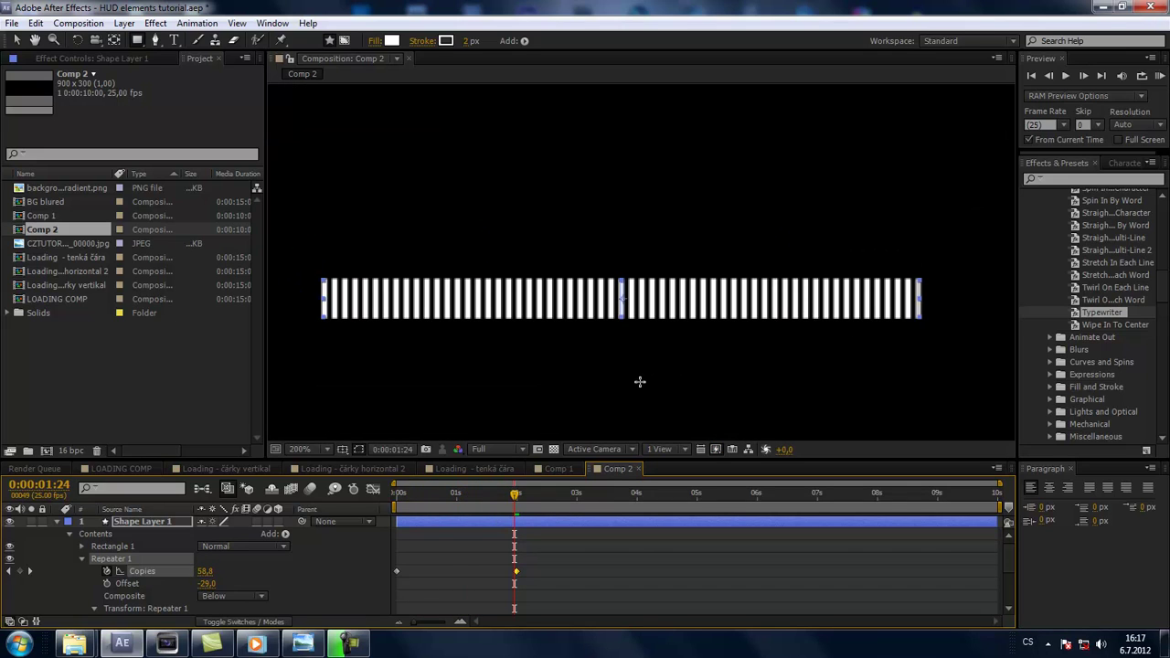
pyautogui.click(82, 559)
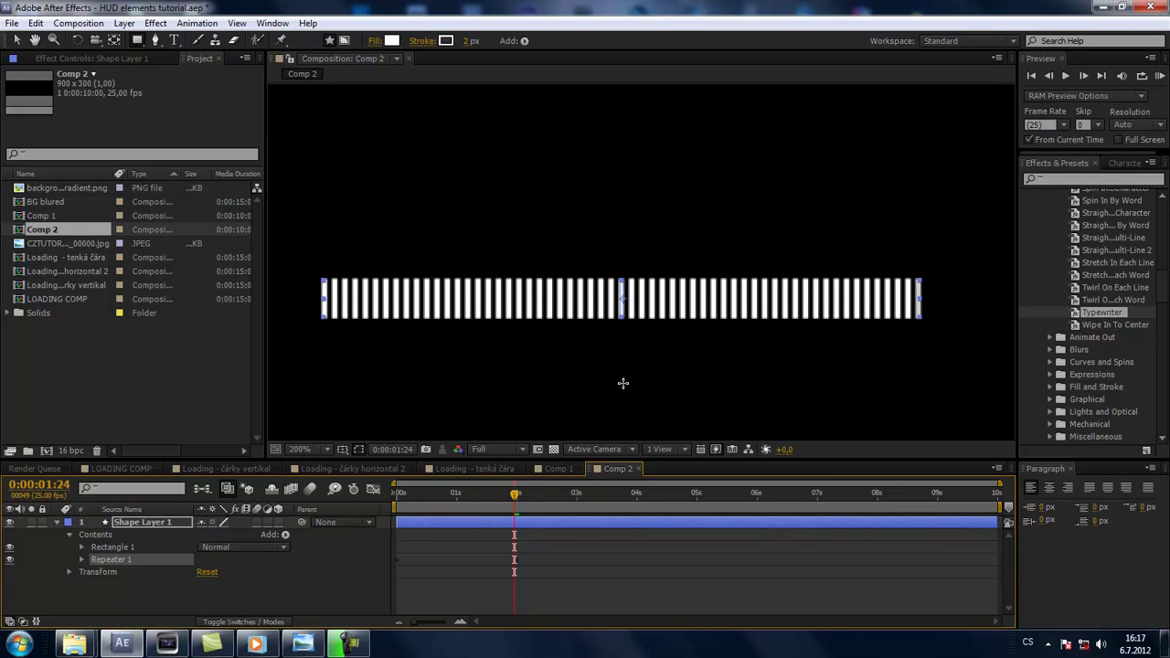
pyautogui.moveTo(512, 496)
pyautogui.mouseDown()
pyautogui.moveTo(425, 510)
pyautogui.moveTo(502, 491)
pyautogui.moveTo(480, 491)
pyautogui.mouseUp()
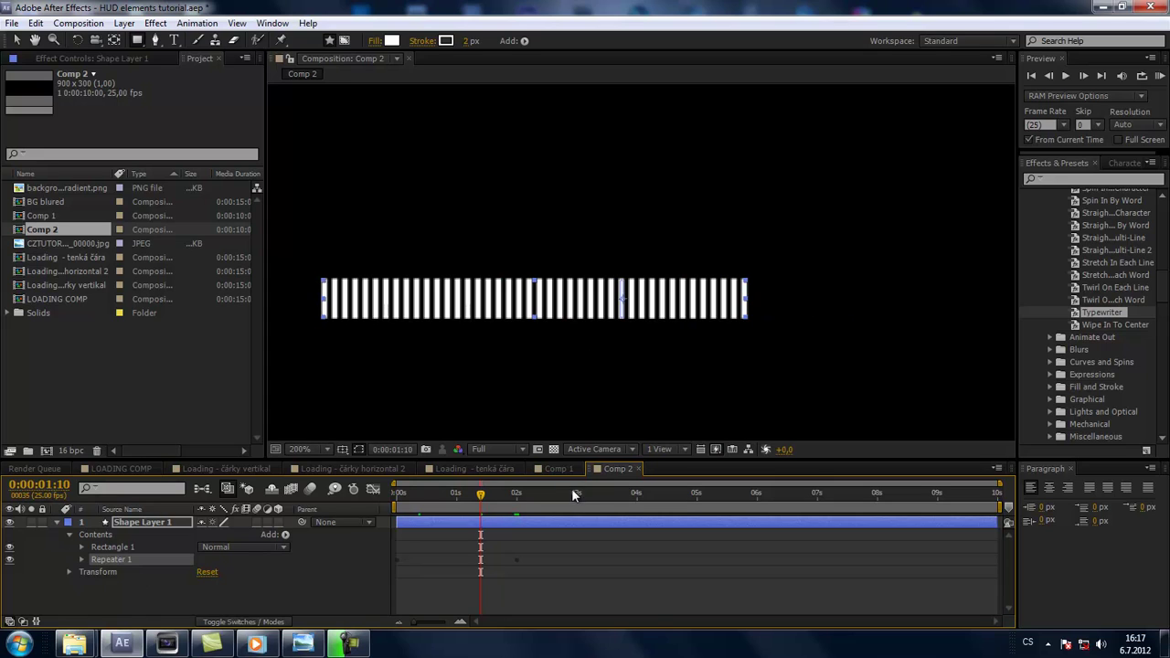
pyautogui.moveTo(487, 493); pyautogui.dragTo(548, 494)
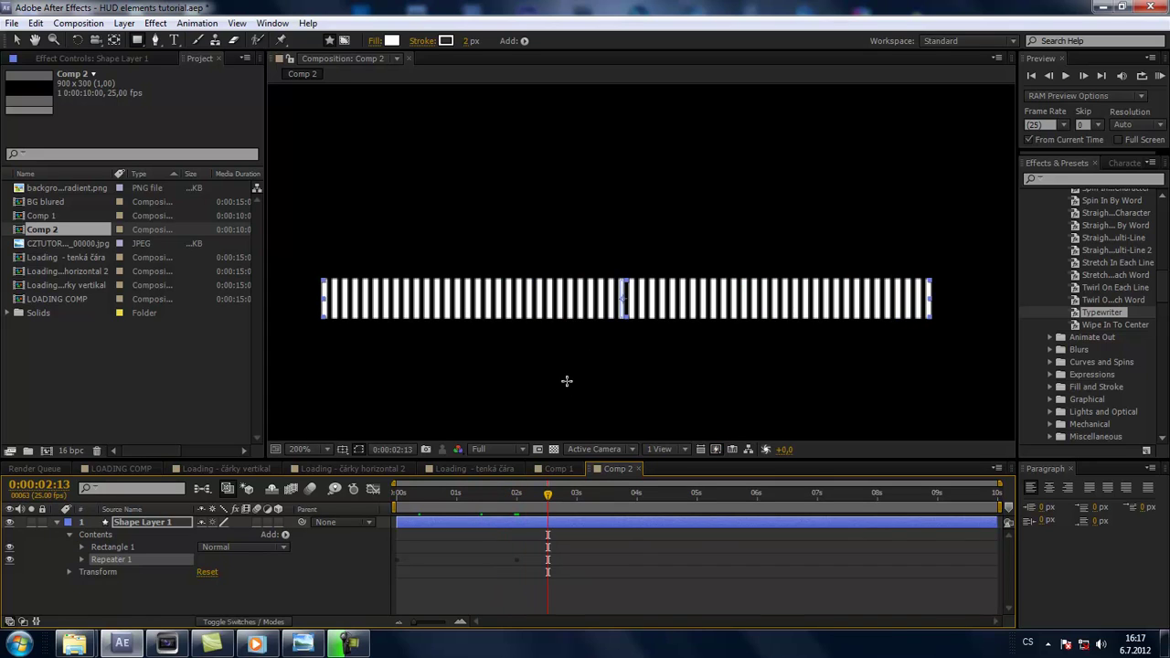
pyautogui.press(',')
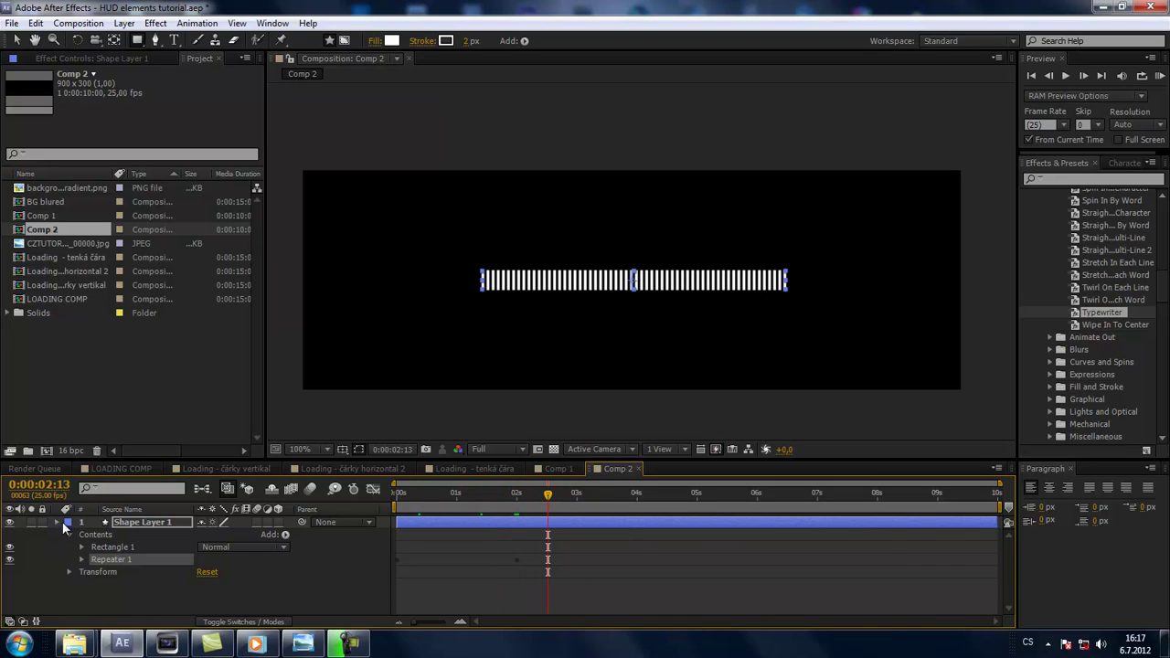
# Step: Collapse and deselect Shape Layer 1, then set the new-shape Fill to None
pyautogui.click(58, 522)
pyautogui.click(117, 570)
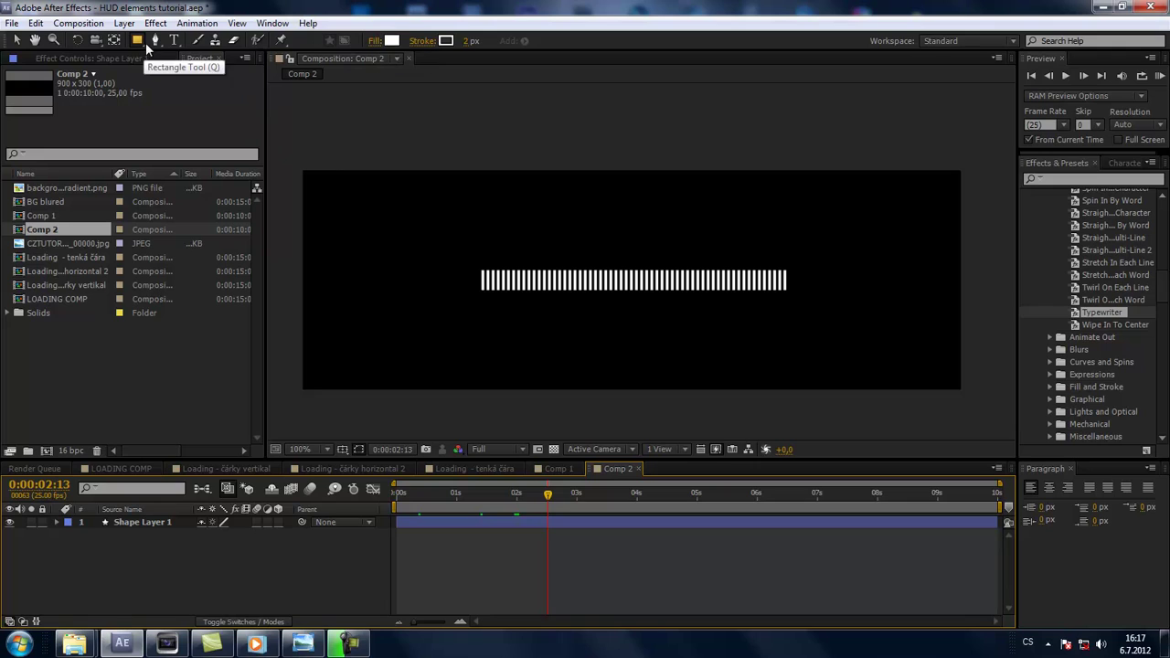
pyautogui.click(375, 42)
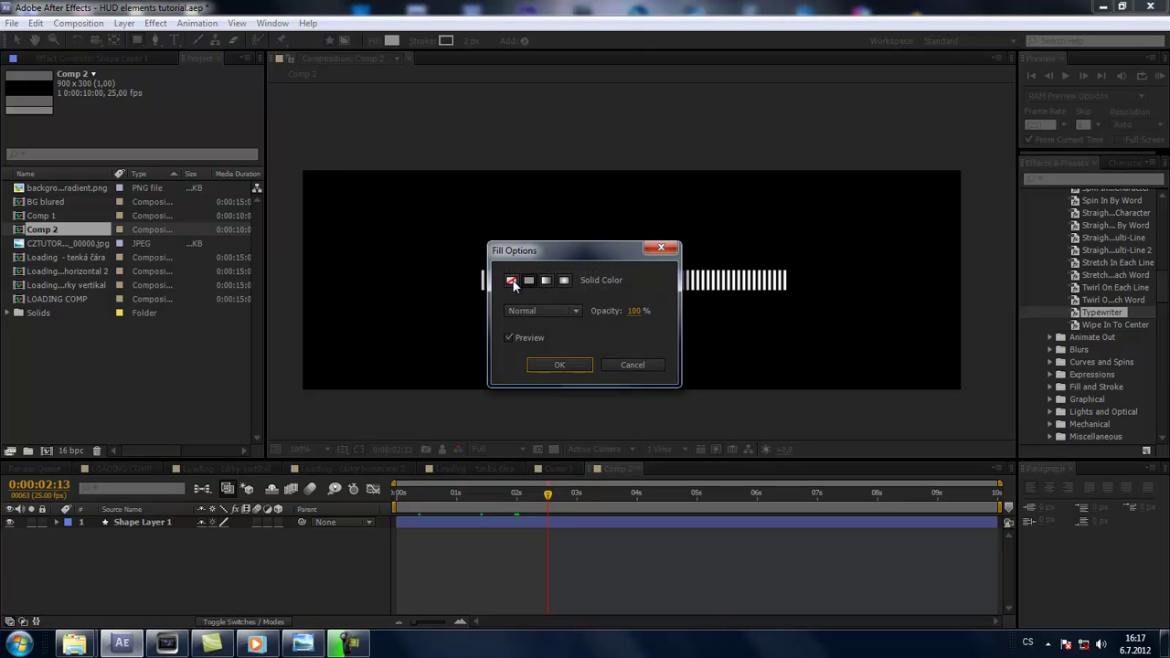
pyautogui.click(511, 279)
pyautogui.click(554, 364)
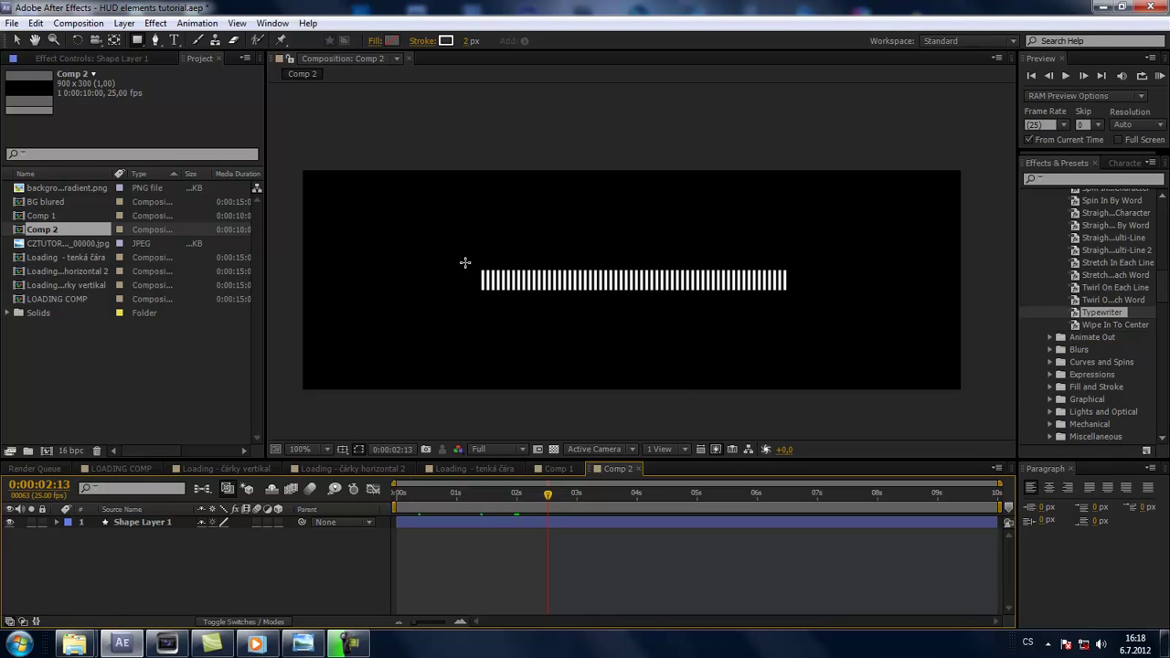
# Step: Draw a rectangle outline around the row of bars as Shape Layer 2
pyautogui.moveTo(465, 258); pyautogui.dragTo(510, 292)
pyautogui.moveTo(797, 314); pyautogui.dragTo(801, 301)
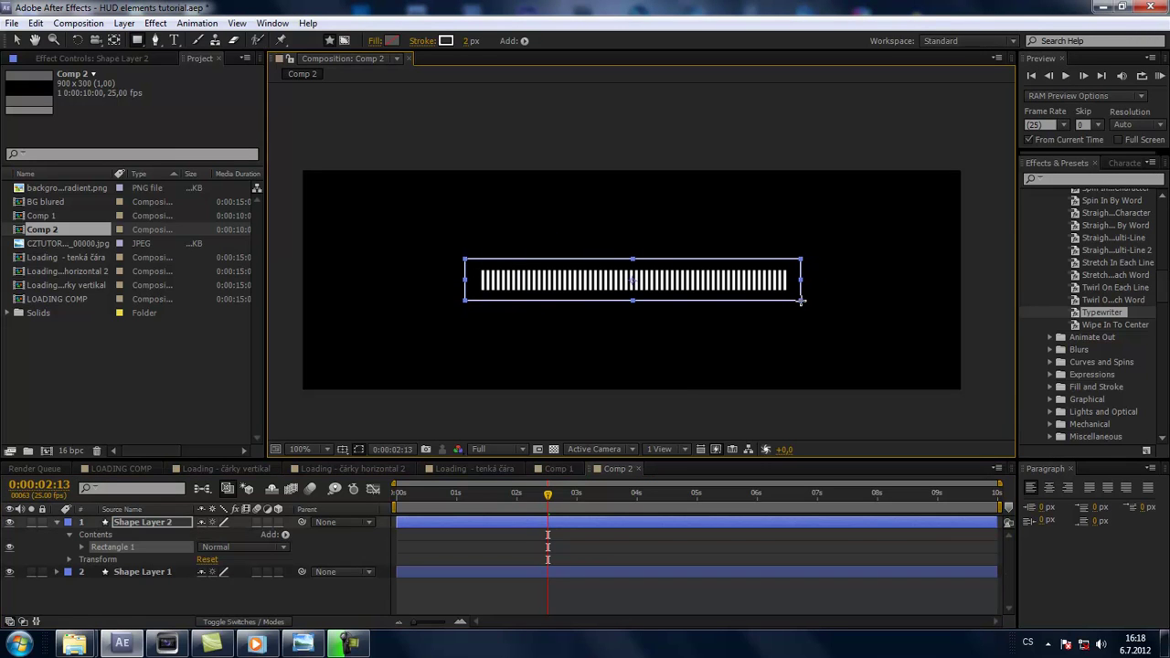
pyautogui.press('.')
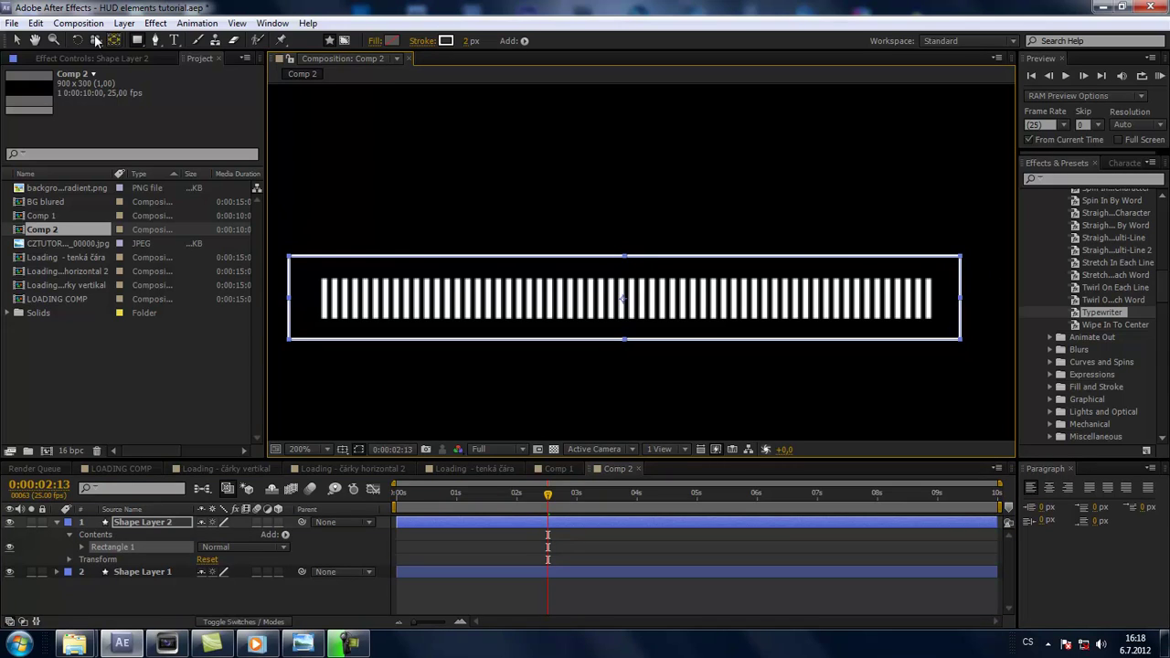
pyautogui.click(139, 41)
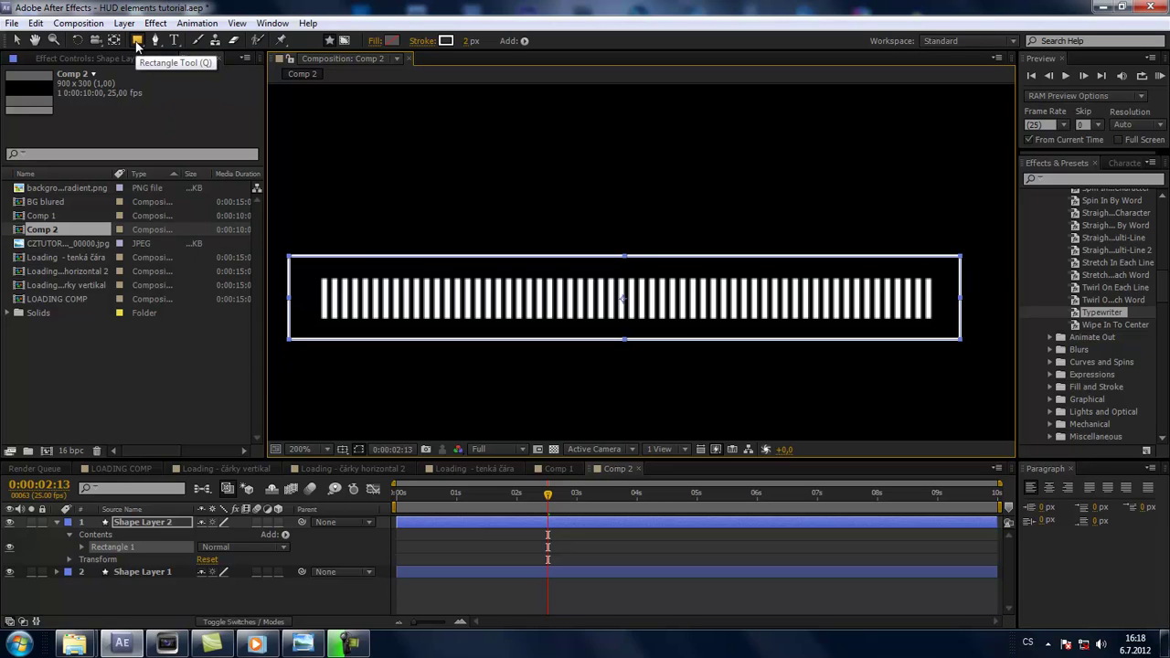
pyautogui.press('q')
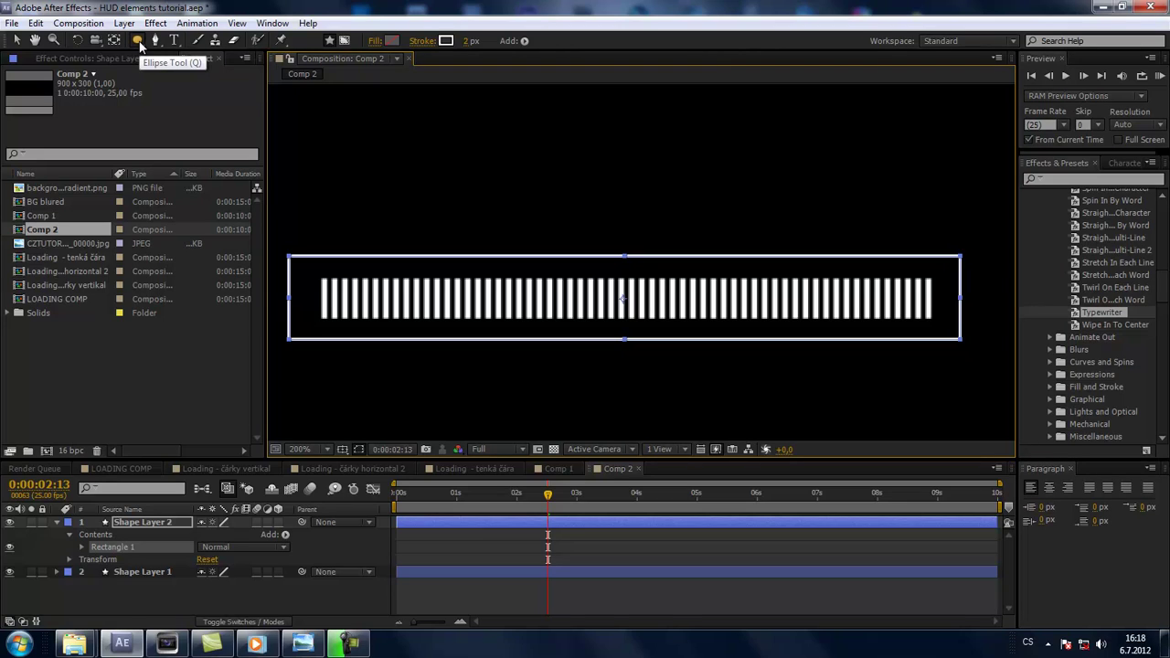
pyautogui.press('q')
pyautogui.press('q')
pyautogui.press('q')
pyautogui.press('q')
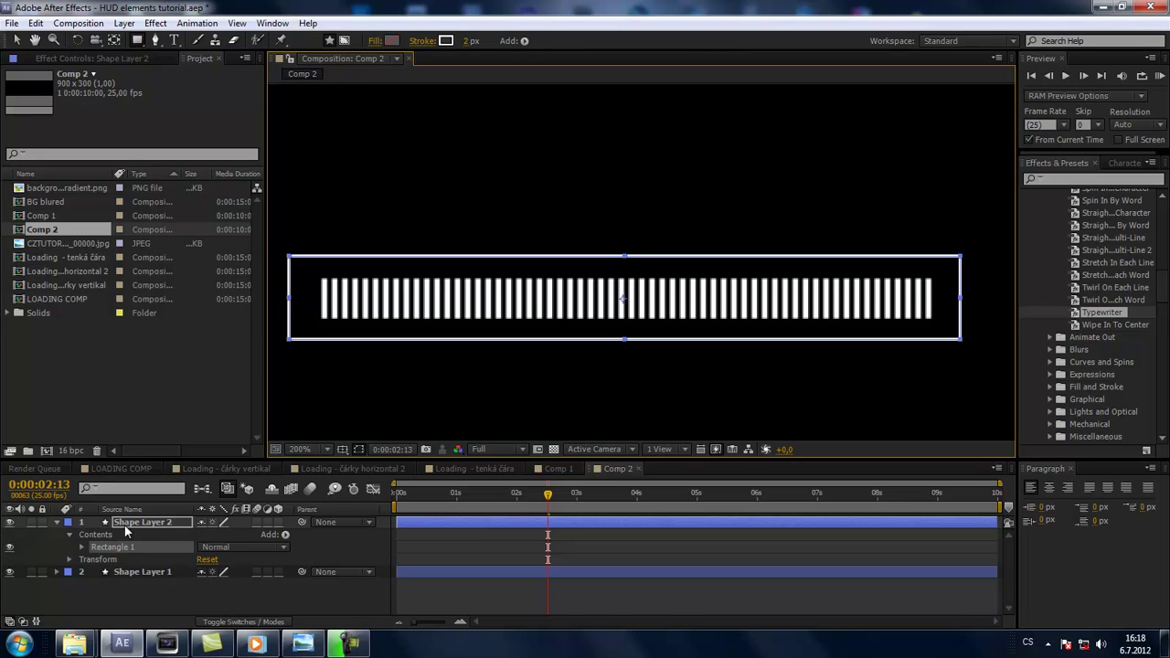
pyautogui.click(142, 523)
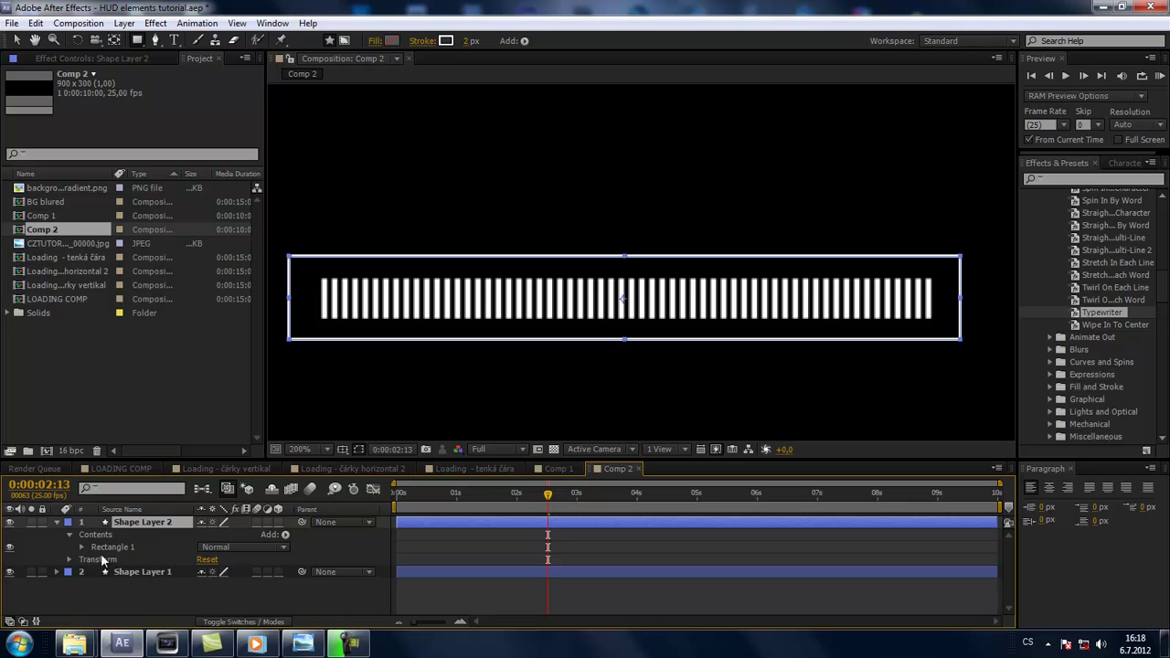
# Step: Add Round Corners to Shape Layer 2's rectangle and set its Radius to 10
pyautogui.click(286, 535)
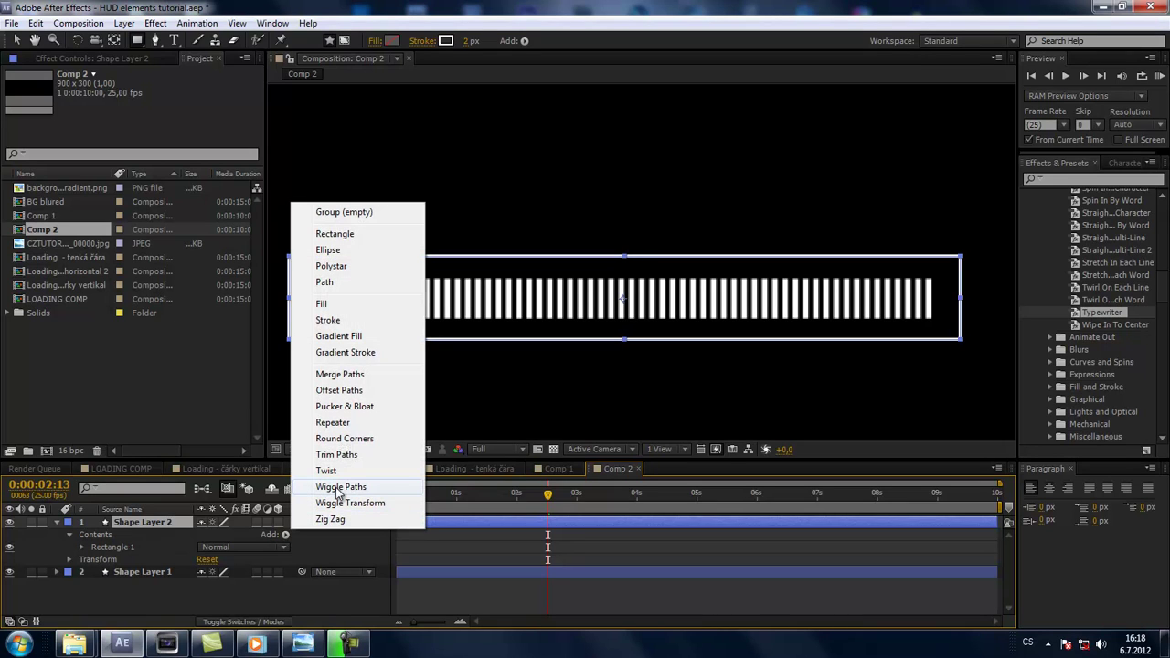
pyautogui.click(345, 440)
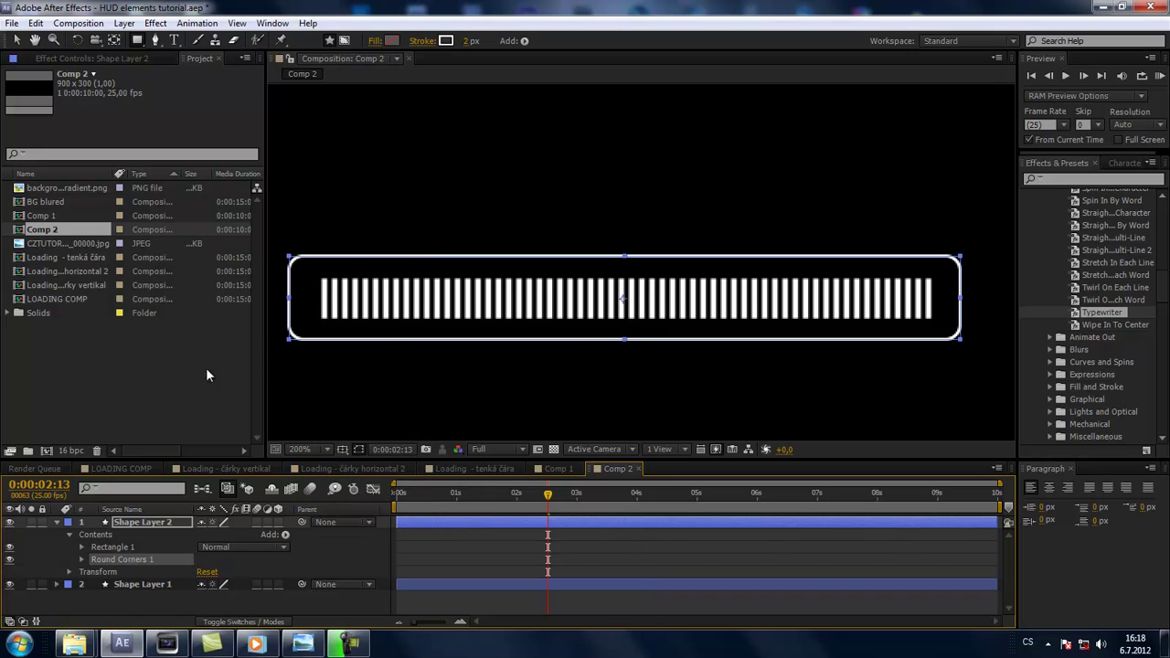
pyautogui.click(146, 559)
pyautogui.click(82, 560)
pyautogui.moveTo(202, 574); pyautogui.dragTo(117, 563)
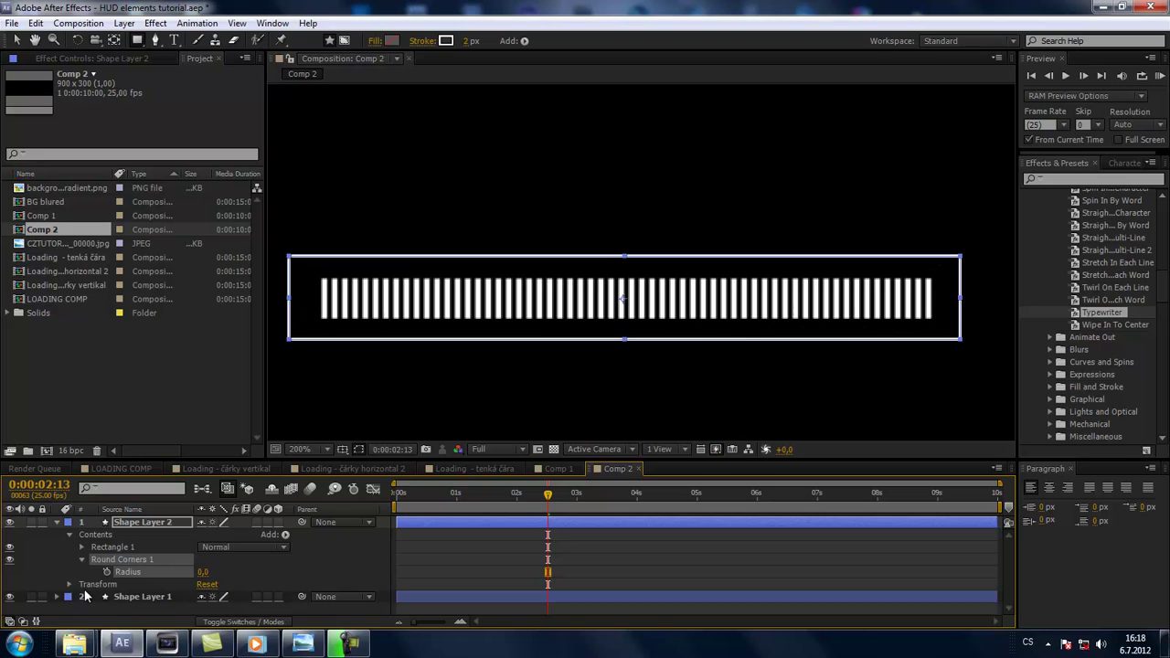
pyautogui.click(203, 573)
pyautogui.write('10')
pyautogui.press('Return')
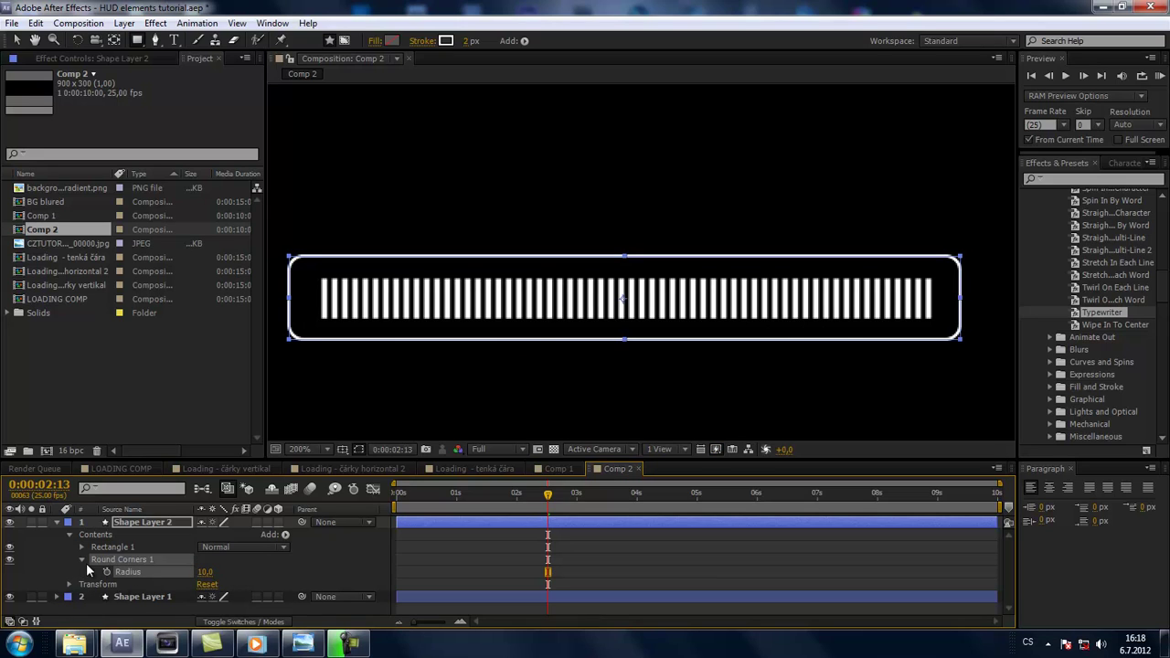
pyautogui.click(81, 560)
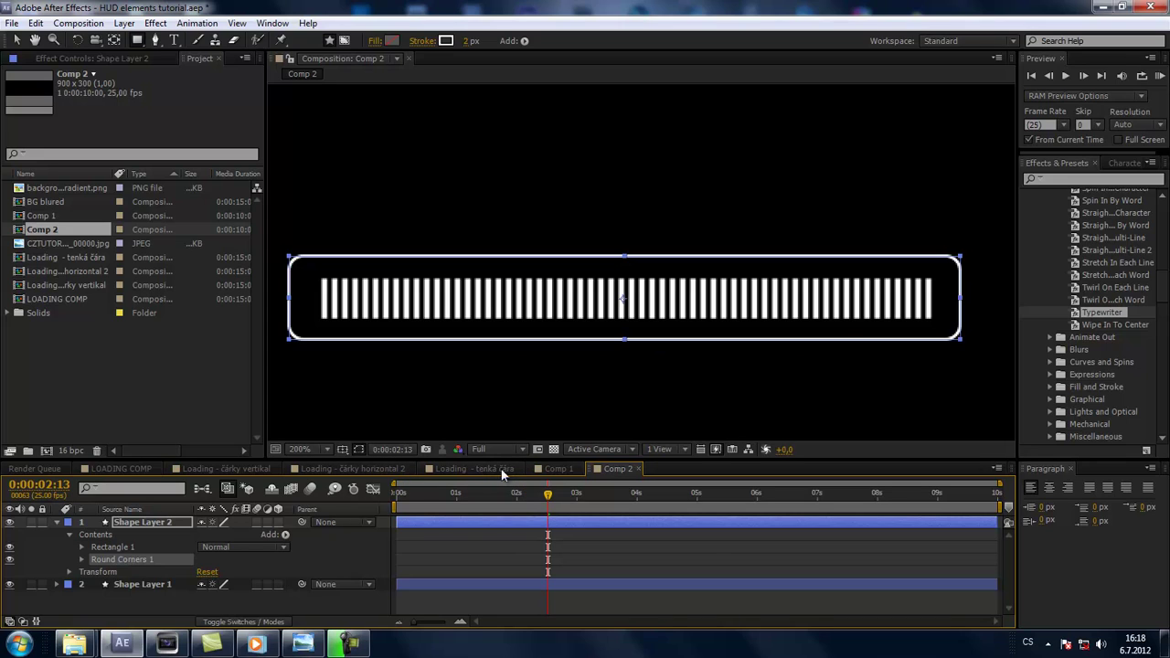
pyautogui.click(241, 468)
pyautogui.moveTo(793, 502)
pyautogui.mouseDown()
pyautogui.moveTo(463, 526)
pyautogui.moveTo(584, 520)
pyautogui.mouseUp()
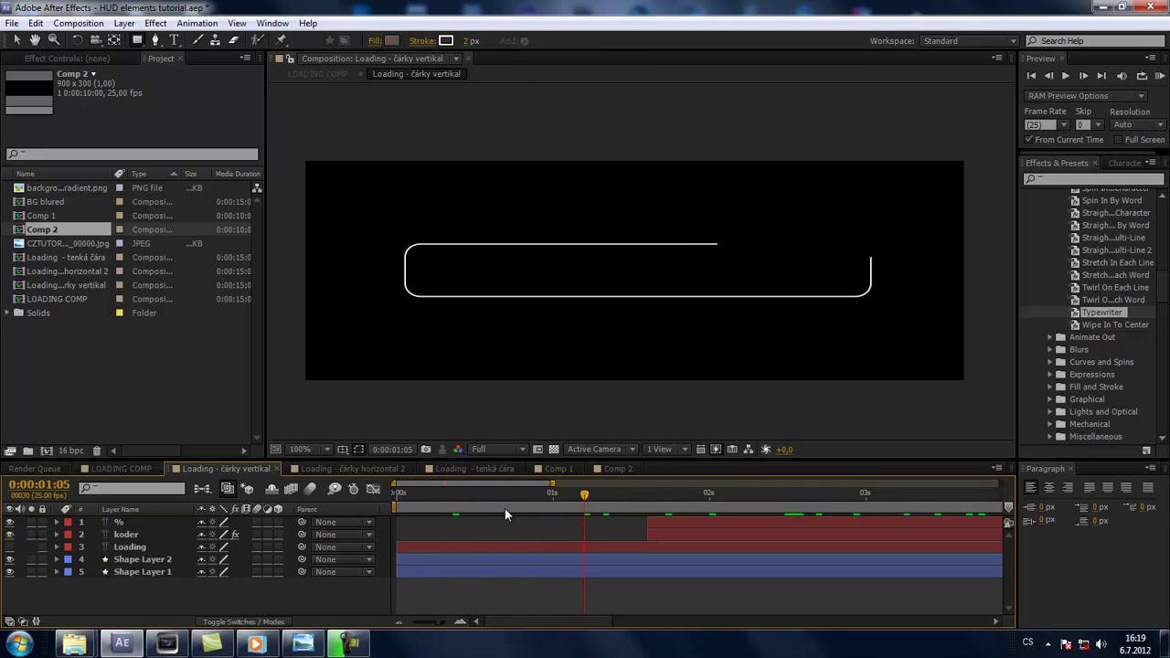
pyautogui.click(618, 468)
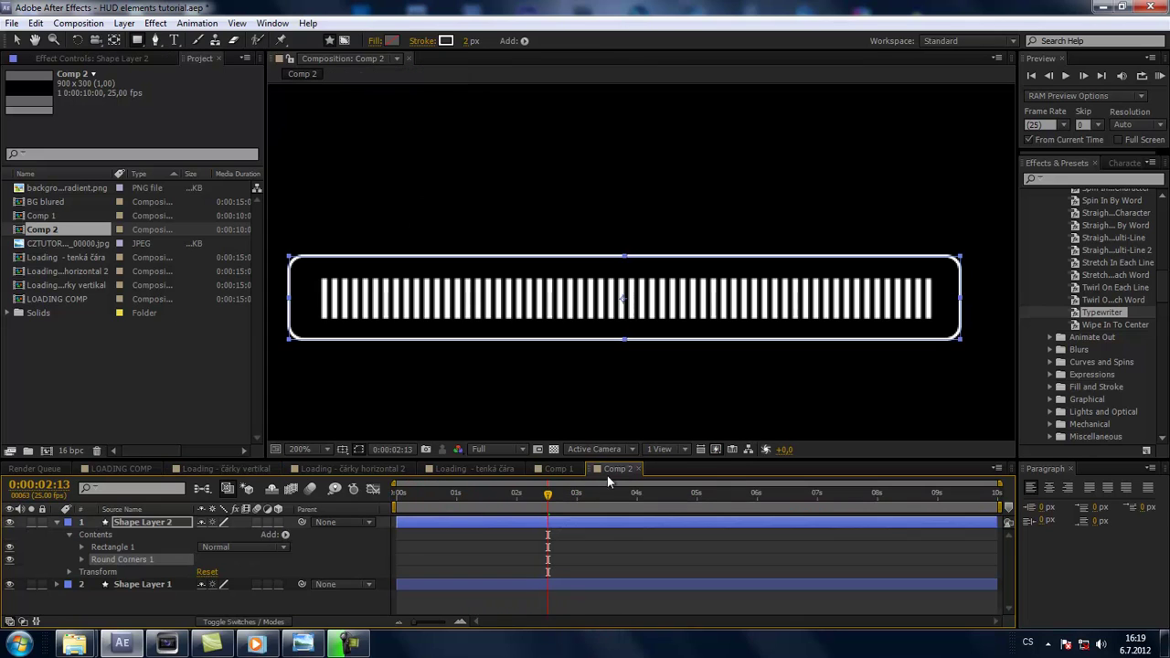
# Step: Add Trim Paths to Shape Layer 2 and set Start to 100% at 0:00:00:00
pyautogui.click(285, 535)
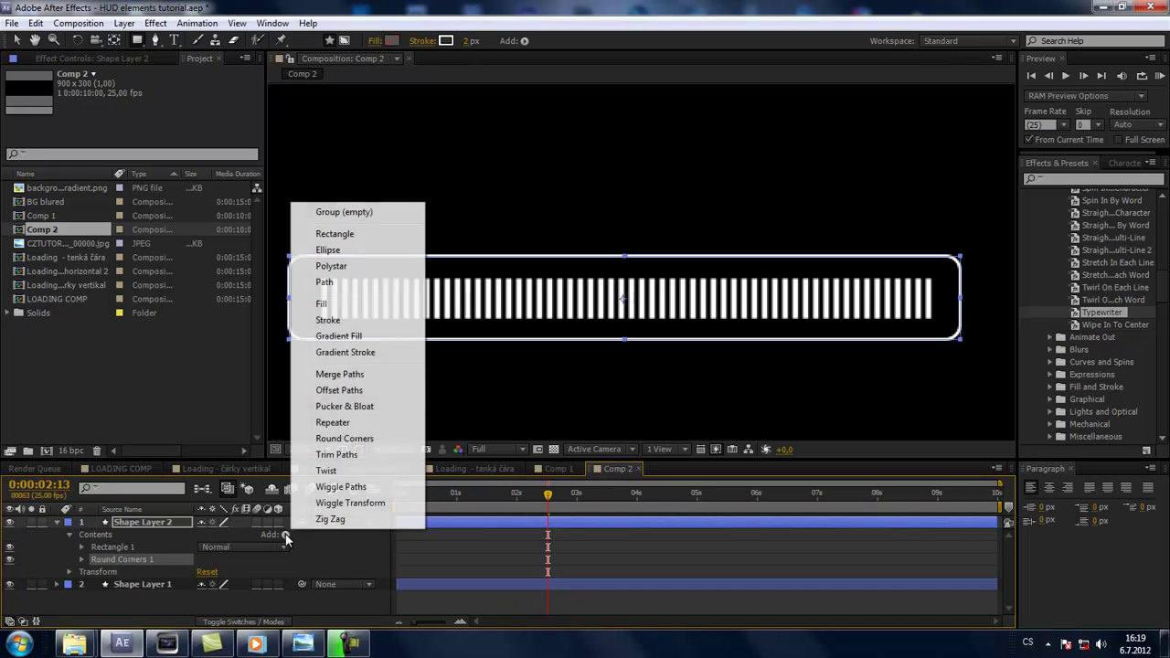
pyautogui.click(344, 457)
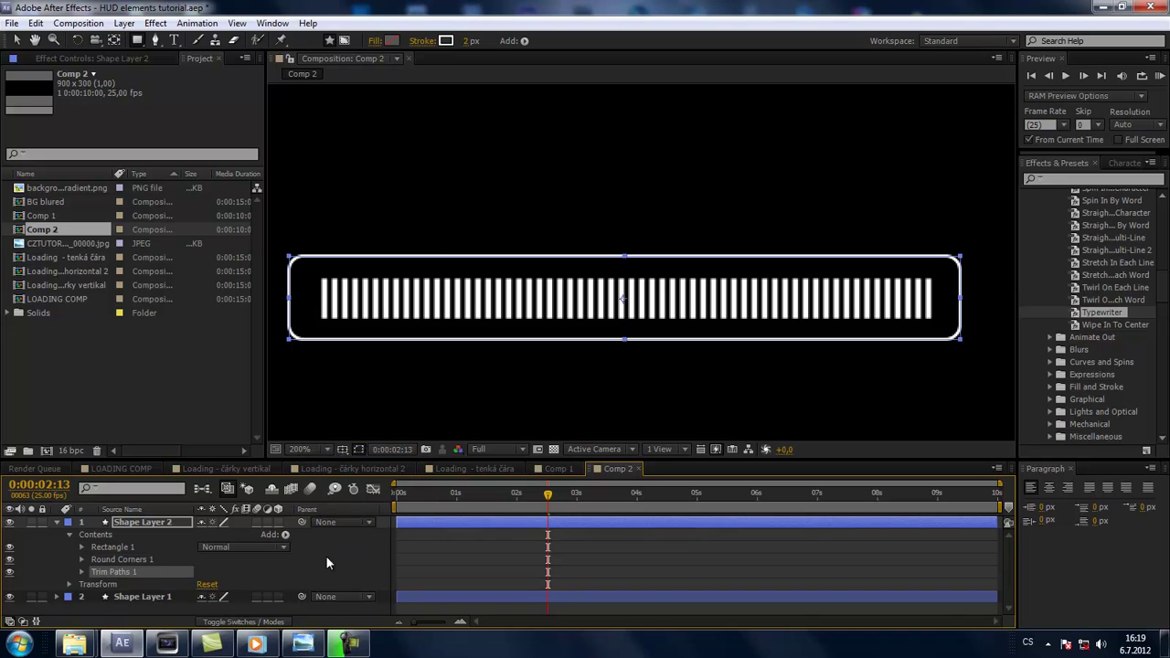
pyautogui.press('F2')
pyautogui.click(82, 571)
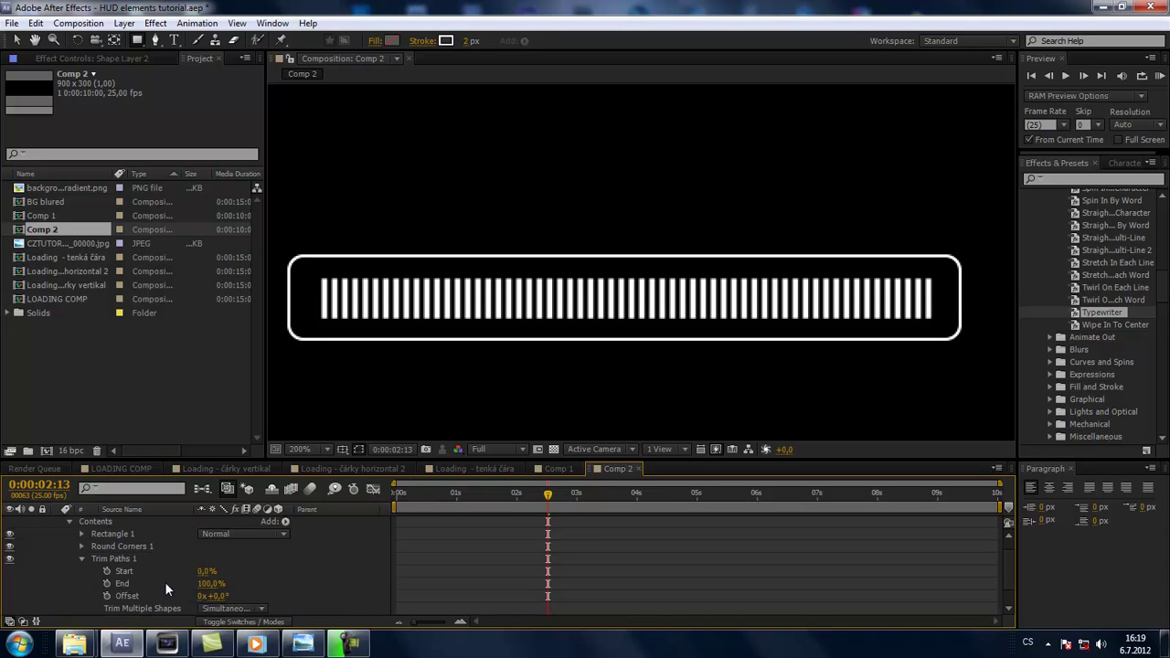
pyautogui.moveTo(547, 494); pyautogui.dragTo(384, 508)
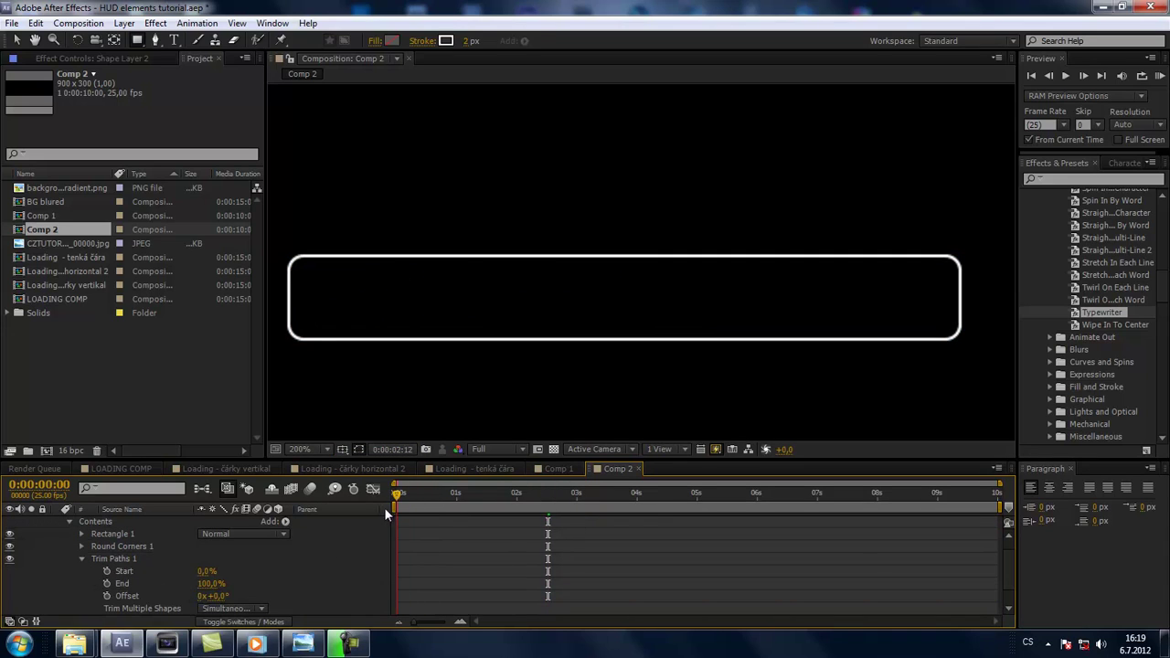
pyautogui.moveTo(203, 575); pyautogui.dragTo(276, 564)
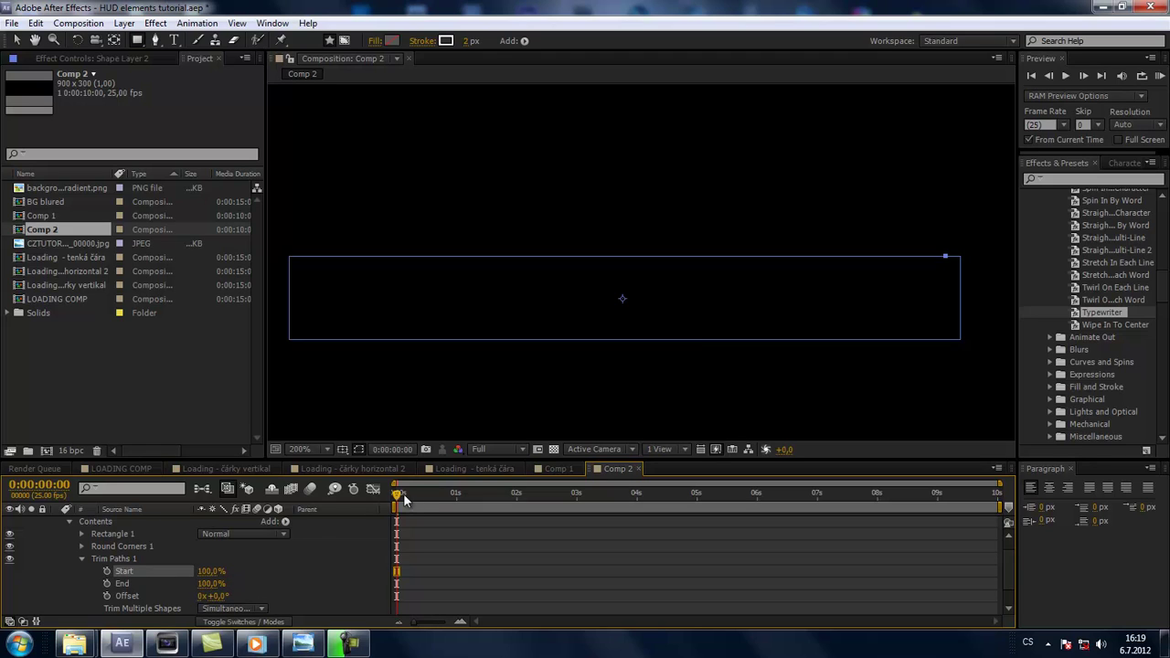
# Step: Key Trim Paths Start at 100% on frame 0 and 0% at 2 seconds, then preview
pyautogui.moveTo(399, 494); pyautogui.dragTo(396, 496)
pyautogui.click(107, 572)
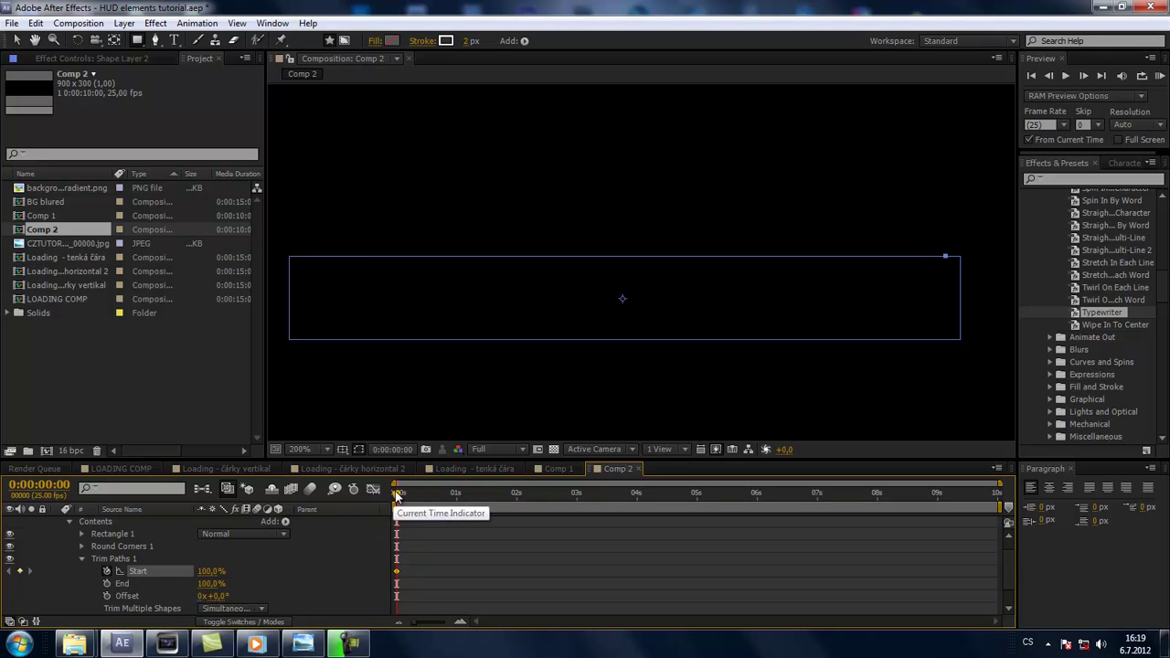
pyautogui.moveTo(399, 494); pyautogui.dragTo(517, 498)
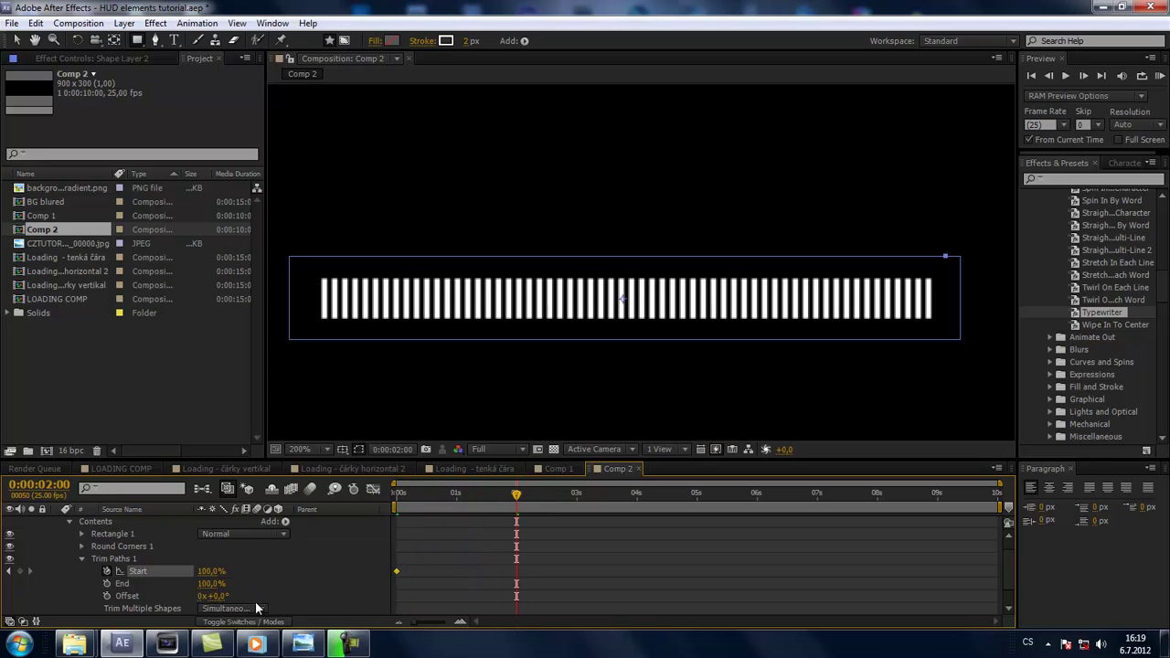
pyautogui.moveTo(209, 578); pyautogui.dragTo(227, 583)
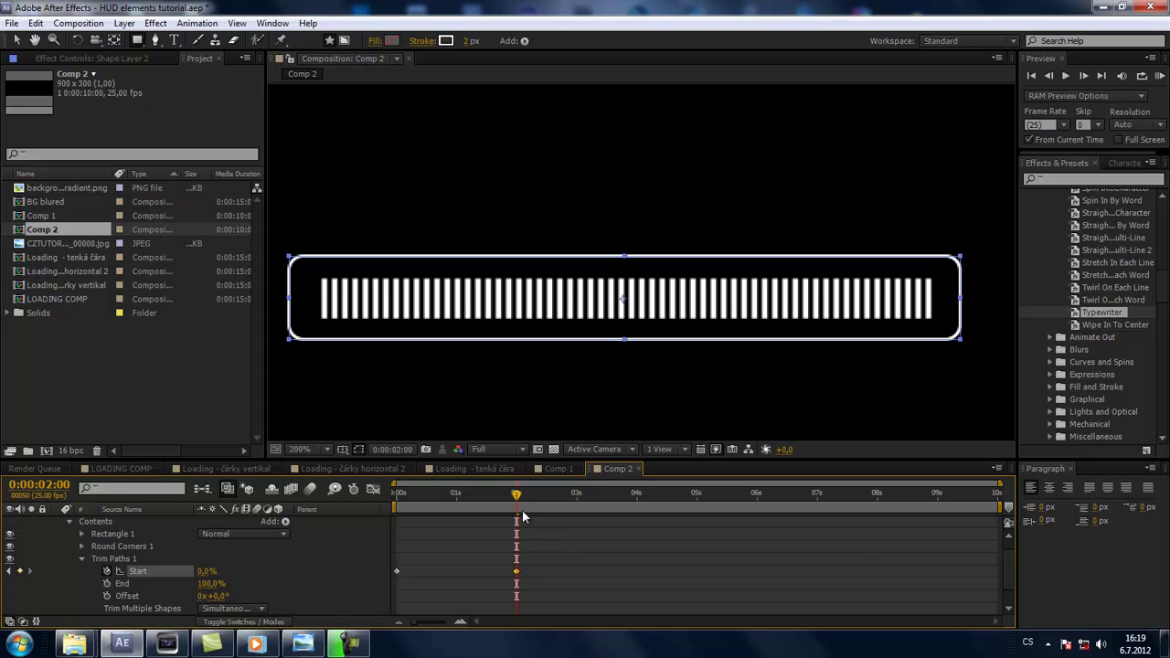
pyautogui.moveTo(517, 498)
pyautogui.mouseDown()
pyautogui.moveTo(420, 508)
pyautogui.moveTo(439, 509)
pyautogui.mouseUp()
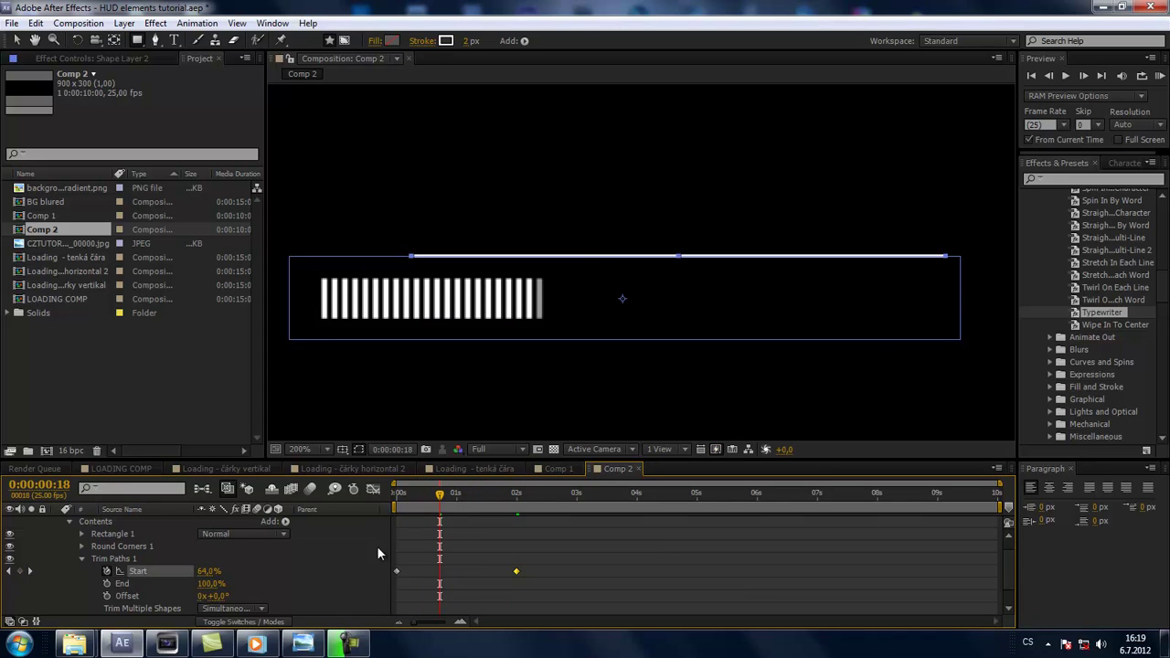
pyautogui.click(83, 559)
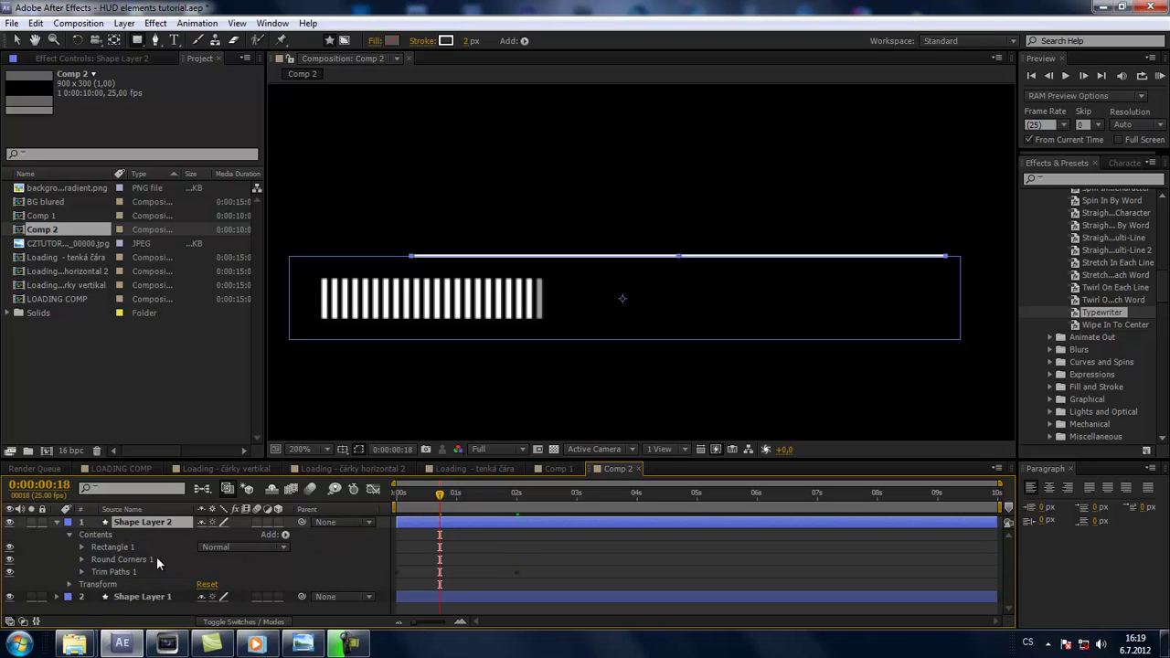
# Step: Delay Shape Layer 1 to start at 1s and move the outline's 0% Start keyframe to 1s
pyautogui.press('u')
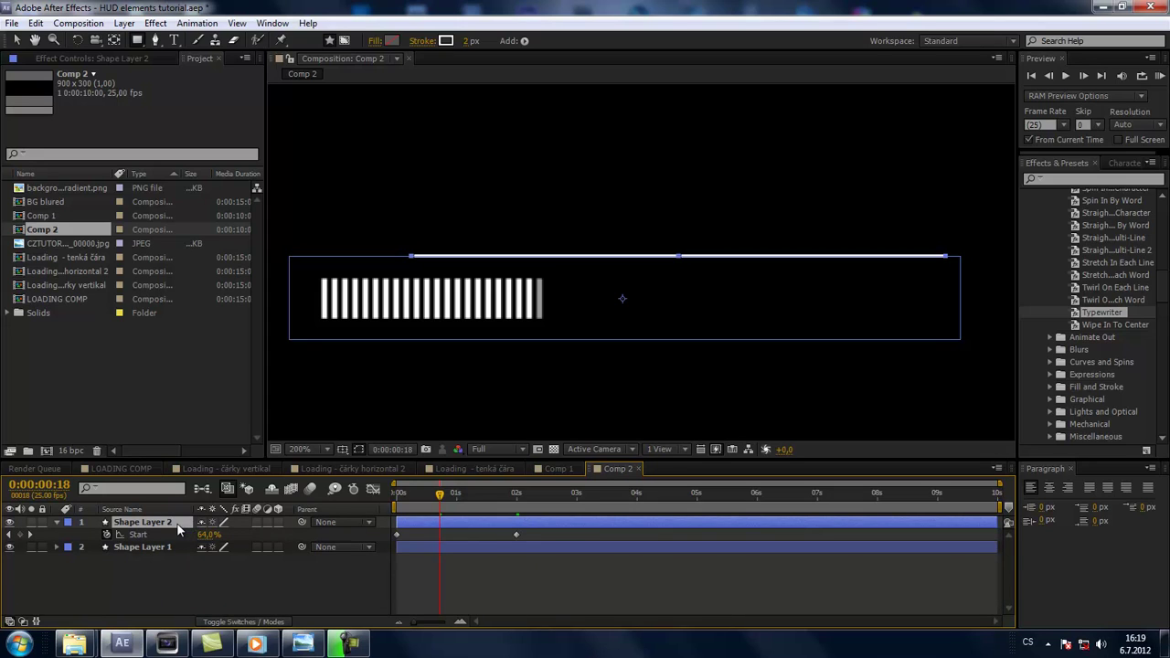
pyautogui.click(422, 549)
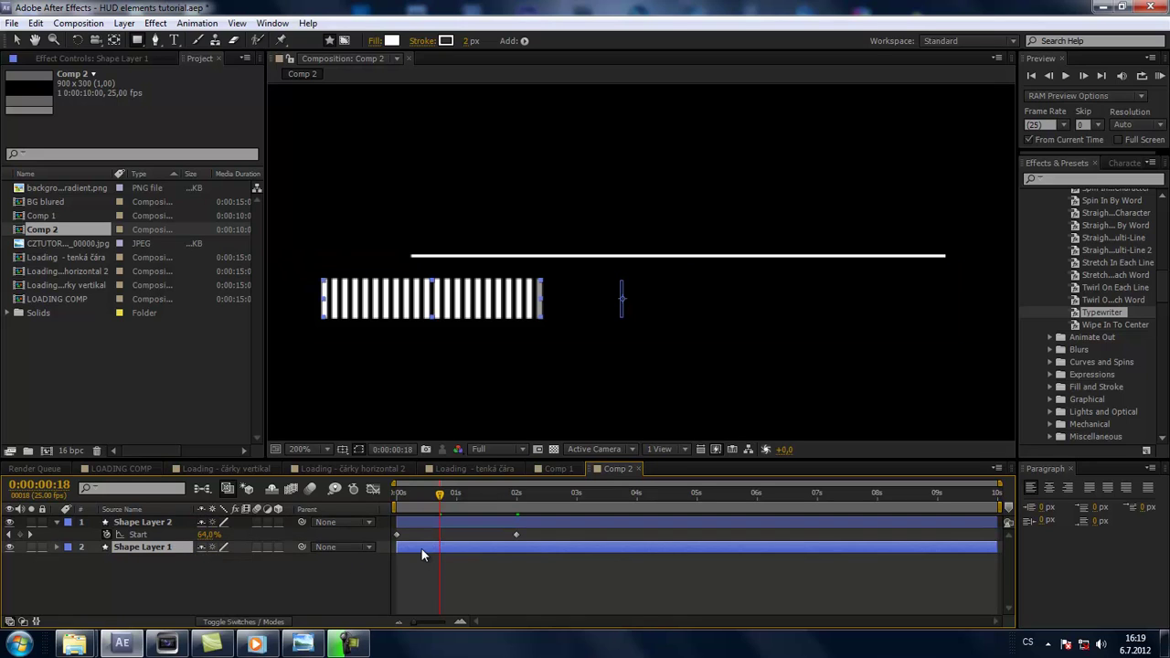
pyautogui.press('u')
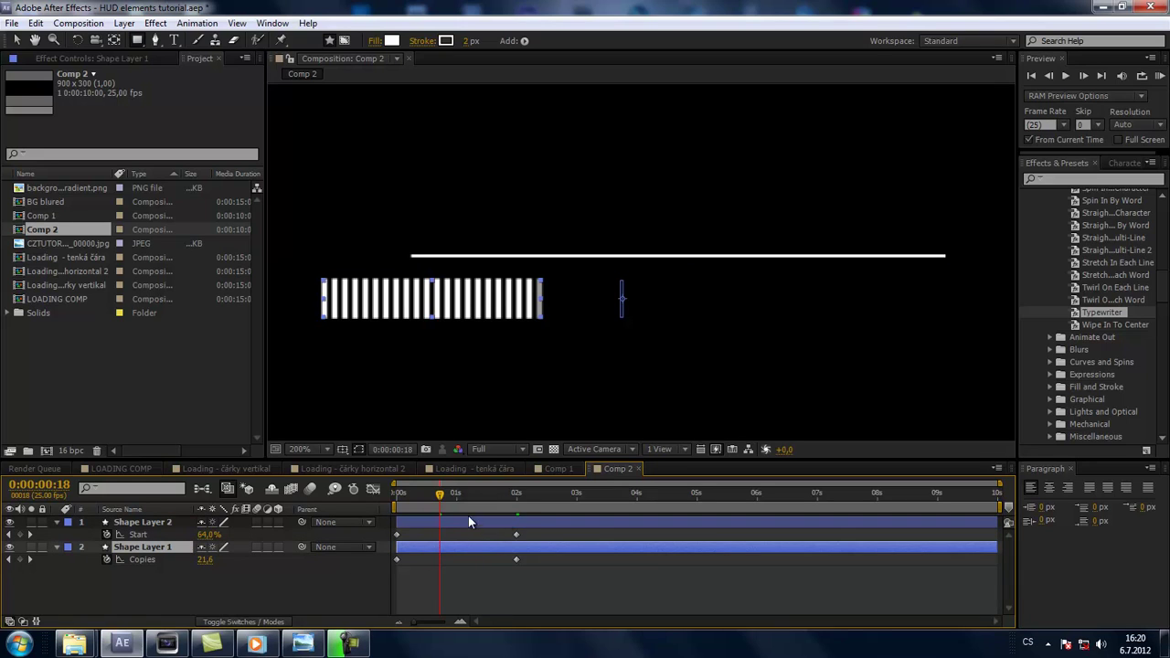
pyautogui.moveTo(439, 497); pyautogui.dragTo(438, 504)
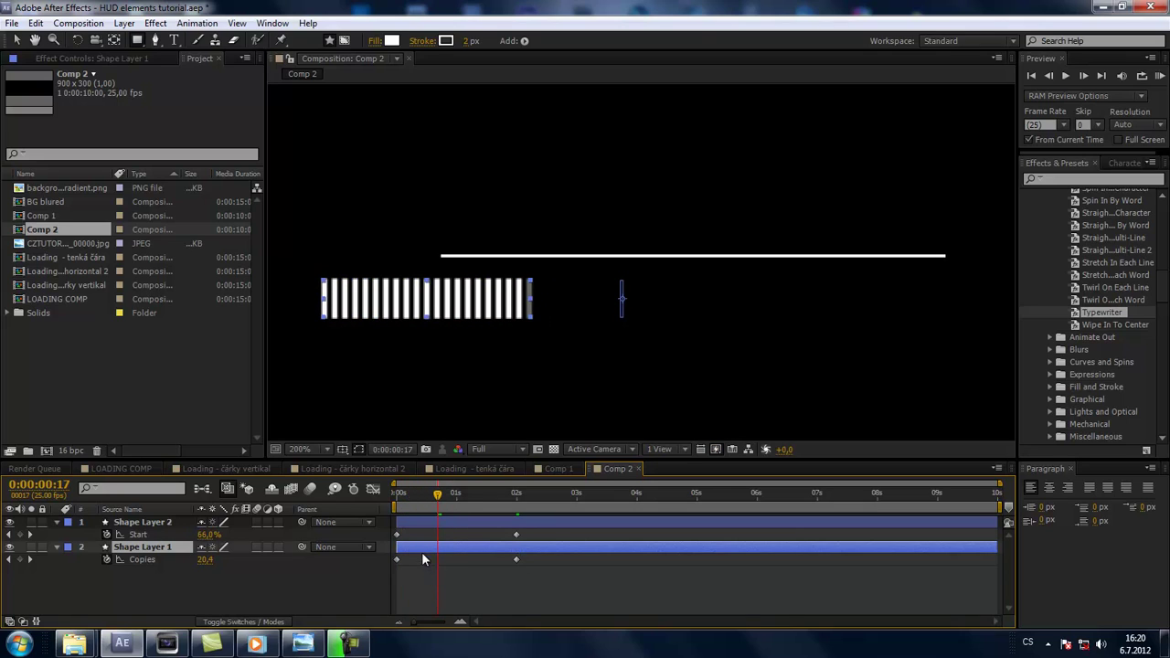
pyautogui.moveTo(413, 551); pyautogui.dragTo(474, 550)
pyautogui.moveTo(451, 494)
pyautogui.mouseDown()
pyautogui.moveTo(436, 503)
pyautogui.moveTo(461, 508)
pyautogui.moveTo(447, 500)
pyautogui.mouseUp()
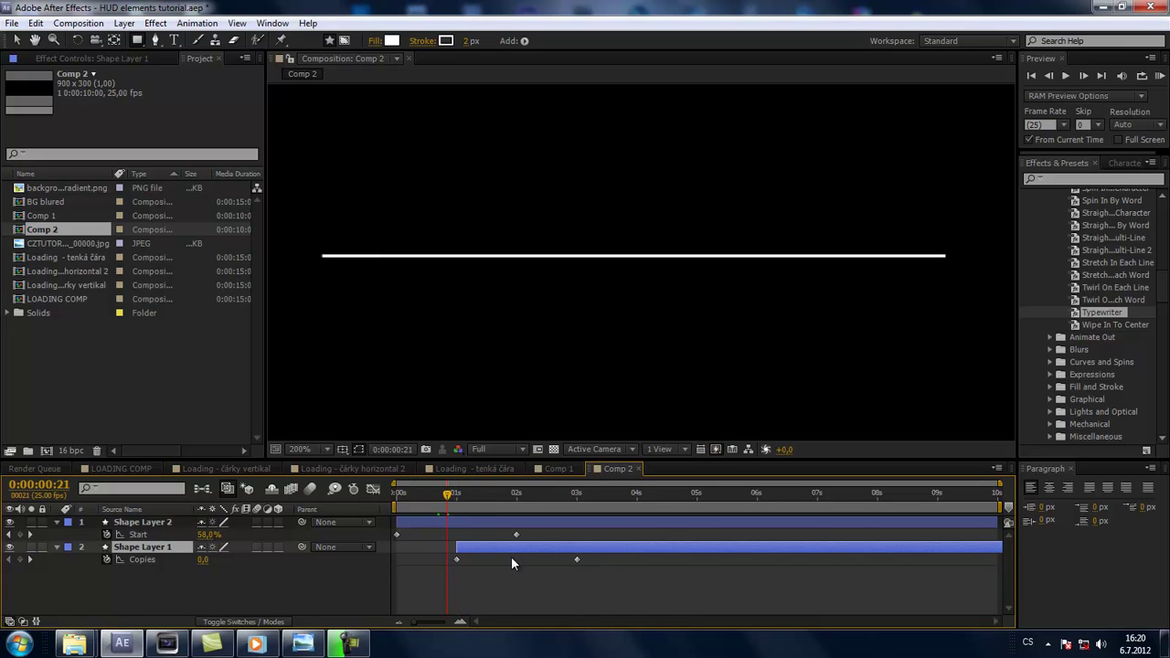
pyautogui.moveTo(516, 536)
pyautogui.mouseDown()
pyautogui.moveTo(457, 534)
pyautogui.moveTo(442, 508)
pyautogui.moveTo(584, 508)
pyautogui.mouseUp()
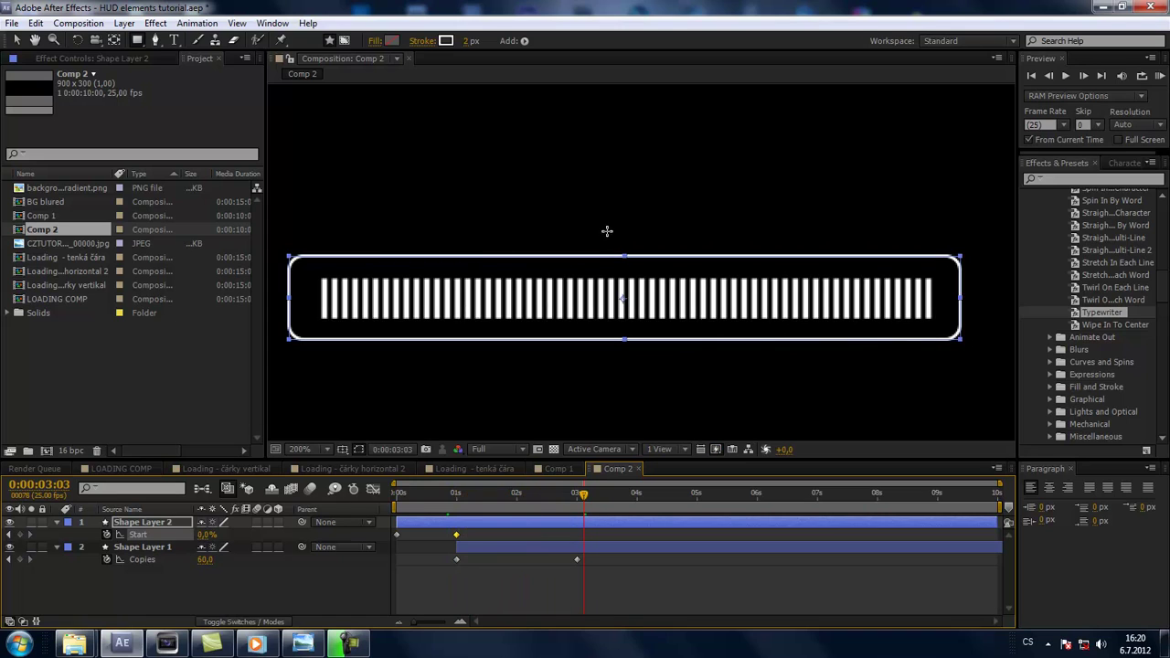
# Step: Collapse both shape layers and add a new empty text layer above them
pyautogui.scroll(-2, 567, 352)
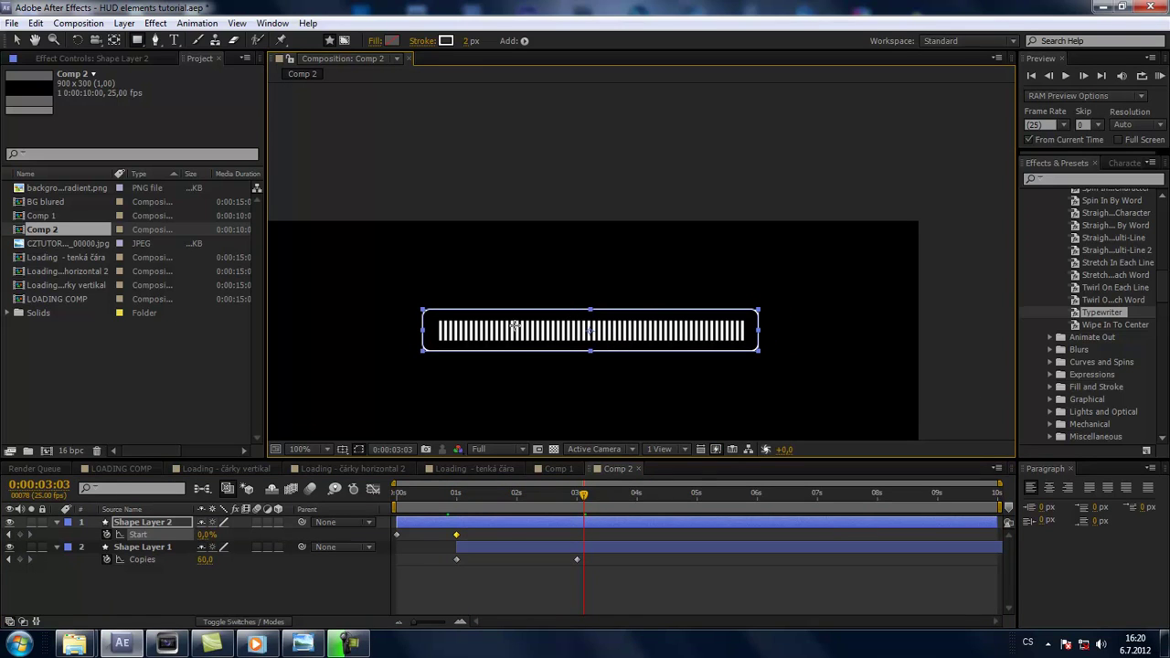
pyautogui.click(57, 521)
pyautogui.click(57, 534)
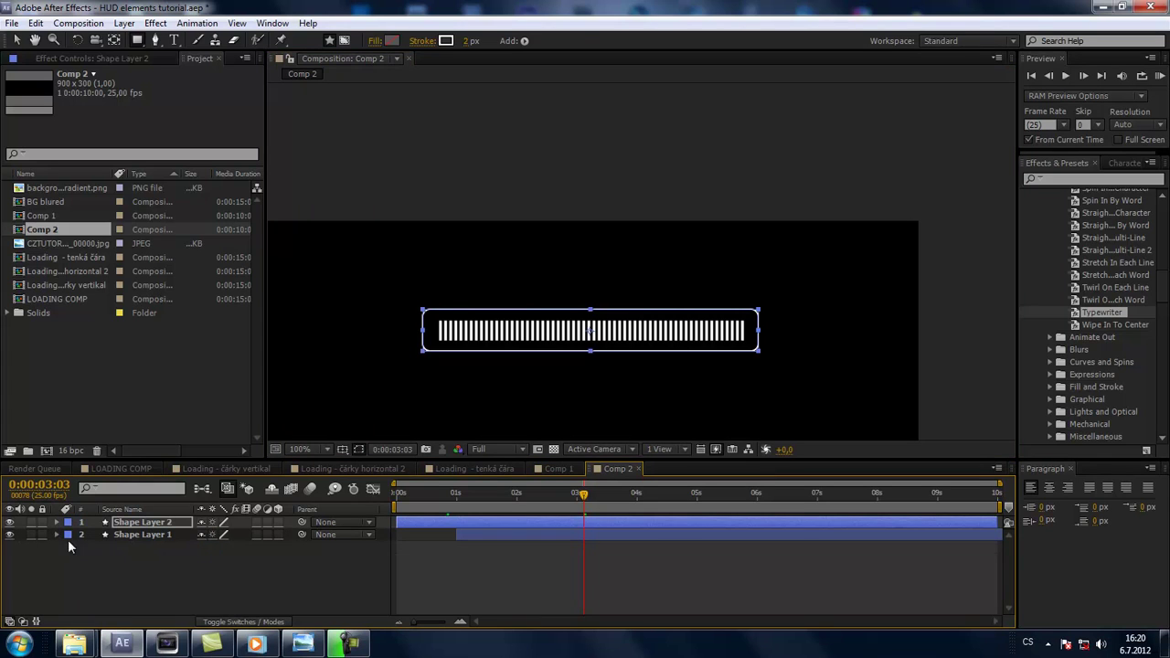
pyautogui.click(146, 535)
pyautogui.rightClick(153, 566)
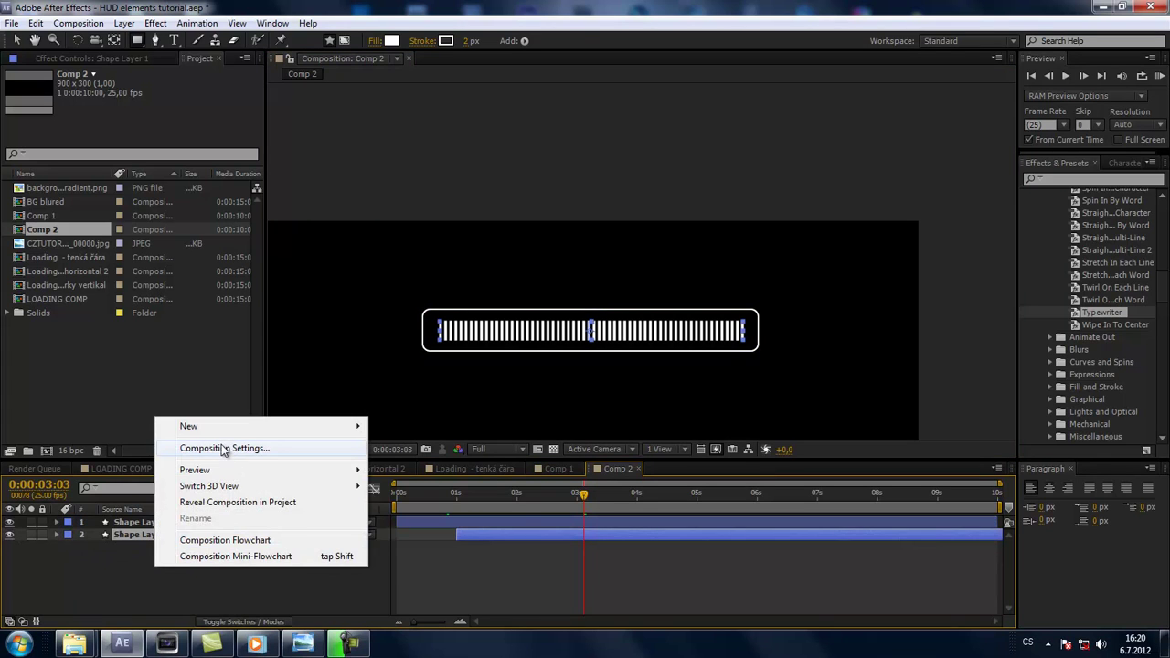
pyautogui.moveTo(234, 426)
pyautogui.click(436, 450)
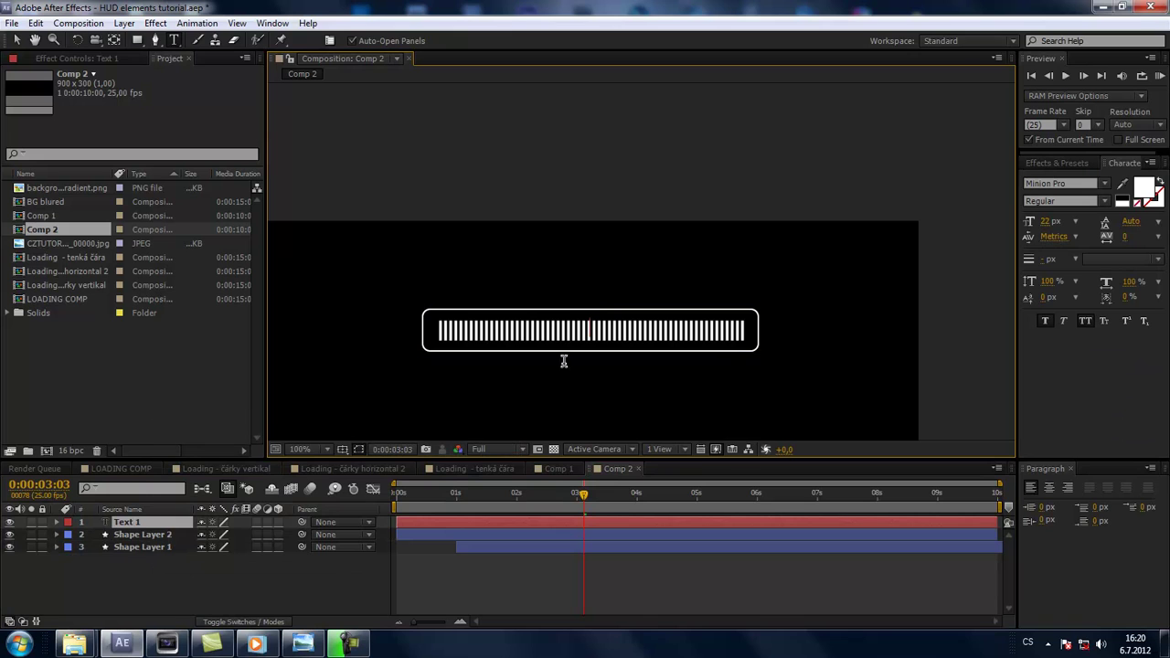
# Step: Apply Effect > Text > Numbers to the new text layer
pyautogui.click(155, 23)
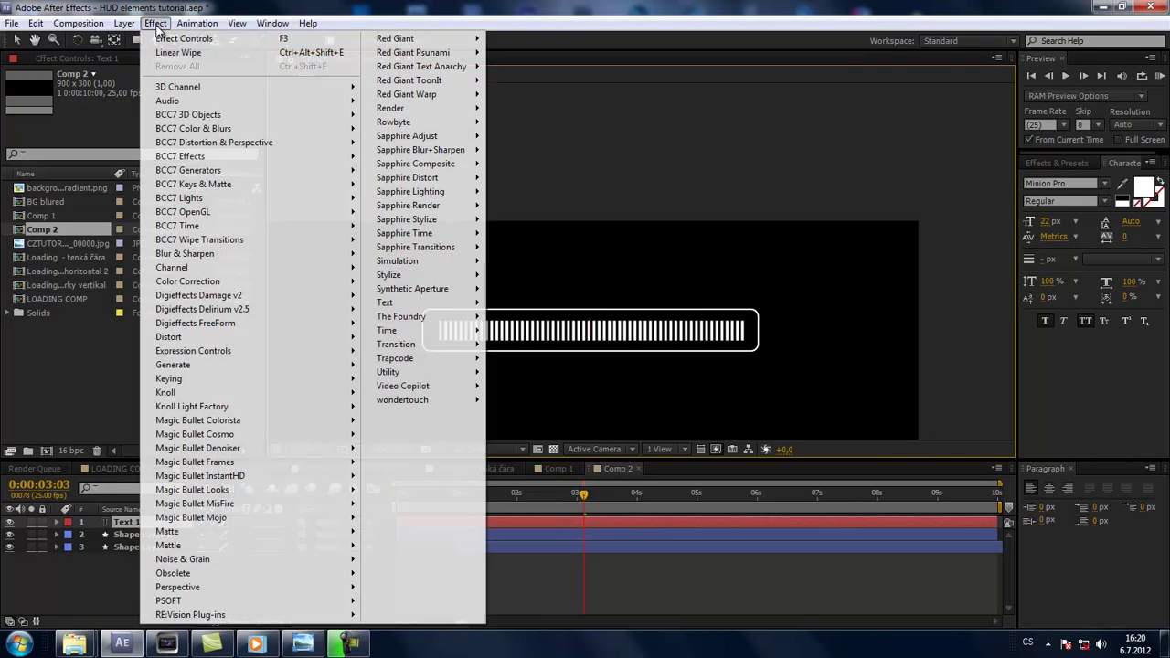
pyautogui.moveTo(435, 338)
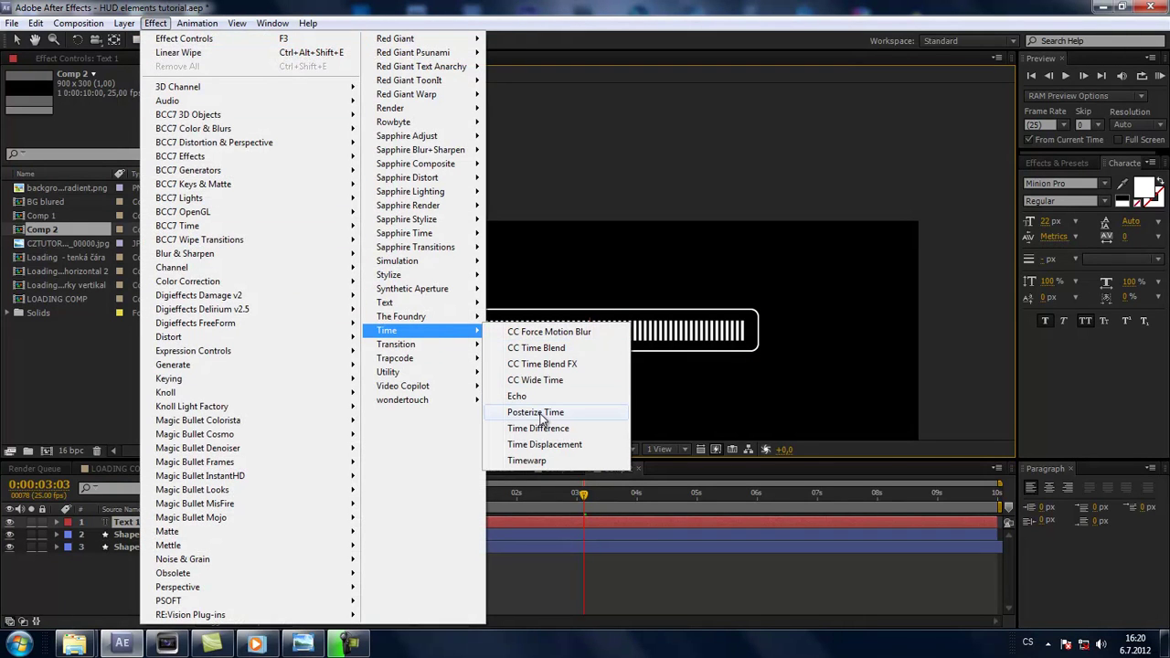
pyautogui.moveTo(462, 304)
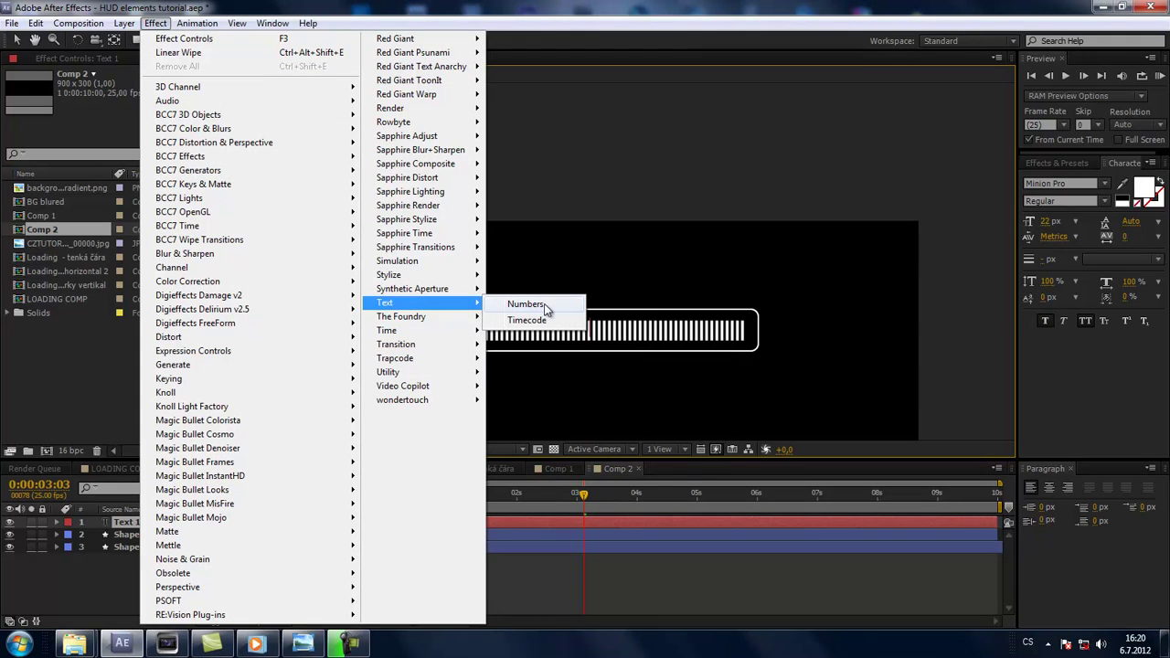
pyautogui.click(545, 304)
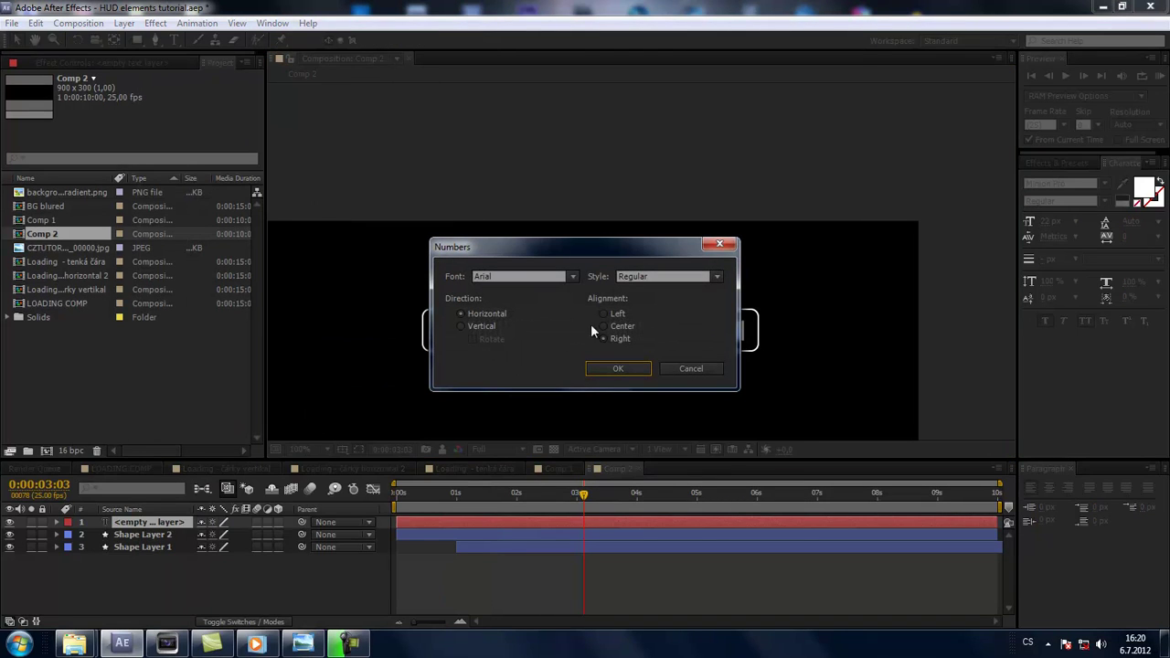
# Step: Accept the default Numbers settings and set the counter's fill colour to white
pyautogui.click(616, 370)
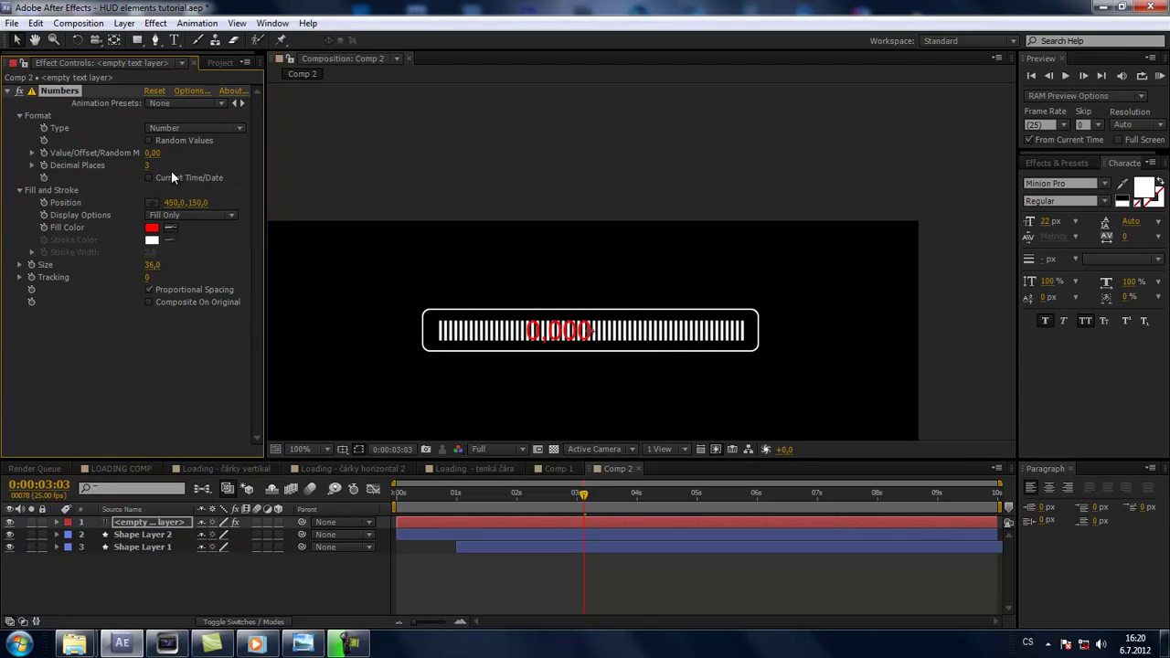
pyautogui.click(152, 227)
pyautogui.moveTo(128, 325); pyautogui.dragTo(7, 185)
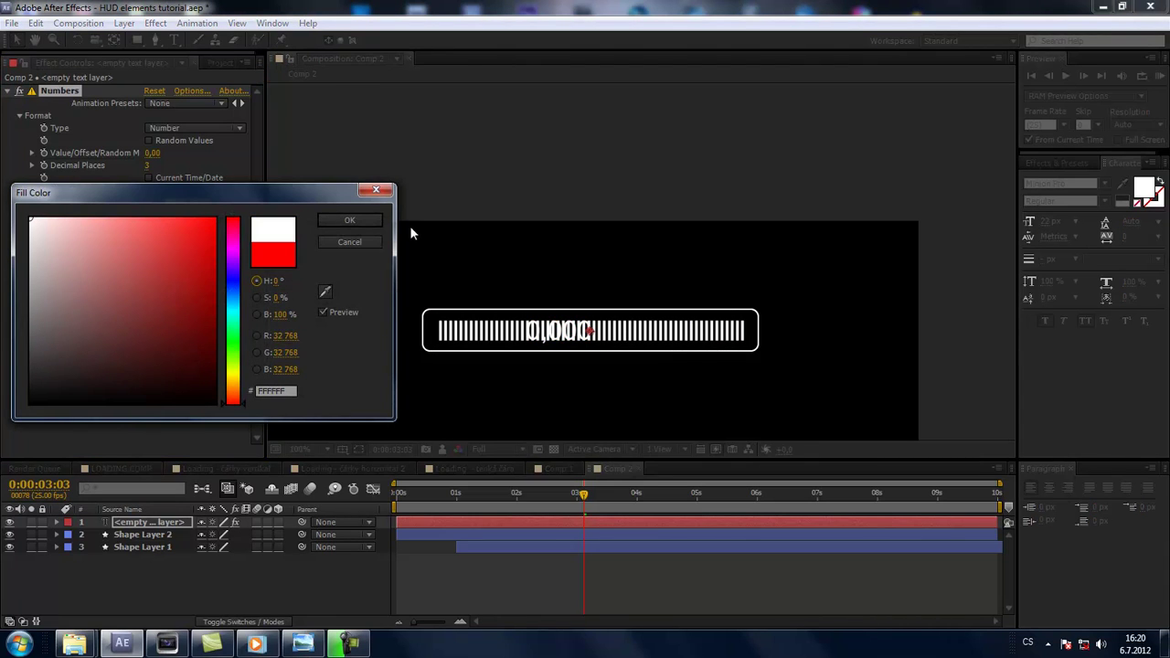
pyautogui.click(349, 221)
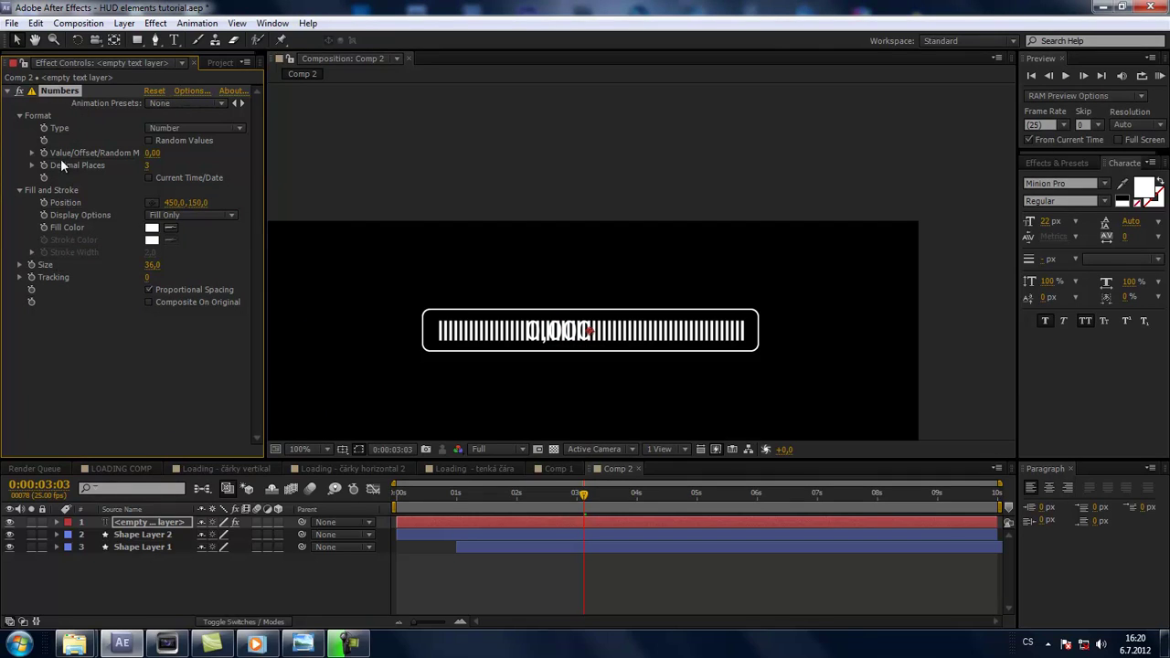
# Step: Position the counter just above the loading bar and set Decimal Places to 1
pyautogui.click(152, 202)
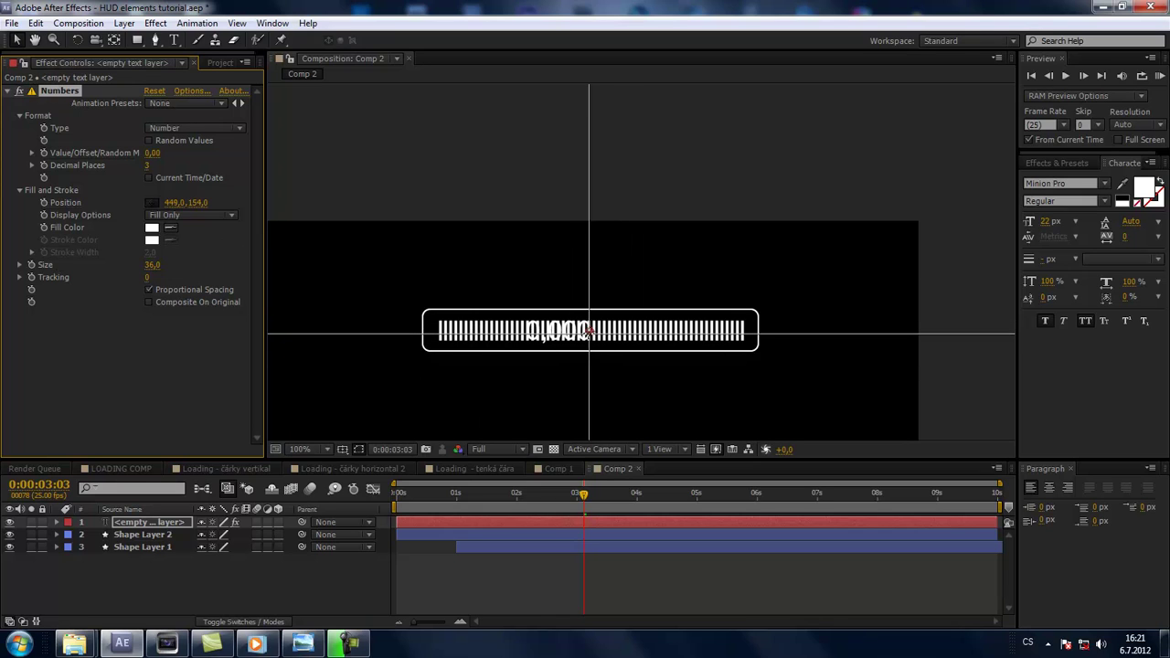
pyautogui.click(608, 299)
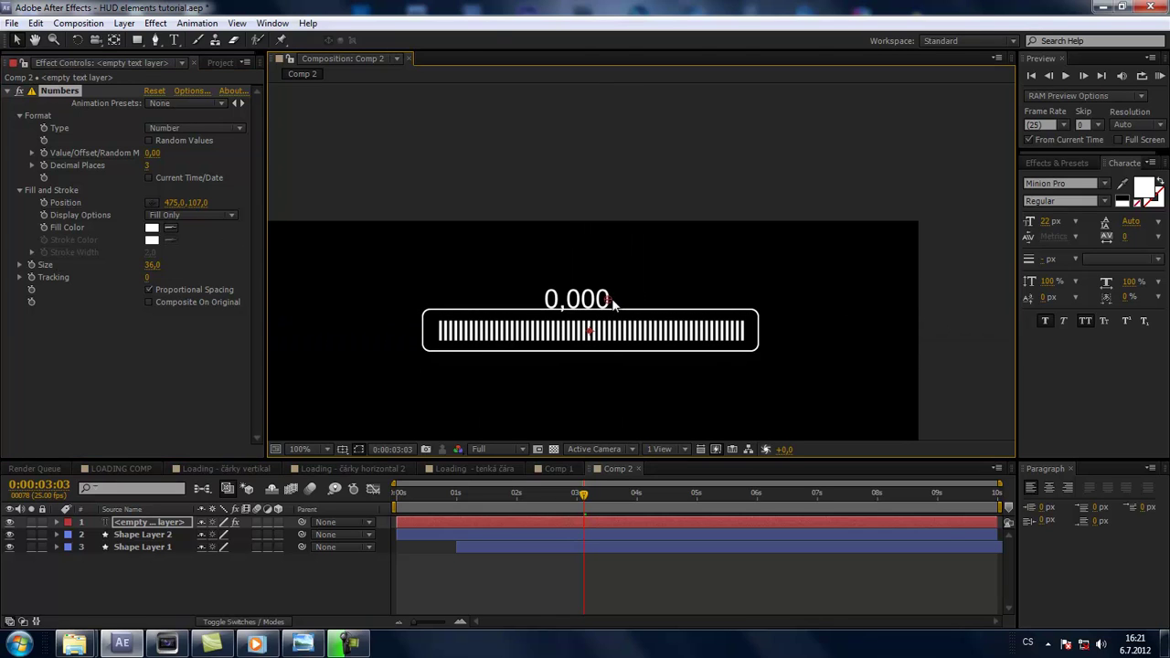
pyautogui.moveTo(608, 300); pyautogui.dragTo(612, 298)
pyautogui.scroll(2, 613, 299)
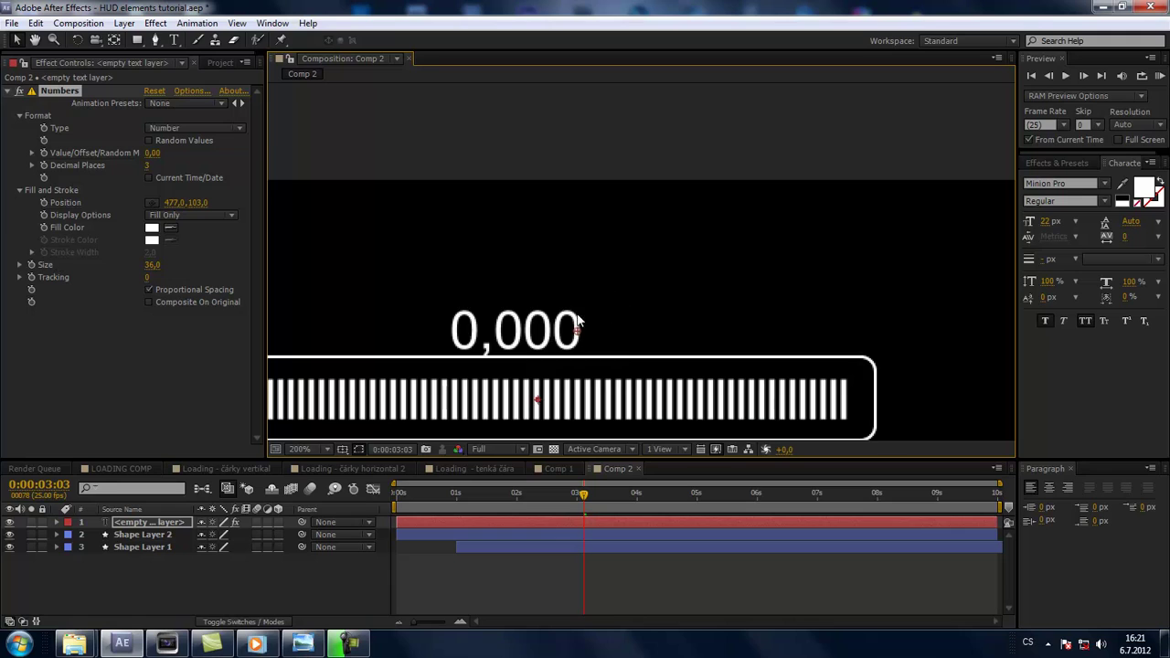
pyautogui.click(149, 167)
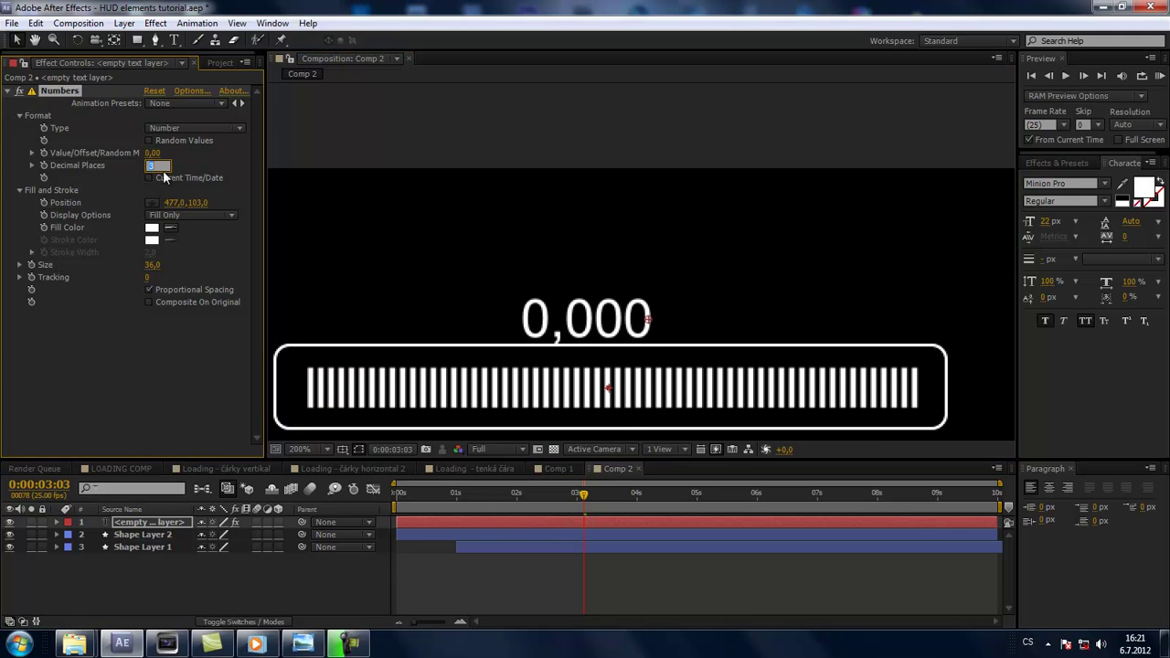
pyautogui.write('1')
pyautogui.press('Return')
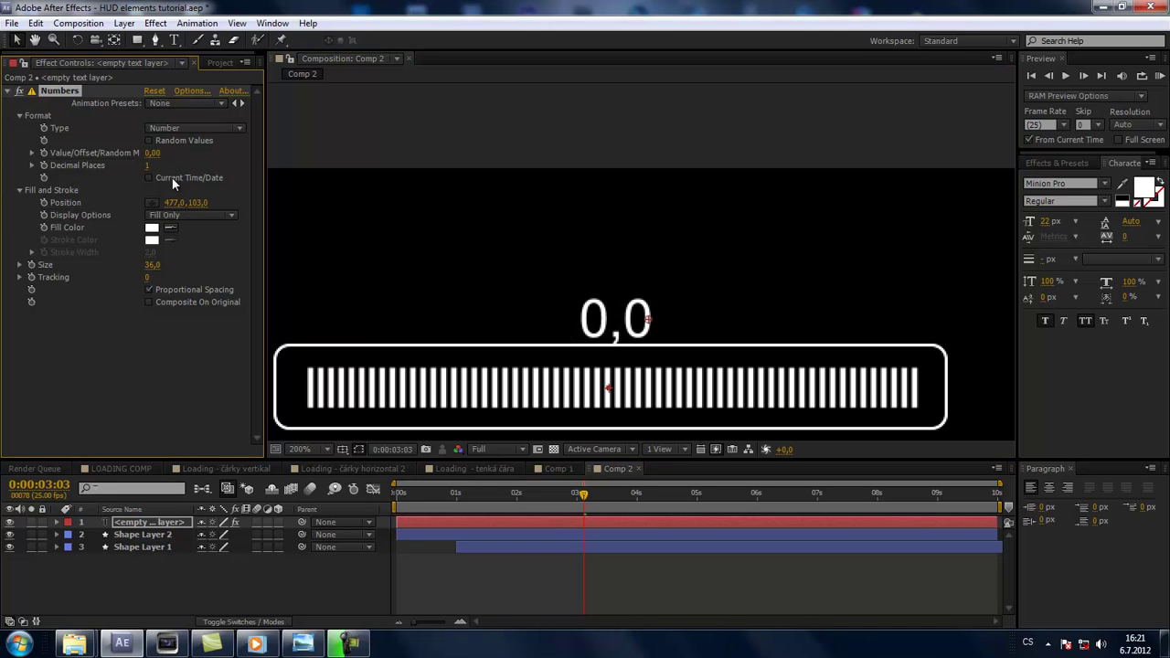
# Step: Reduce the counter's Decimal Places to 0 so it shows a plain 0
pyautogui.moveTo(147, 165); pyautogui.dragTo(179, 179)
pyautogui.moveTo(147, 171); pyautogui.dragTo(160, 158)
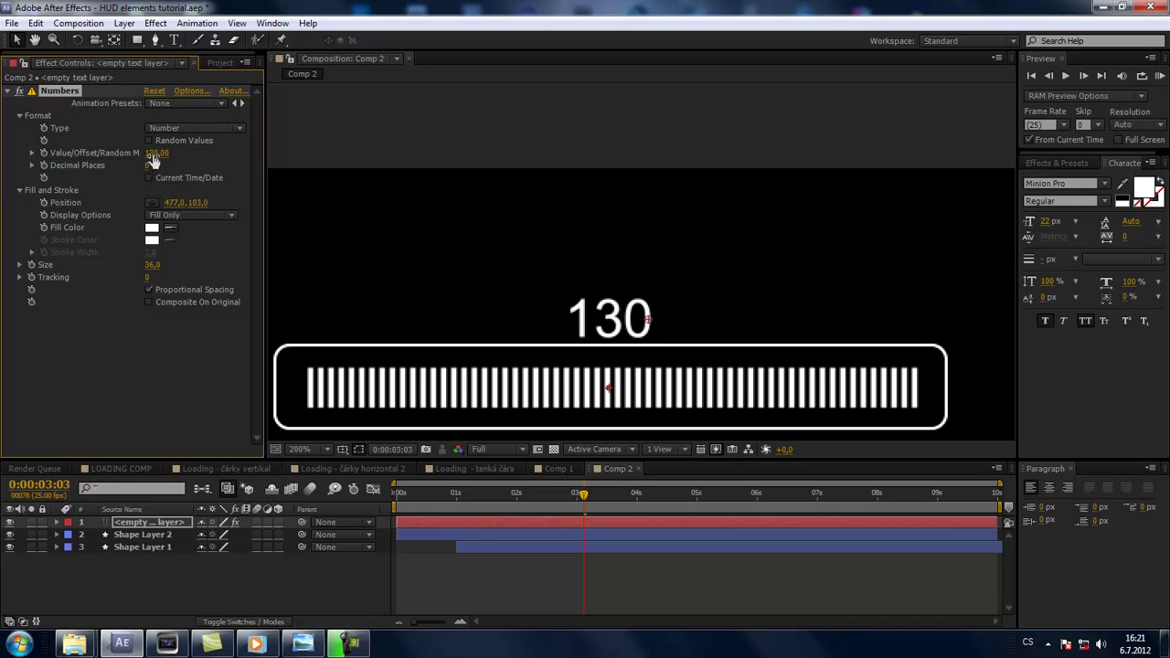
pyautogui.click(158, 153)
pyautogui.write('0')
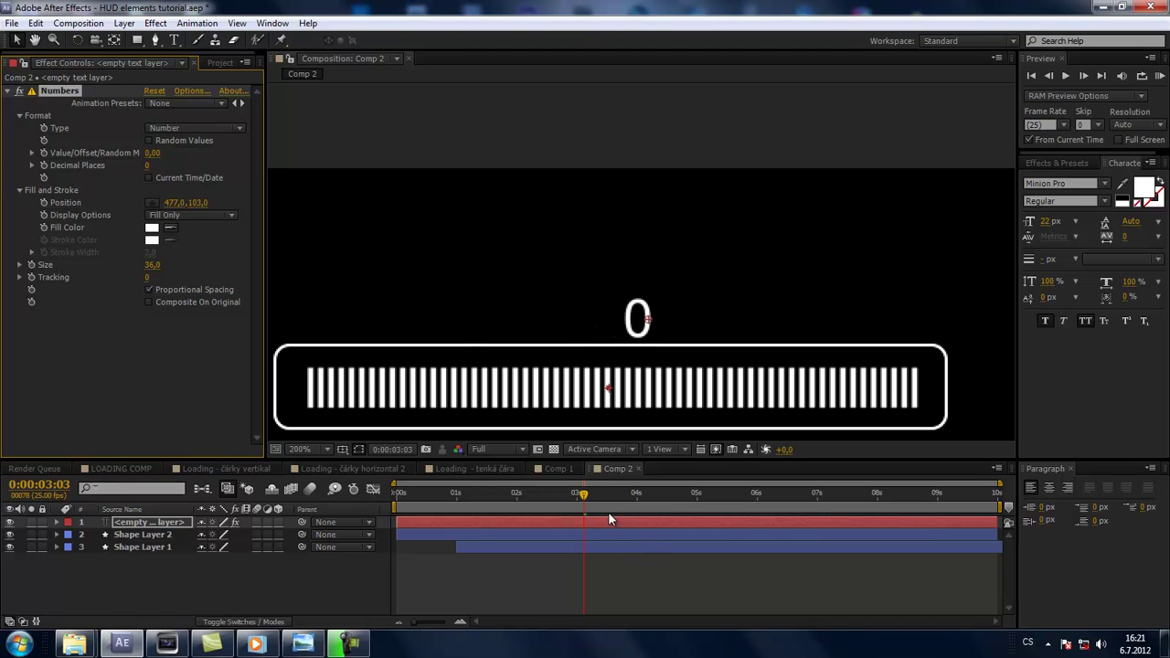
# Step: At 1 second, set a Value/Offset keyframe of 0 on the counter text layer
pyautogui.moveTo(570, 494); pyautogui.dragTo(456, 507)
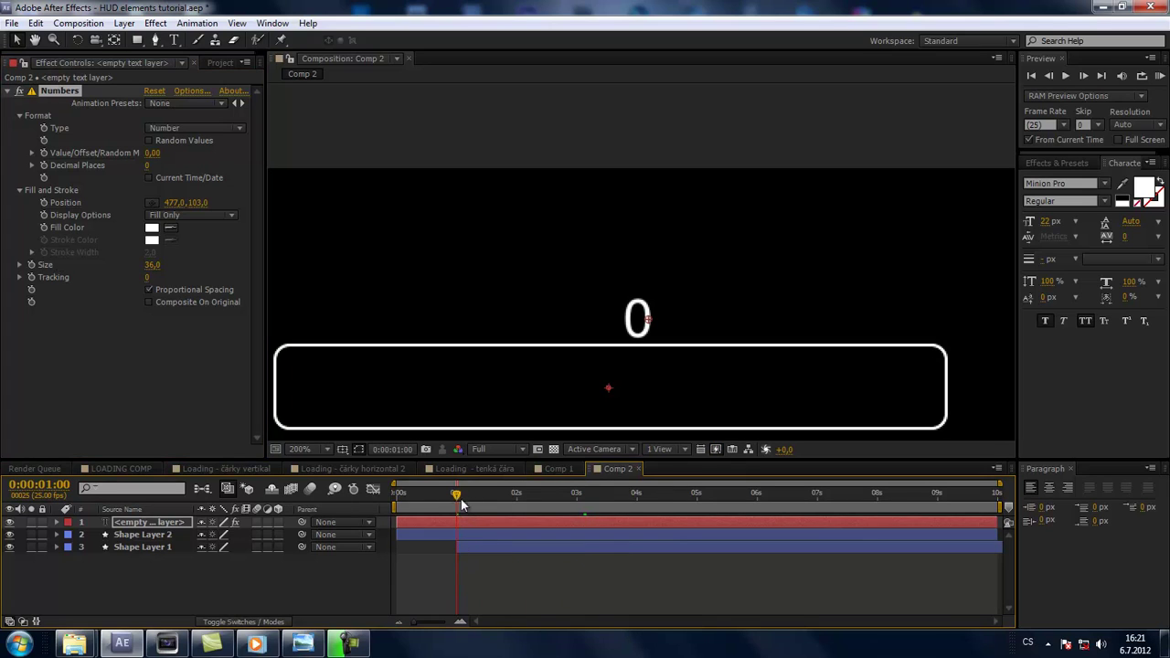
pyautogui.click(130, 523)
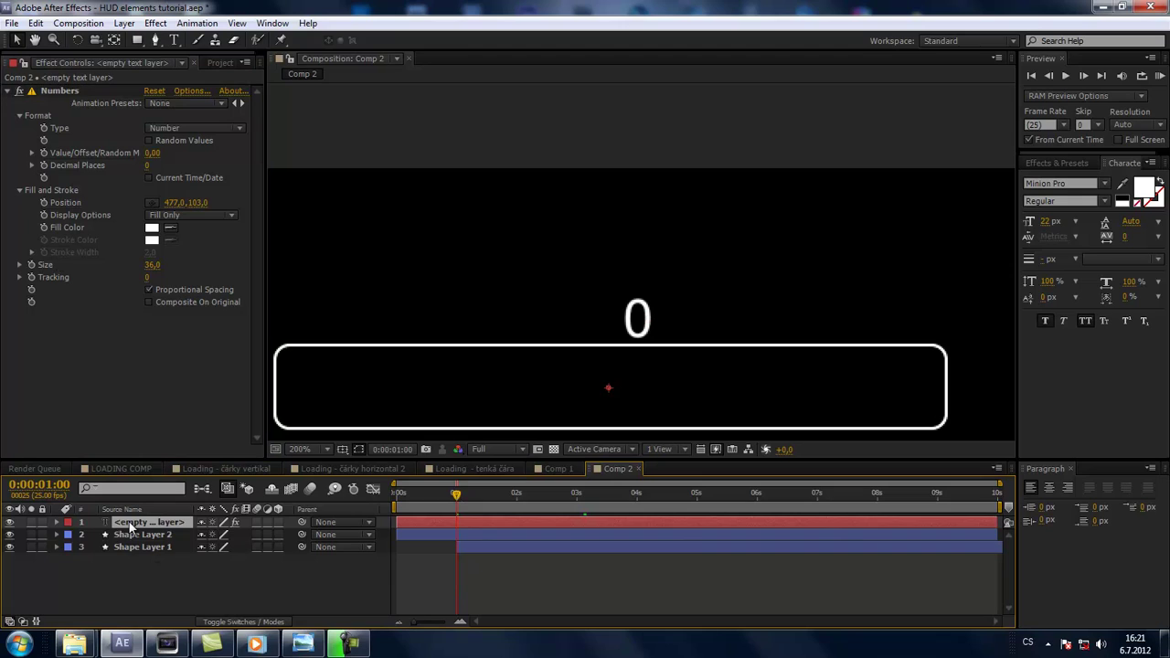
pyautogui.click(44, 155)
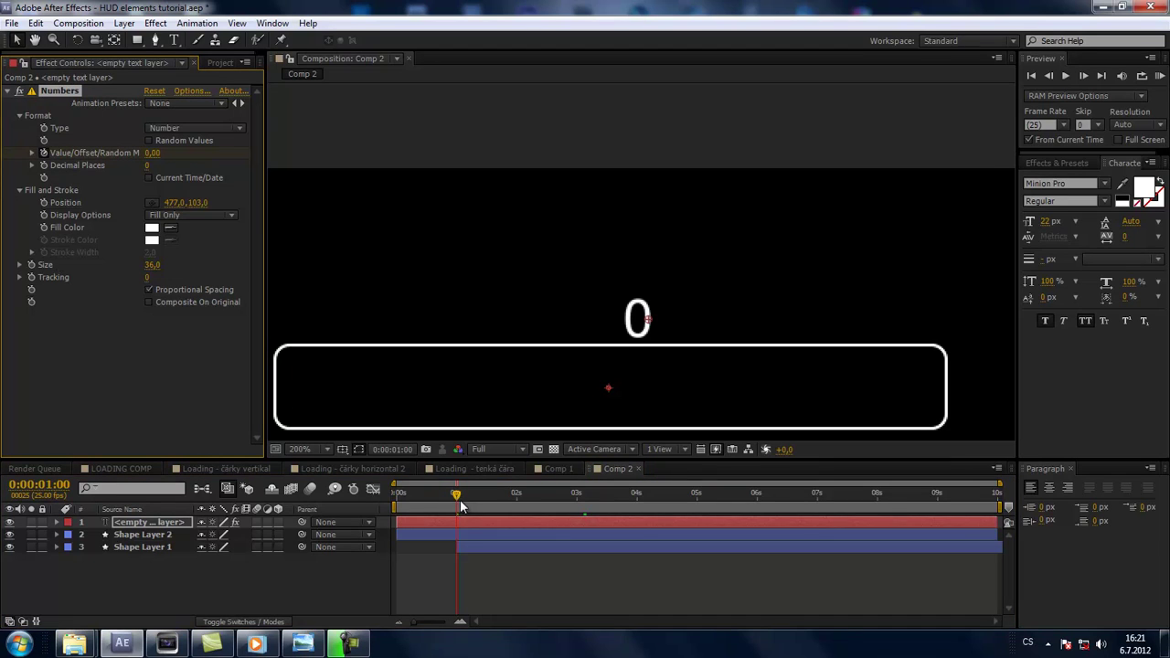
# Step: At 3 seconds, set the counter's Value/Offset to 100
pyautogui.moveTo(460, 501); pyautogui.dragTo(579, 503)
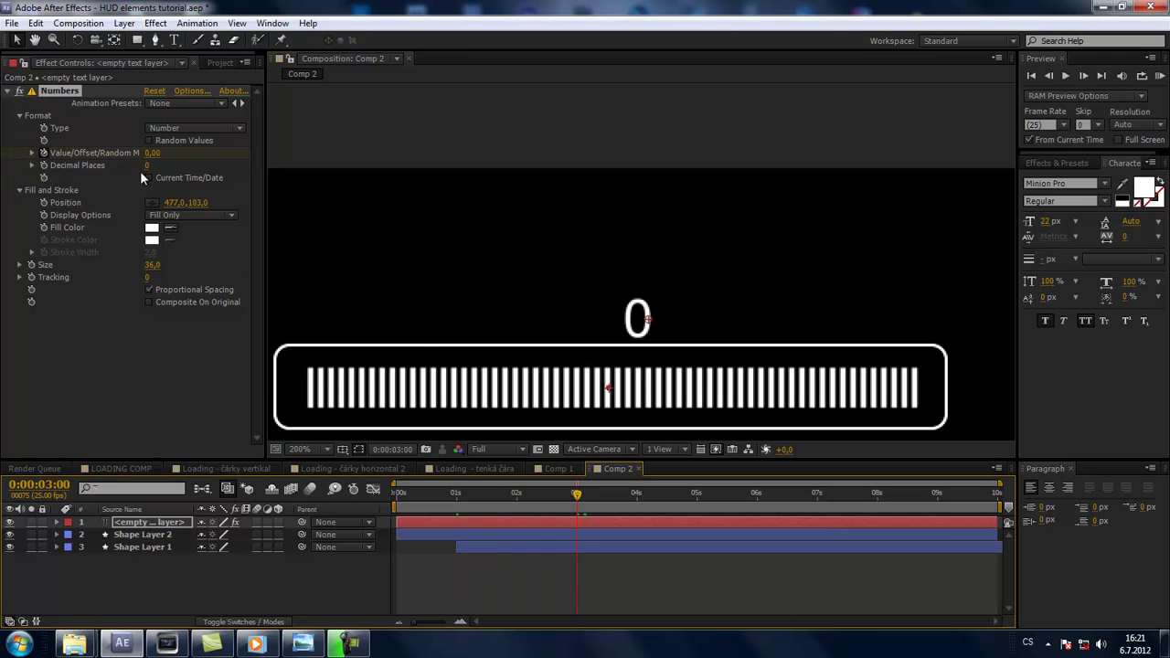
pyautogui.click(155, 154)
pyautogui.write('10')
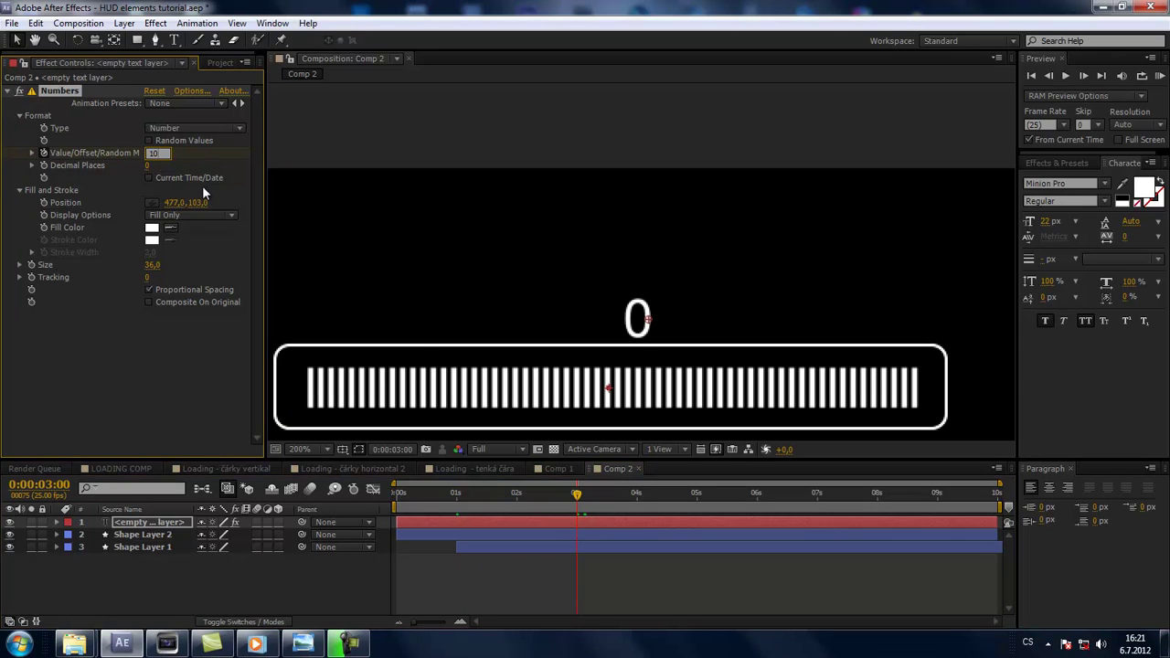
pyautogui.write('0')
pyautogui.press('Return')
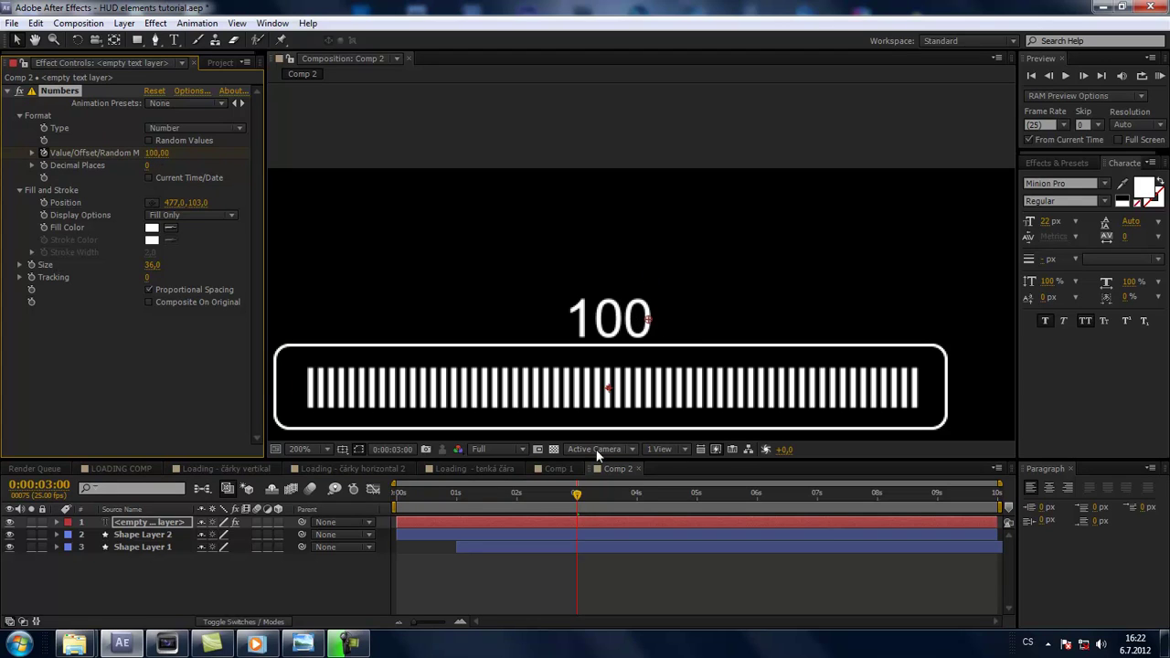
# Step: Show keyframes on the counter and Shape Layer 1 and scrub to check they align
pyautogui.click(125, 524)
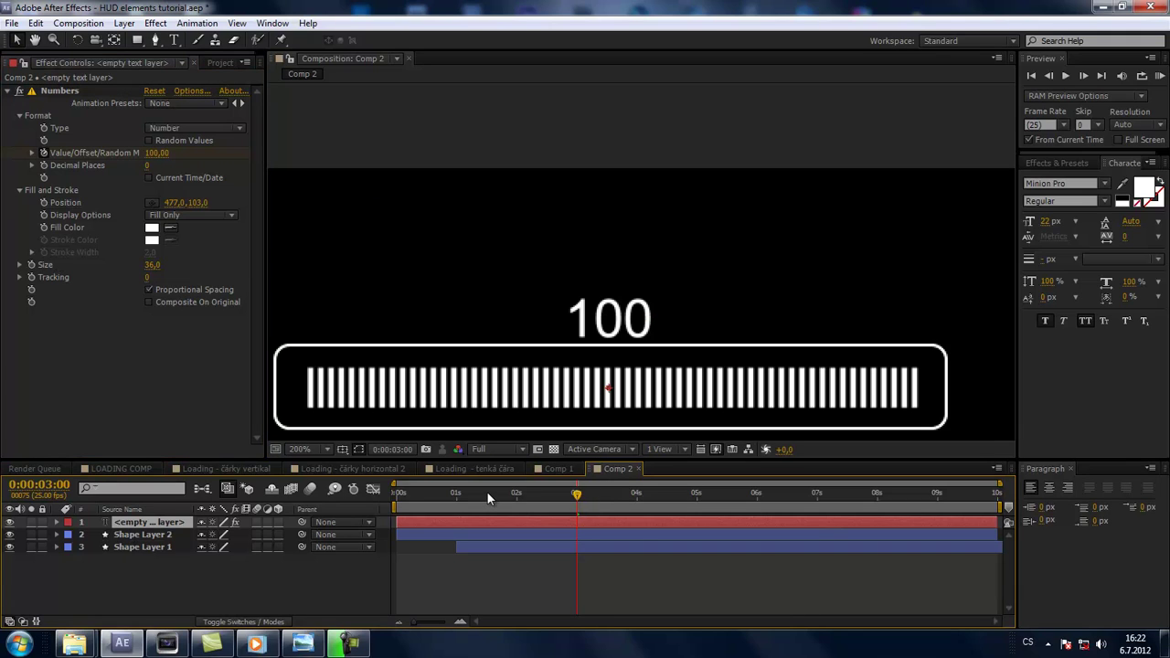
pyautogui.press('u')
pyautogui.click(496, 570)
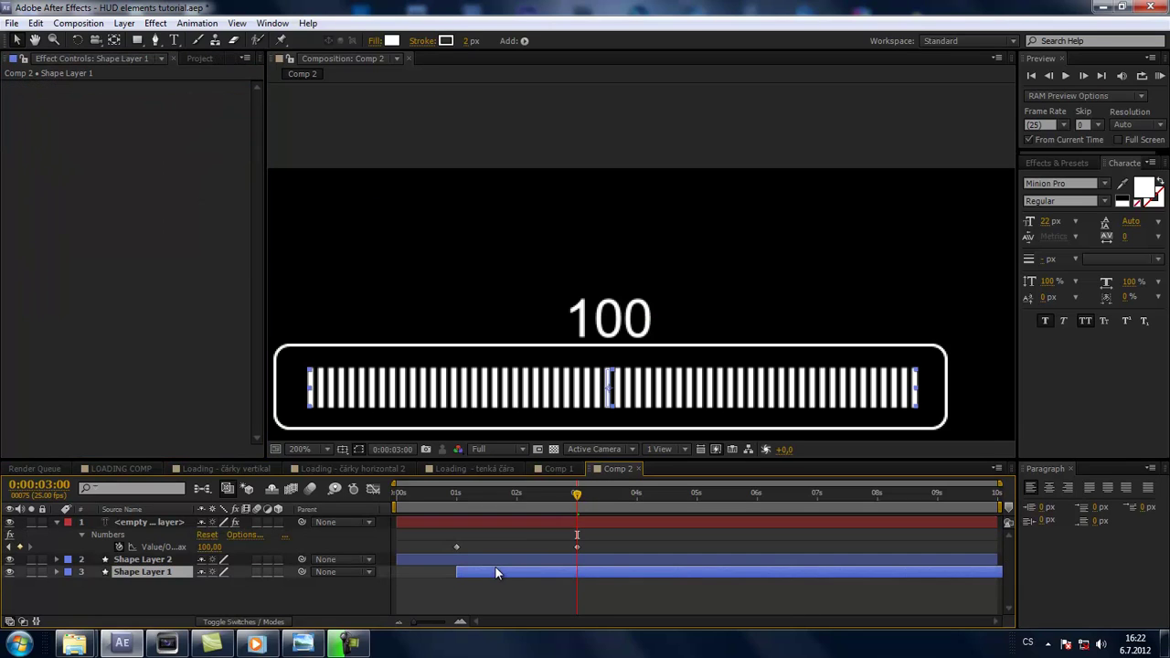
pyautogui.press('u')
pyautogui.moveTo(580, 491); pyautogui.dragTo(556, 501)
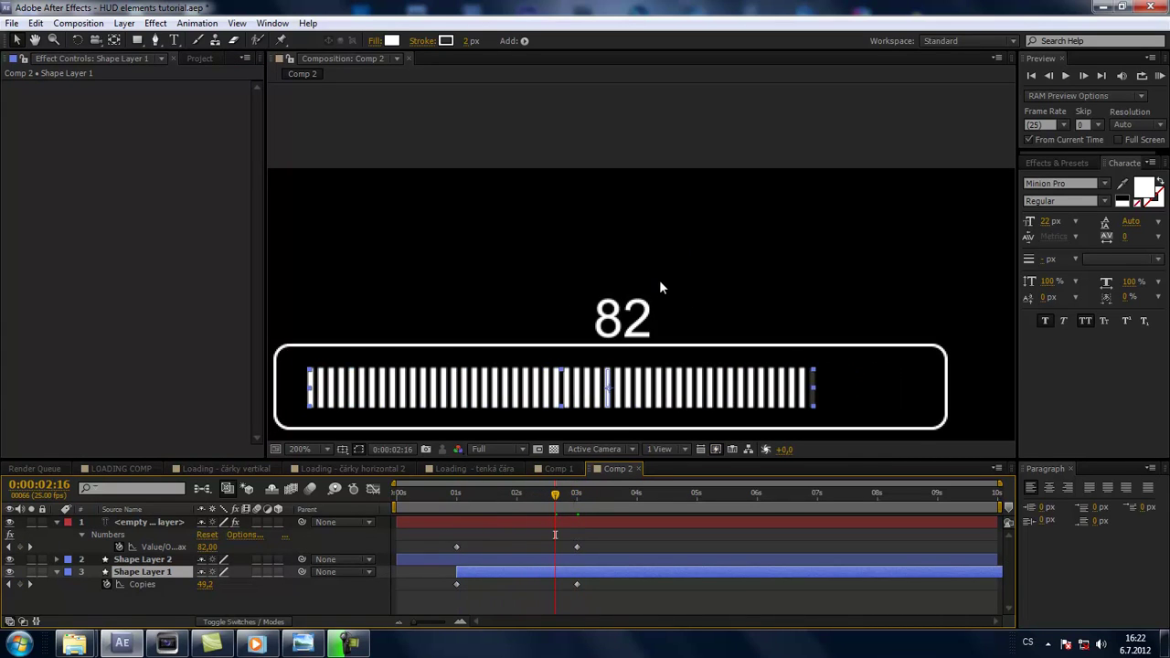
pyautogui.scroll(-1, 659, 280)
# Step: Add a new text layer reading "%" and place it beside the counter digits
pyautogui.click(56, 522)
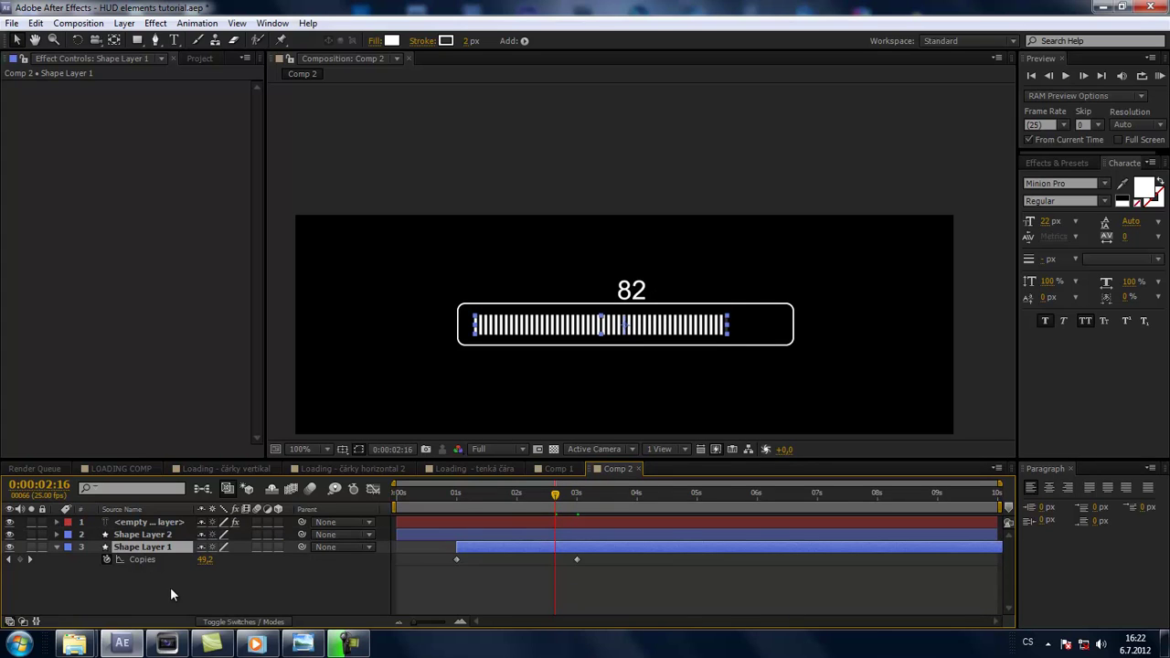
pyautogui.rightClick(124, 585)
pyautogui.moveTo(179, 454)
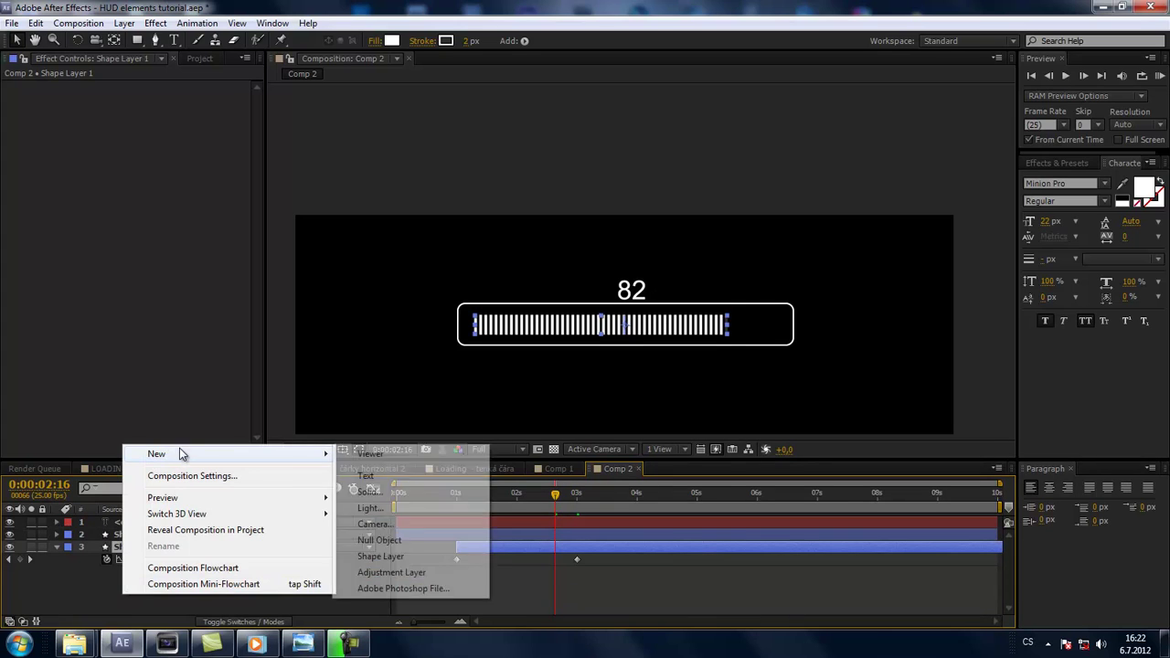
pyautogui.click(389, 477)
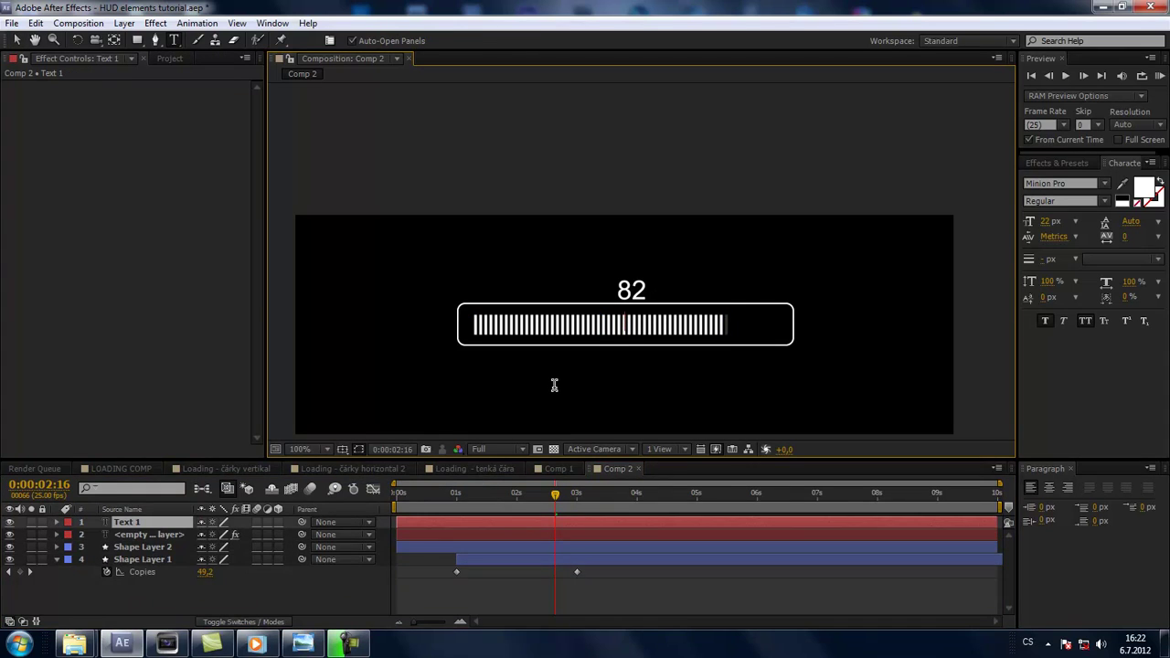
pyautogui.write('%')
pyautogui.moveTo(624, 400); pyautogui.dragTo(650, 369)
# Step: Set the % text to 38 px and nudge it down to align with the digits
pyautogui.scroll(2, 651, 369)
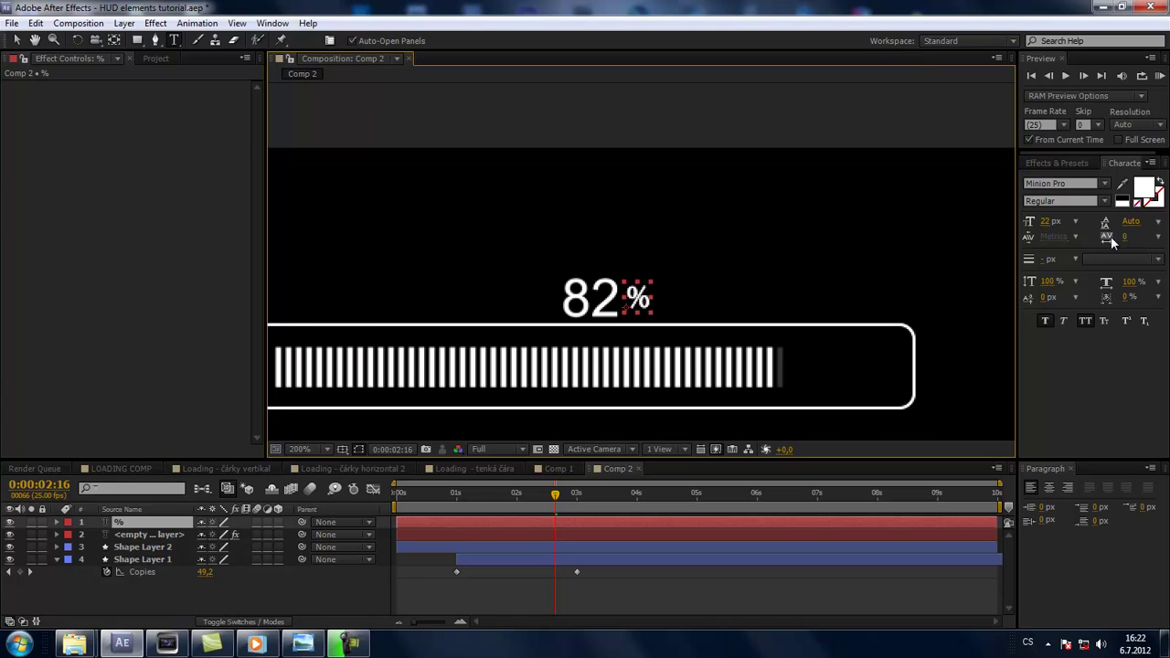
pyautogui.moveTo(1044, 224); pyautogui.dragTo(1062, 224)
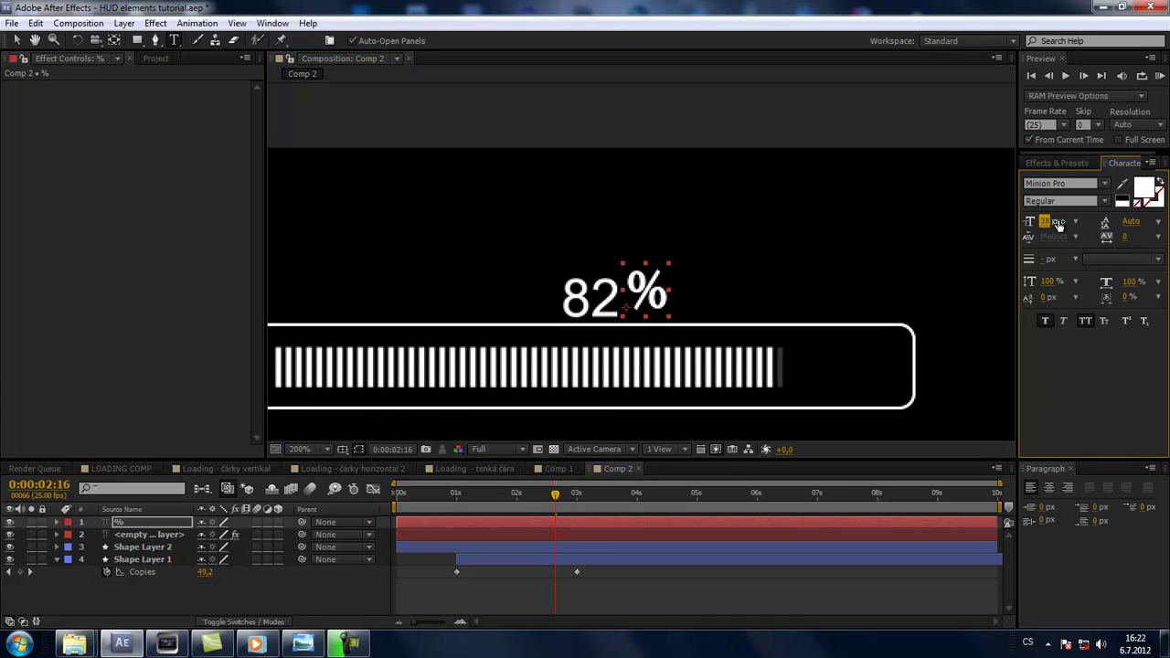
pyautogui.scroll(2, 703, 336)
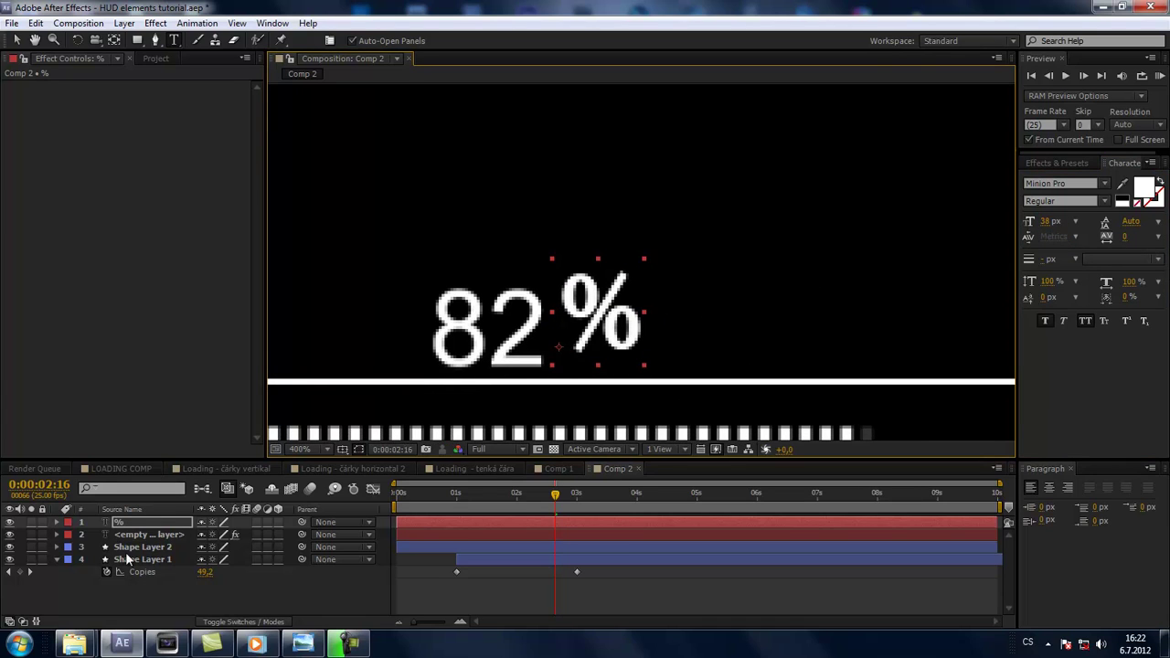
pyautogui.moveTo(631, 348); pyautogui.dragTo(617, 356)
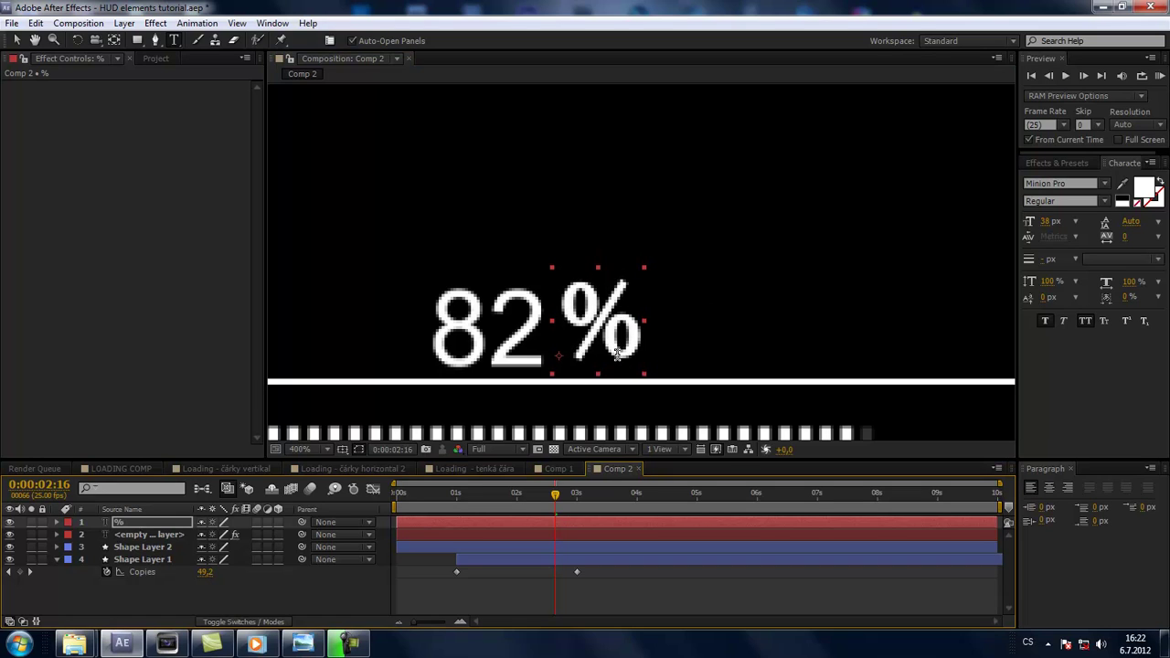
pyautogui.press('Down')
pyautogui.press('Down')
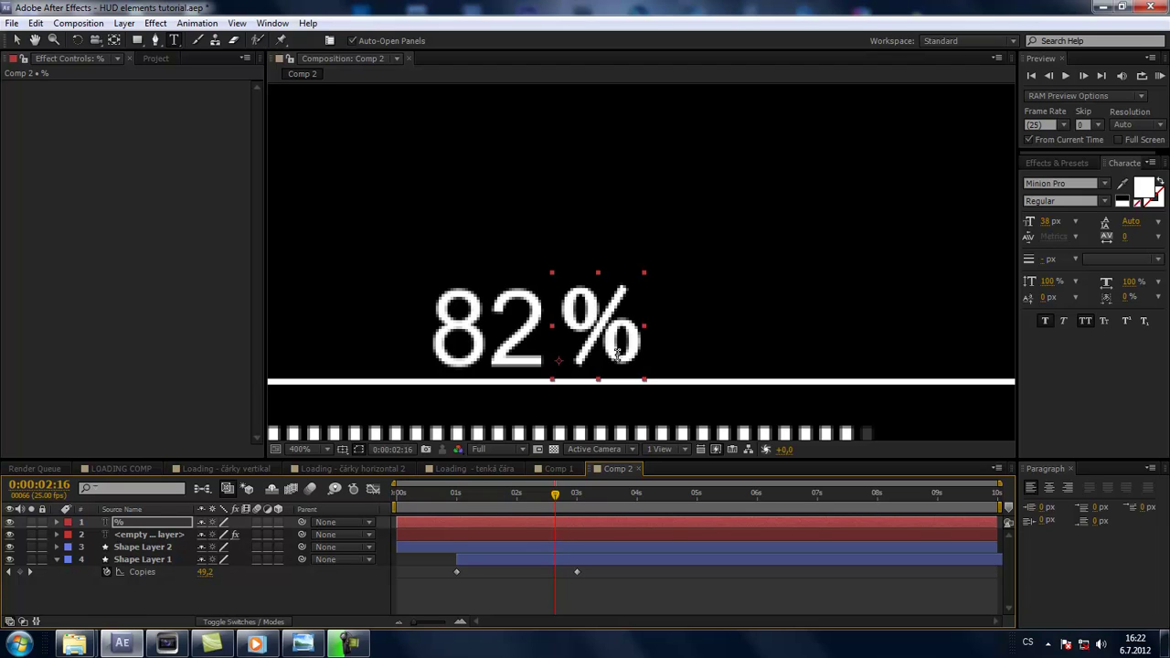
pyautogui.press(',')
pyautogui.press(',')
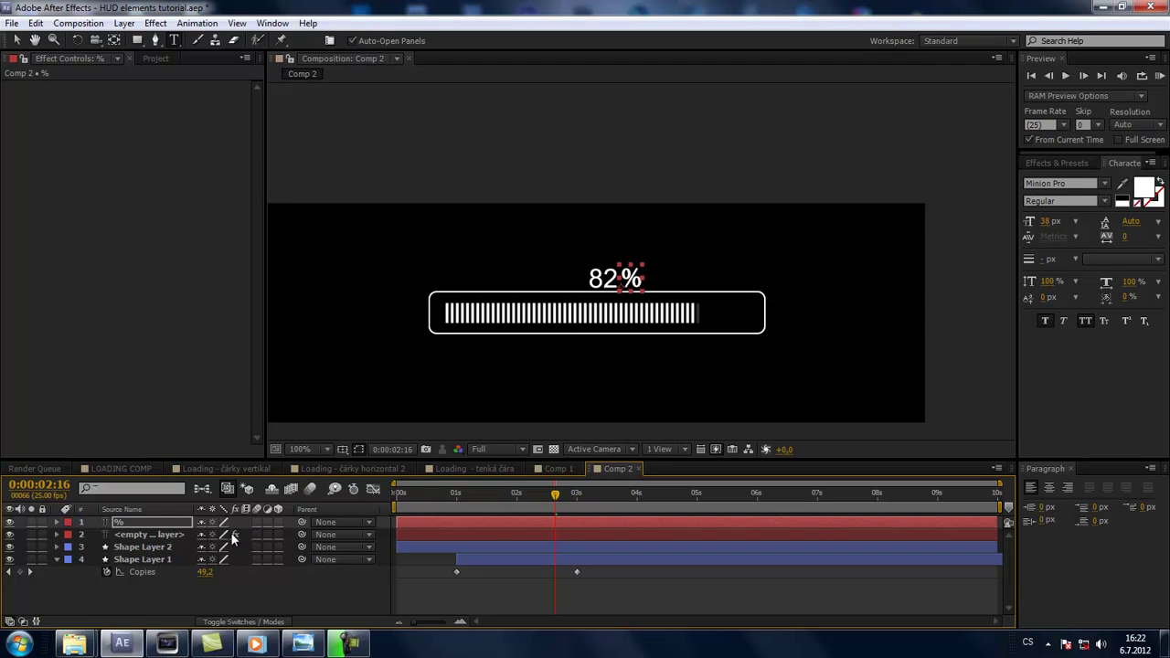
# Step: Shift the counter digits slightly left via the Numbers effect position
pyautogui.click(124, 533)
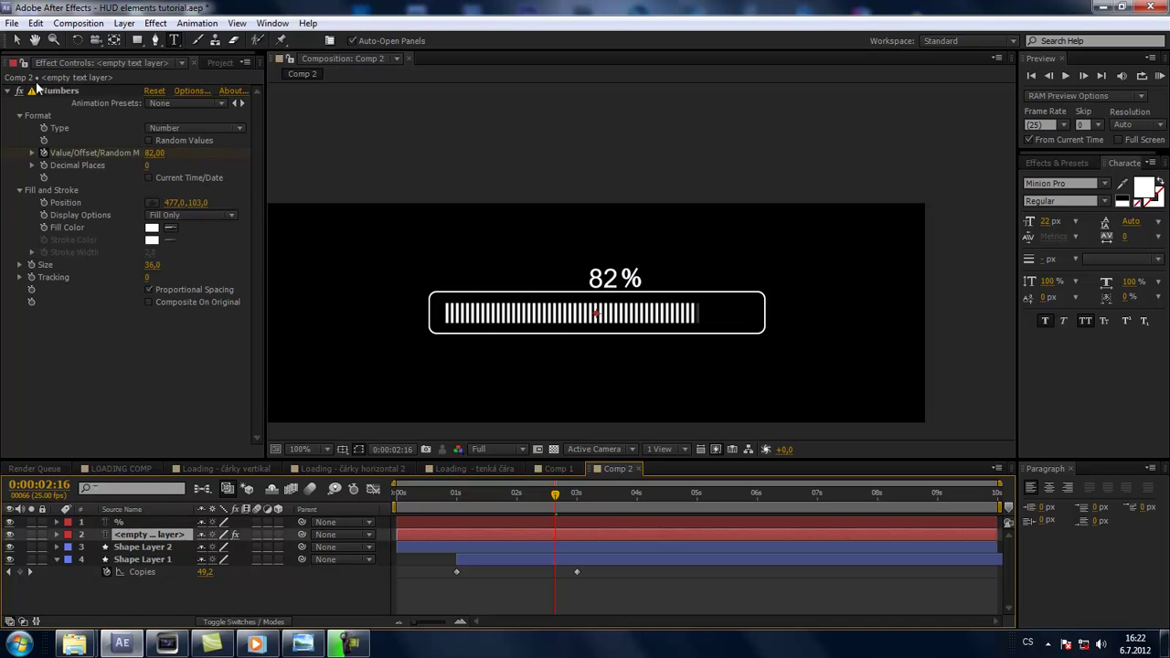
pyautogui.scroll(1, 559, 265)
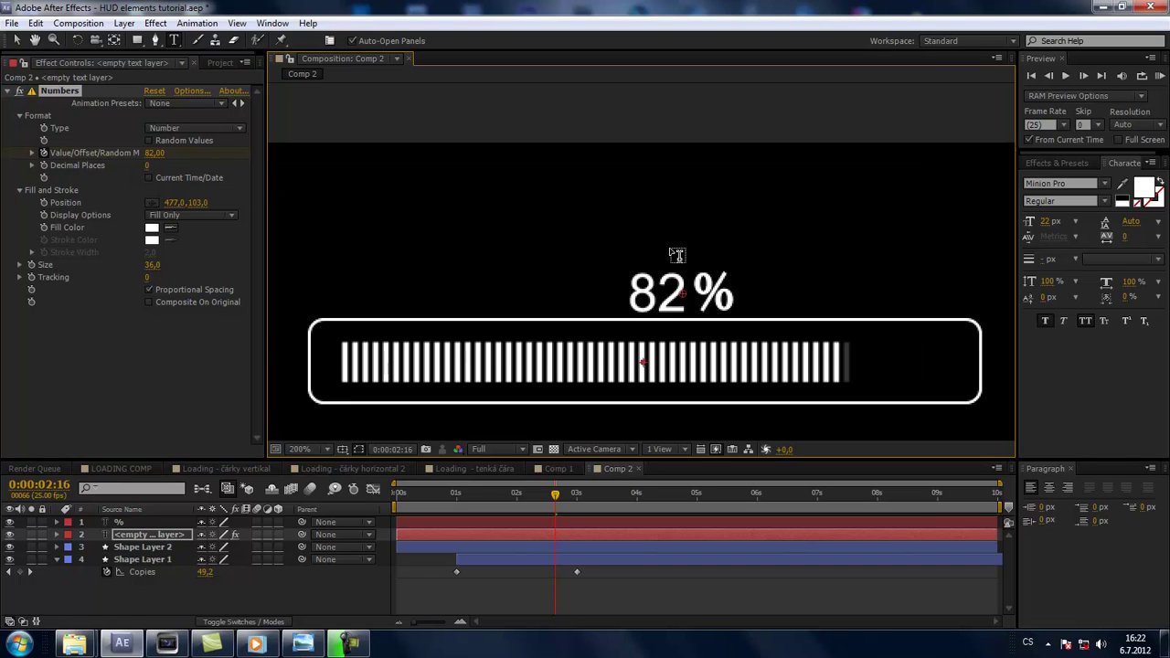
pyautogui.moveTo(673, 241); pyautogui.dragTo(604, 281)
pyautogui.scroll(-1, 604, 281)
pyautogui.scroll(1, 604, 281)
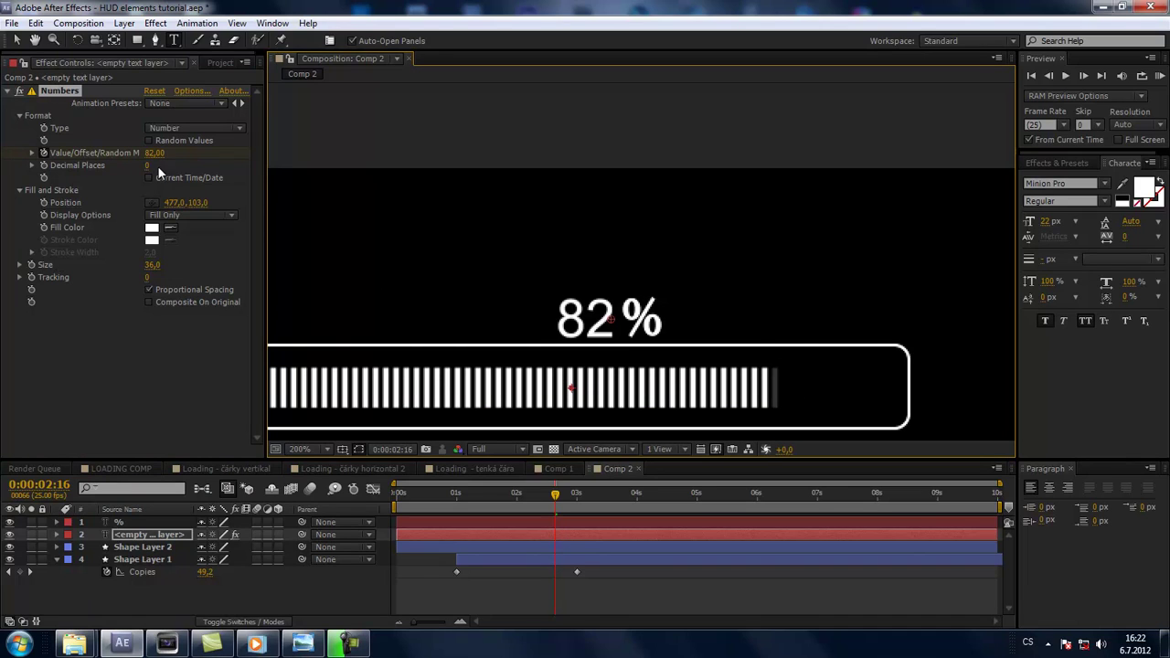
pyautogui.click(61, 203)
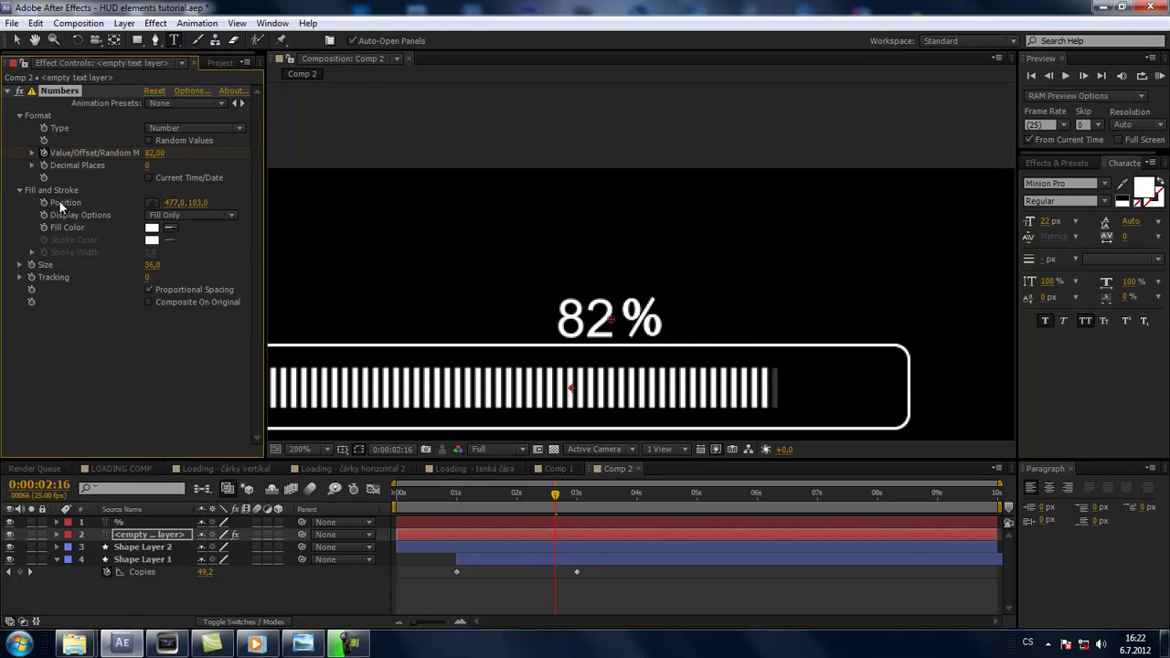
pyautogui.moveTo(173, 202); pyautogui.dragTo(161, 202)
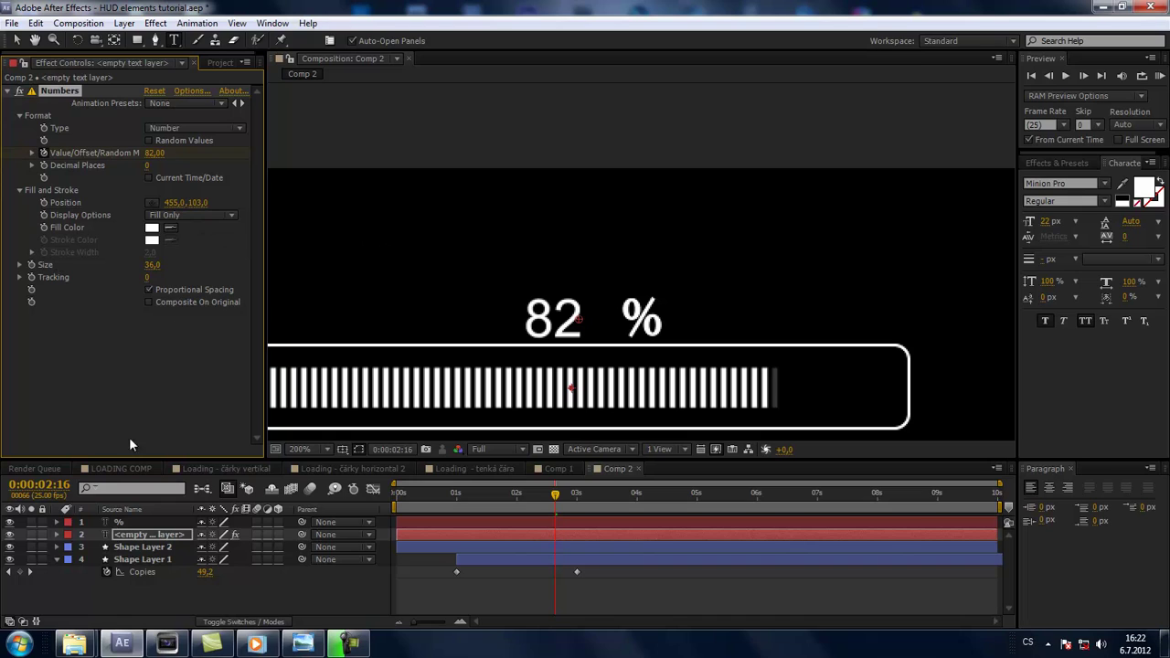
# Step: Nudge the % layer with arrow keys so it sits snug beside the digits
pyautogui.click(127, 522)
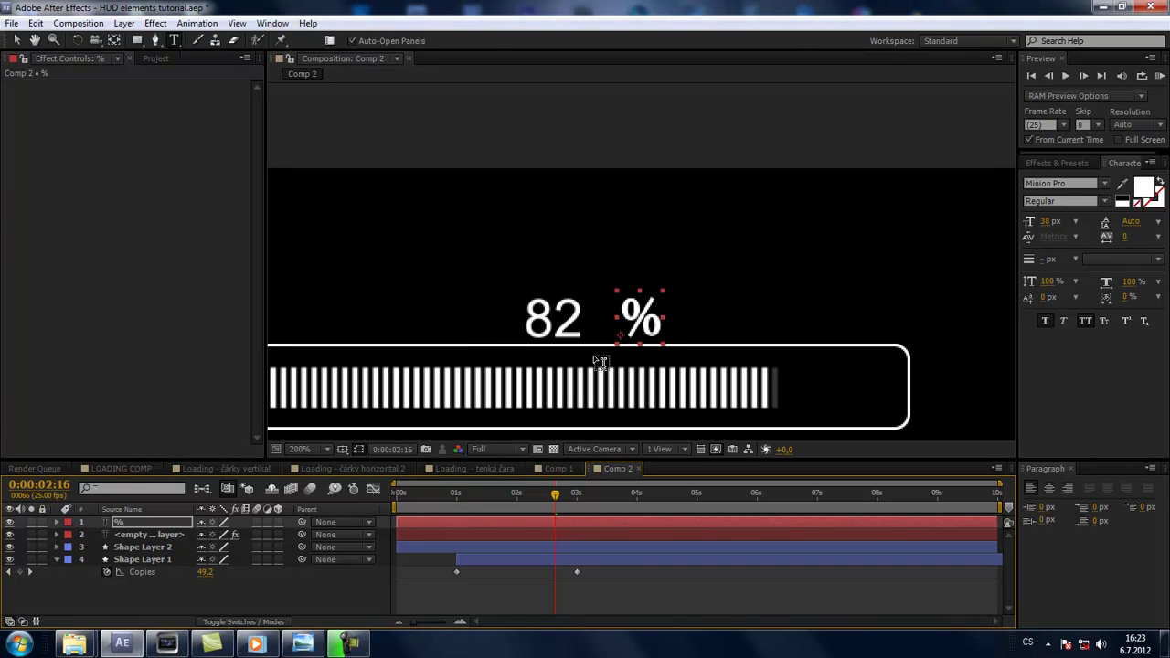
pyautogui.click(137, 520)
pyautogui.press('Return')
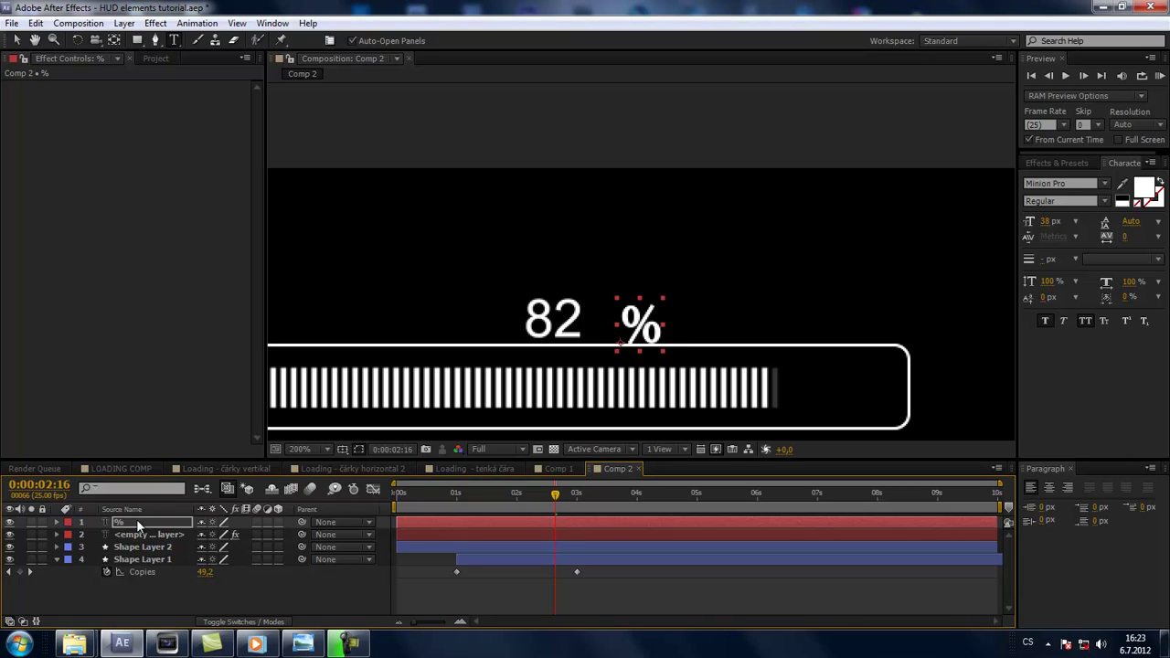
pyautogui.press('Up')
pyautogui.press('Up')
pyautogui.press('Up')
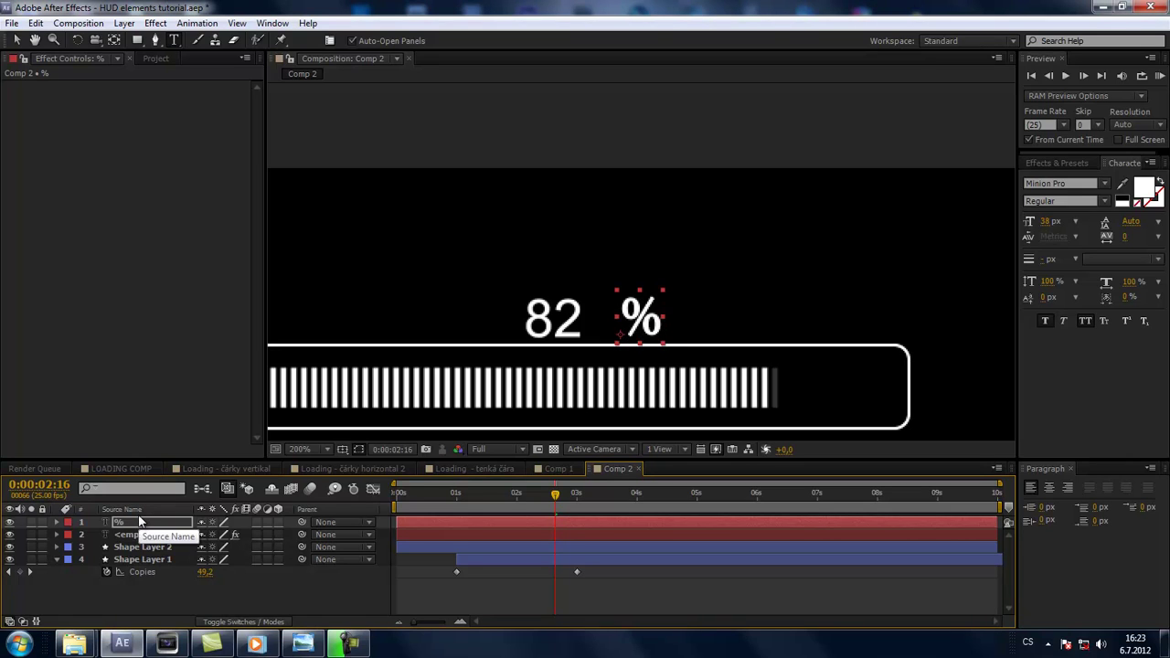
pyautogui.press('Left')
pyautogui.press('Left')
pyautogui.press('Left')
pyautogui.press('Left')
pyautogui.press('Left')
pyautogui.press('Left')
pyautogui.press('Left')
pyautogui.press('Left')
pyautogui.press('Left')
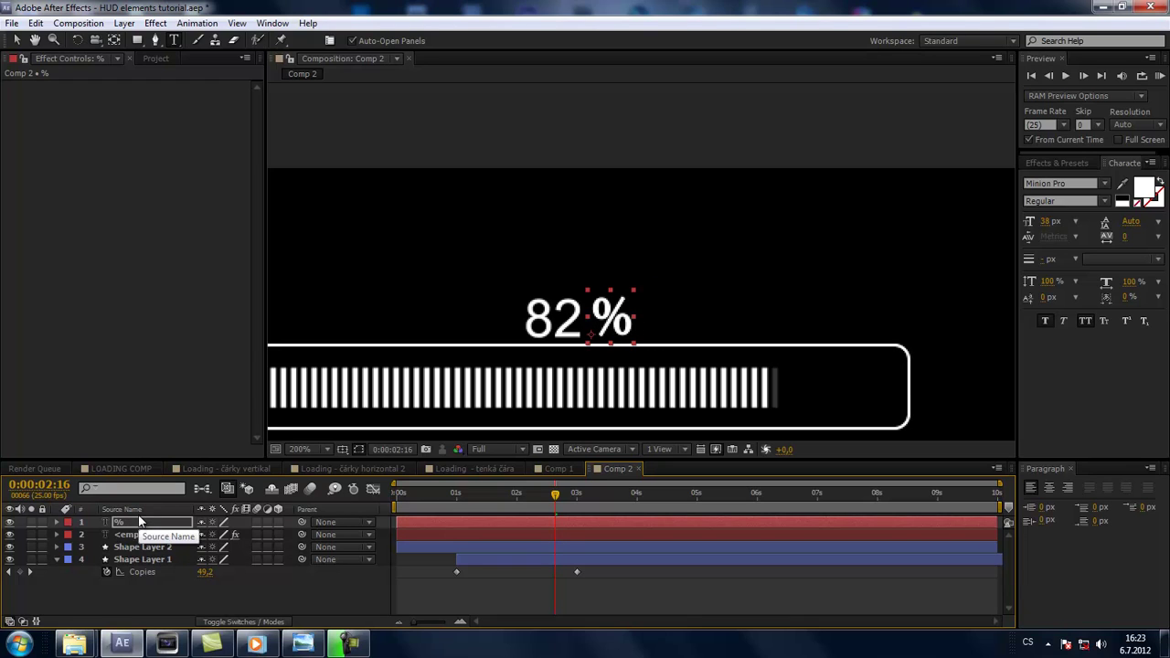
pyautogui.click(176, 606)
# Step: Zoom out, preview the bar filling to 68 %, and recentre the view
pyautogui.press(',')
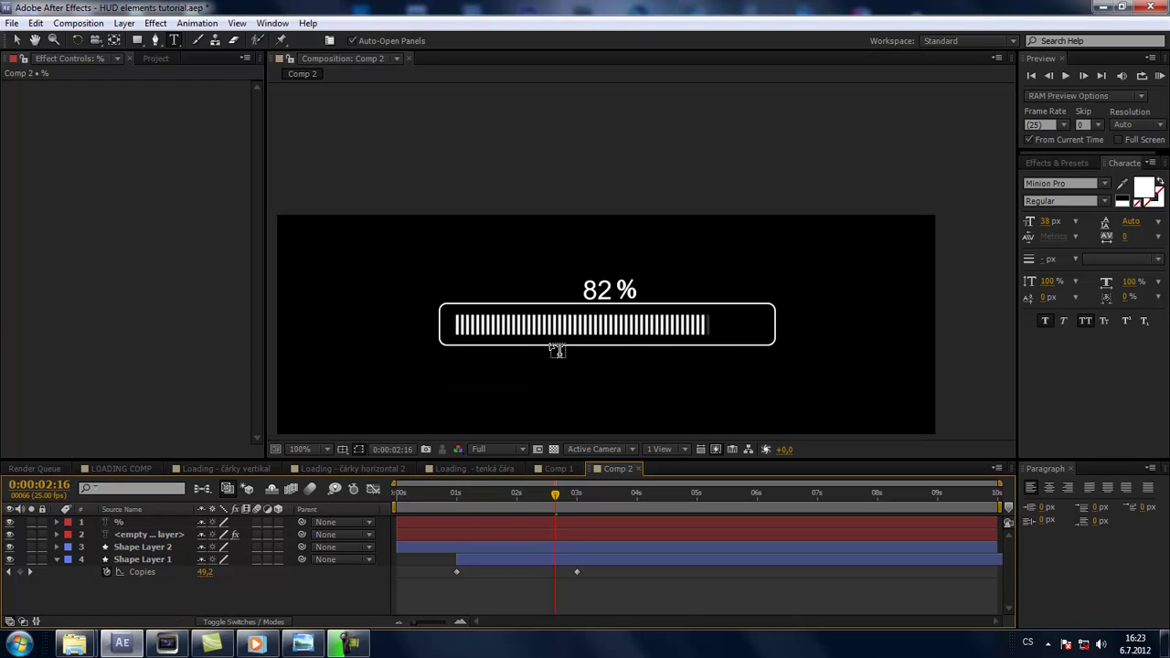
pyautogui.moveTo(559, 491); pyautogui.dragTo(538, 495)
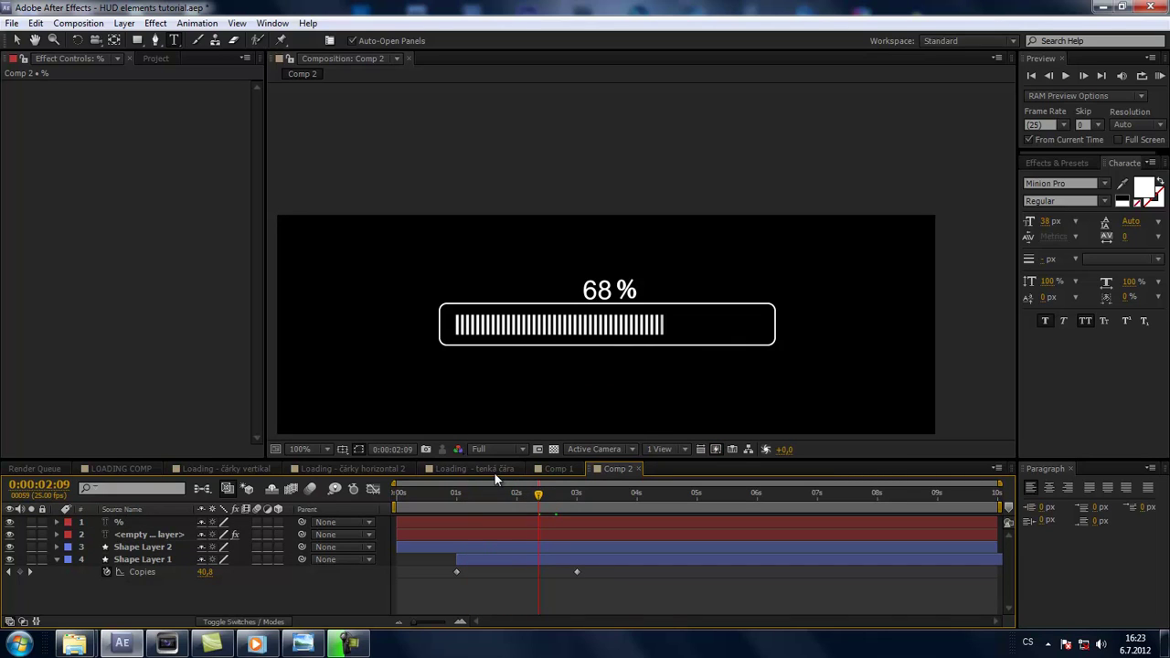
pyautogui.moveTo(585, 400); pyautogui.dragTo(597, 309)
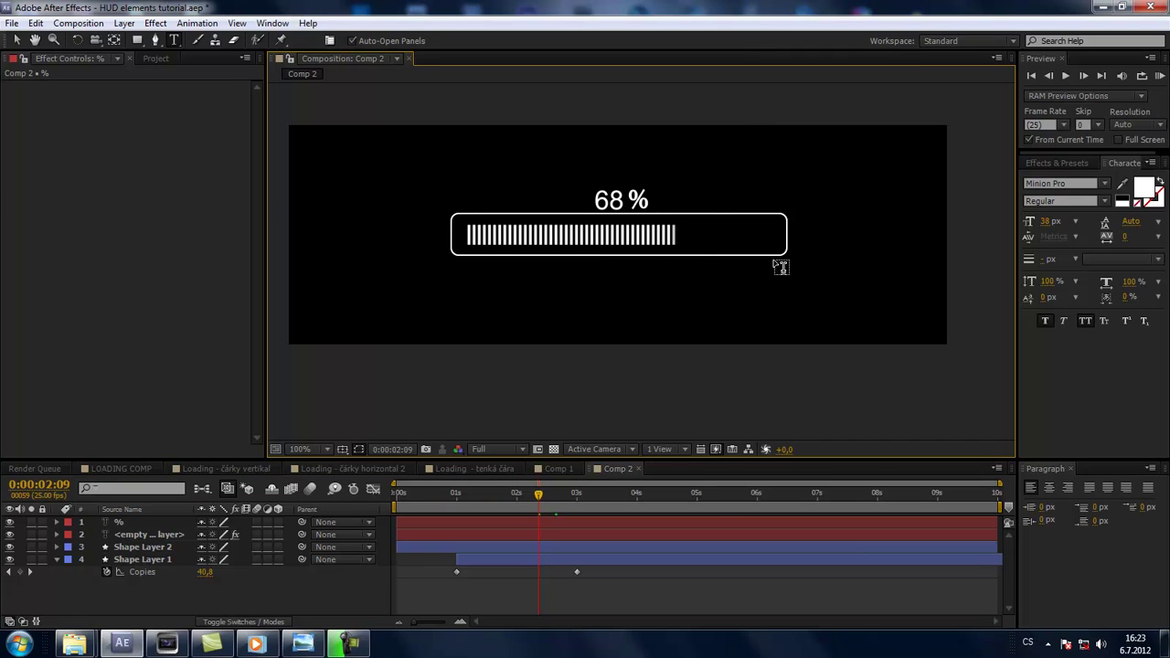
# Step: Create Comp 3 as a new black 900×300, 25 fps, 10-second composition
pyautogui.click(78, 23)
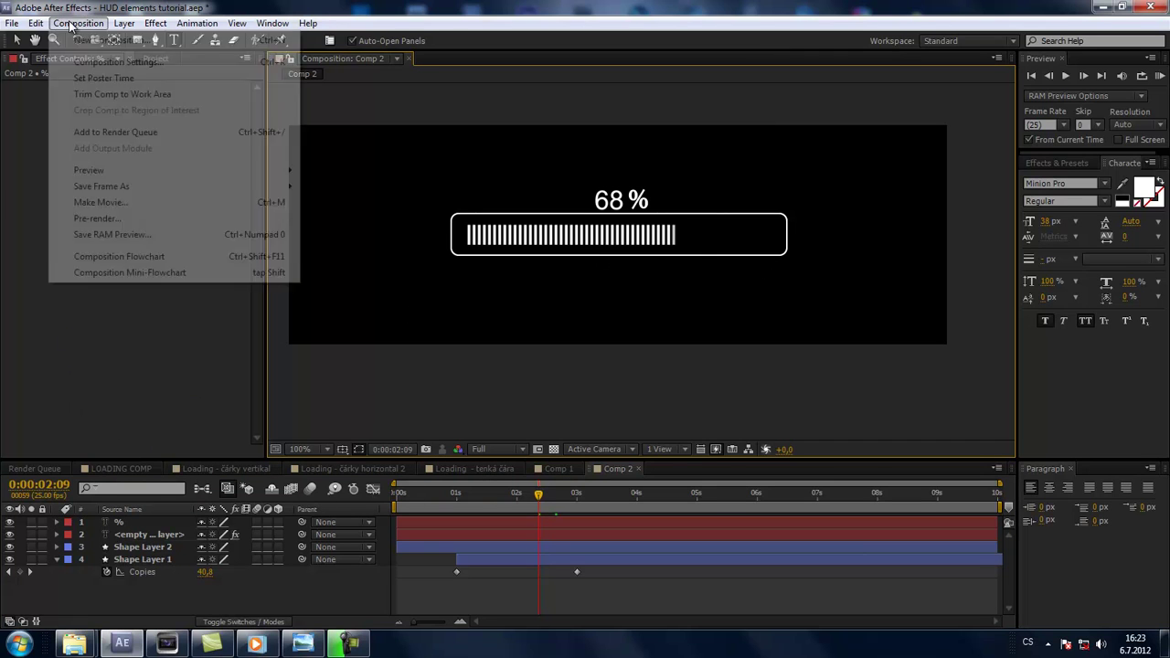
pyautogui.click(96, 40)
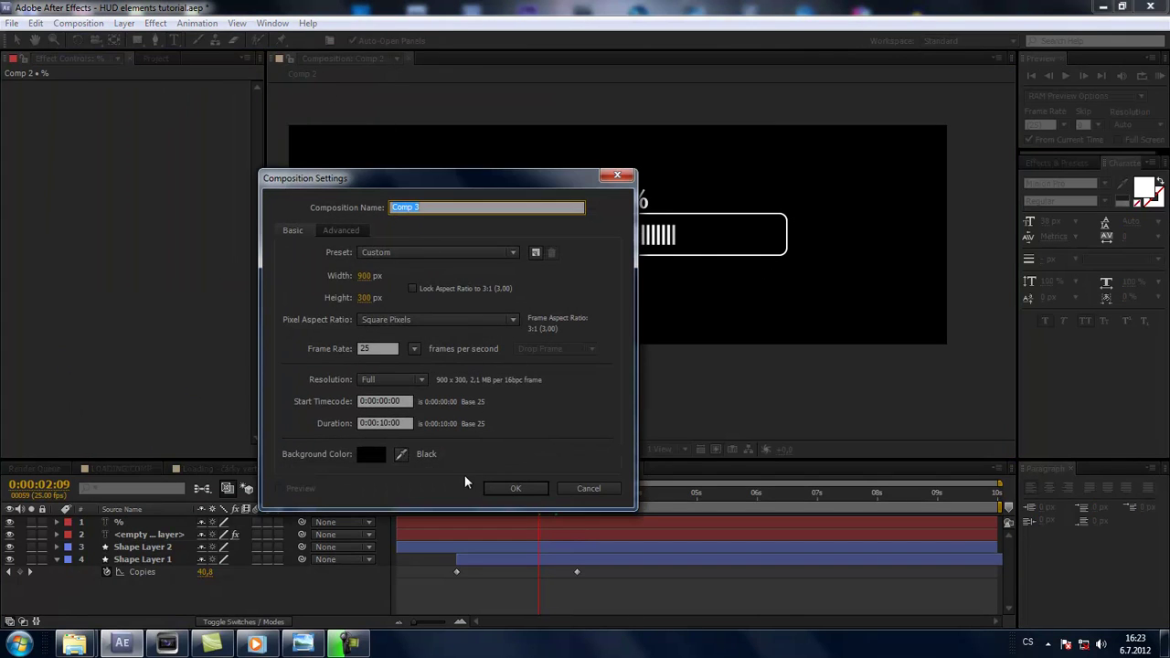
pyautogui.click(516, 488)
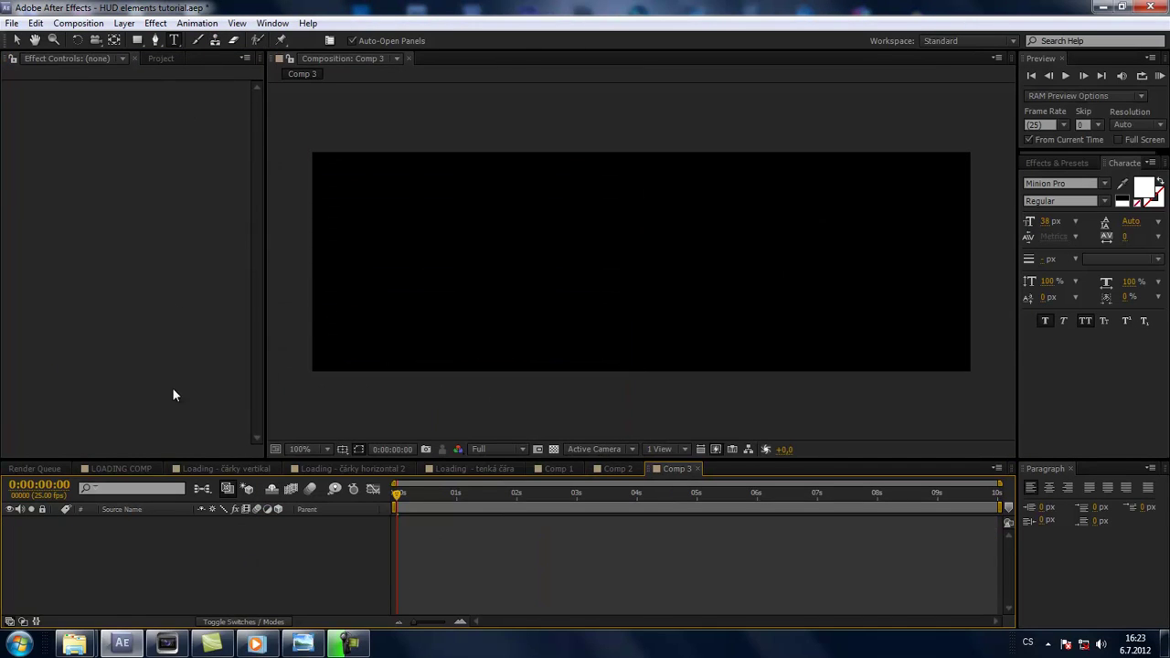
# Step: Choose the Rectangle tool and set its shape fill to solid white
pyautogui.click(137, 40)
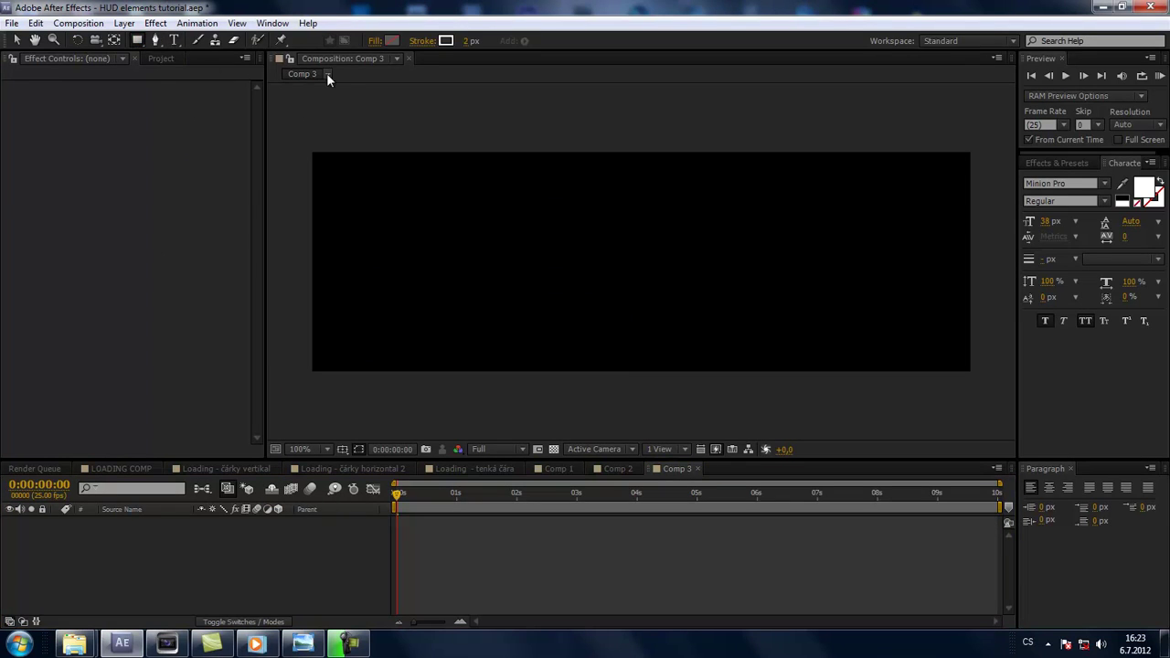
pyautogui.click(372, 40)
pyautogui.click(529, 281)
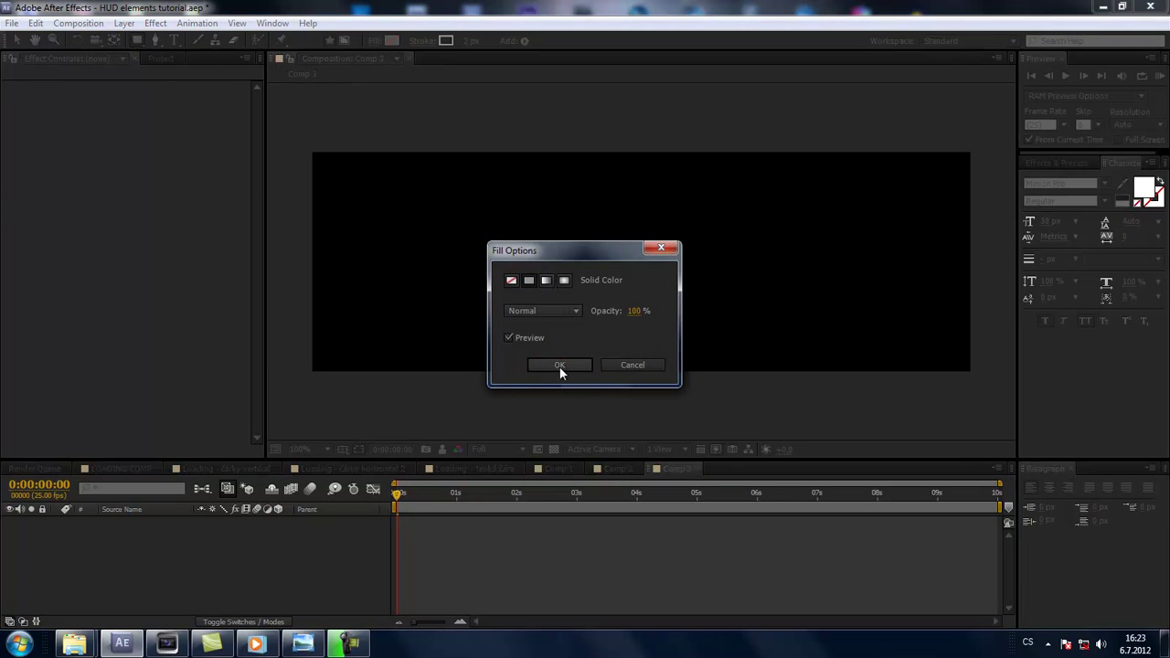
pyautogui.click(557, 365)
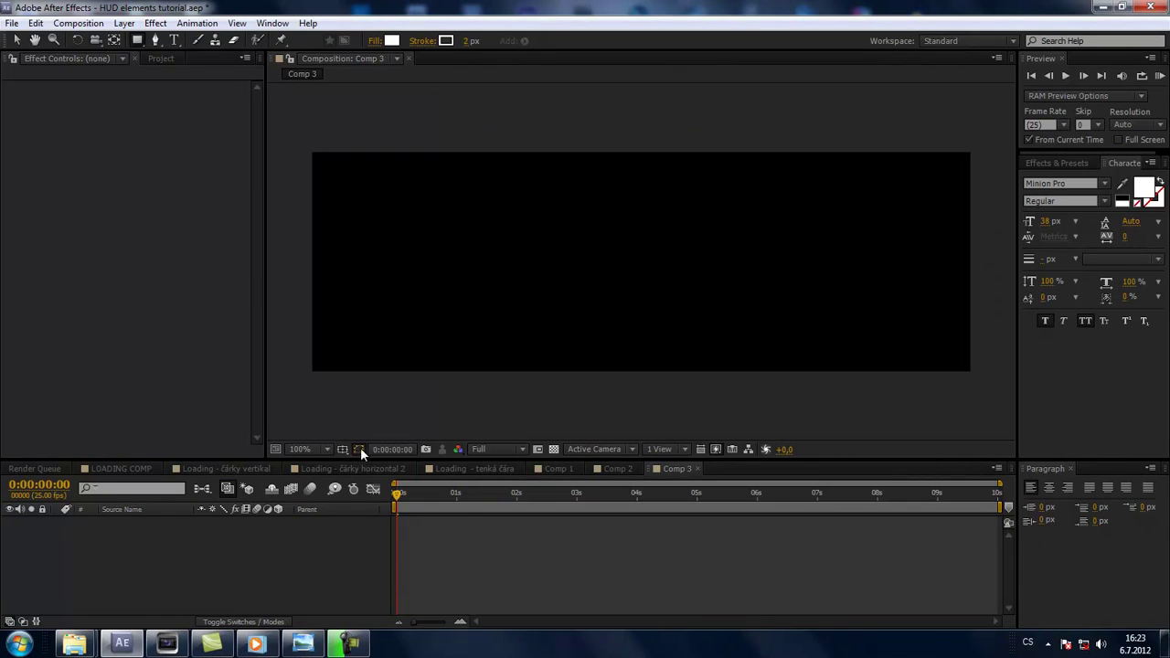
# Step: Show Title/Action Safe guides and draw a small white dash rectangle at the comp centre
pyautogui.click(341, 449)
pyautogui.click(389, 465)
pyautogui.press('.')
pyautogui.press('.')
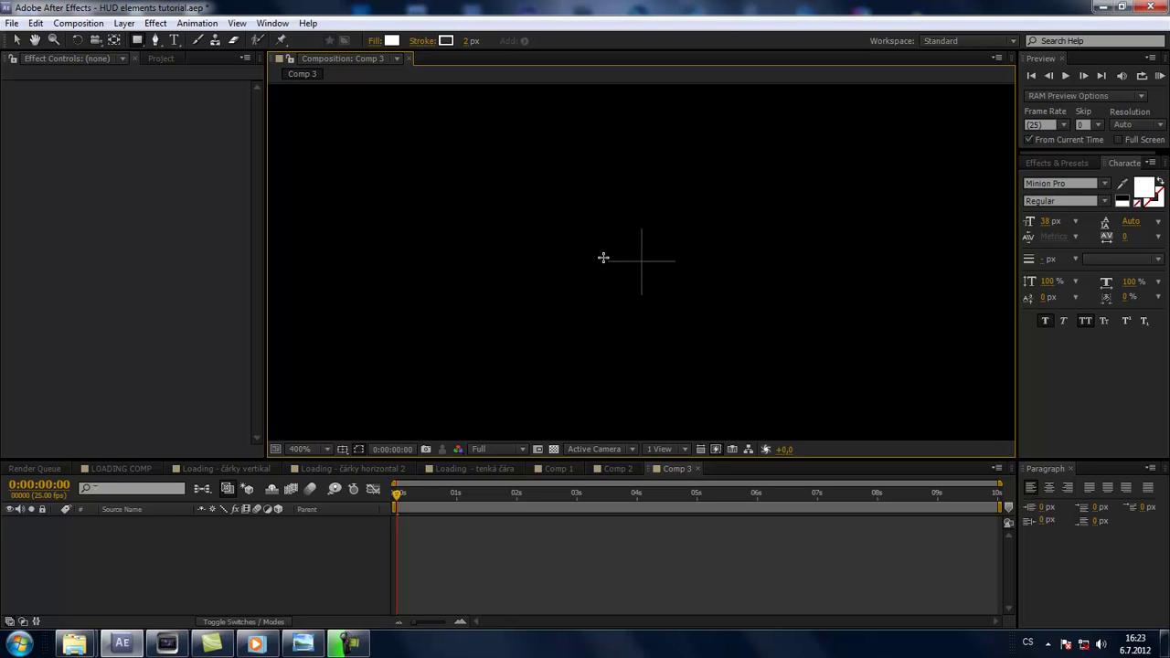
pyautogui.moveTo(603, 258); pyautogui.dragTo(672, 262)
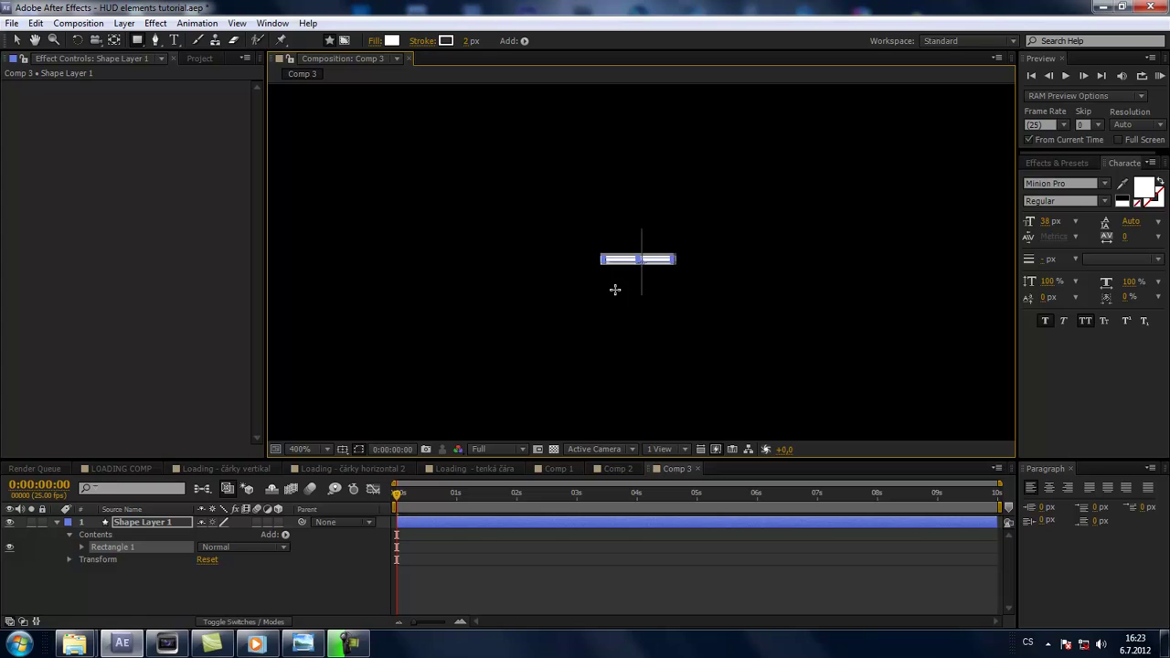
pyautogui.press('/')
pyautogui.press('.')
pyautogui.press('F2')
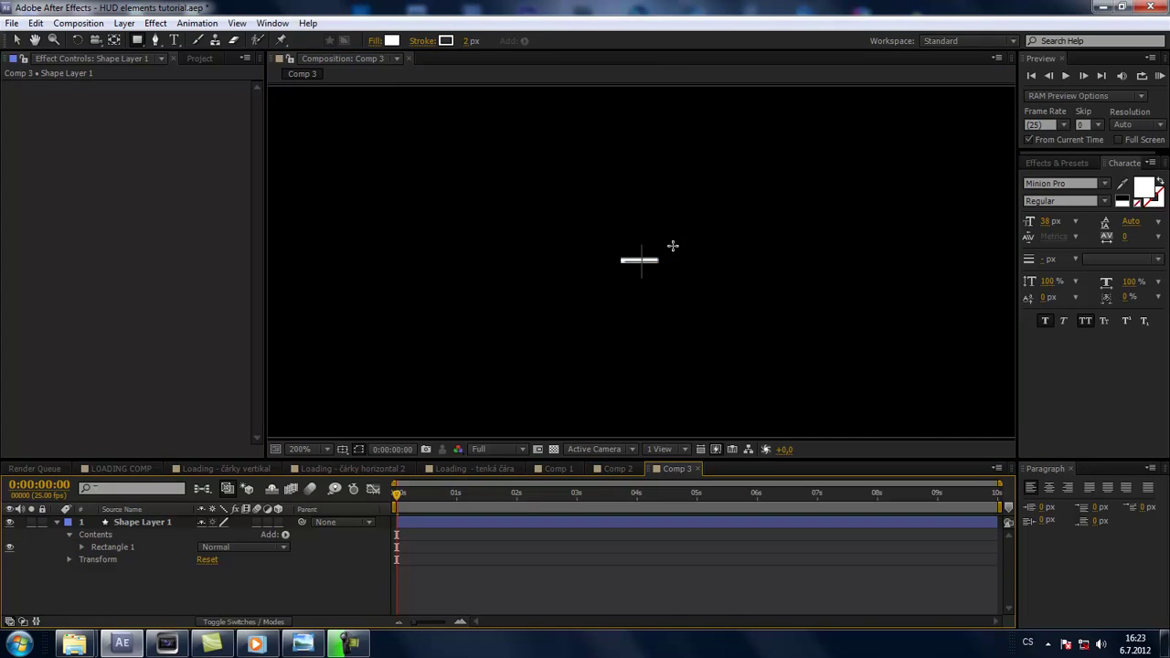
pyautogui.press('.')
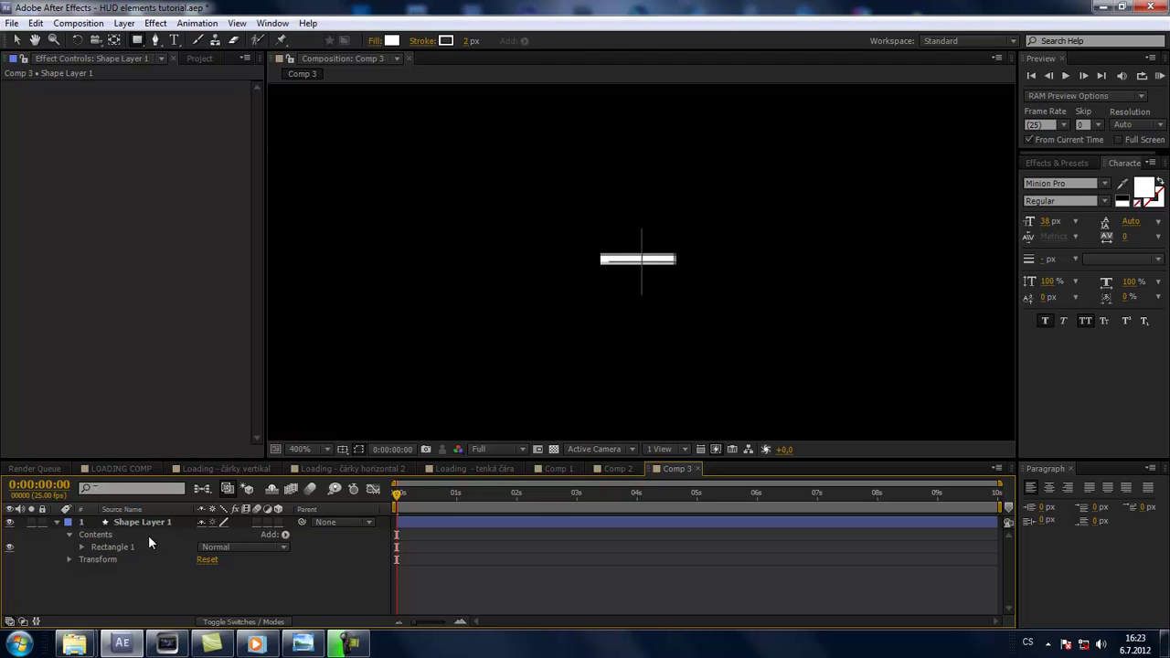
# Step: Inspect the rectangle's contents and transform values, then return the view to 100%
pyautogui.click(81, 546)
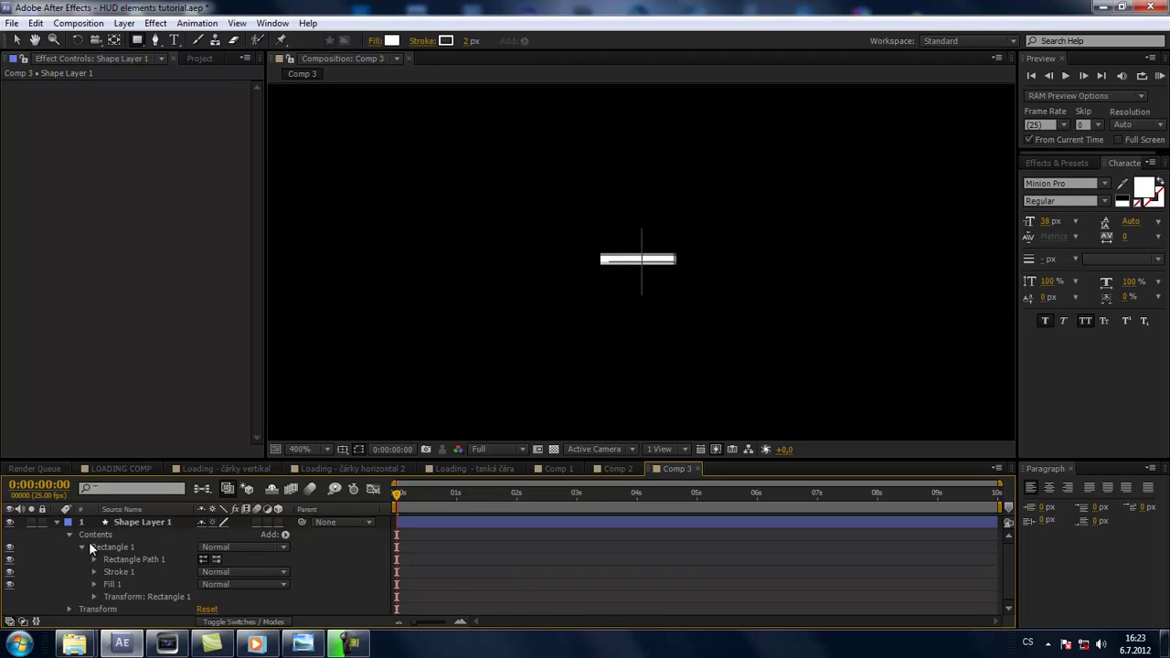
pyautogui.click(84, 546)
pyautogui.click(69, 558)
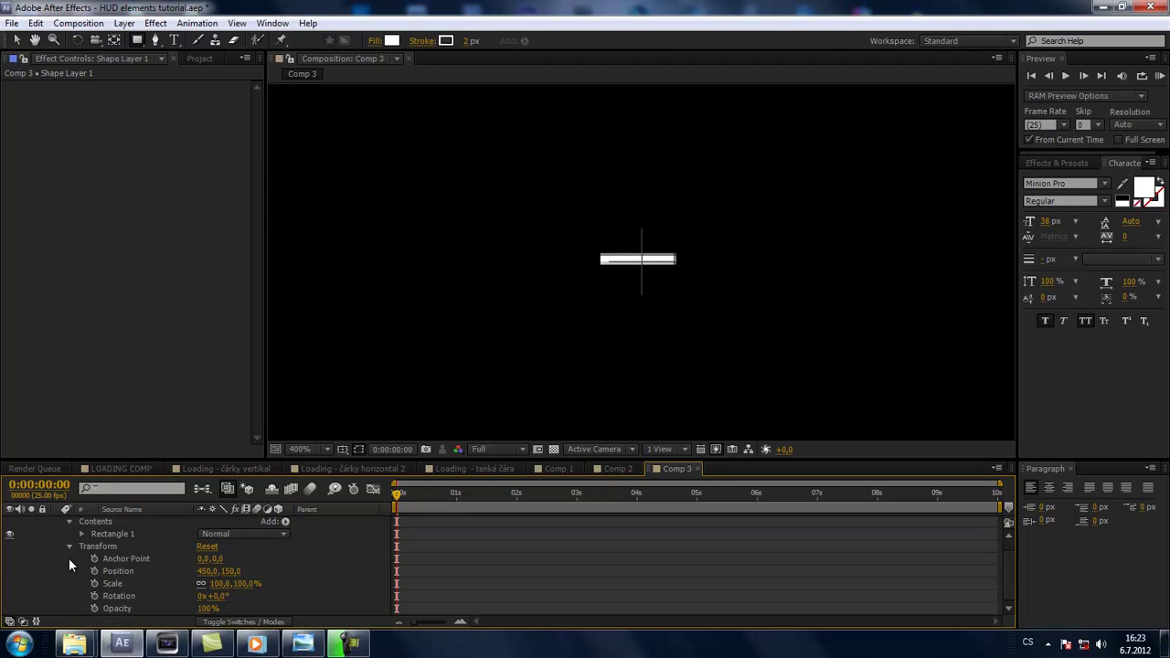
pyautogui.click(69, 545)
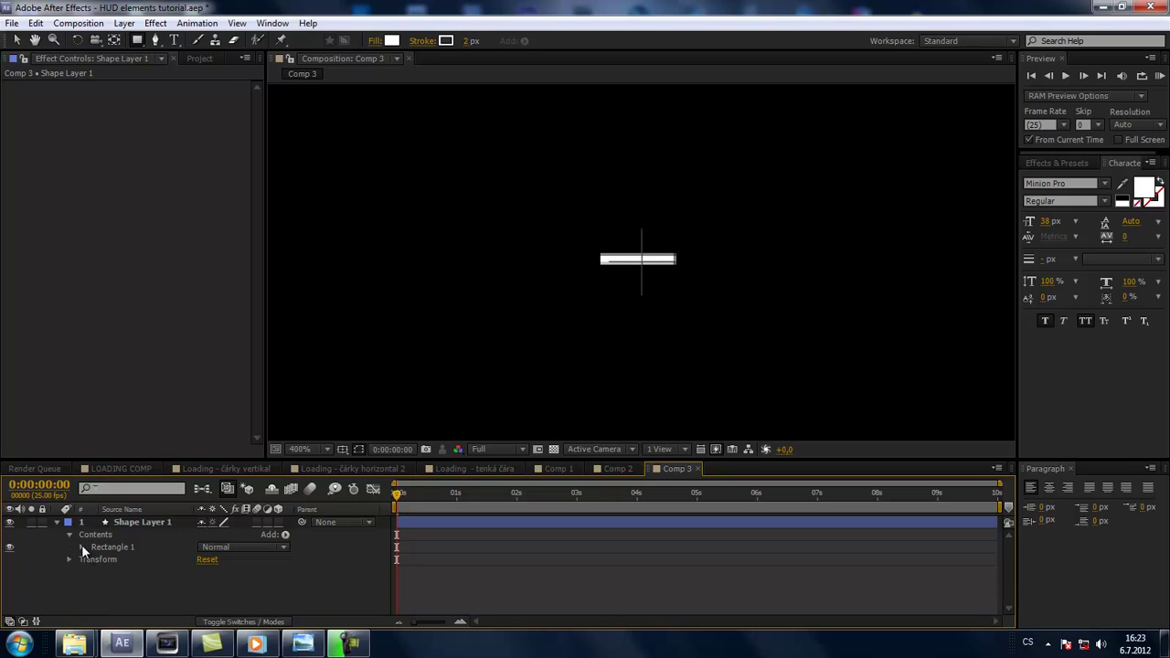
pyautogui.click(81, 547)
pyautogui.click(92, 596)
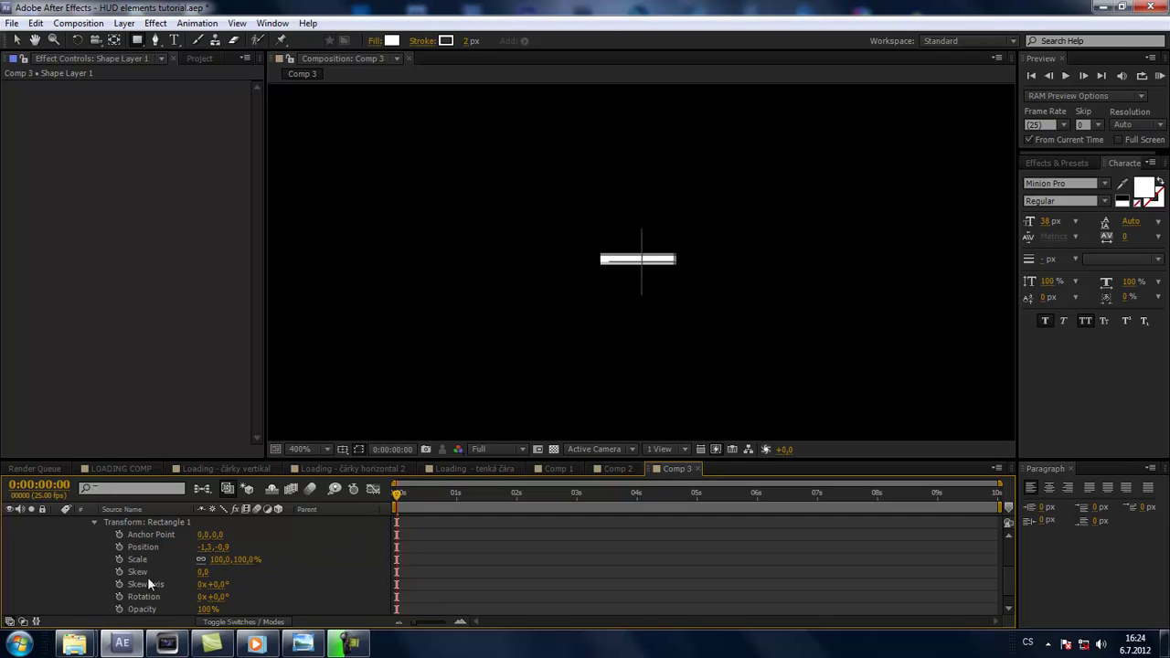
pyautogui.click(94, 523)
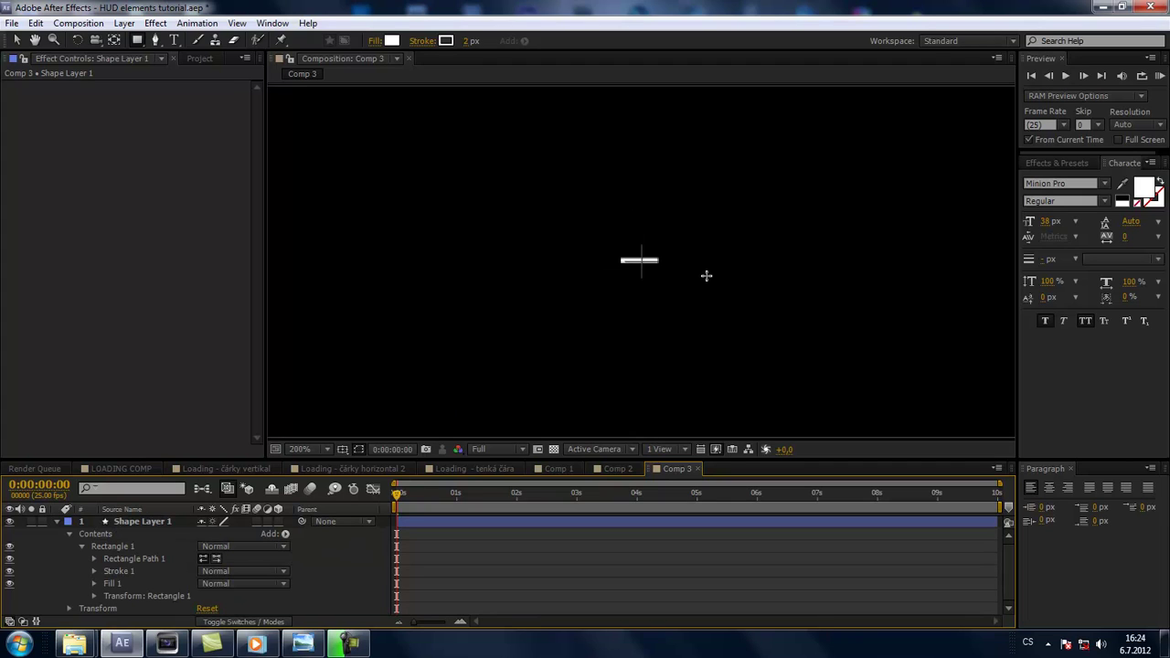
pyautogui.press('/')
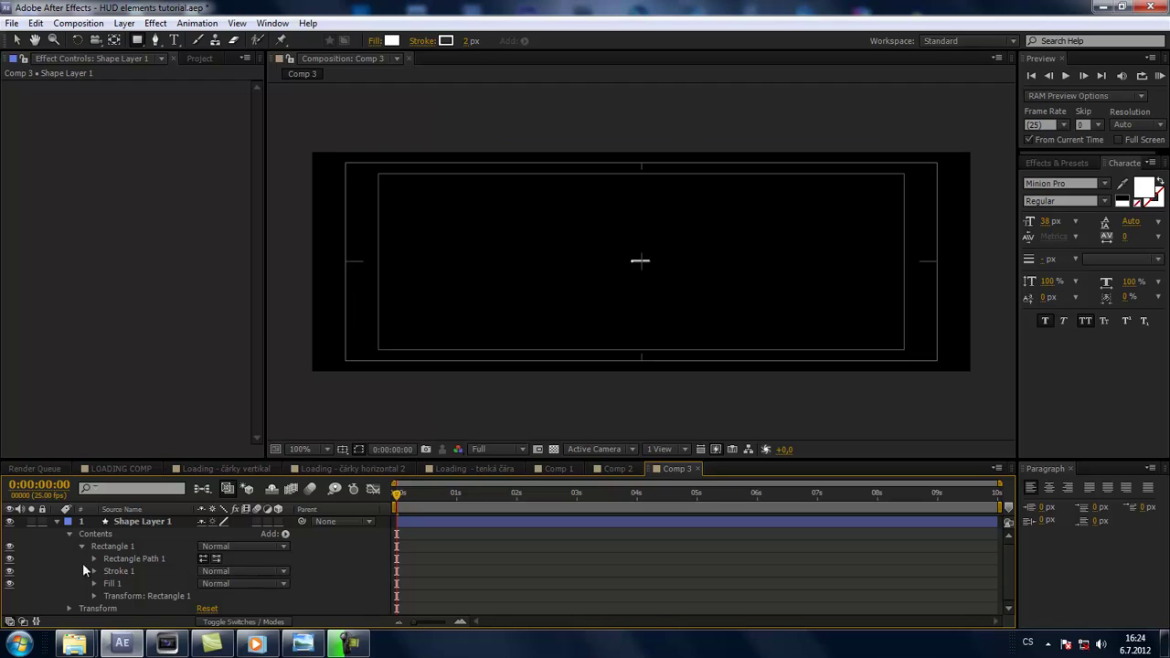
pyautogui.click(57, 520)
pyautogui.click(163, 521)
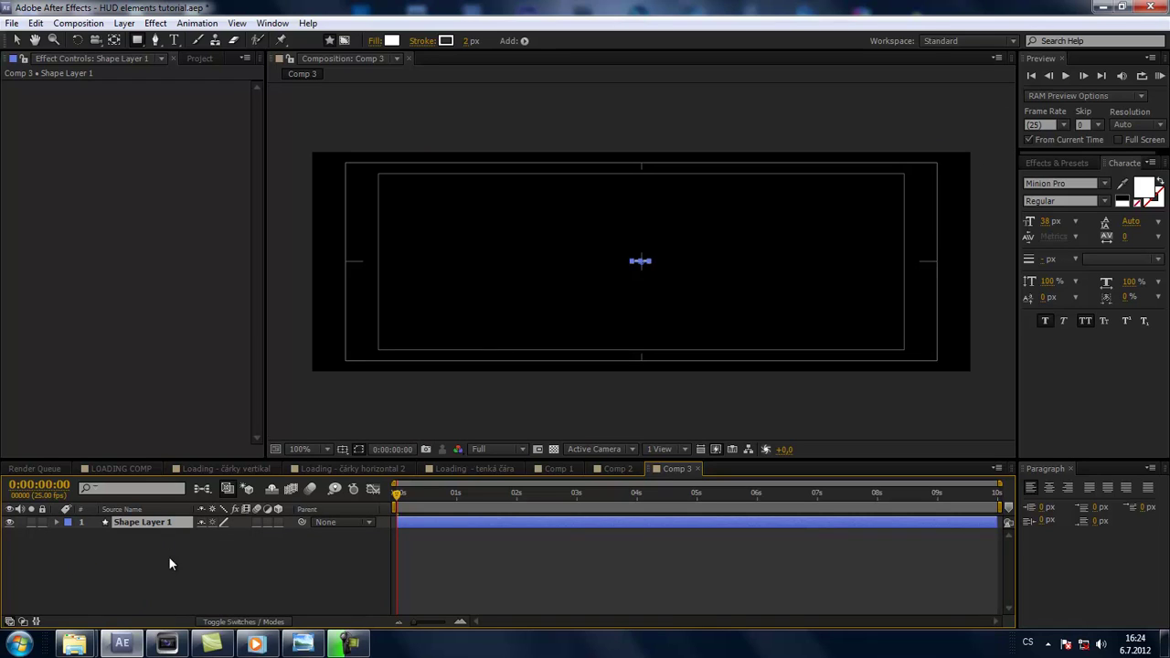
pyautogui.click(57, 523)
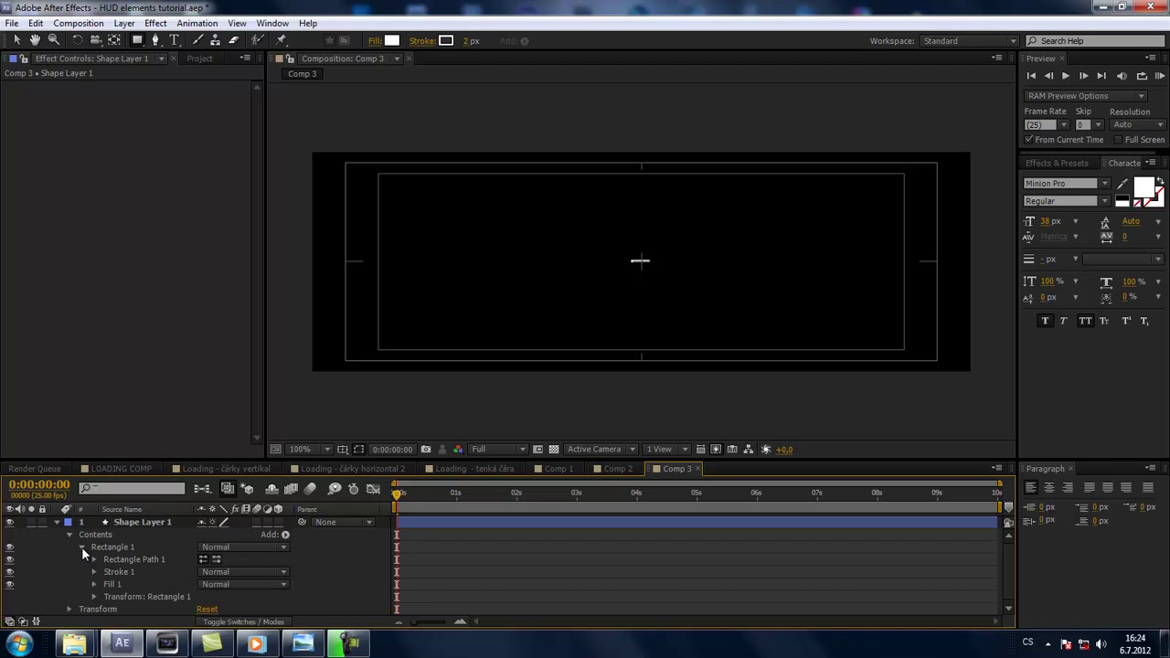
pyautogui.click(81, 547)
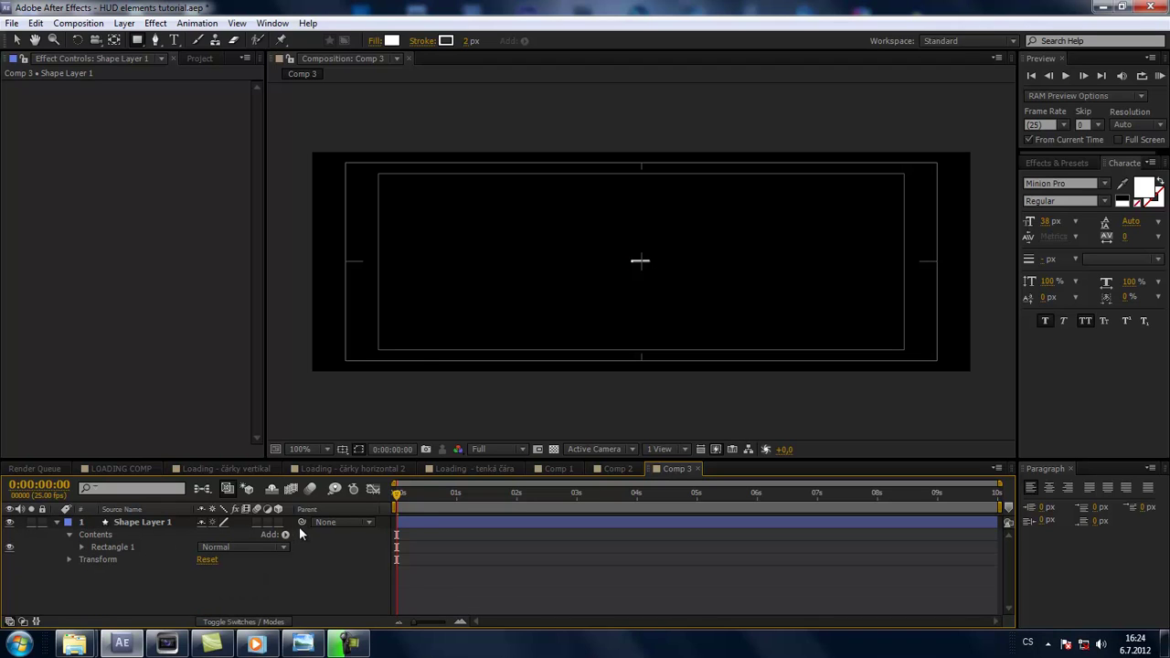
pyautogui.click(285, 535)
pyautogui.click(333, 422)
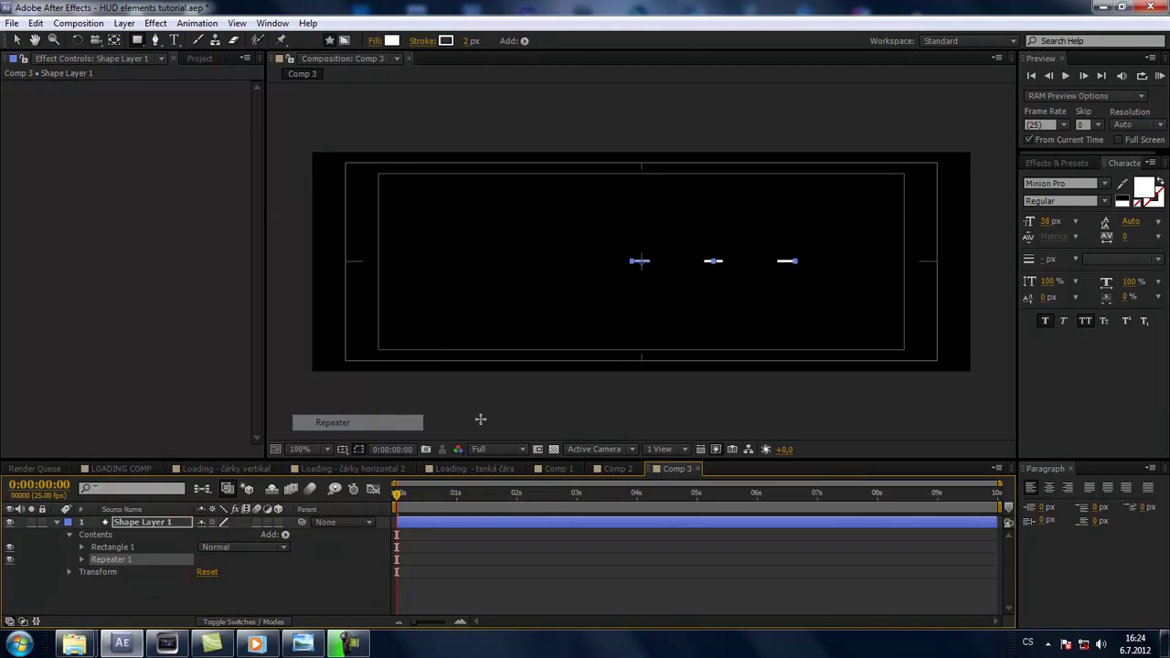
pyautogui.click(81, 559)
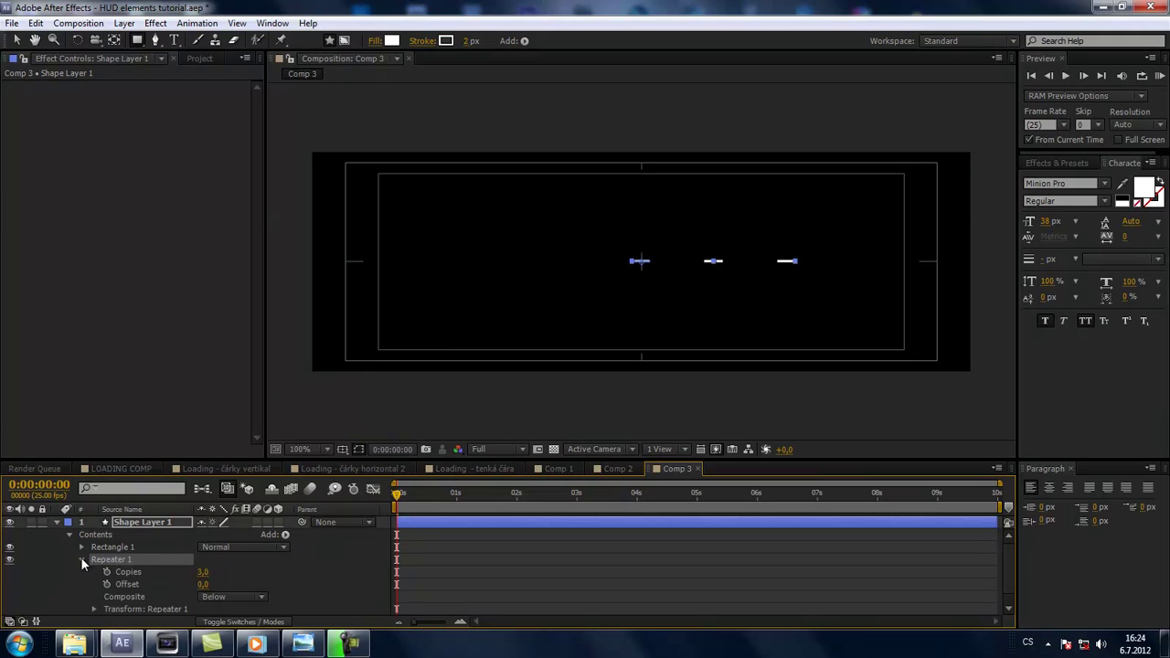
pyautogui.click(206, 571)
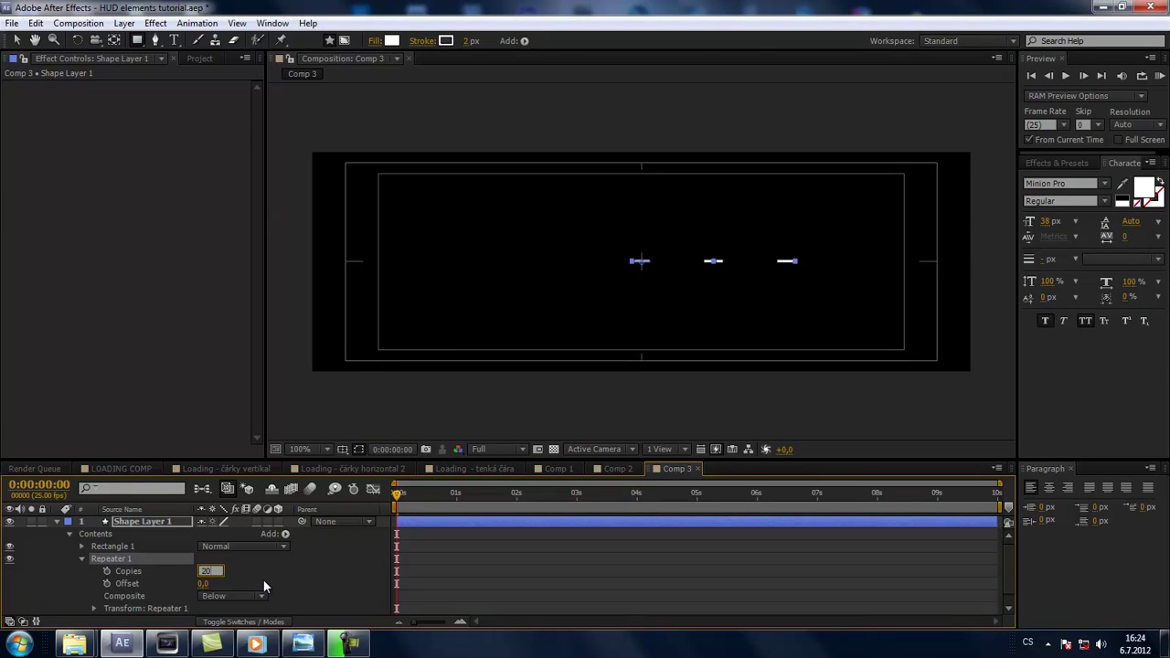
pyautogui.write('20')
pyautogui.press('Return')
pyautogui.press(',')
pyautogui.press(',')
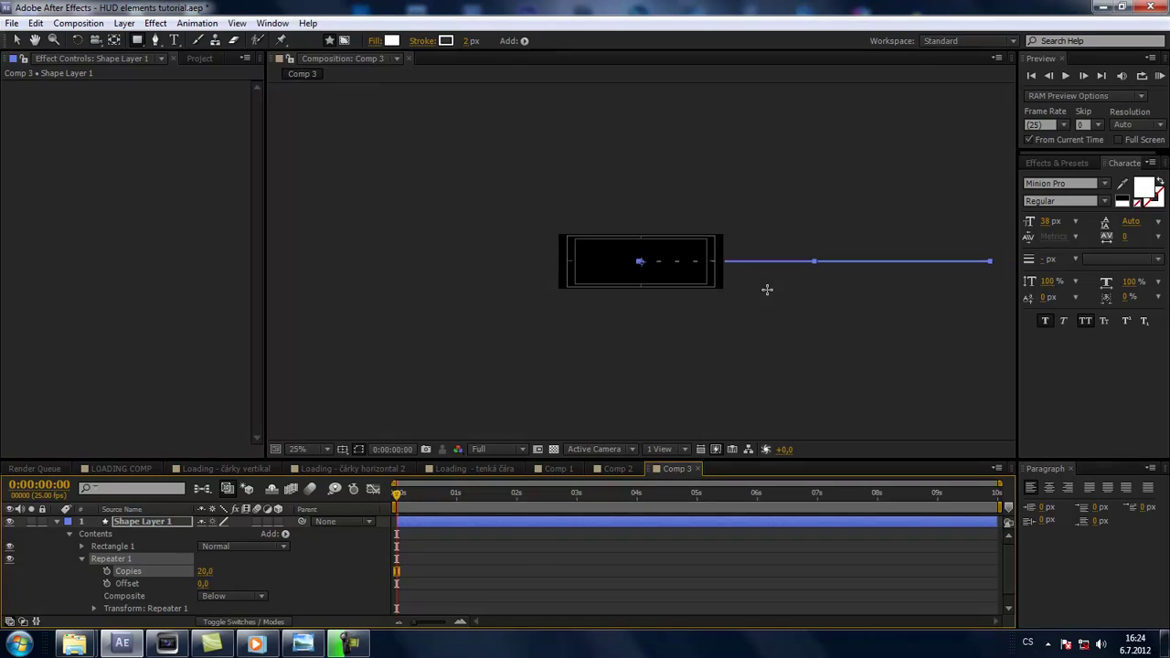
pyautogui.press('.')
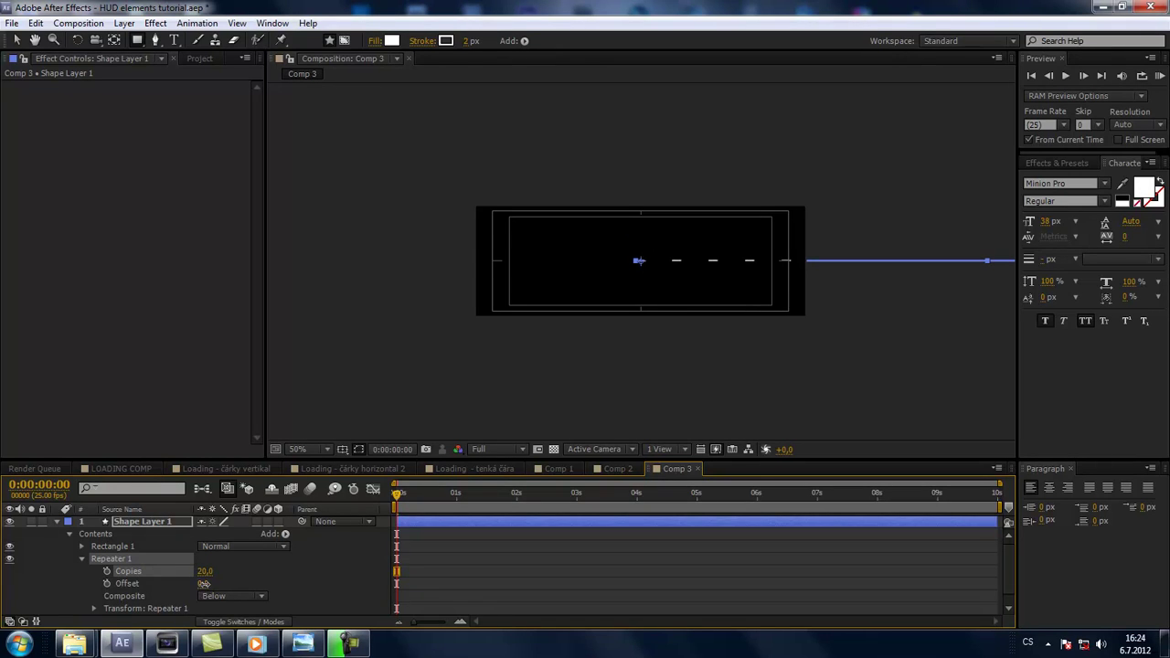
pyautogui.moveTo(203, 583); pyautogui.dragTo(203, 584)
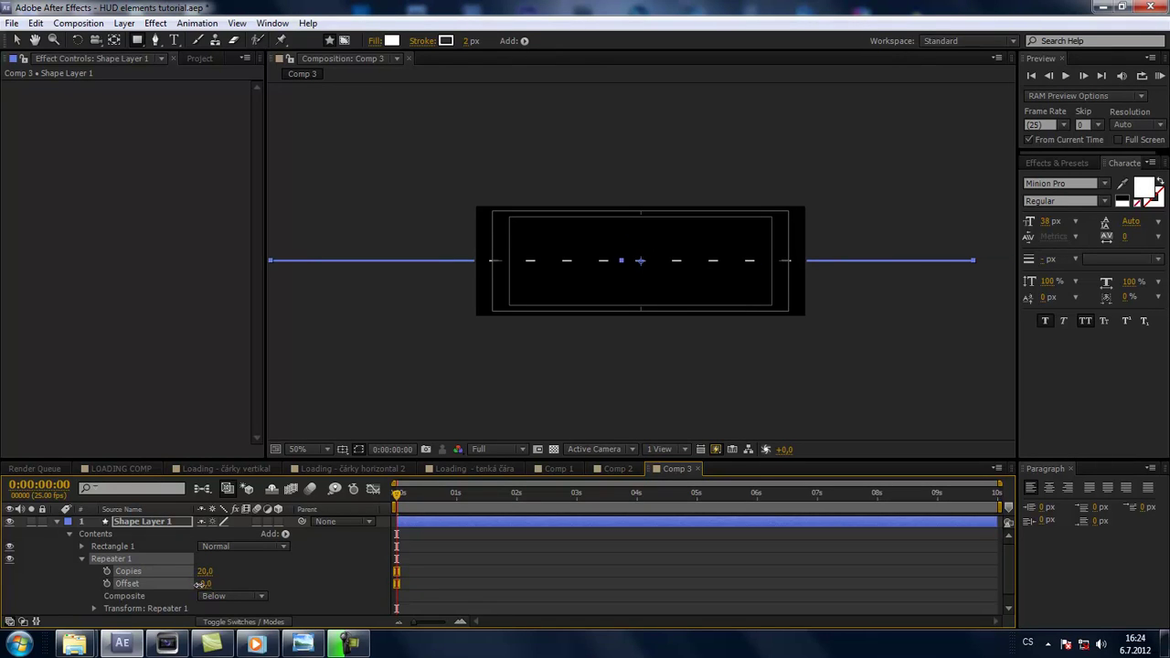
pyautogui.press('.')
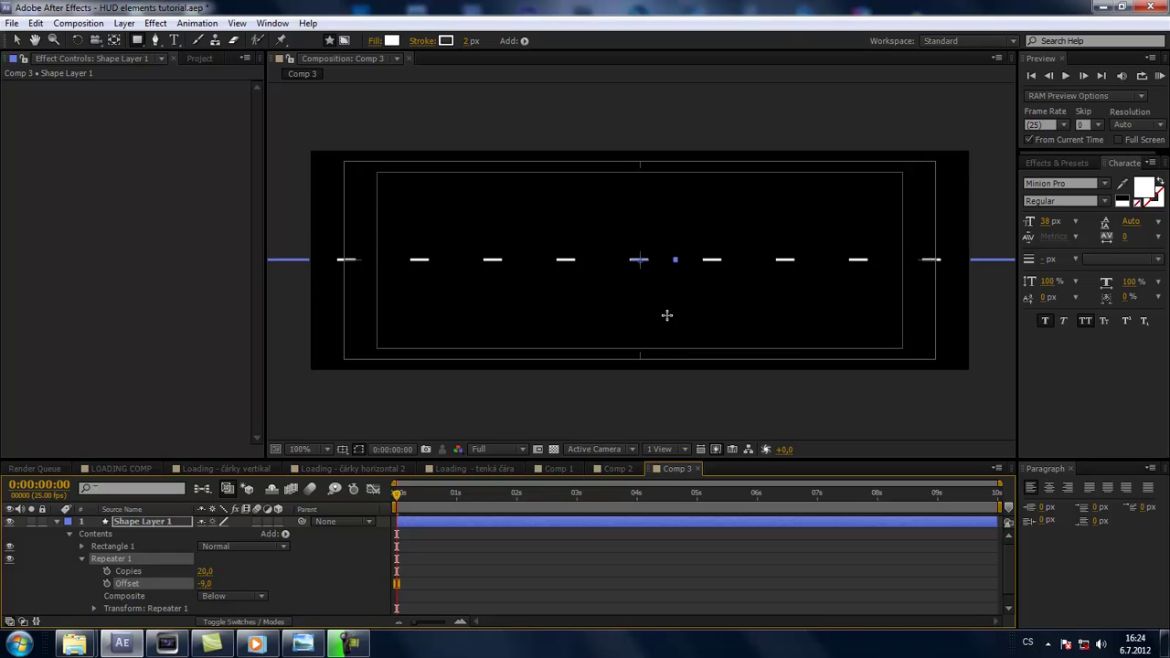
pyautogui.press('Left')
pyautogui.press('Left')
pyautogui.press('Left')
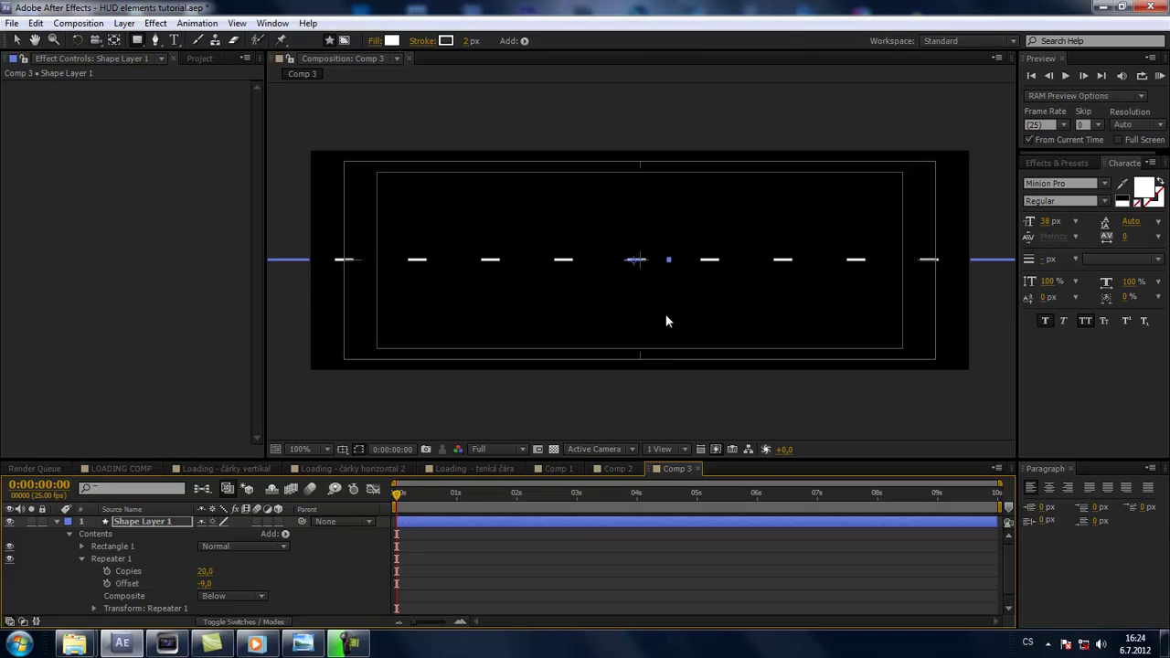
pyautogui.press('Left')
pyautogui.press('Left')
pyautogui.press('Left')
pyautogui.press('Left')
pyautogui.press('Left')
pyautogui.press('Left')
pyautogui.press('Left')
pyautogui.press('Left')
pyautogui.press('Left')
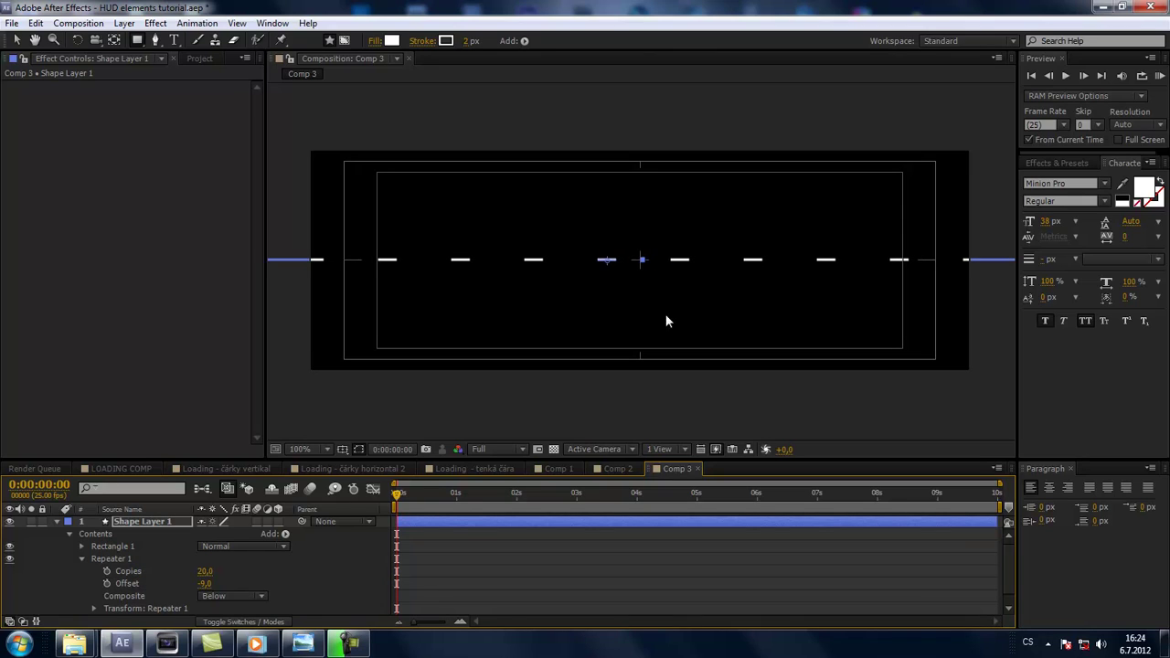
pyautogui.press('Left')
pyautogui.press(',')
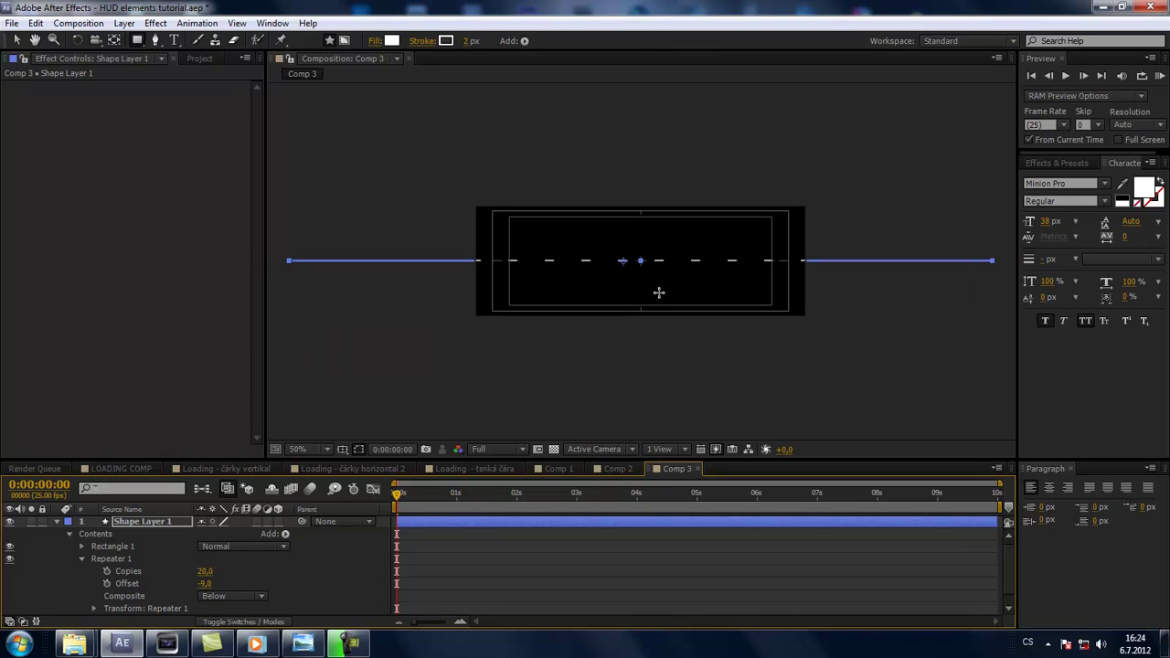
pyautogui.press('.')
pyautogui.press(',')
pyautogui.press('.')
pyautogui.press('.')
pyautogui.press(',')
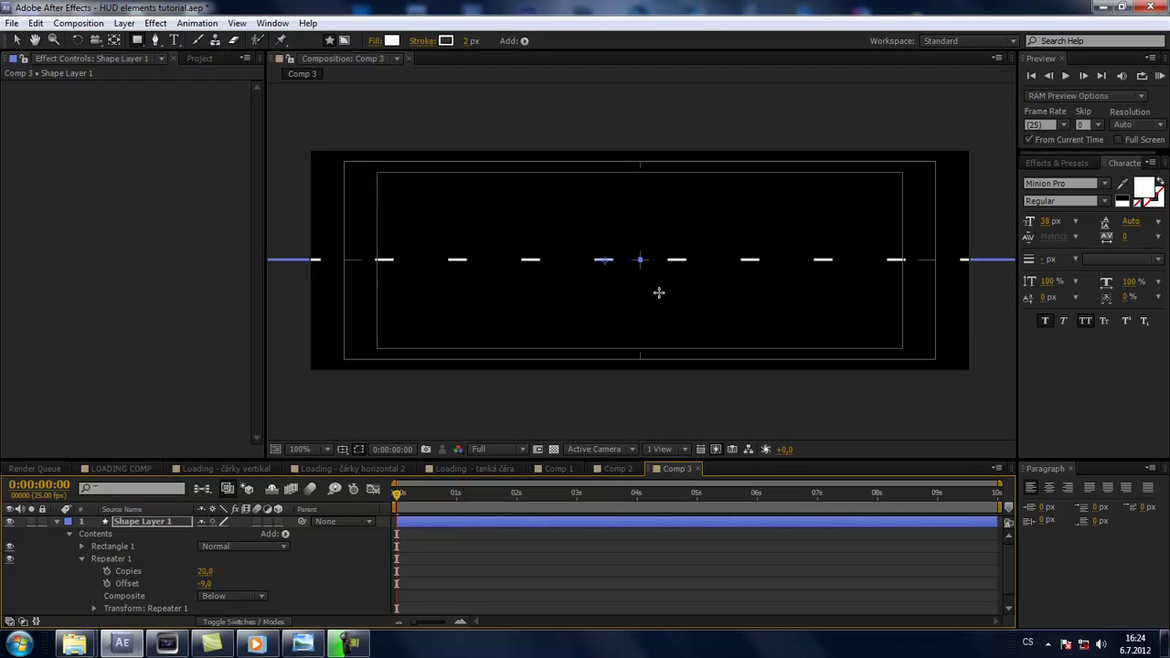
pyautogui.press(',')
pyautogui.press(',')
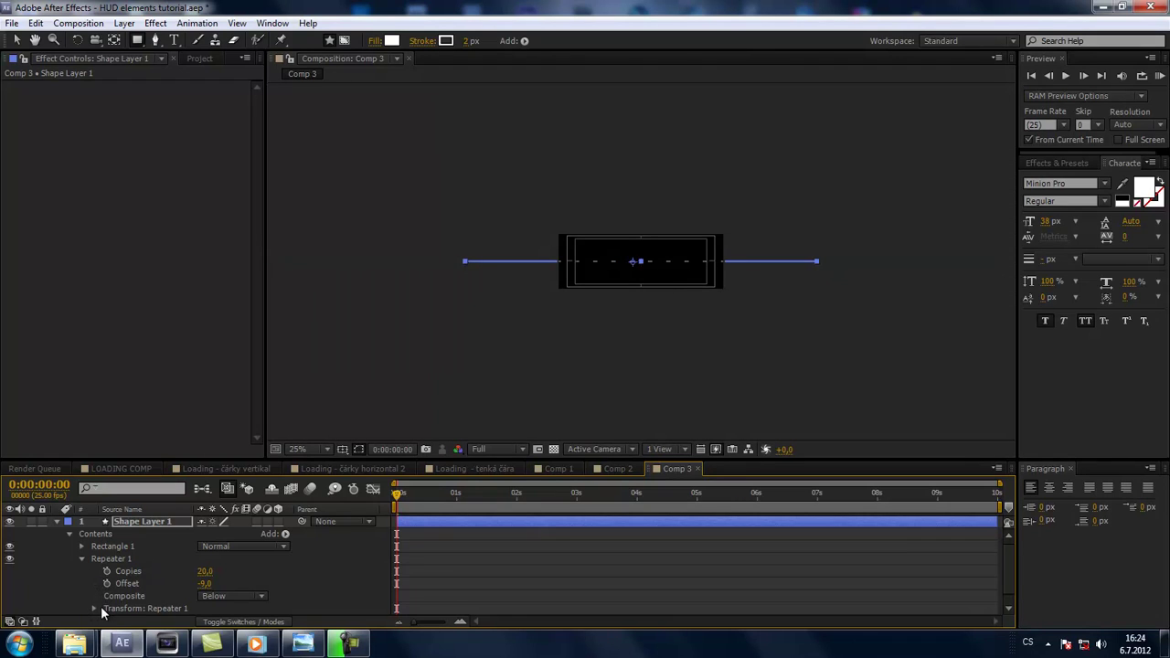
# Step: Set Repeater 1's Transform Position to 29,0 so the dashes sit evenly spaced
pyautogui.click(94, 608)
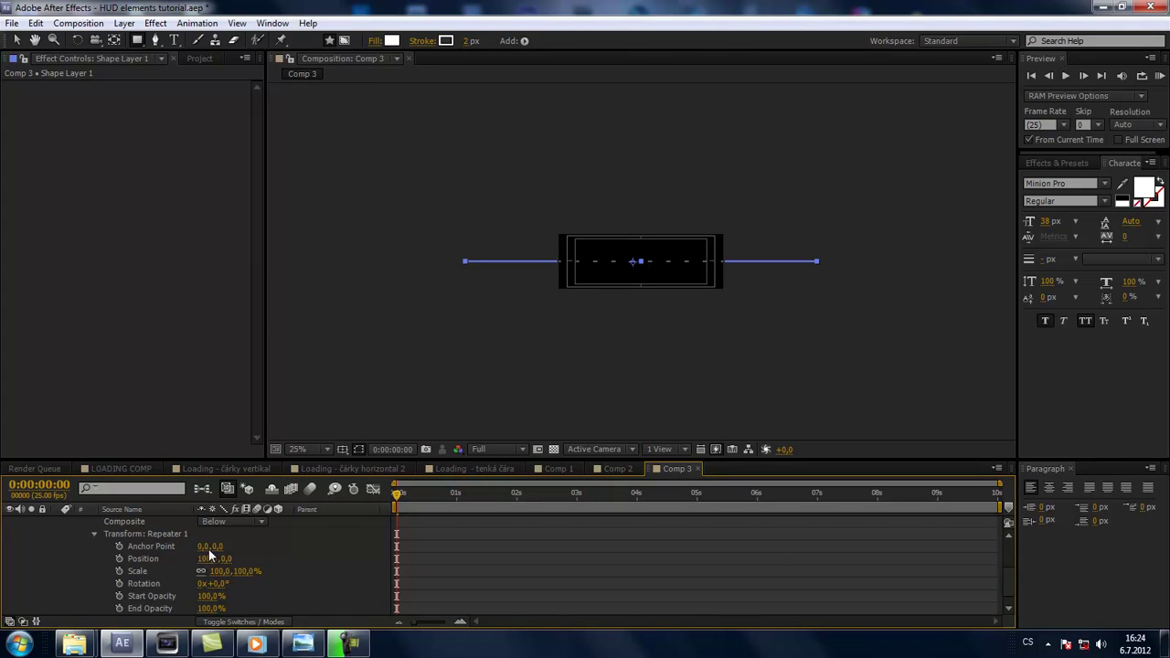
pyautogui.moveTo(204, 565); pyautogui.dragTo(151, 561)
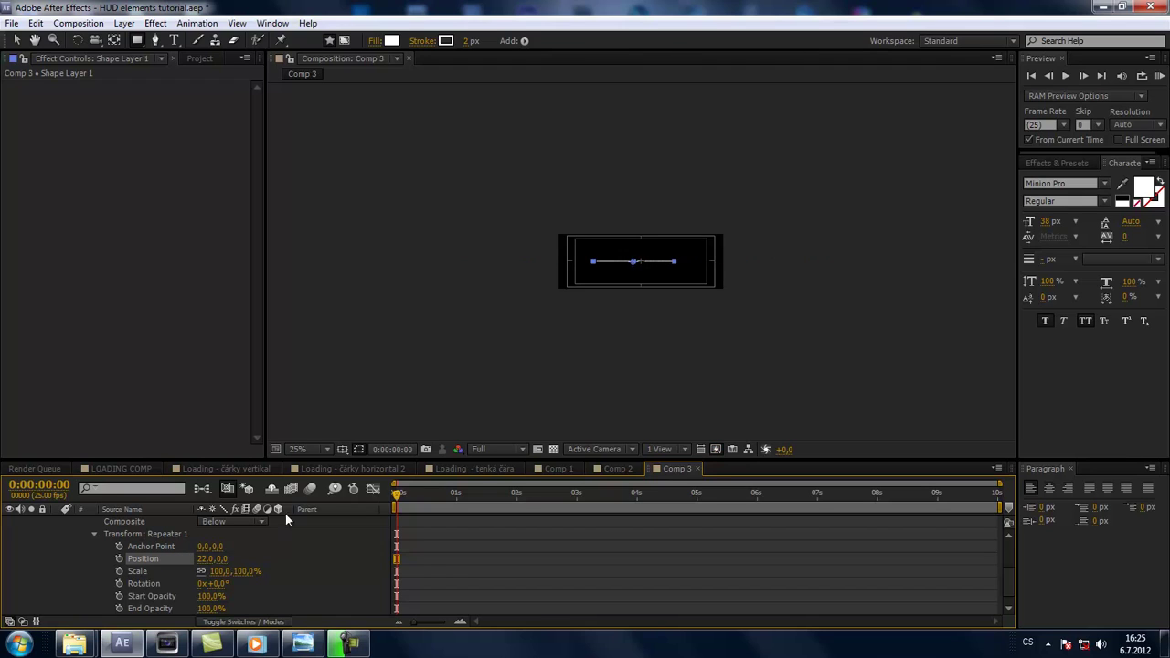
pyautogui.press('.')
pyautogui.press('.')
pyautogui.press('.')
pyautogui.press('.')
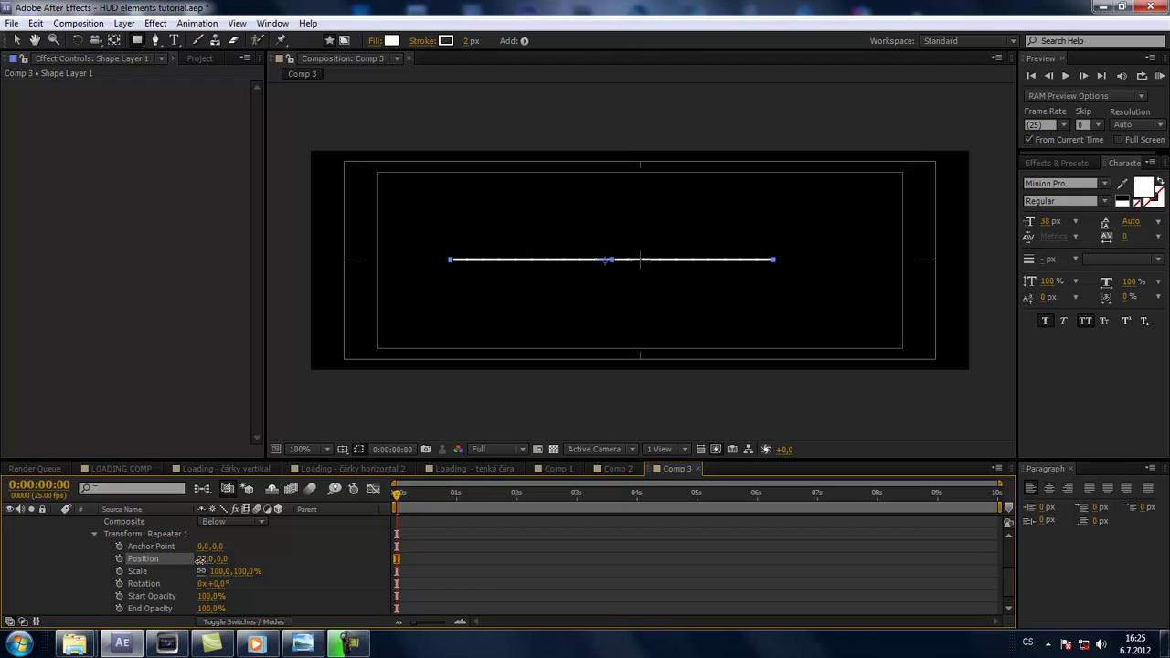
pyautogui.moveTo(199, 560); pyautogui.dragTo(204, 561)
pyautogui.press('.')
pyautogui.press(',')
# Step: Nudge the dashed row slightly right and zoom the composition view out to half size
pyautogui.click(659, 304)
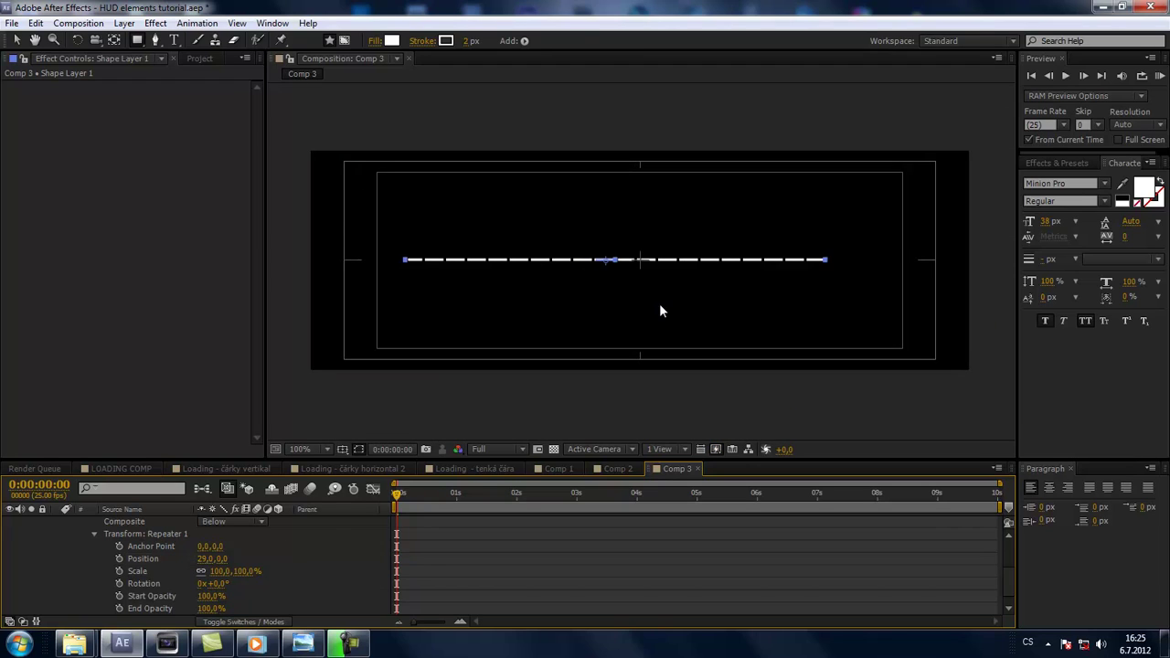
pyautogui.press('Right')
pyautogui.press('Right')
pyautogui.press('Right')
pyautogui.press('Right')
pyautogui.press('Right')
pyautogui.press('Right')
pyautogui.press('Right')
pyautogui.press('Right')
pyautogui.press('Right')
pyautogui.press('Right')
pyautogui.press('Right')
pyautogui.press('Right')
pyautogui.press(',')
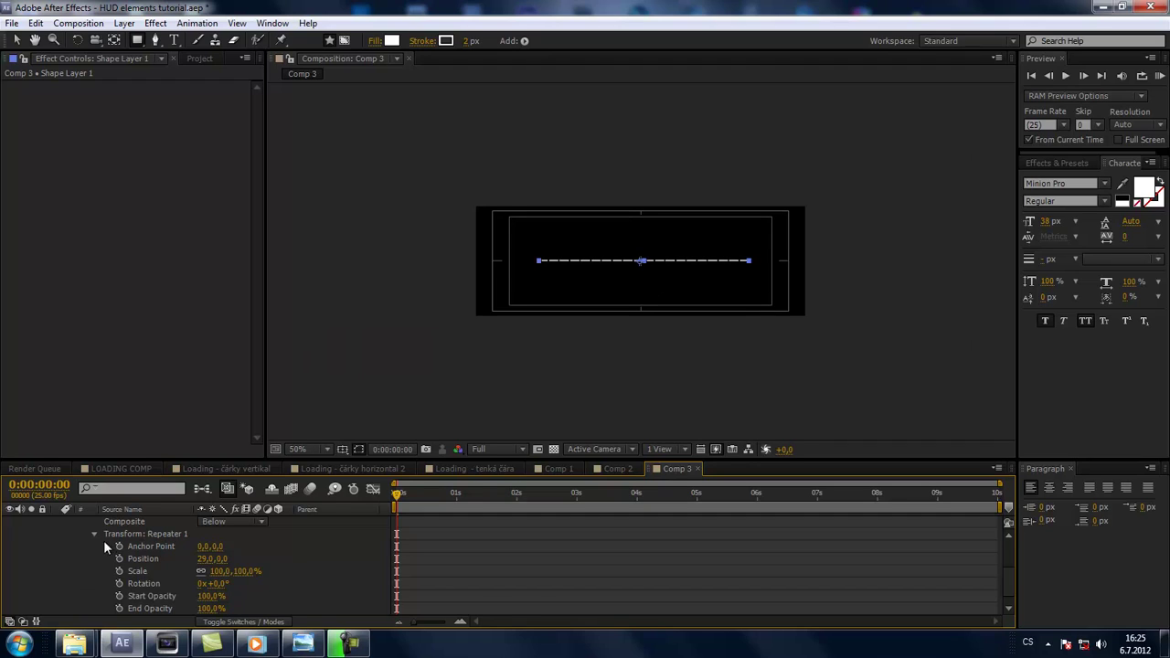
pyautogui.scroll(1, 149, 561)
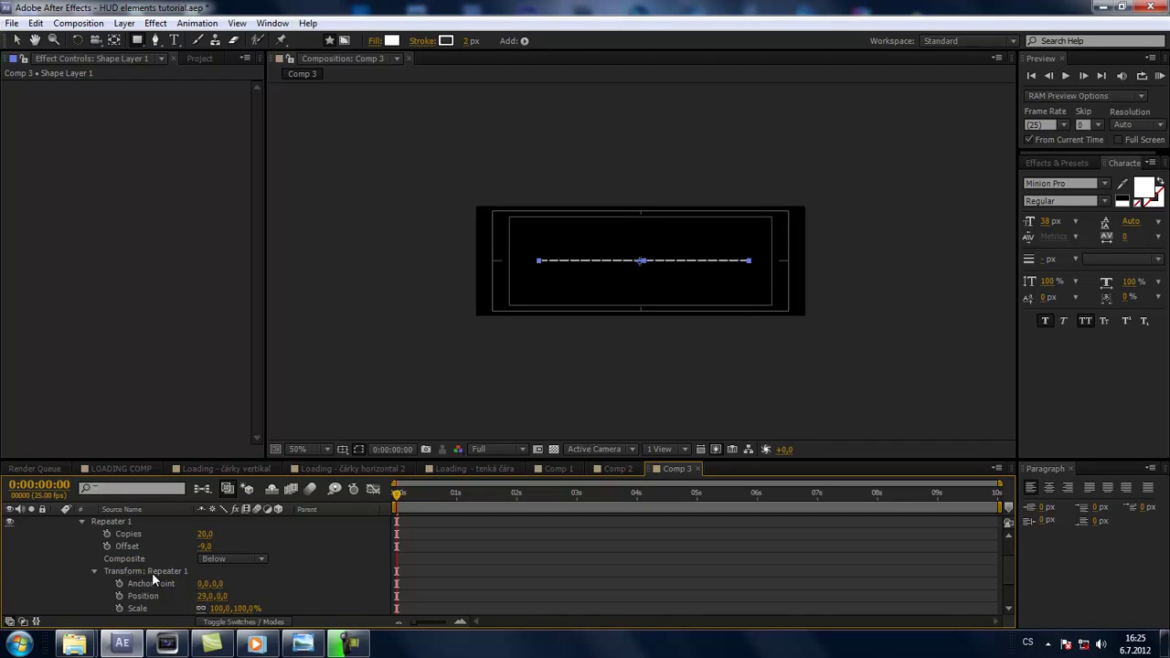
# Step: Keyframe the Repeater Copies at 0 at the start of the timeline
pyautogui.click(106, 534)
pyautogui.click(203, 534)
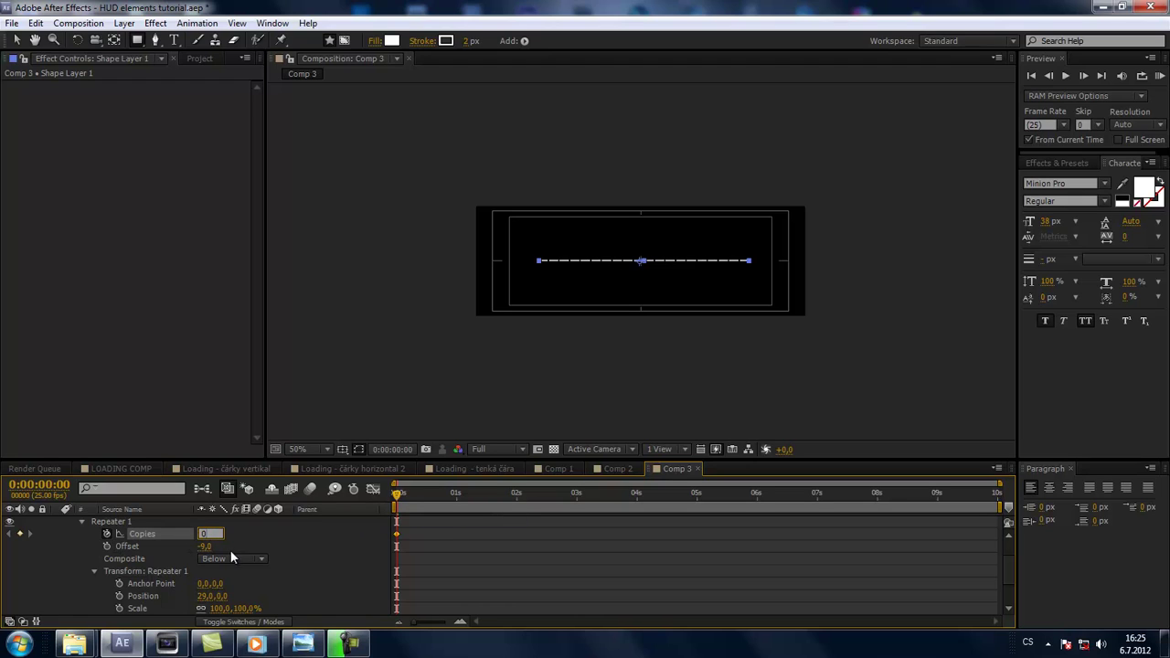
pyautogui.write('0')
pyautogui.press('Return')
# Step: At 1 second, set a Copies keyframe of 20
pyautogui.moveTo(397, 493); pyautogui.dragTo(457, 499)
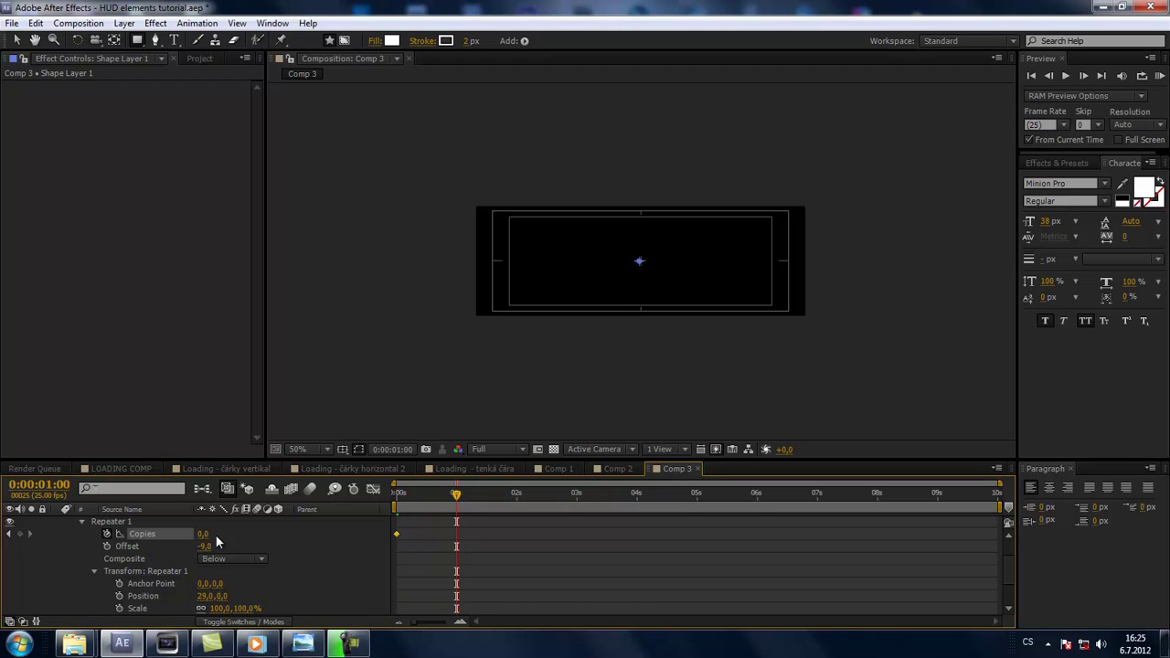
pyautogui.scroll(2, 231, 553)
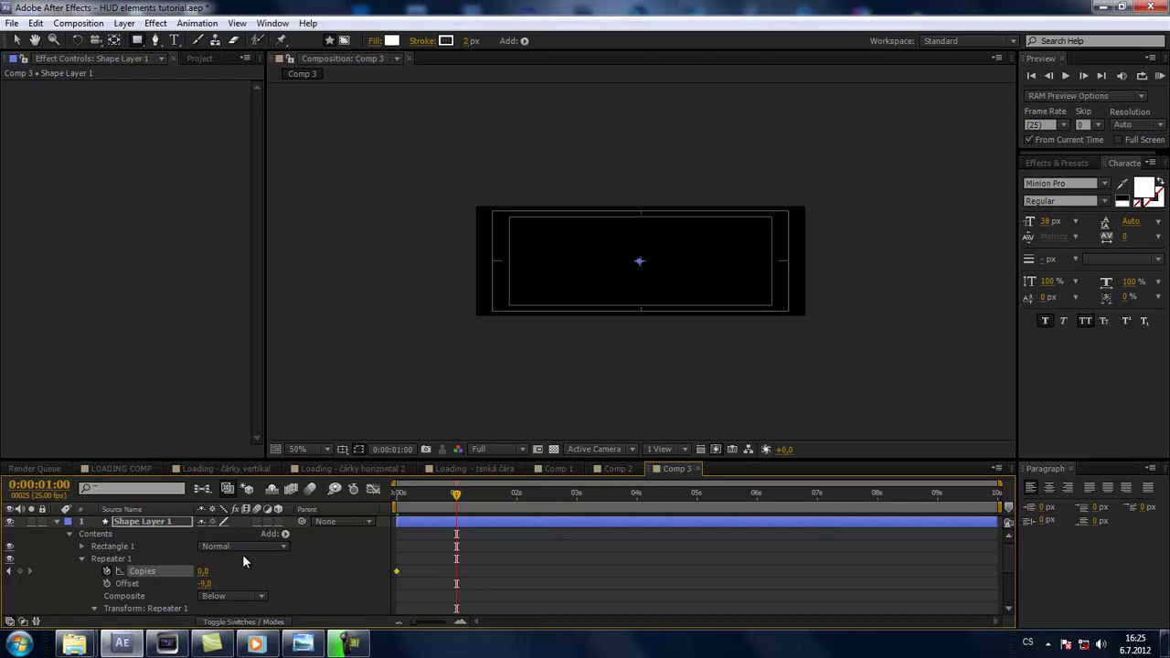
pyautogui.click(205, 571)
pyautogui.write('200')
pyautogui.press('BackSpace')
pyautogui.press('Return')
# Step: Scrub back to preview the dashes appearing, then collapse the shape layer
pyautogui.moveTo(456, 495)
pyautogui.mouseDown()
pyautogui.moveTo(425, 494)
pyautogui.moveTo(447, 506)
pyautogui.mouseUp()
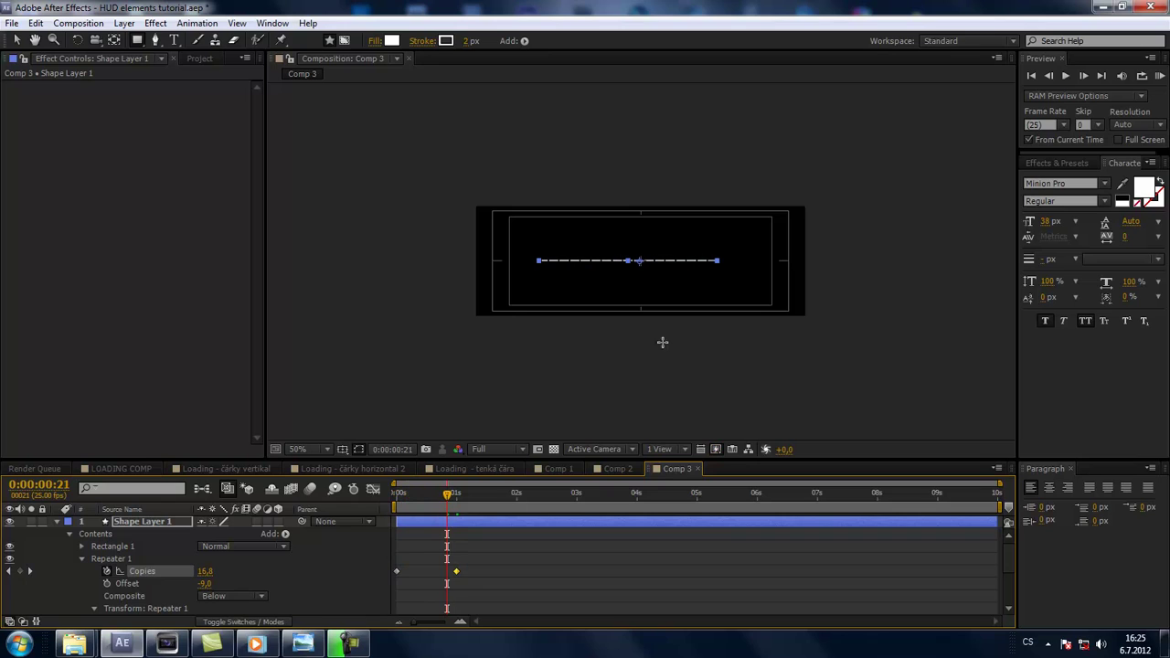
pyautogui.press('.')
pyautogui.press('.')
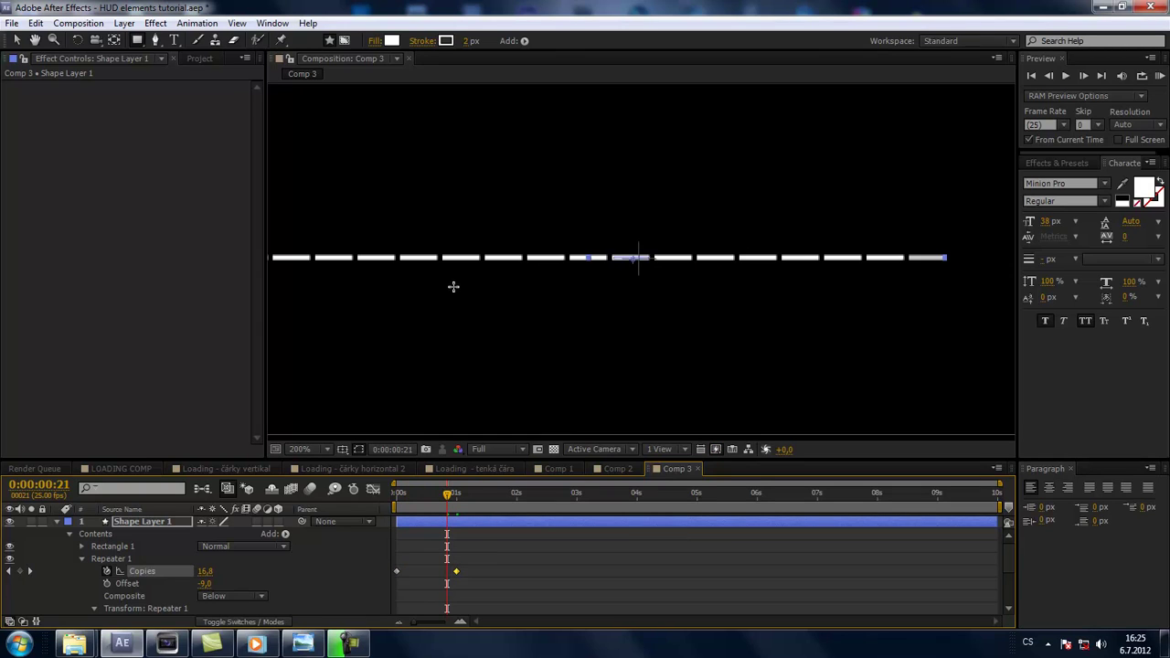
pyautogui.press(',')
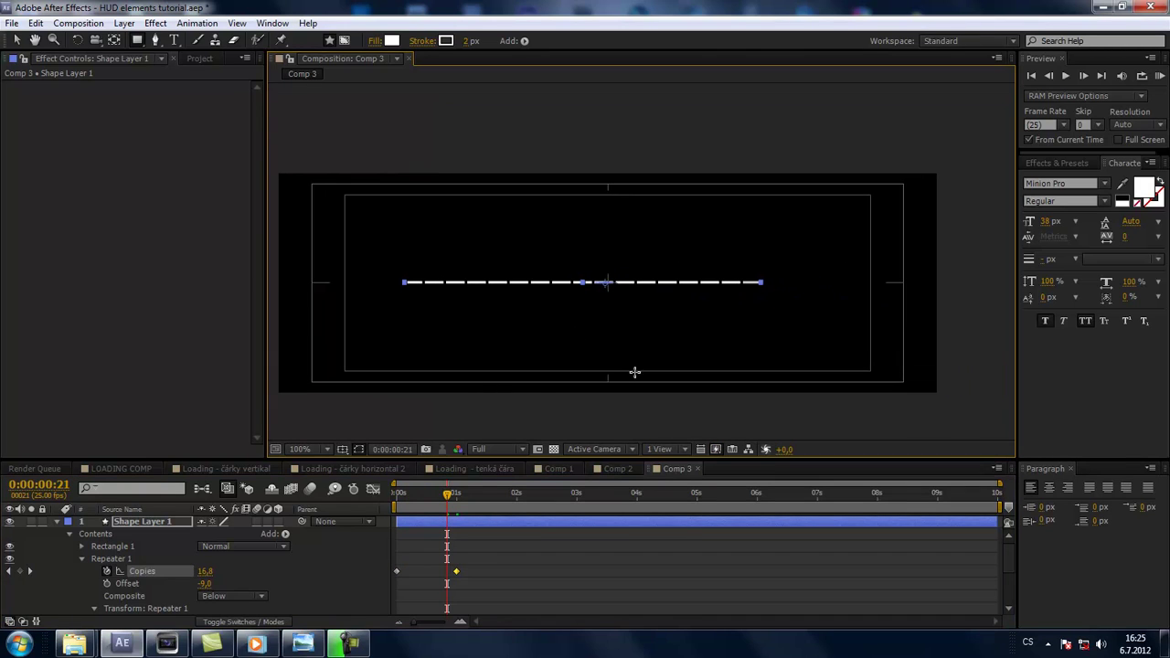
pyautogui.click(58, 521)
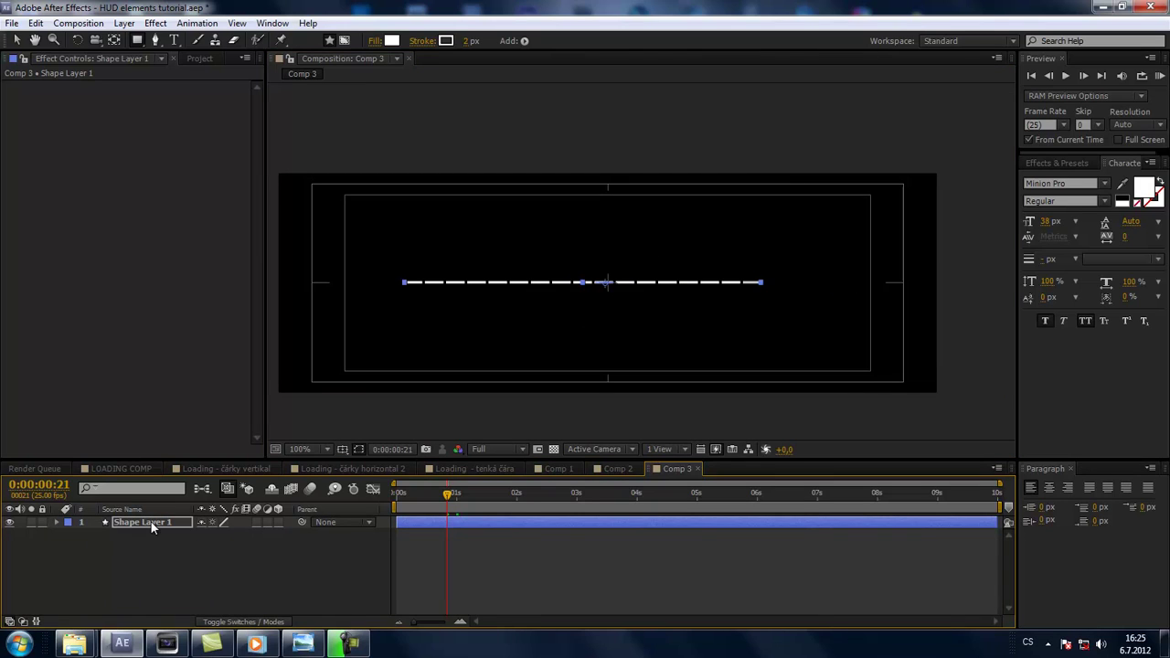
pyautogui.click(558, 468)
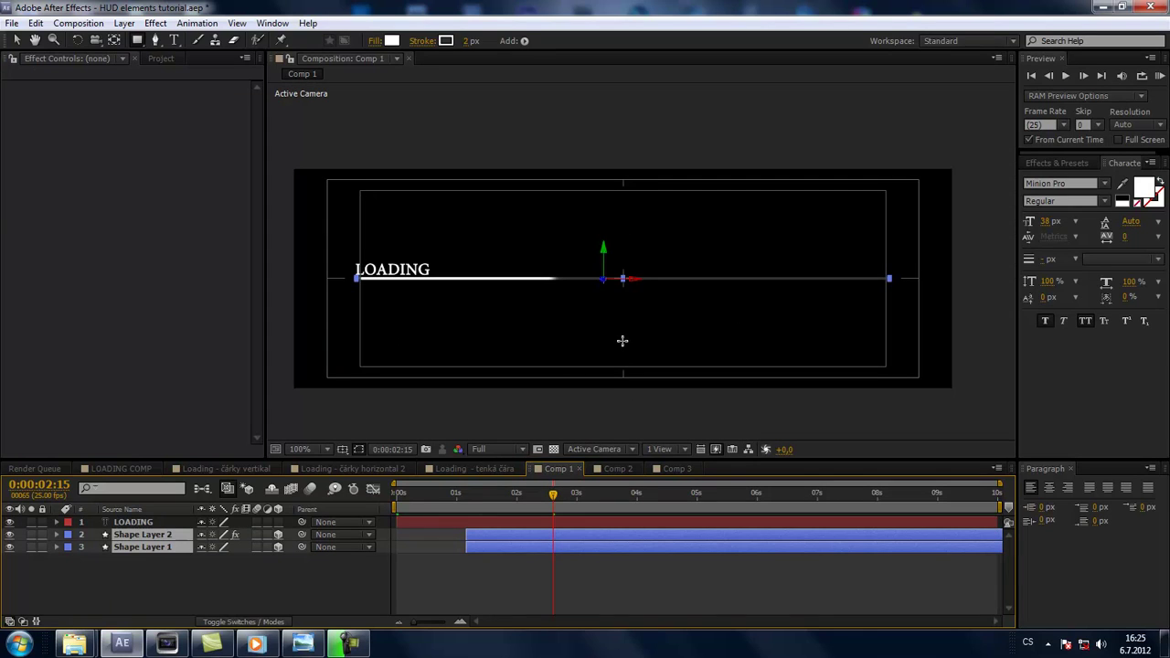
pyautogui.click(677, 470)
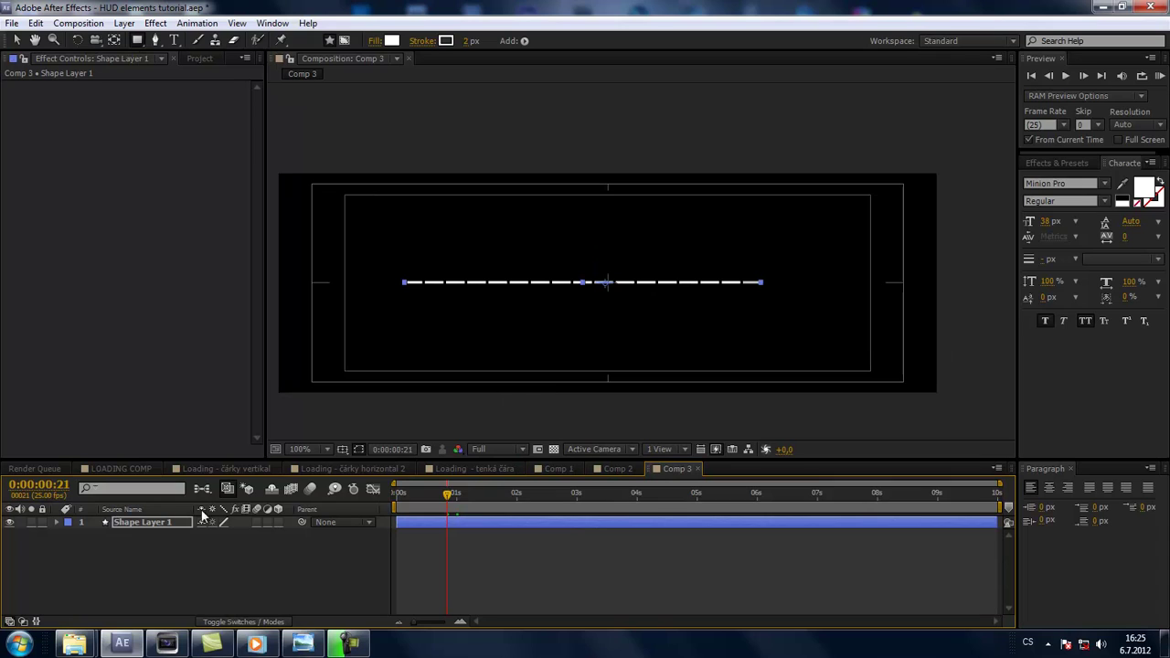
pyautogui.moveTo(448, 495); pyautogui.dragTo(434, 496)
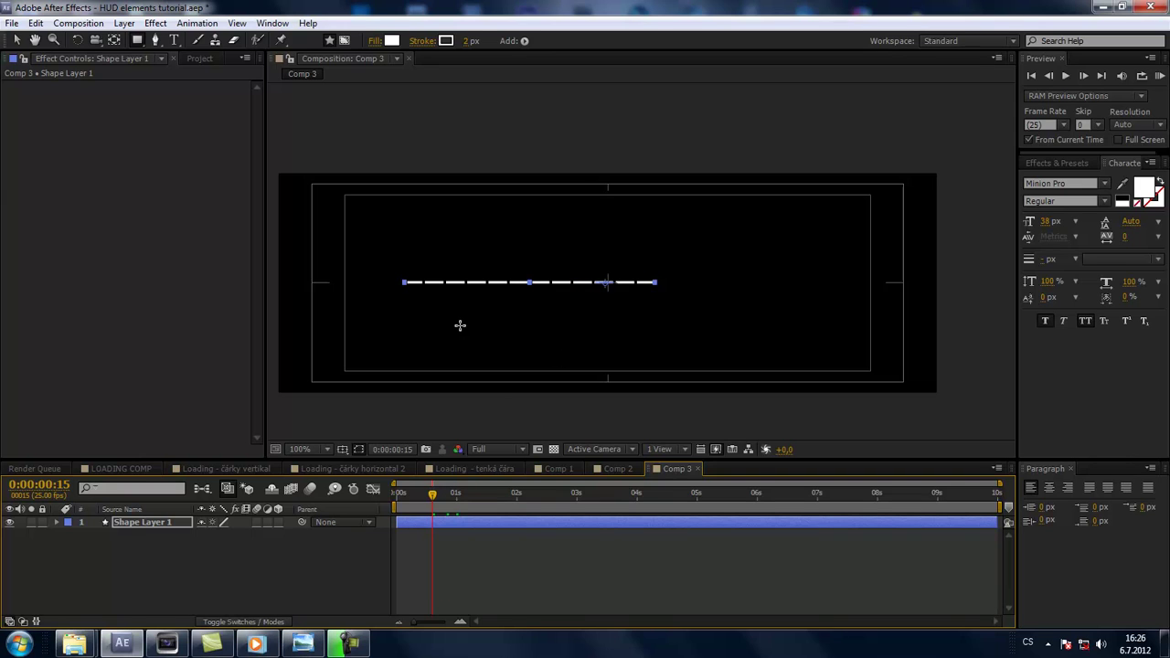
# Step: Play the CSS HUD elements reference clip in Windows Media Player, restarting it once
pyautogui.click(258, 646)
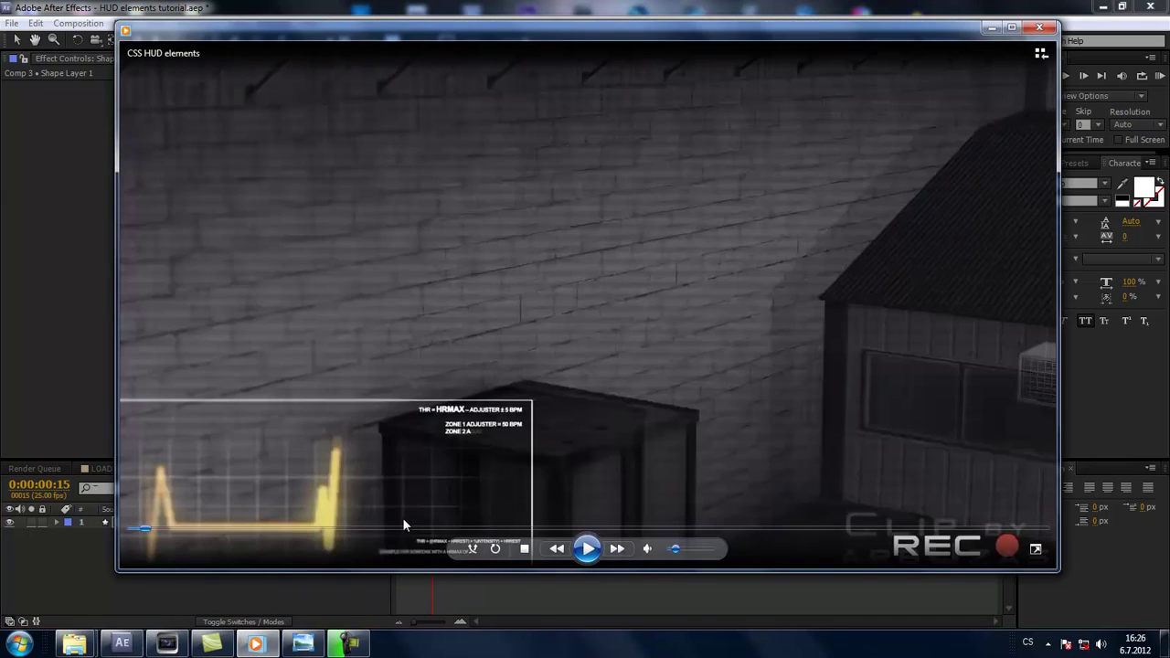
pyautogui.click(587, 548)
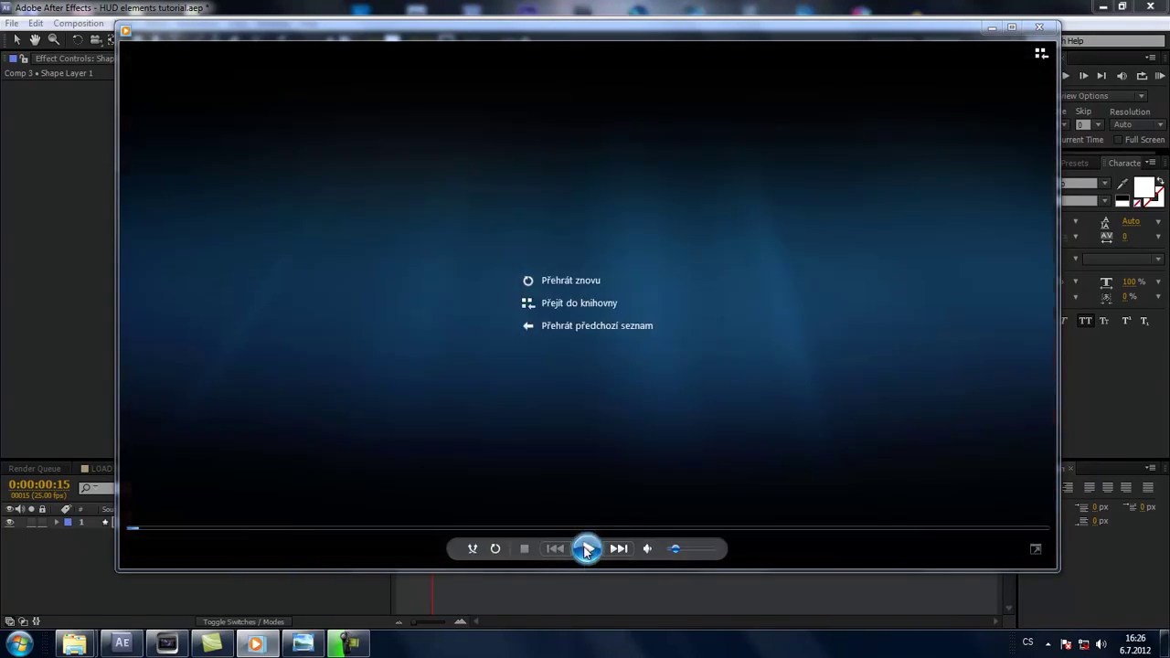
pyautogui.click(587, 548)
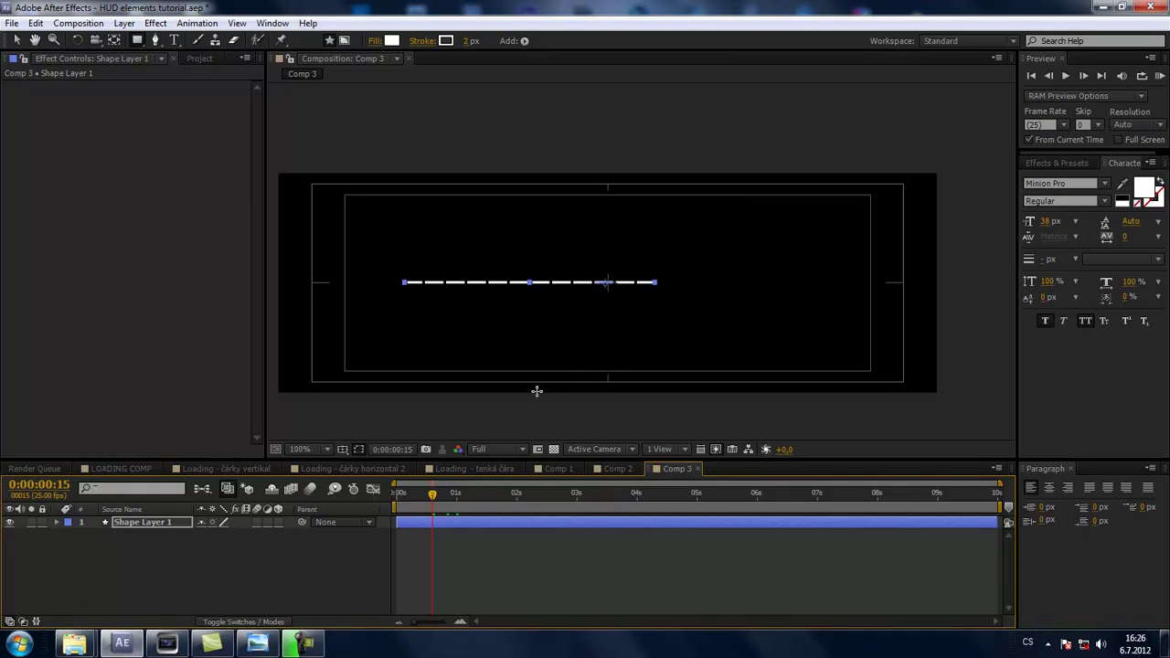
pyautogui.scroll(-2, 631, 334)
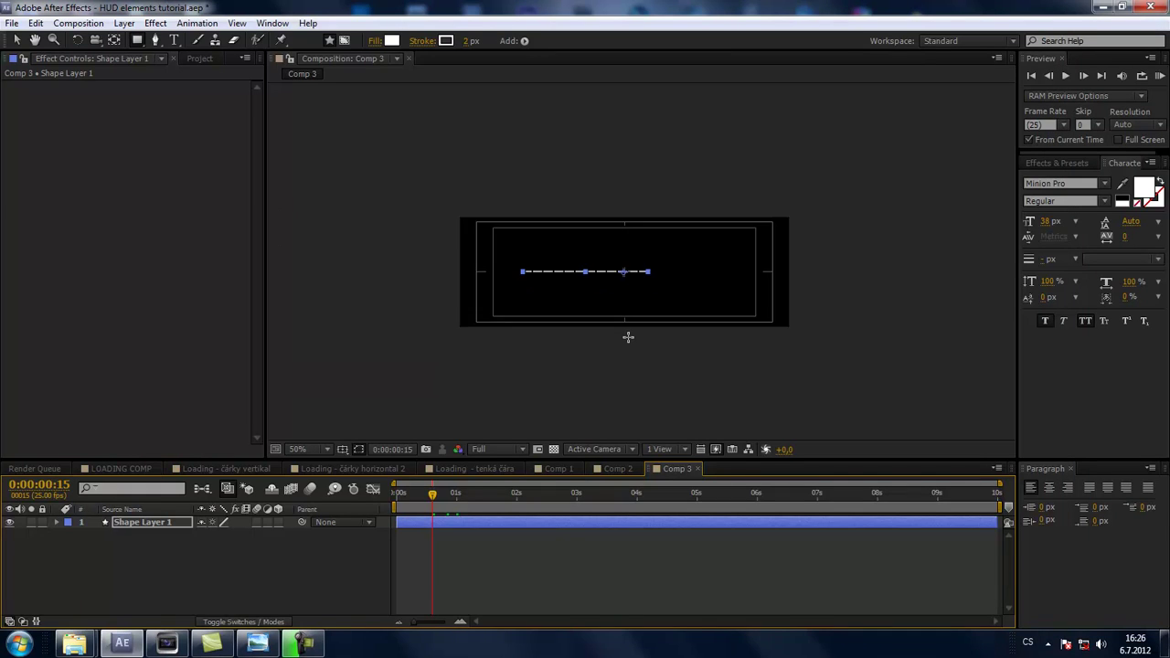
pyautogui.scroll(2, 627, 334)
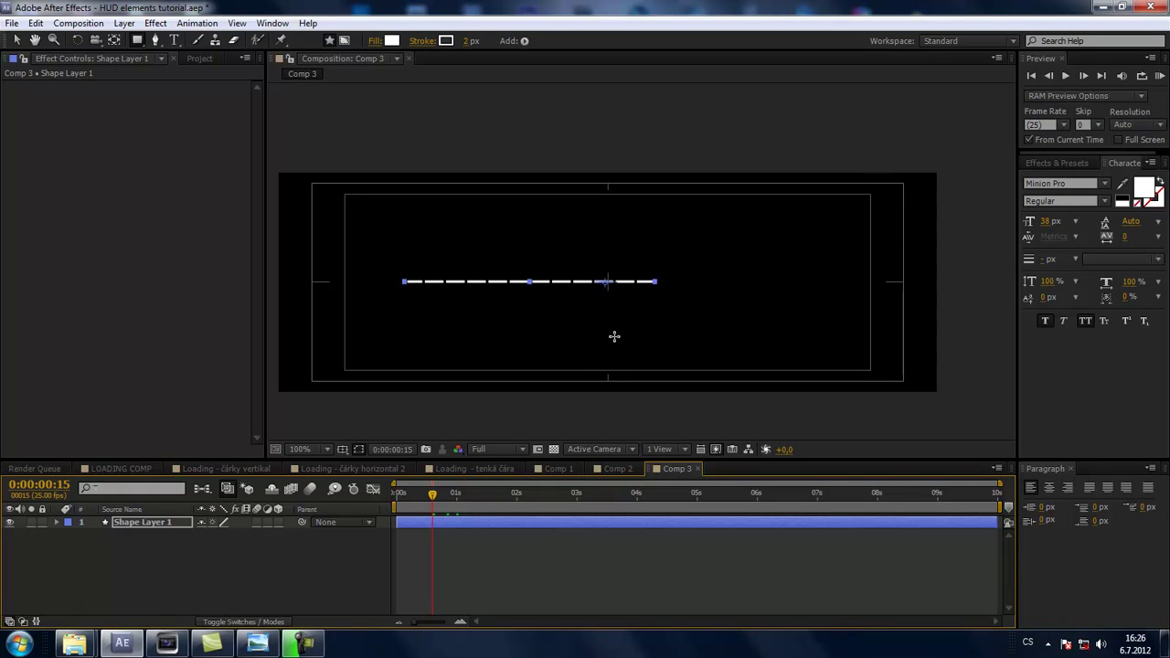
pyautogui.scroll(-2, 530, 320)
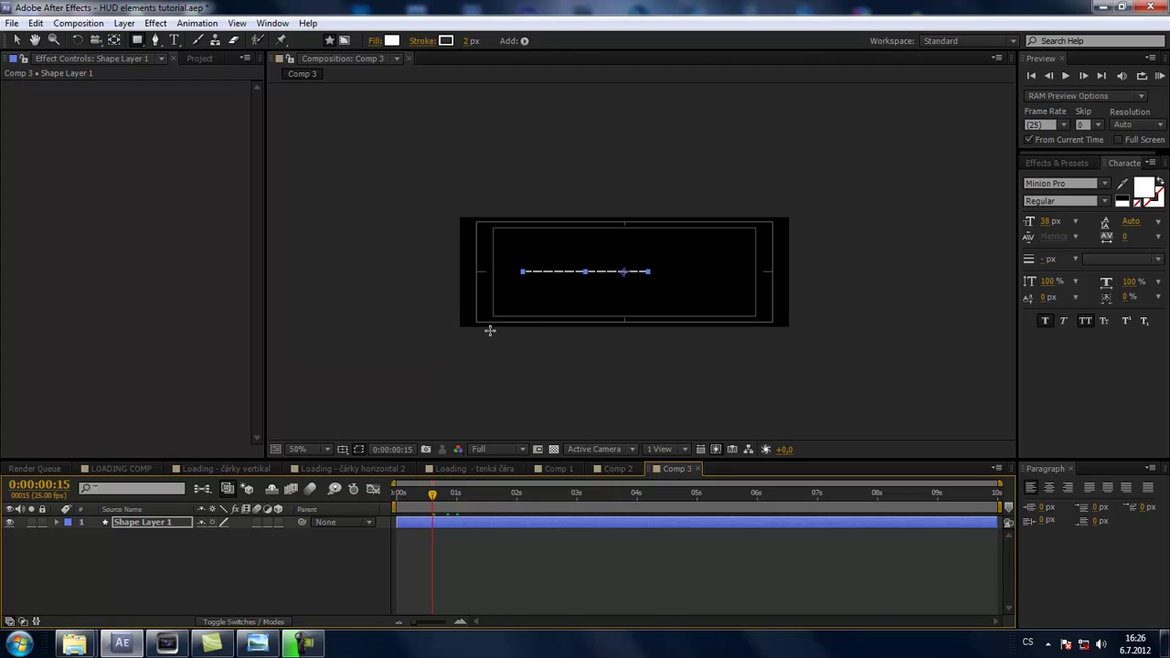
pyautogui.click(140, 521)
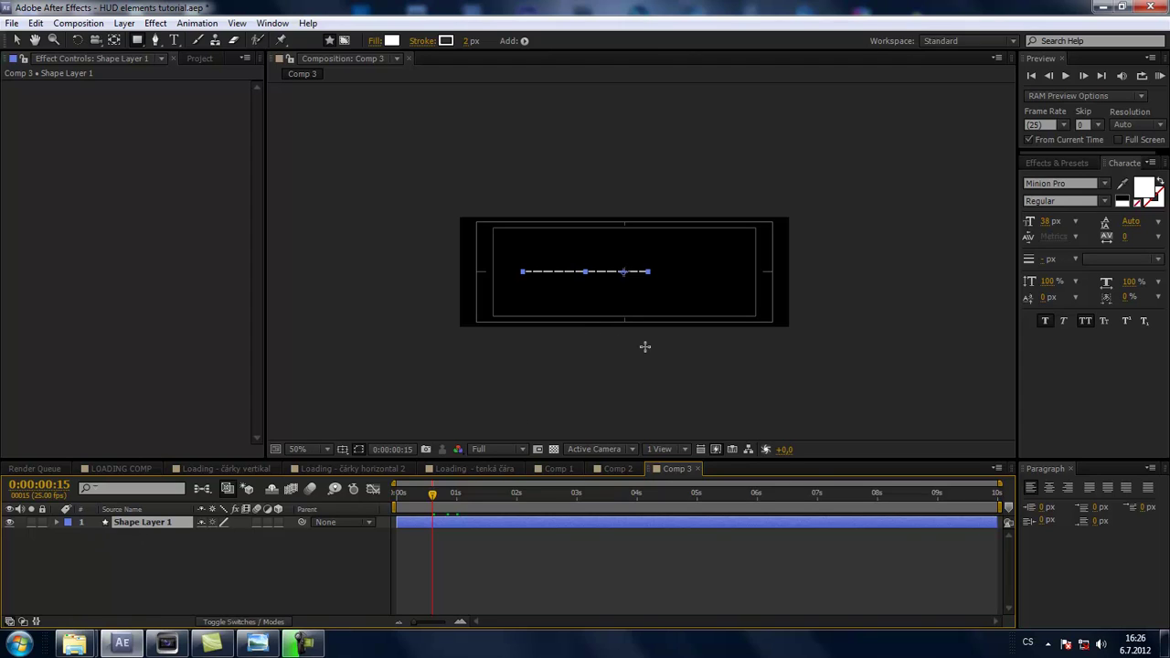
pyautogui.scroll(2, 644, 346)
pyautogui.scroll(1, 624, 339)
pyautogui.scroll(-1, 595, 342)
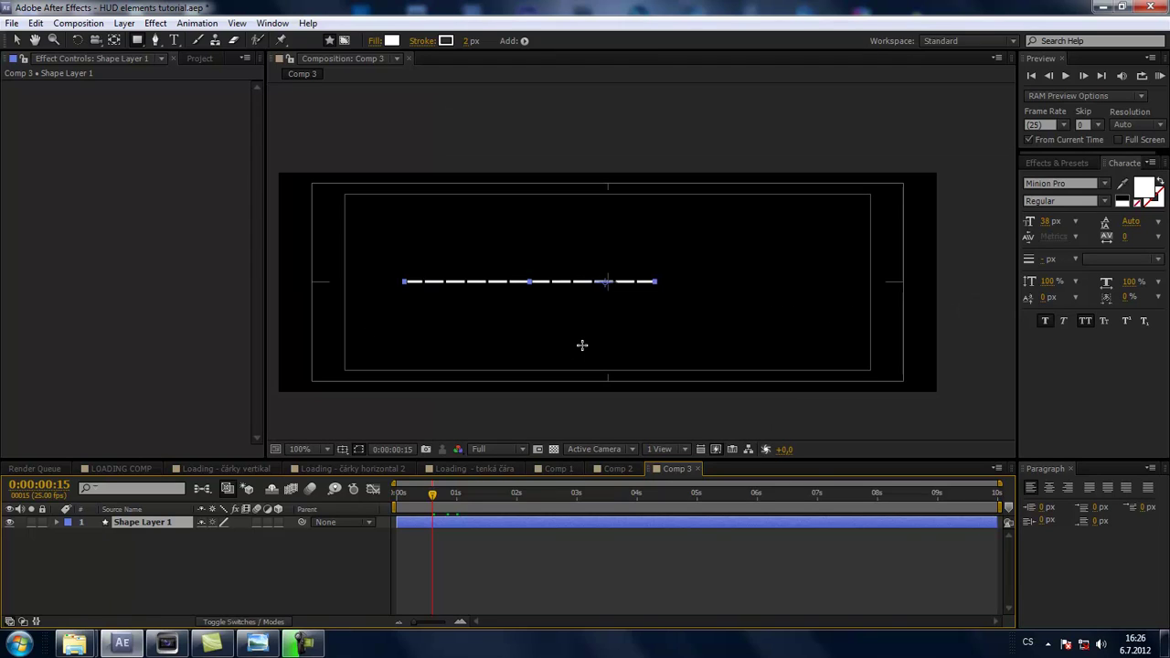
pyautogui.moveTo(582, 345); pyautogui.dragTo(617, 292)
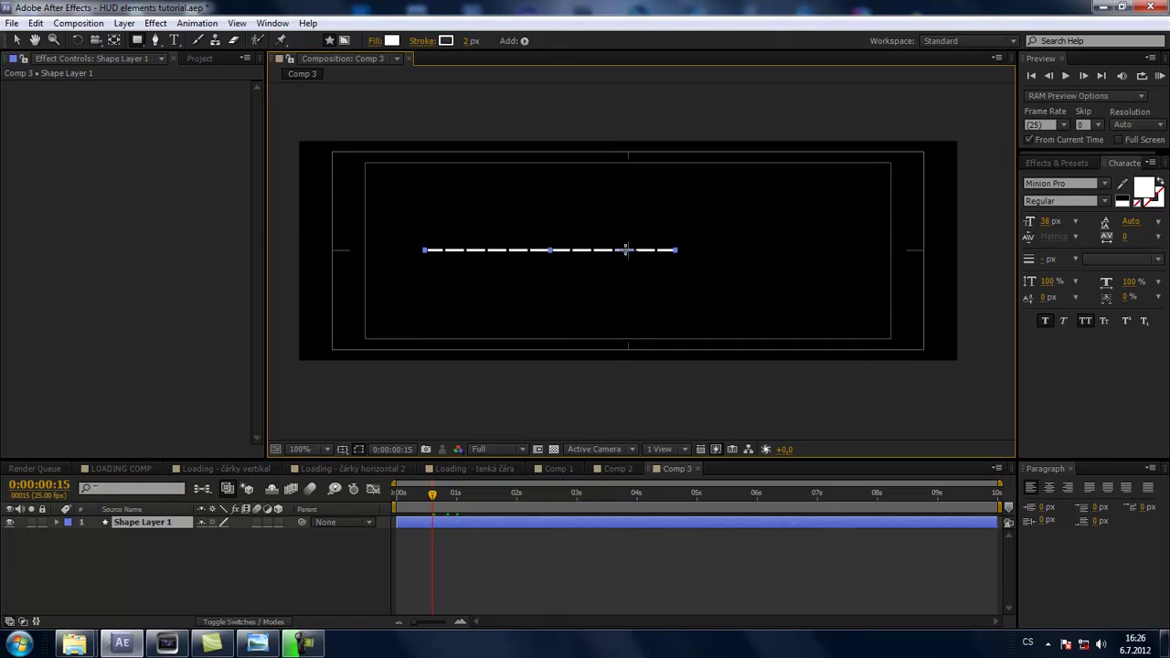